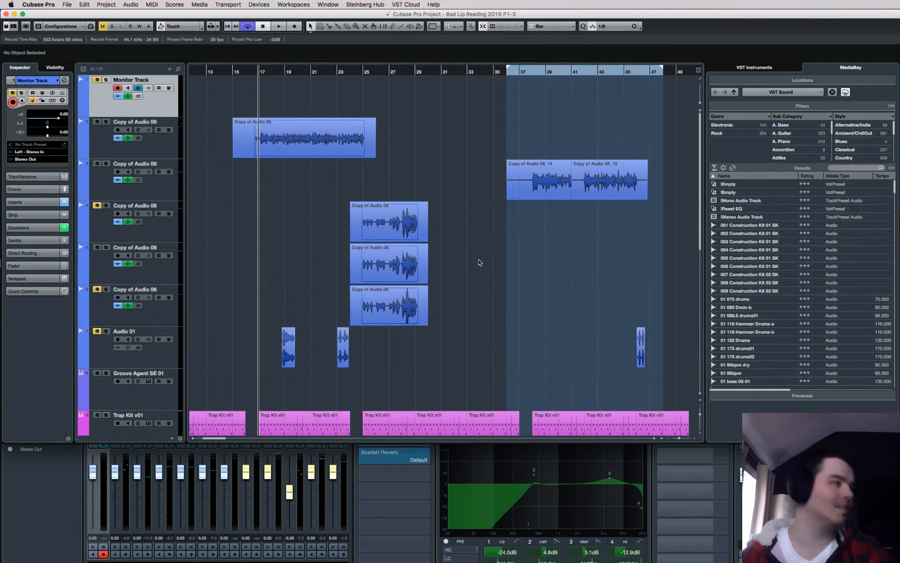
# - Unmute the uppermost of the three stacked vocal tracks with clips at bar 24, and mute the middle one
pyautogui.click(363, 73)
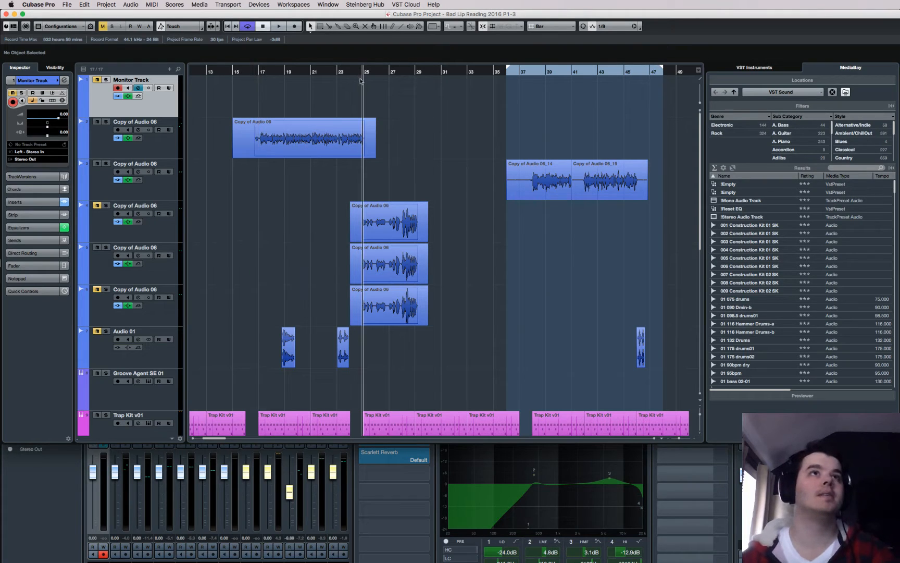
pyautogui.click(174, 277)
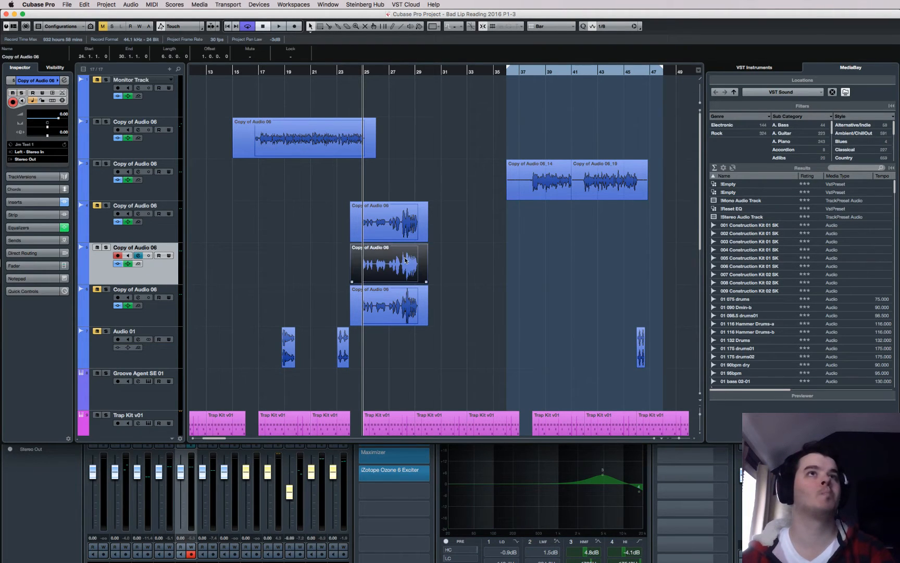
pyautogui.click(102, 211)
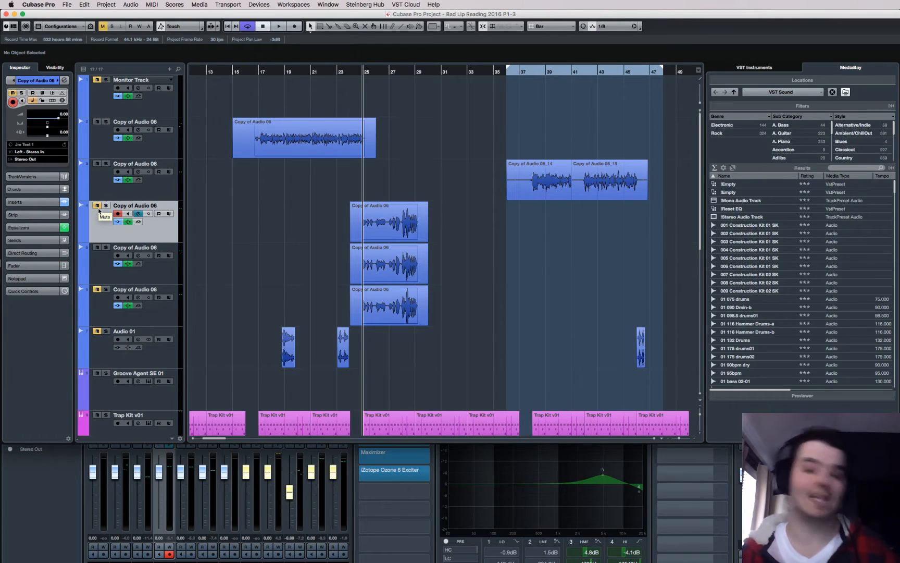
pyautogui.click(166, 279)
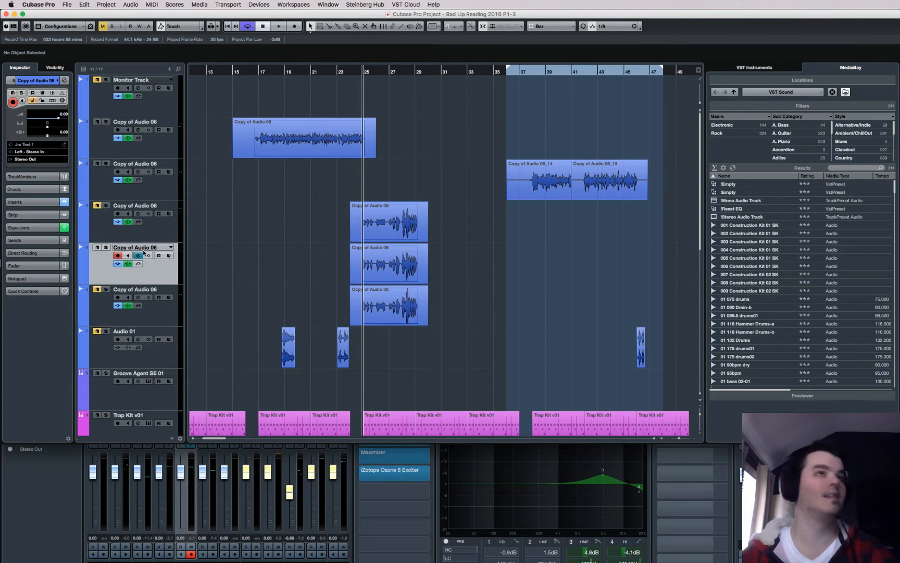
pyautogui.click(107, 208)
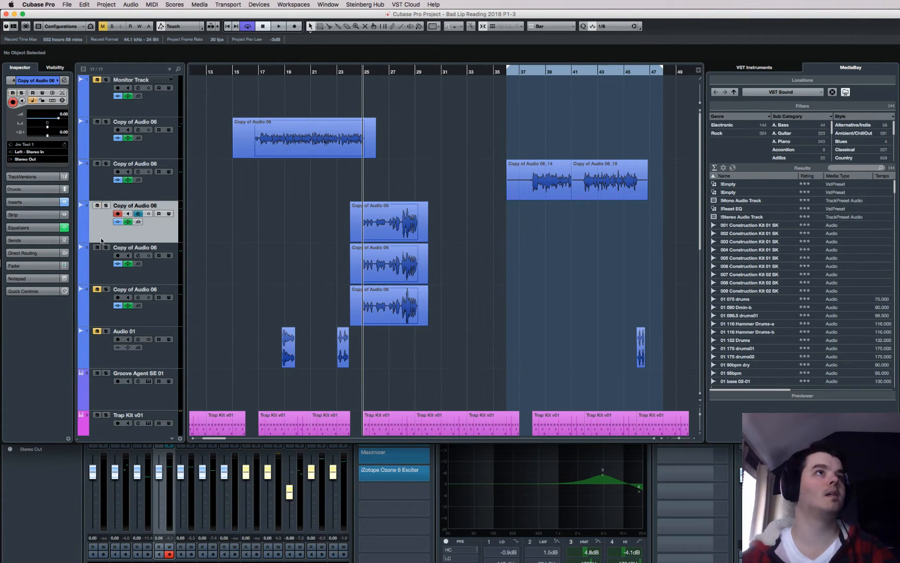
# - Mute the first Copy of Audio 06 track and play the arrangement from bar 24
pyautogui.click(354, 72)
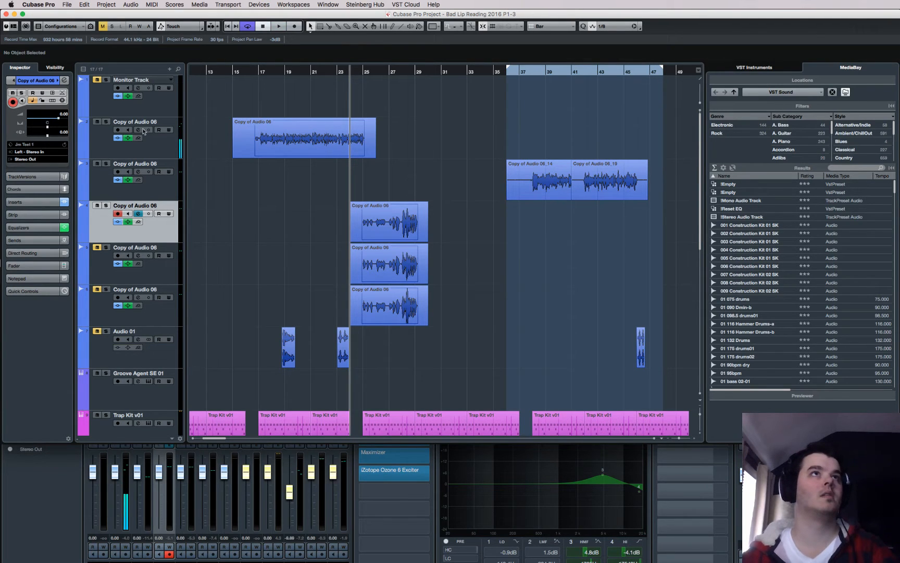
pyautogui.click(97, 122)
pyautogui.press('space')
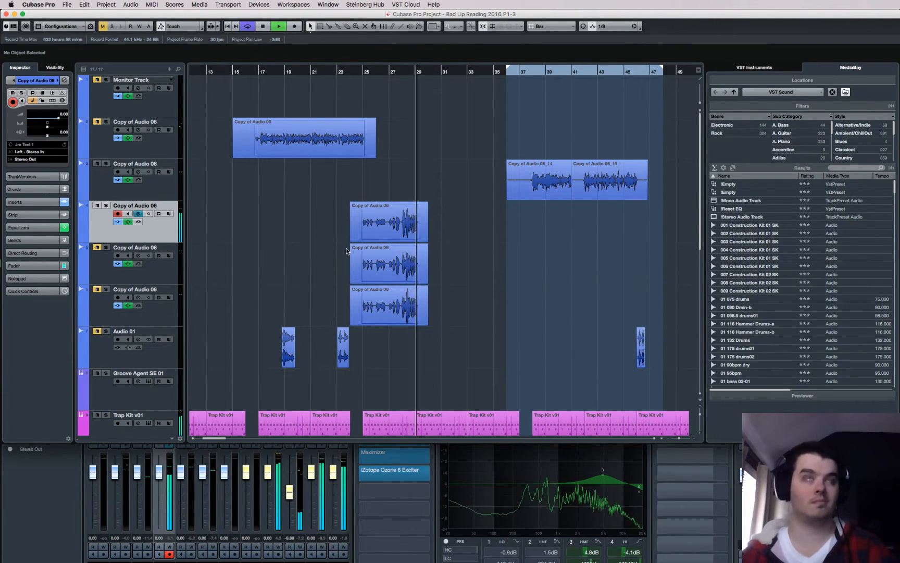
pyautogui.press('space')
# - Switch from the uppermost stacked vocal track to the middle one by swapping their mutes, and open its clip in the Audio Part Editor
pyautogui.press('Down')
pyautogui.click(97, 206)
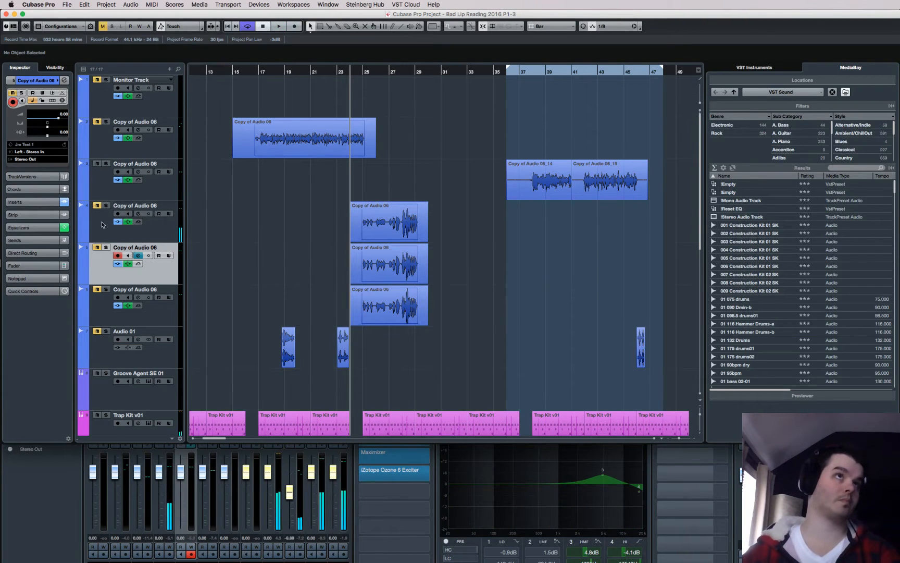
pyautogui.click(390, 263)
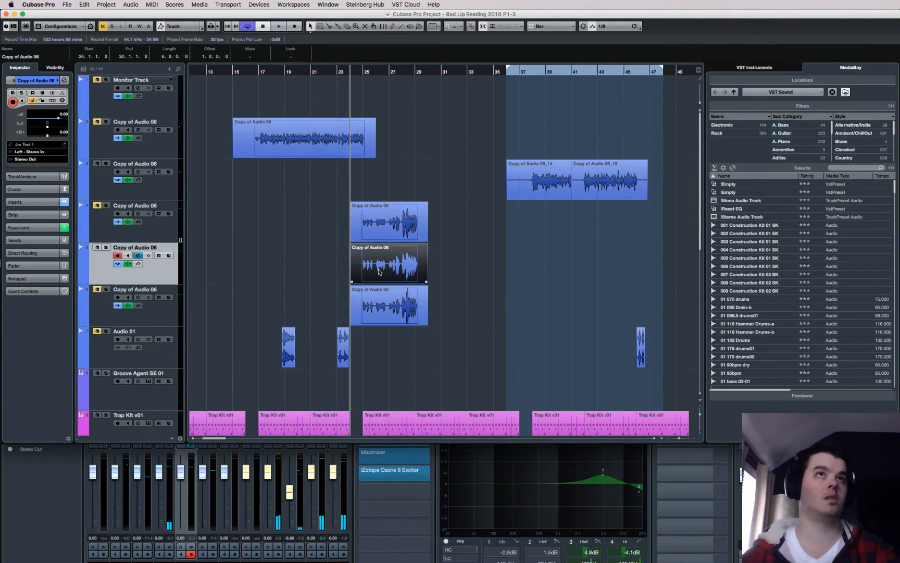
pyautogui.doubleClick(383, 270)
# - Open the Copy of Audio 06_07 event from the audio part in the Sample Editor
pyautogui.hscroll(5, 430, 257)
pyautogui.press('g')
pyautogui.press('g')
pyautogui.press('g')
pyautogui.press('g')
pyautogui.press('g')
pyautogui.press('g')
pyautogui.press('g')
pyautogui.press('g')
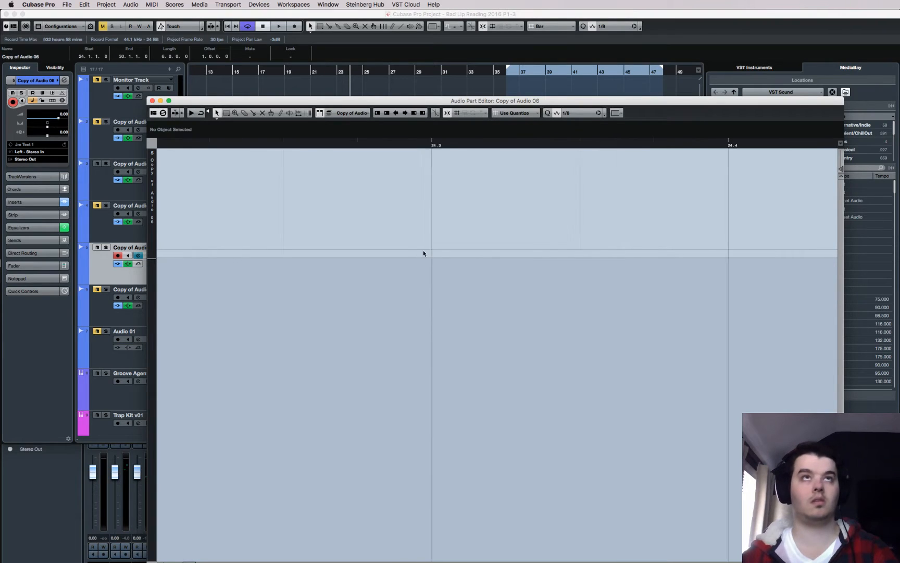
pyautogui.hscroll(10, 593, 232)
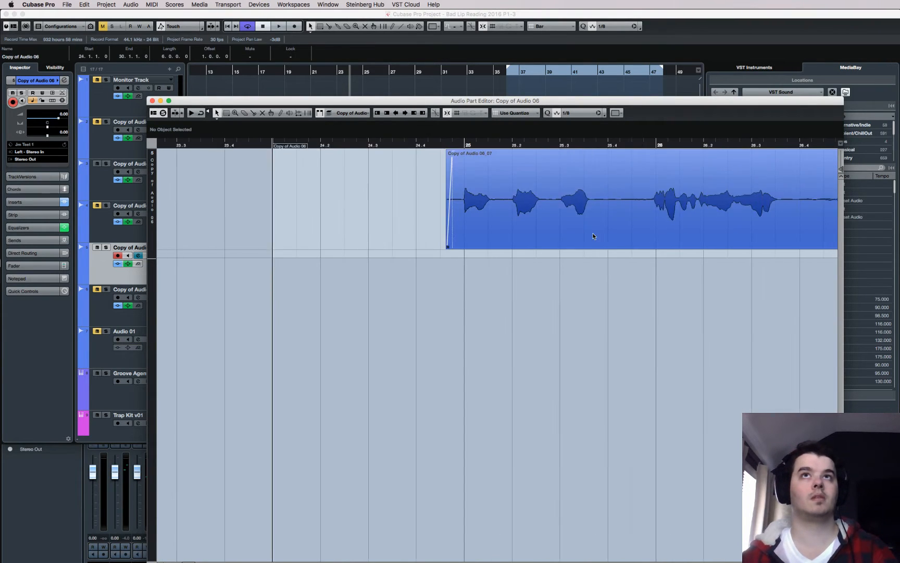
pyautogui.hscroll(-3, 568, 231)
pyautogui.click(509, 216)
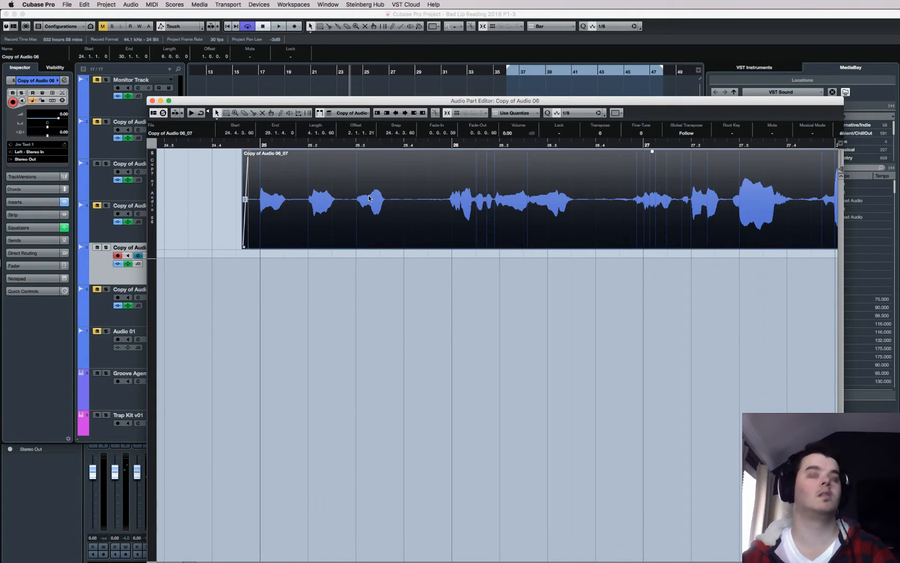
pyautogui.press('g')
pyautogui.press('g')
pyautogui.press('g')
pyautogui.press('g')
pyautogui.hscroll(2, 494, 209)
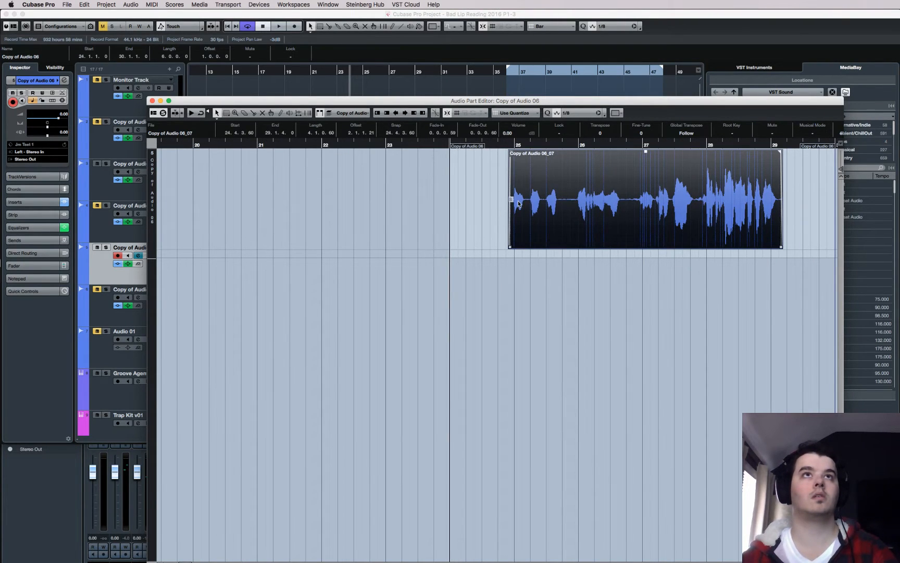
pyautogui.doubleClick(545, 204)
# - Analyse the vocal with VariAudio Pitch & Warp and apply Quantize Pitch to all segments
pyautogui.click(369, 179)
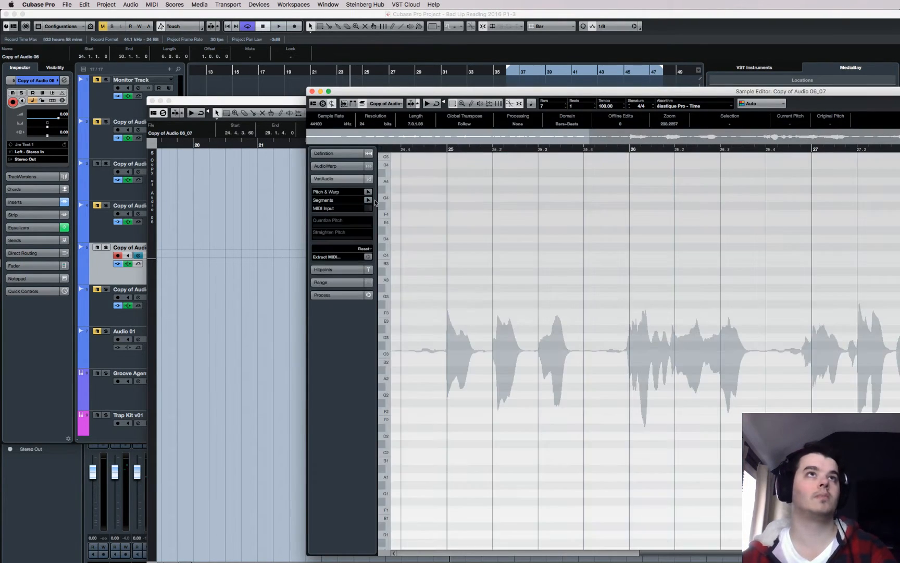
pyautogui.click(369, 192)
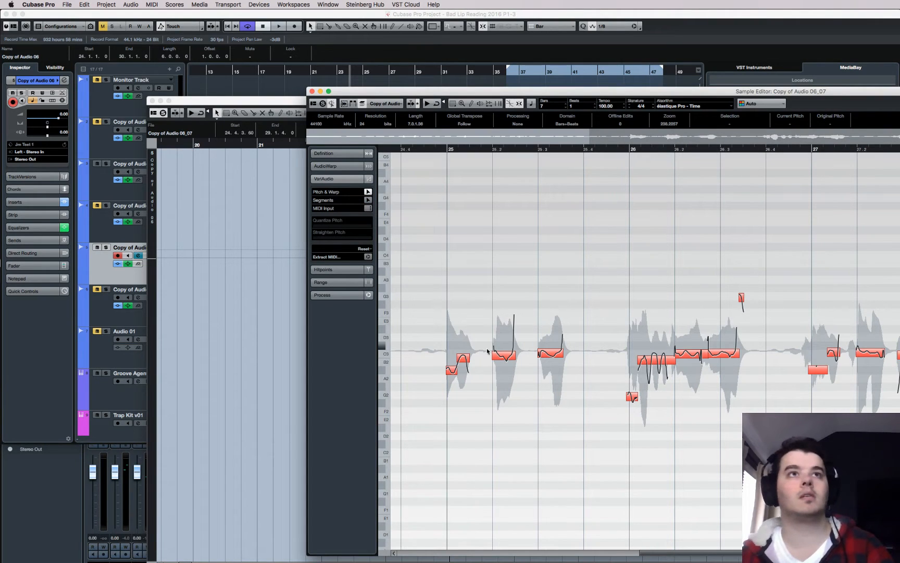
pyautogui.press('super+a')
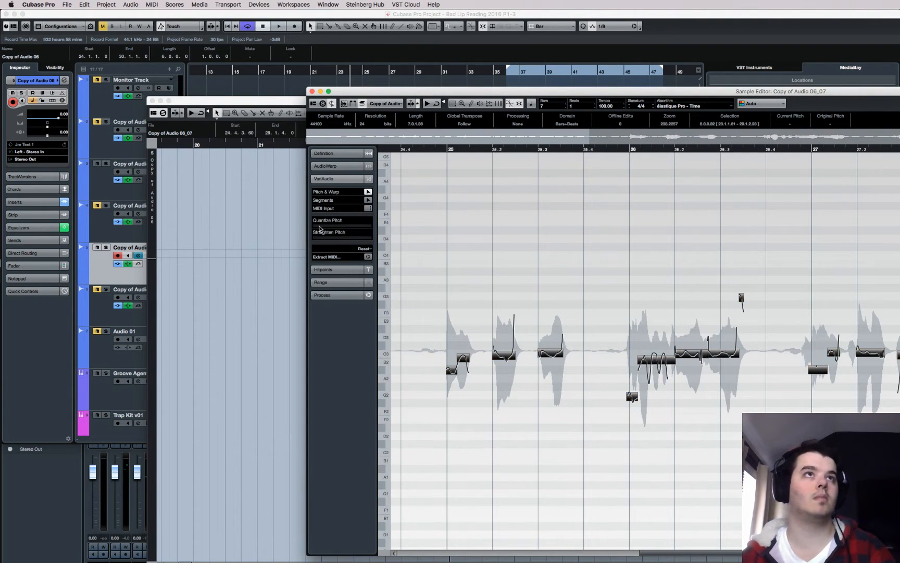
pyautogui.moveTo(320, 227); pyautogui.dragTo(467, 225)
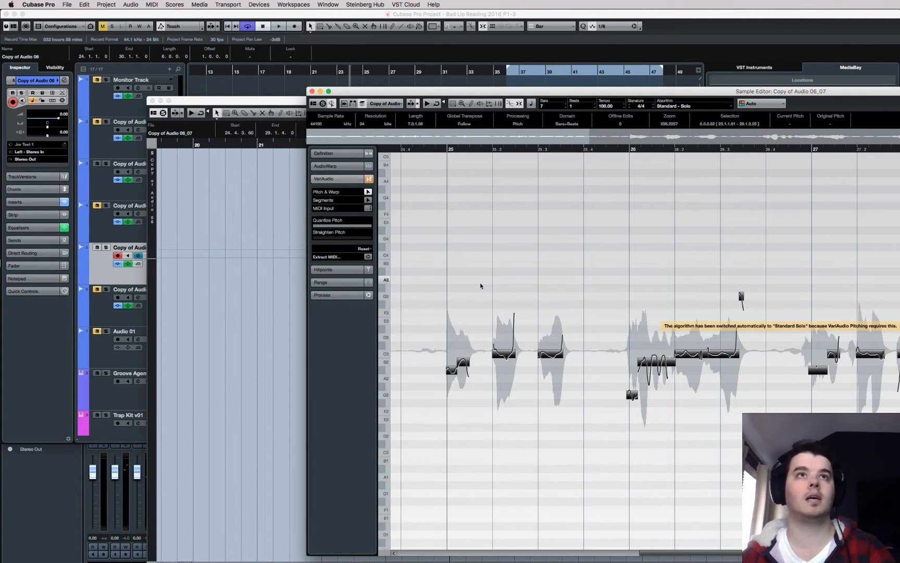
pyautogui.click(441, 285)
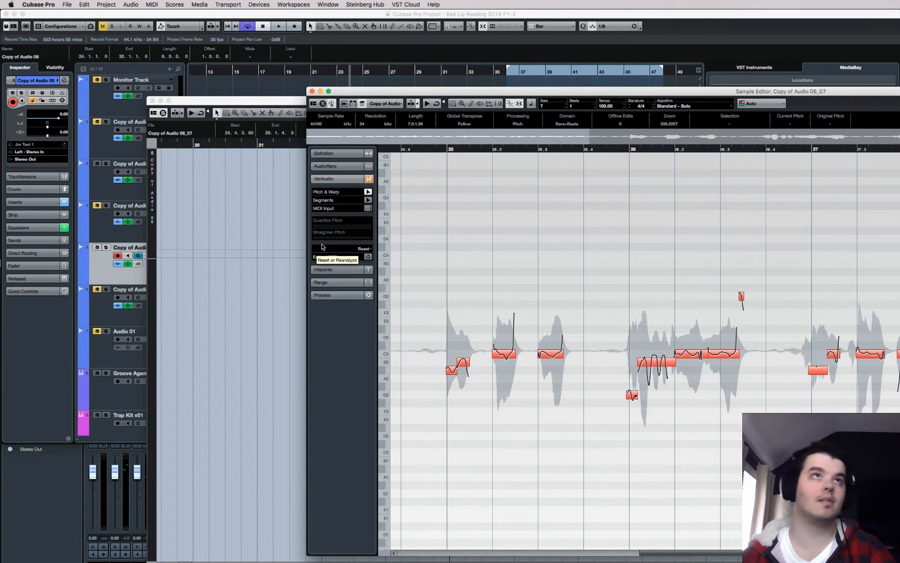
# - Raise the second pitch segment after bar 25 to C3
pyautogui.press('super+a')
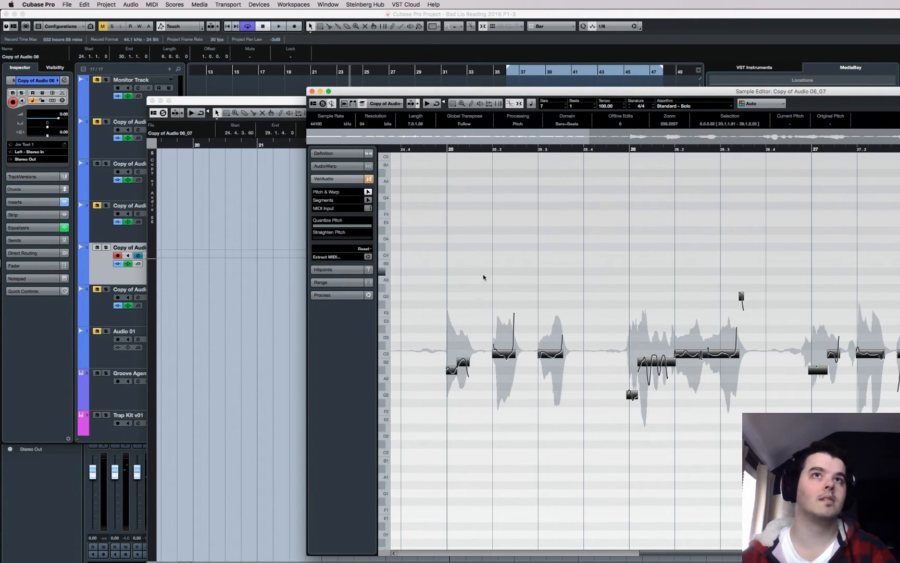
pyautogui.click(457, 319)
pyautogui.click(452, 372)
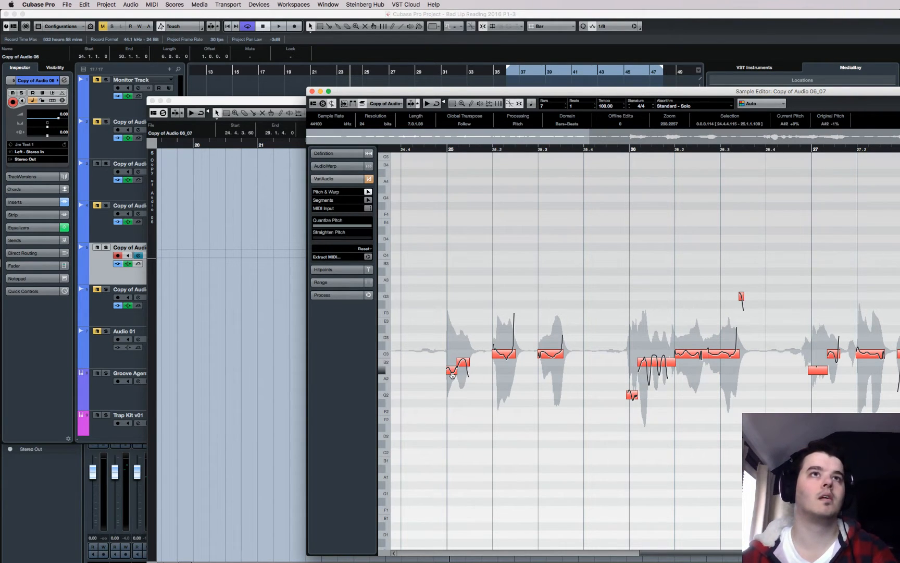
pyautogui.click(464, 365)
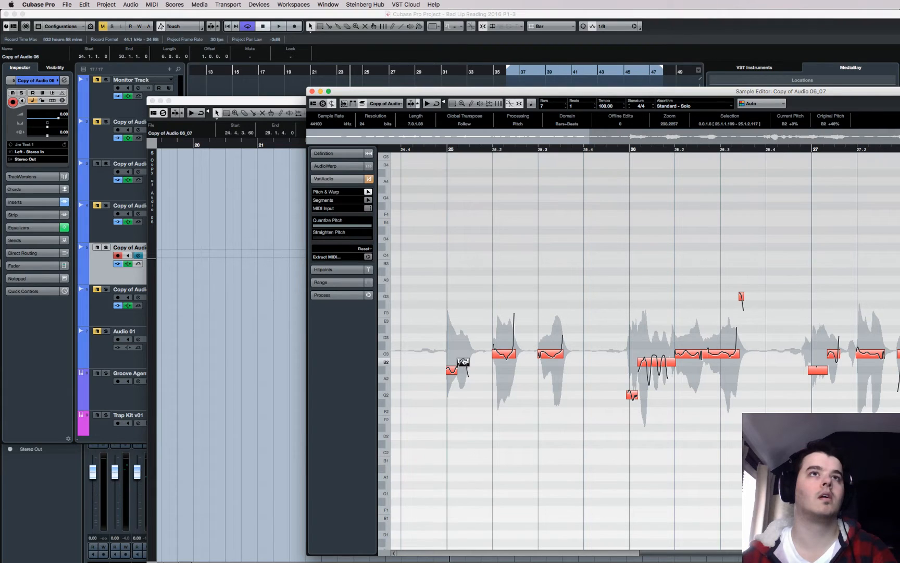
pyautogui.press('super+z')
pyautogui.click(463, 354)
# - Apply Quantize Pitch to all vocal segments once more
pyautogui.press('super+a')
pyautogui.moveTo(319, 227); pyautogui.dragTo(474, 229)
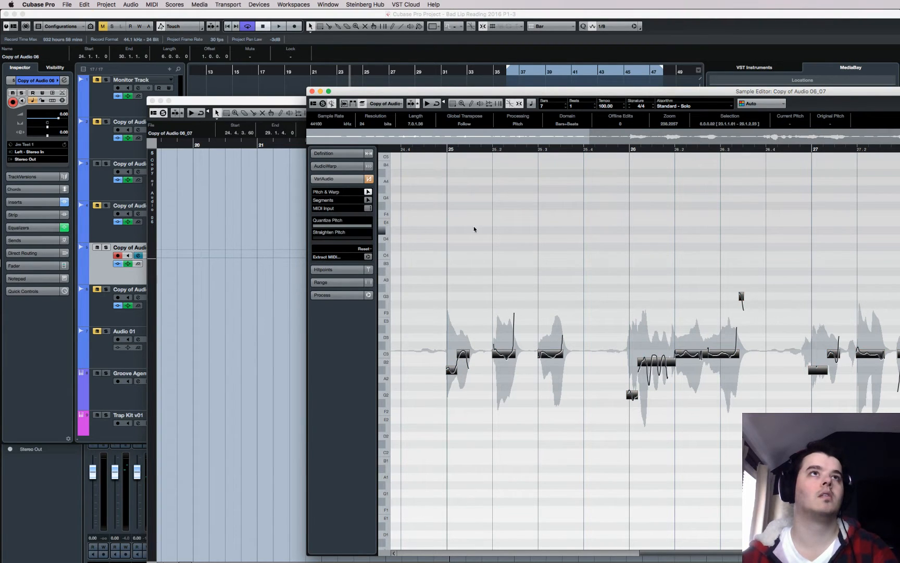
pyautogui.click(510, 266)
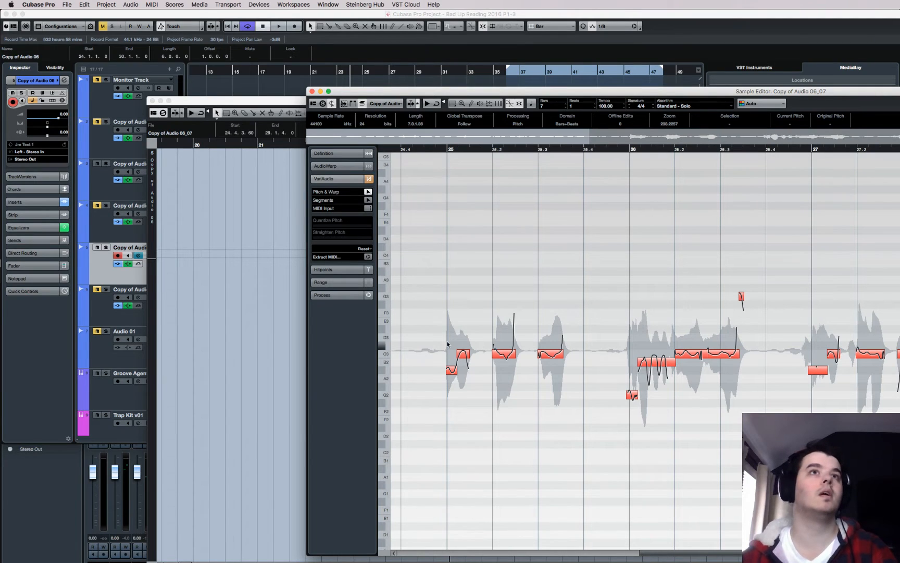
# - Check the pitch segments of the opening words and play the vocal from just before bar 25
pyautogui.moveTo(447, 344); pyautogui.dragTo(560, 406)
pyautogui.click(561, 406)
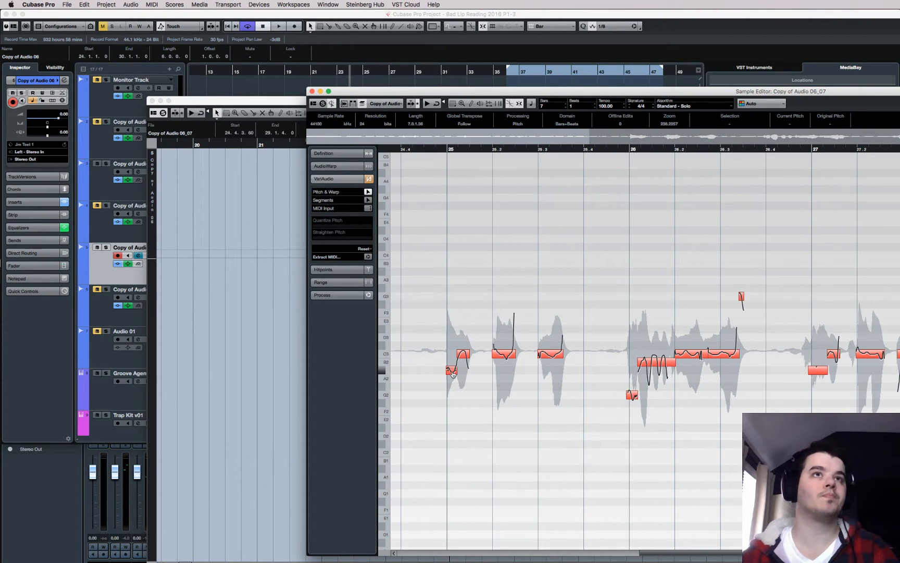
pyautogui.click(465, 360)
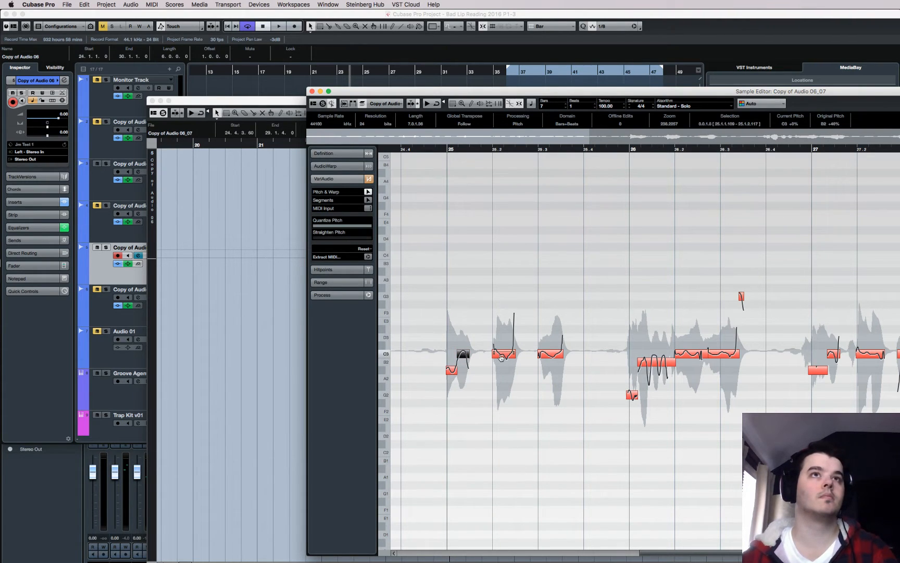
pyautogui.click(496, 313)
pyautogui.doubleClick(429, 152)
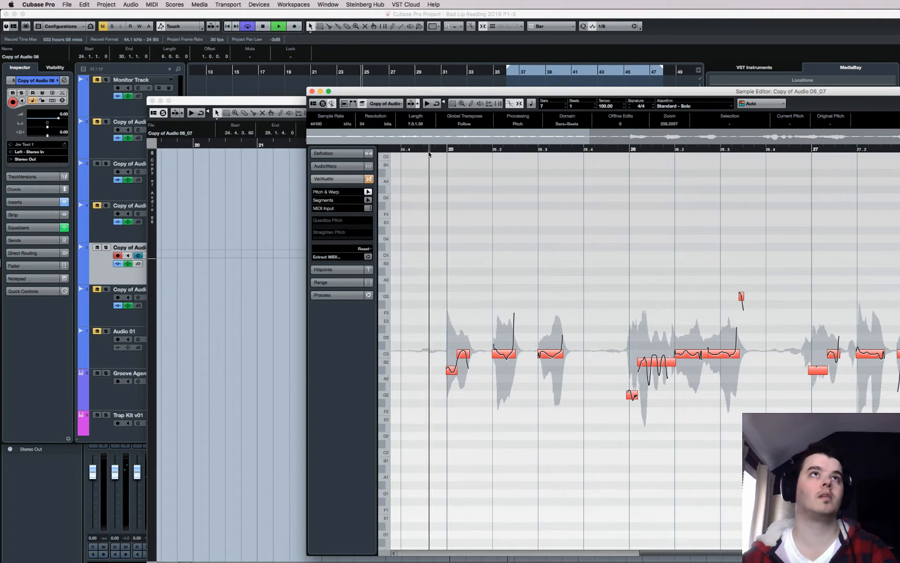
pyautogui.press('space')
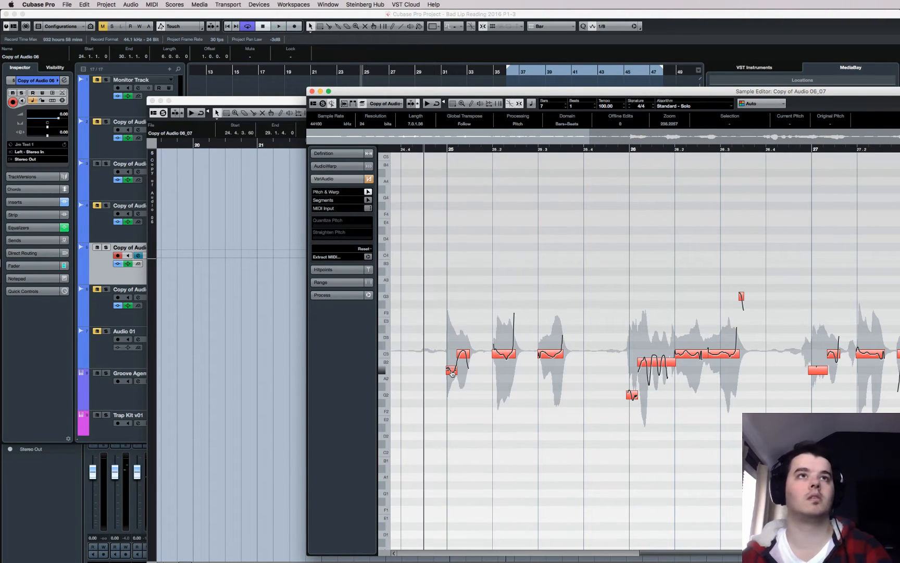
# - Raise the first pitch segment at bar 25 to C3 and play back the opening words
pyautogui.moveTo(451, 372); pyautogui.dragTo(452, 356)
pyautogui.click(441, 369)
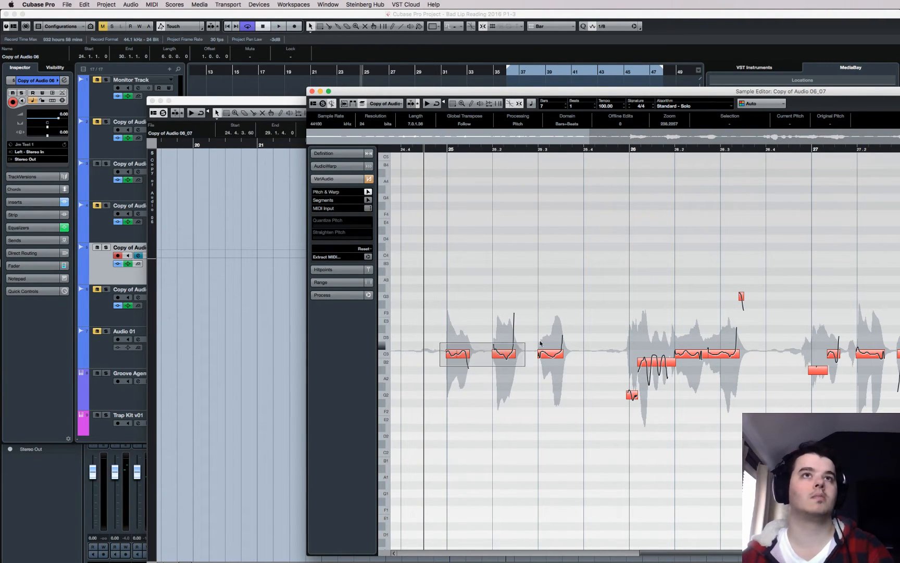
pyautogui.press('space')
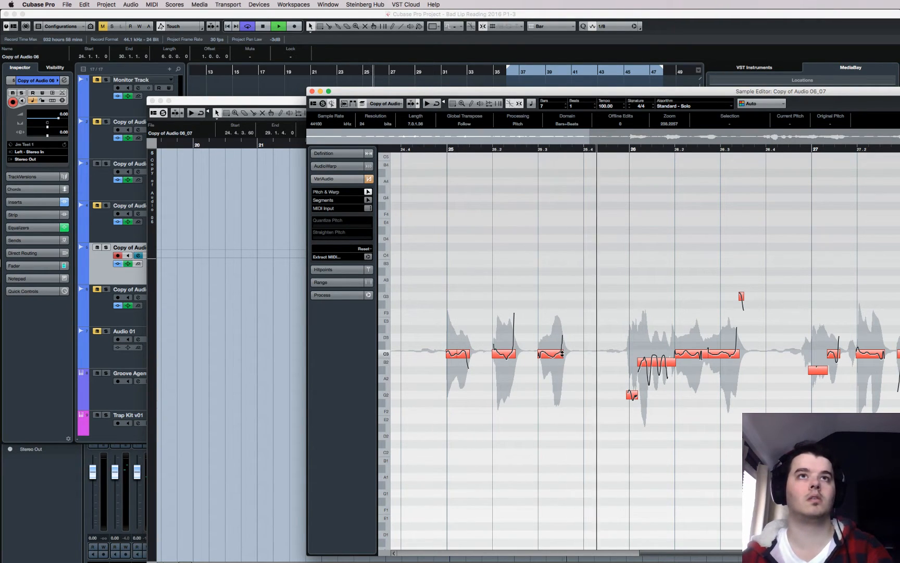
pyautogui.press('space')
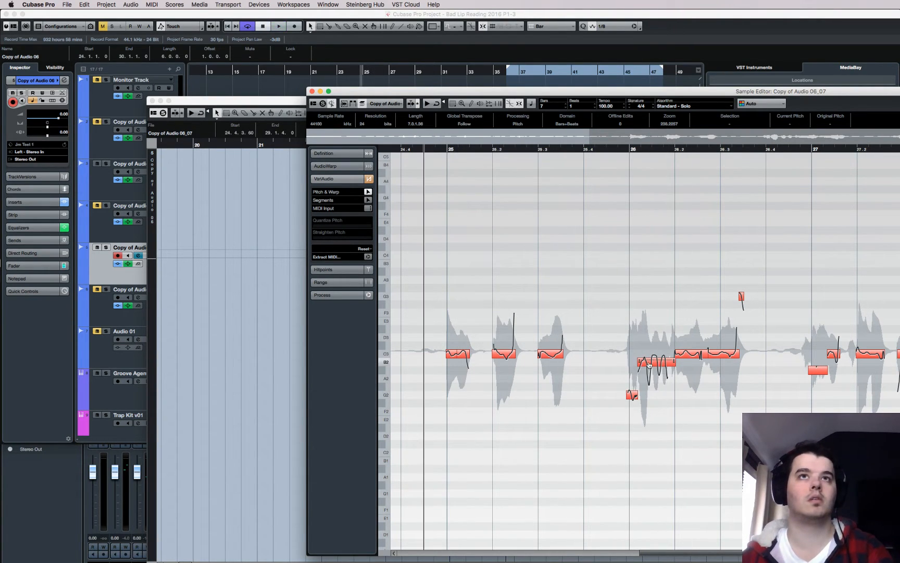
# - Raise the long pitch segment just after bar 26 to C3 and check the low segment before it
pyautogui.moveTo(649, 365); pyautogui.dragTo(649, 359)
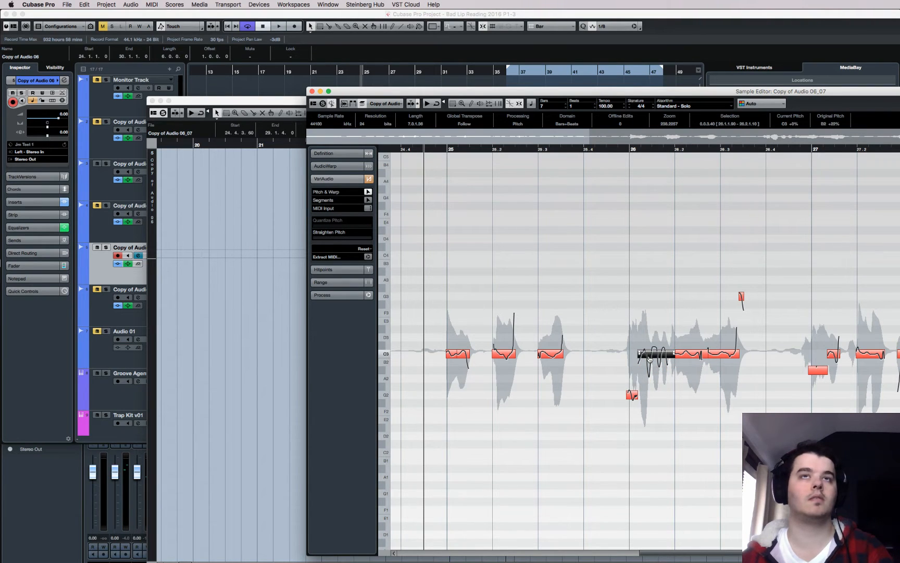
pyautogui.click(633, 396)
pyautogui.moveTo(633, 397)
pyautogui.mouseDown()
pyautogui.moveTo(634, 364)
pyautogui.moveTo(633, 396)
pyautogui.mouseUp()
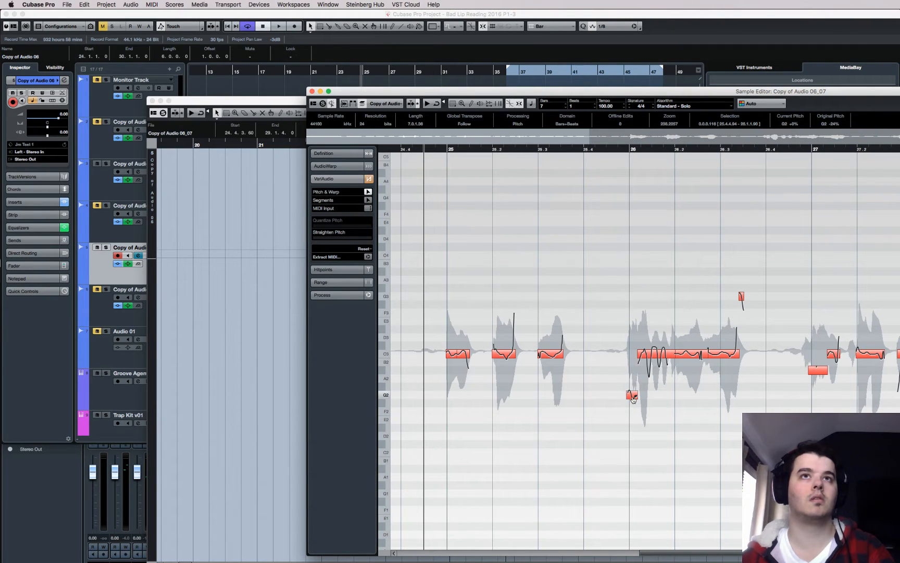
pyautogui.click(623, 321)
# - Check the segments after bar 26 and, in Segments mode, delete the short high segment at the end of that phrase
pyautogui.click(661, 358)
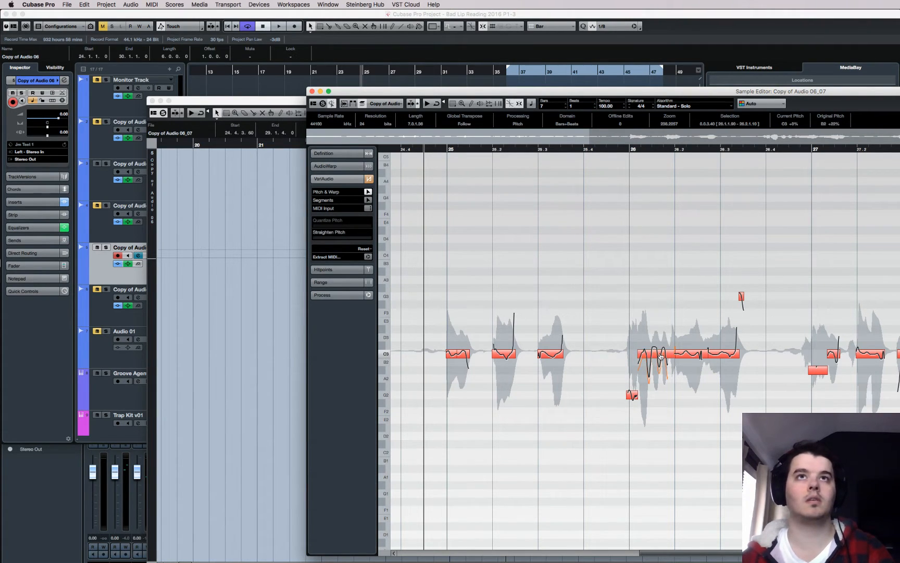
pyautogui.click(693, 357)
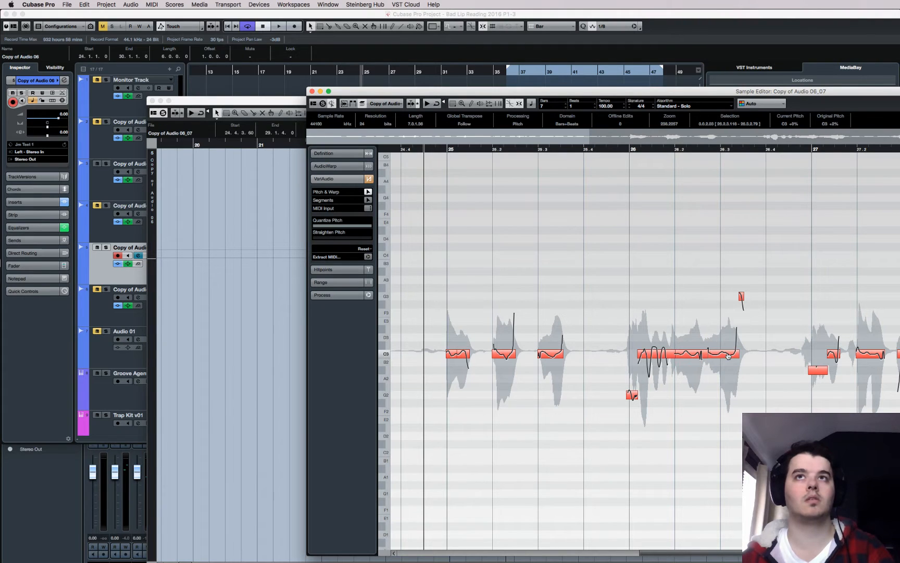
pyautogui.click(723, 355)
pyautogui.click(740, 297)
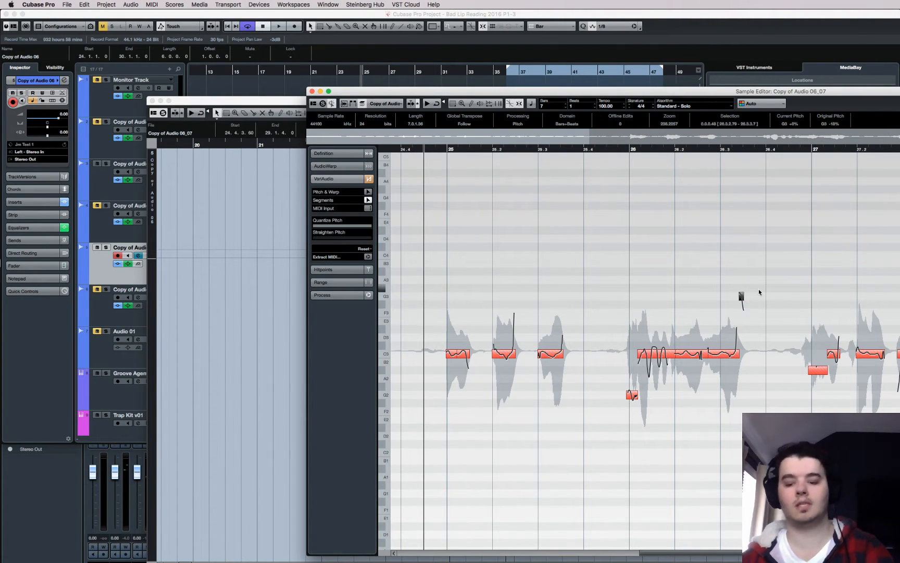
pyautogui.press('Delete')
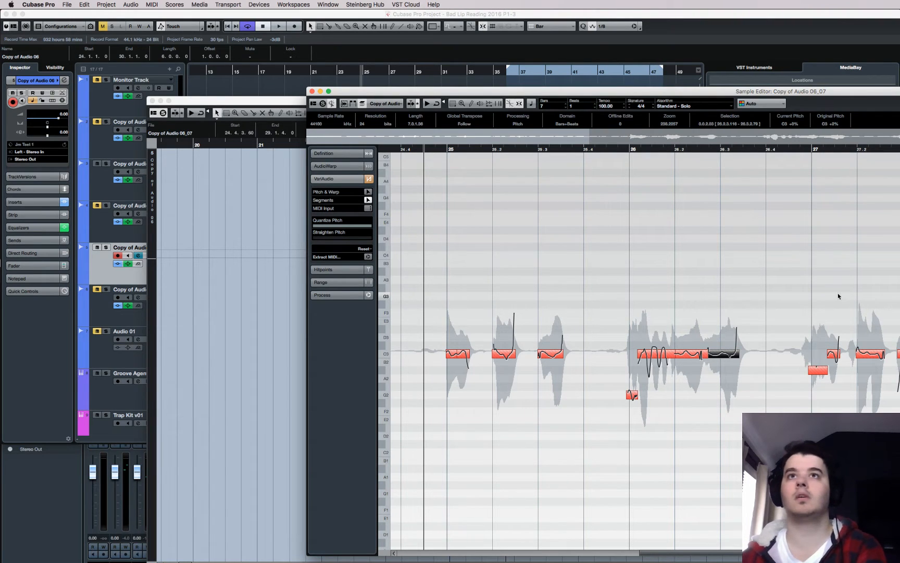
# - Trim the end of the low segment at bar 27 and delete the stray segments before bar 28 and just after bar 29
pyautogui.click(819, 372)
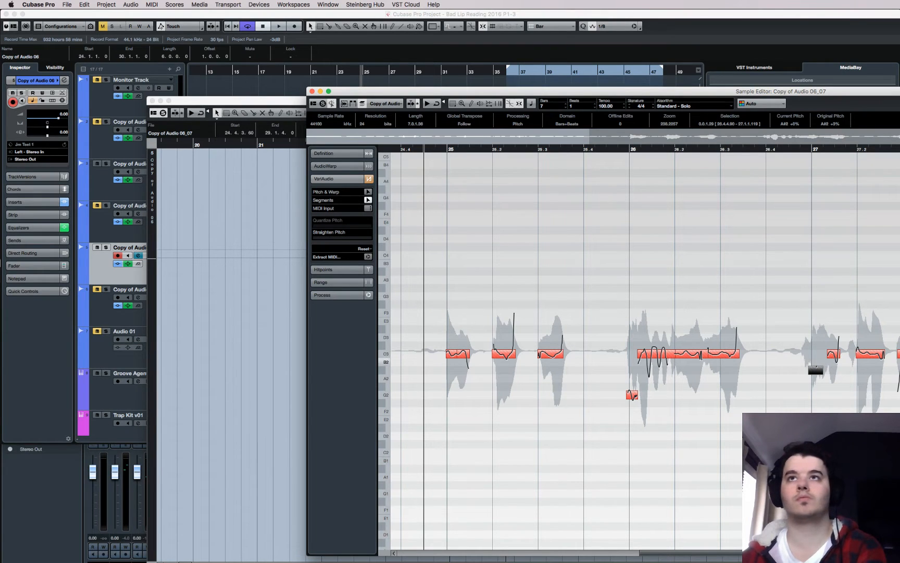
pyautogui.click(816, 370)
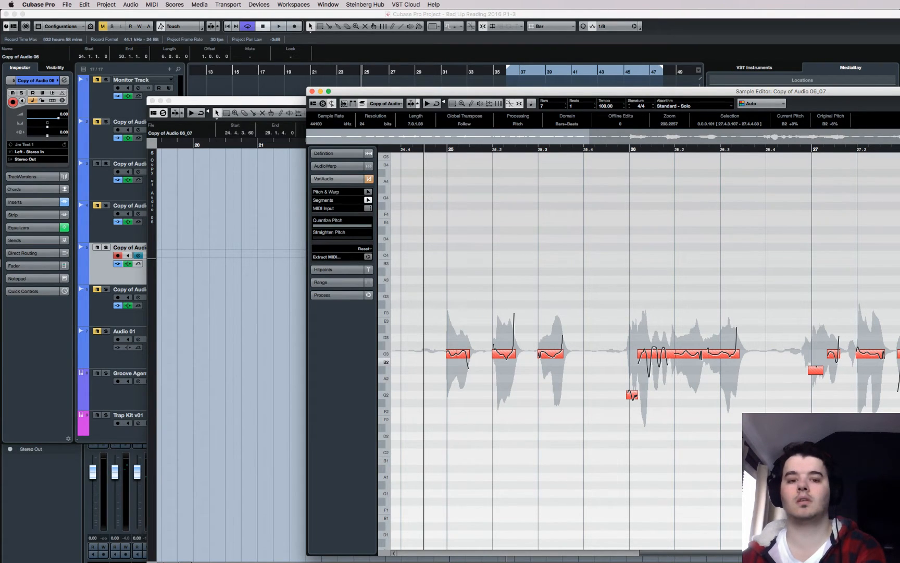
pyautogui.click(899, 337)
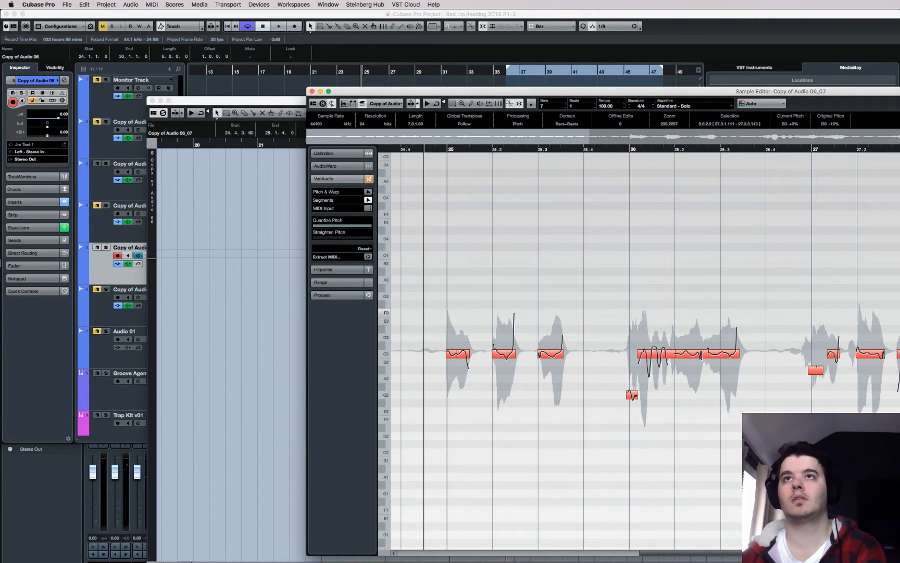
pyautogui.click(899, 313)
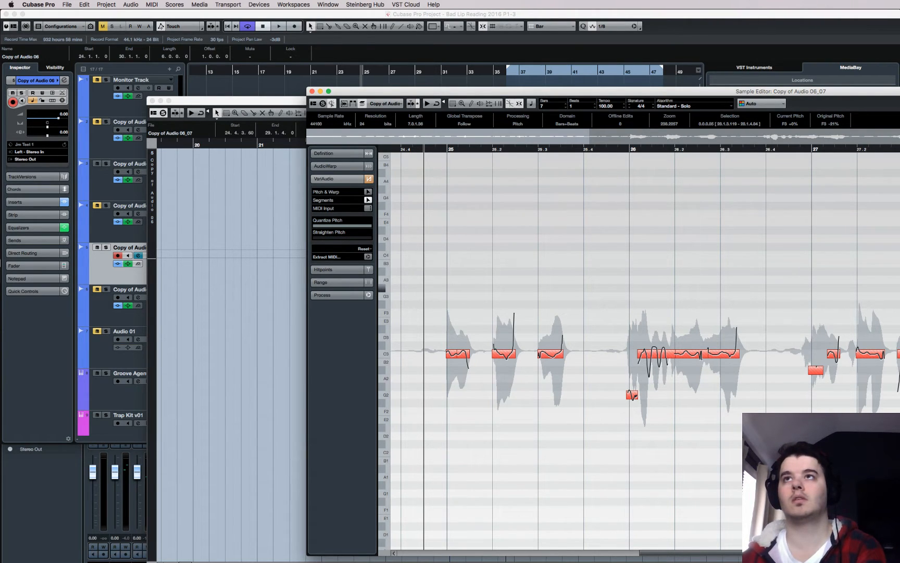
pyautogui.click(899, 289)
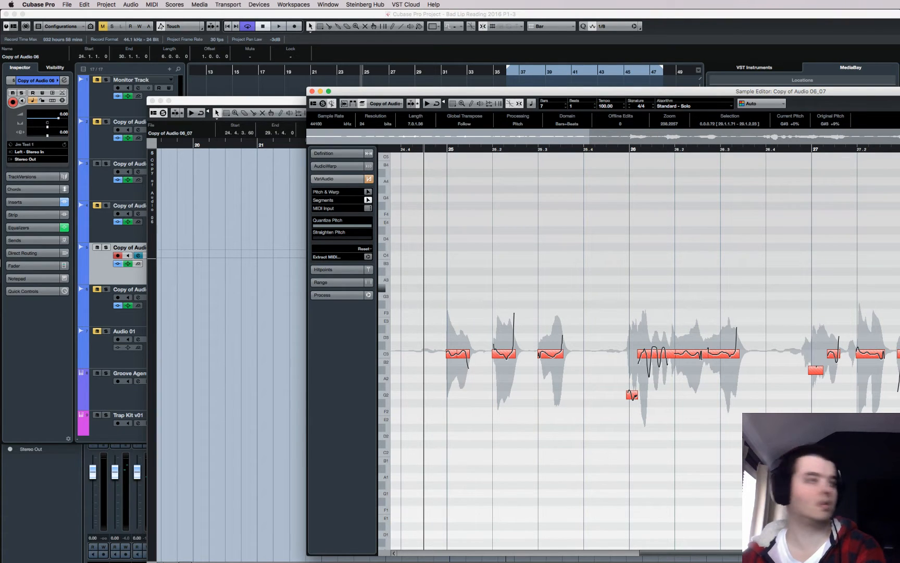
pyautogui.press('Left')
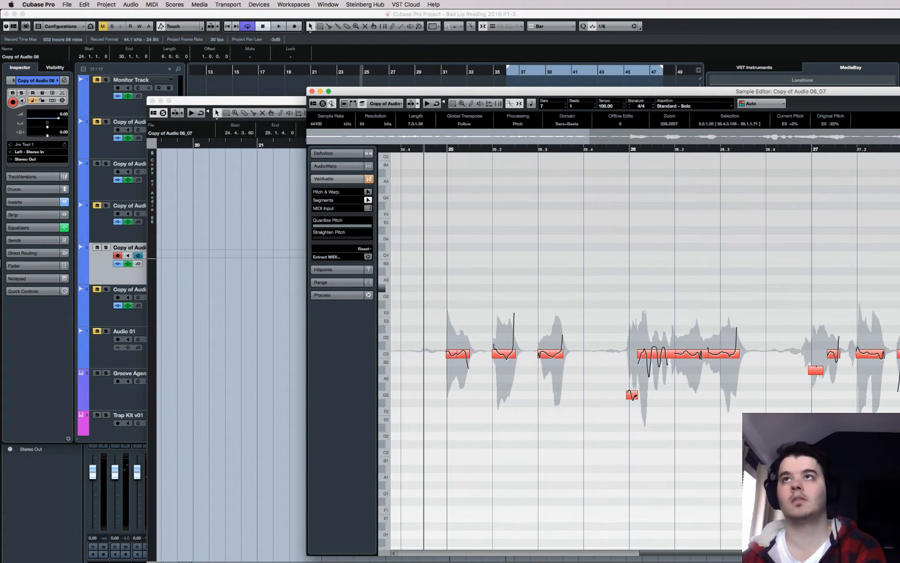
pyautogui.press('Left')
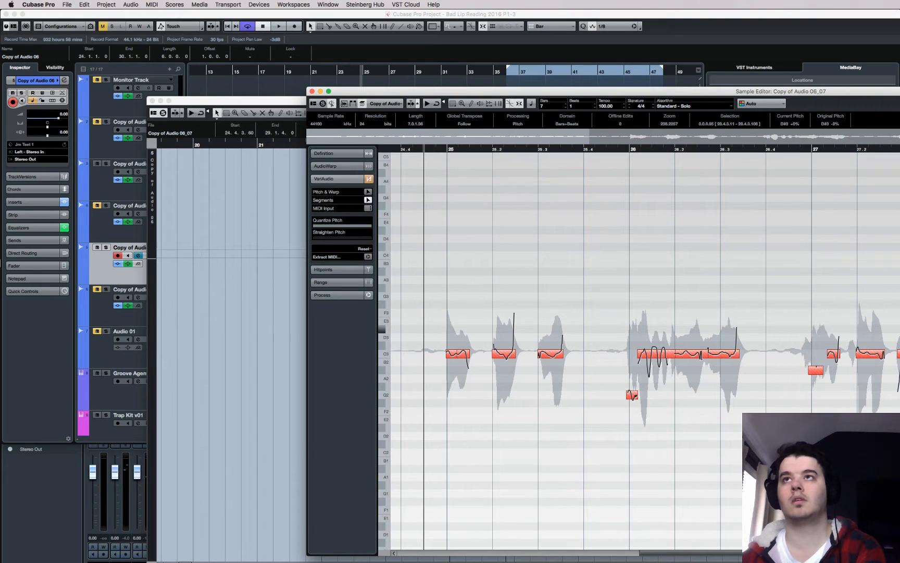
# - Reposition and narrow the Sample Editor window so the segments from beat 27.3 onward can be edited
pyautogui.scroll(5, 645, 346)
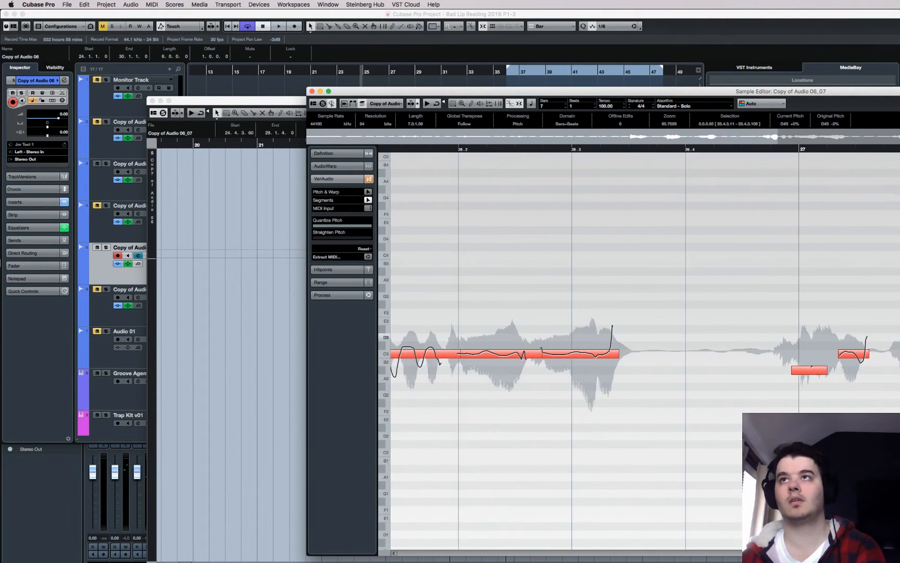
pyautogui.hscroll(7, 645, 346)
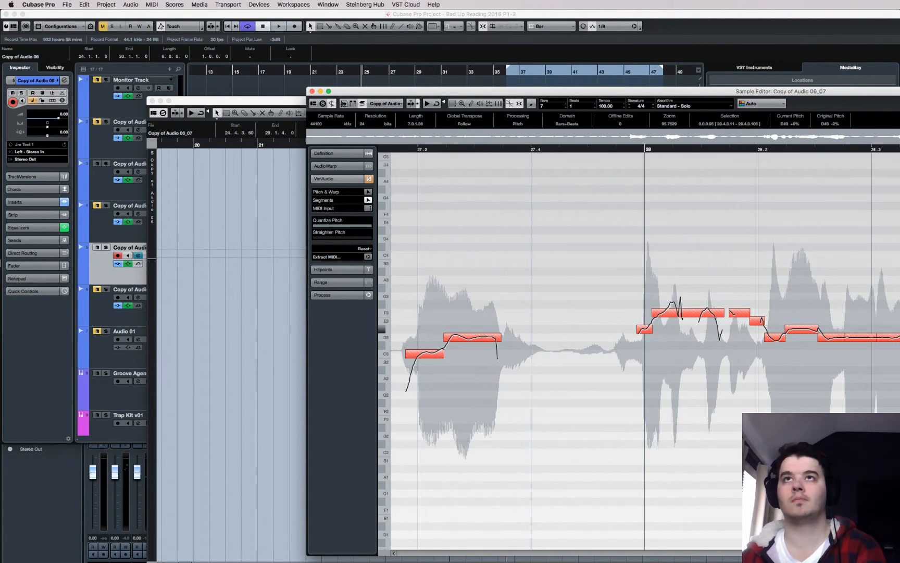
pyautogui.moveTo(899, 92); pyautogui.dragTo(735, 51)
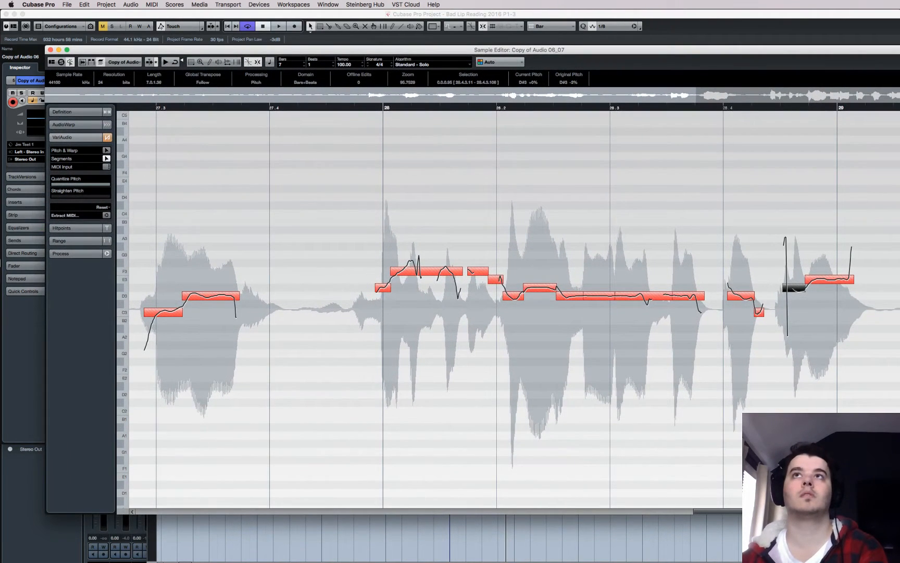
pyautogui.moveTo(899, 154); pyautogui.dragTo(814, 155)
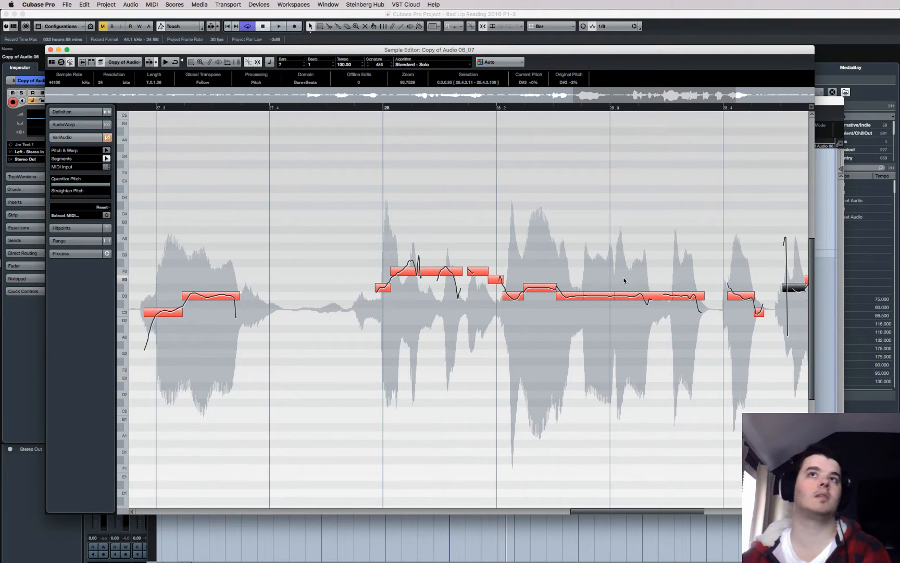
# - Trim the start of the short D#3 segment just before bar 29 and deselect it
pyautogui.hscroll(3, 624, 280)
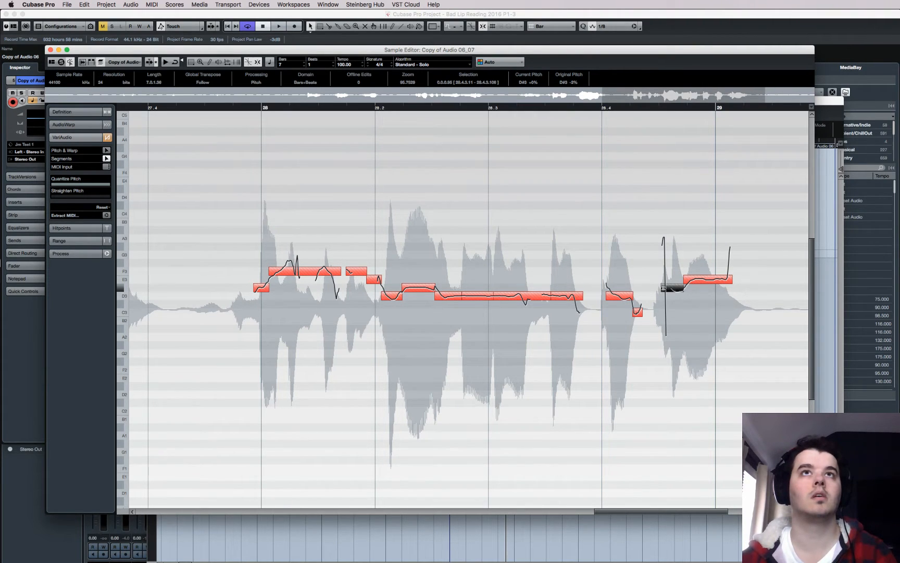
pyautogui.moveTo(663, 287); pyautogui.dragTo(668, 288)
pyautogui.click(667, 316)
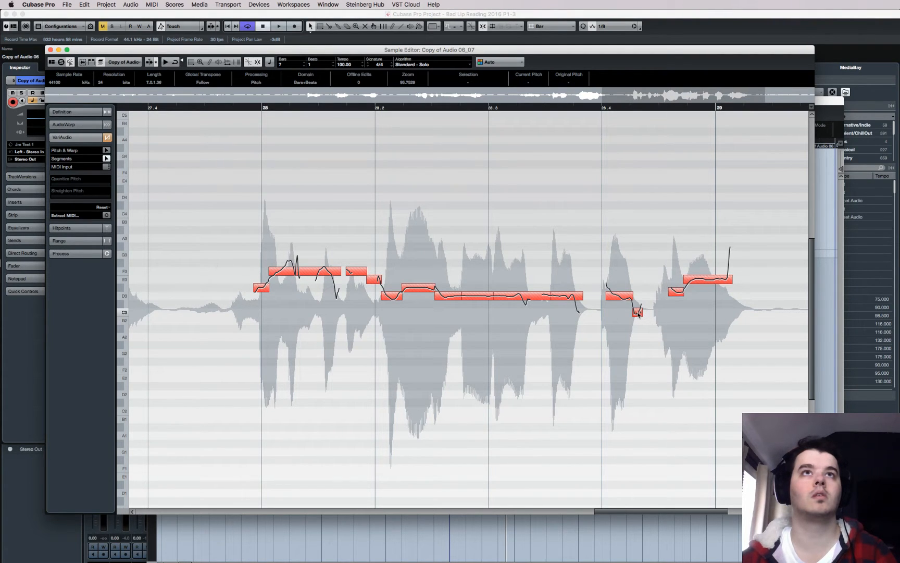
# - Delete the short C3 segment after beat 28.4 and the short E3 segment just before beat 28.2
pyautogui.click(638, 312)
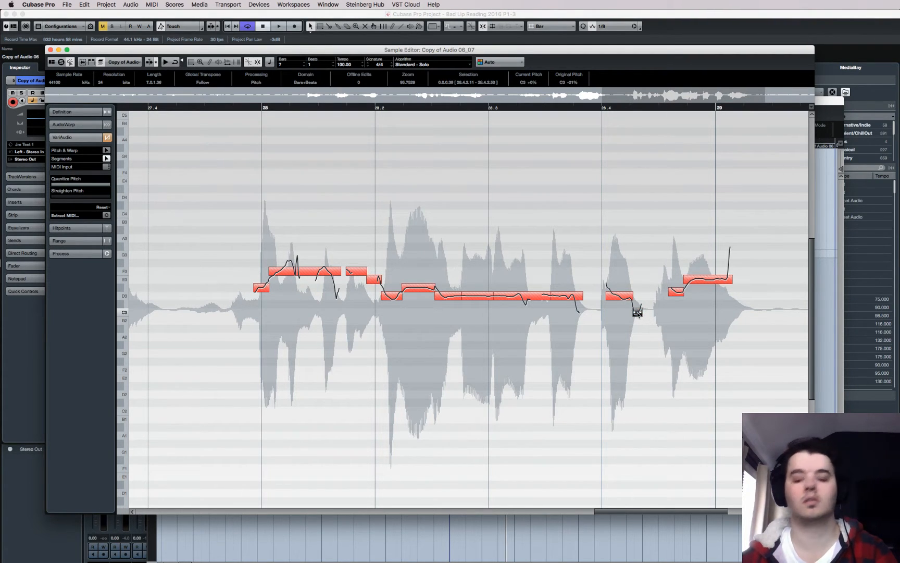
pyautogui.press('Delete')
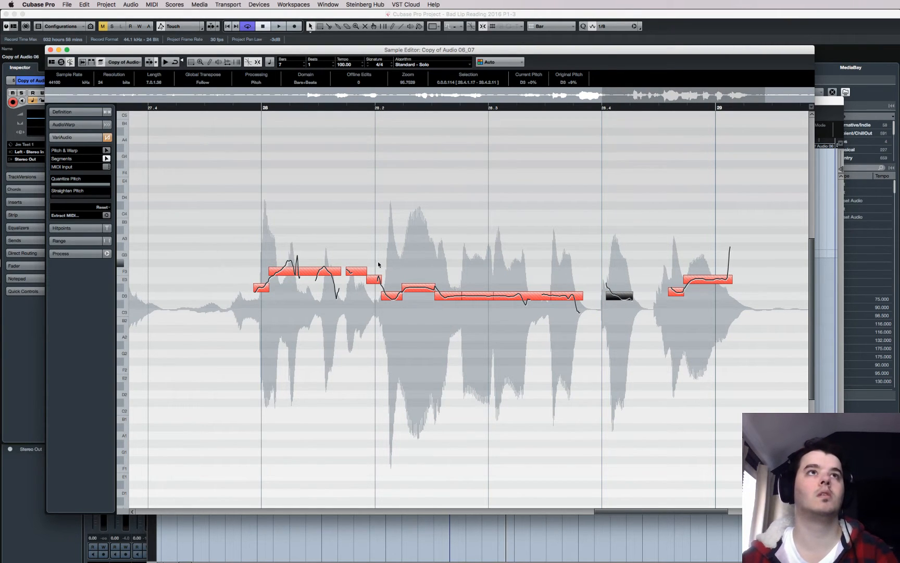
pyautogui.click(374, 280)
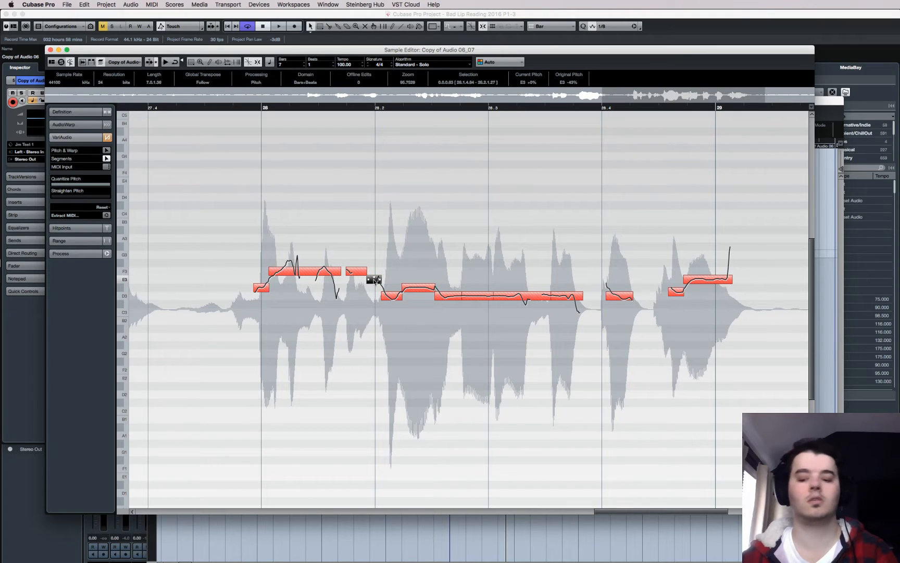
pyautogui.press('Delete')
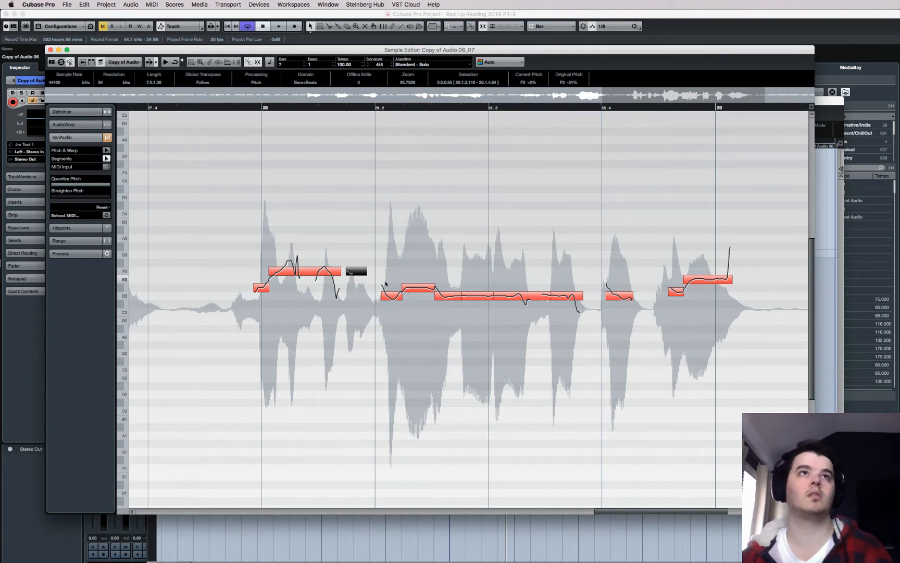
pyautogui.click(544, 298)
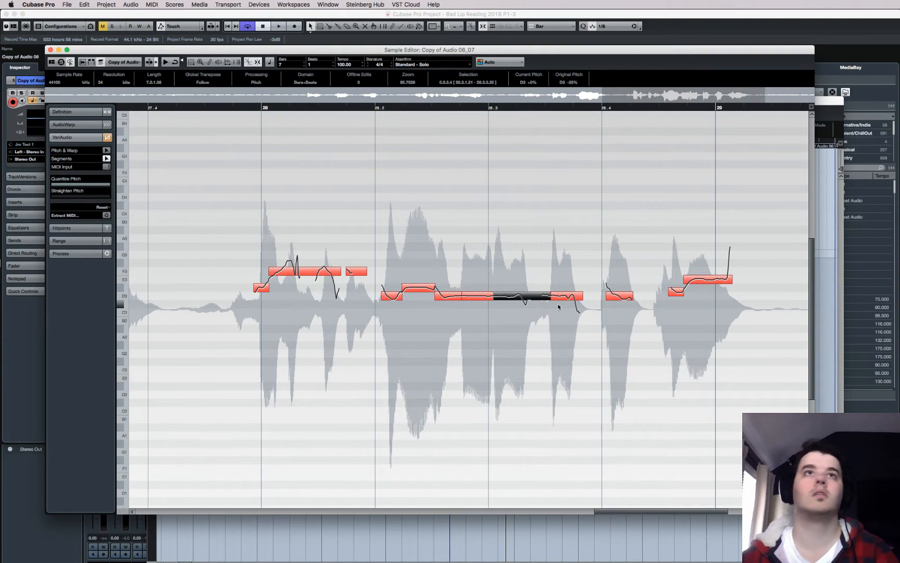
# - Check the low segment at bar 27 and the earlier phrases, and play back the opening words at bar 25
pyautogui.hscroll(-10, 558, 303)
pyautogui.hscroll(-4, 558, 306)
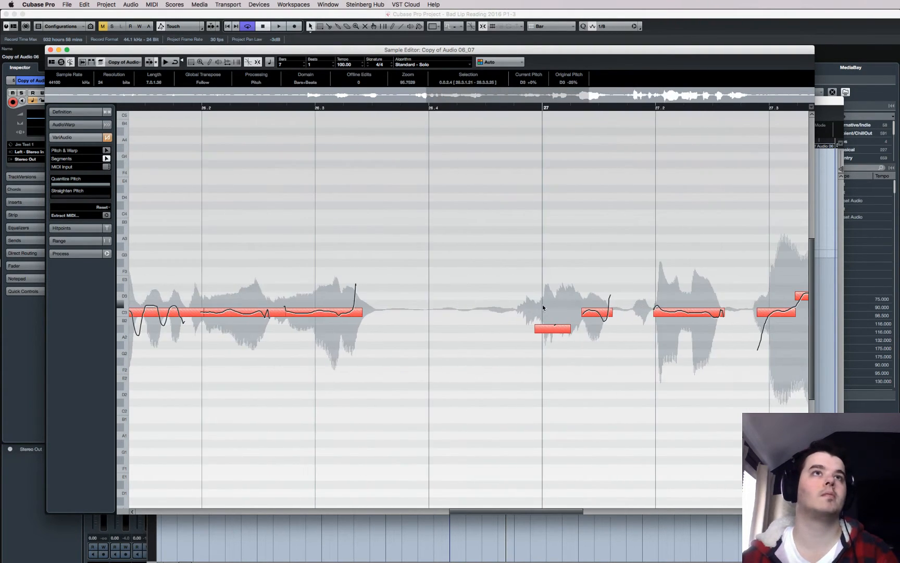
pyautogui.click(553, 327)
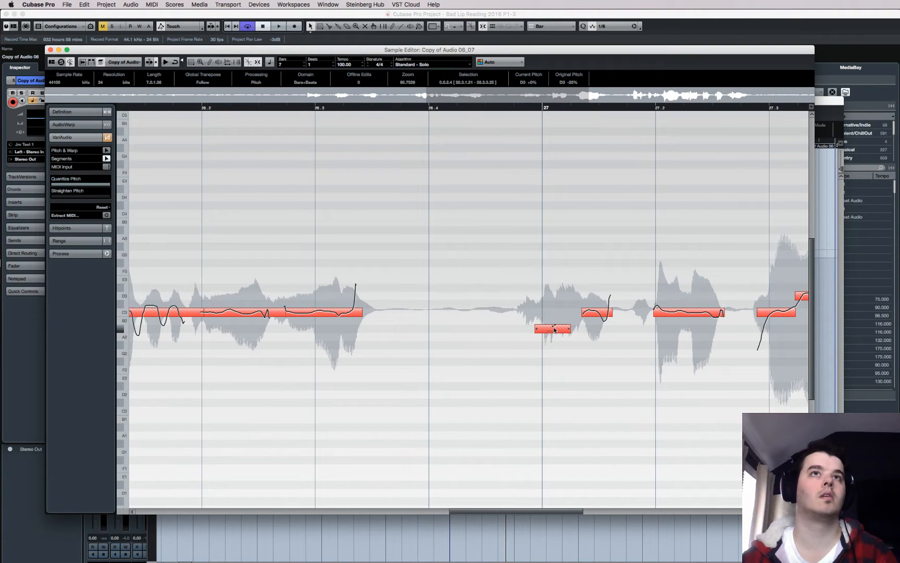
pyautogui.click(554, 329)
pyautogui.hscroll(-8, 502, 317)
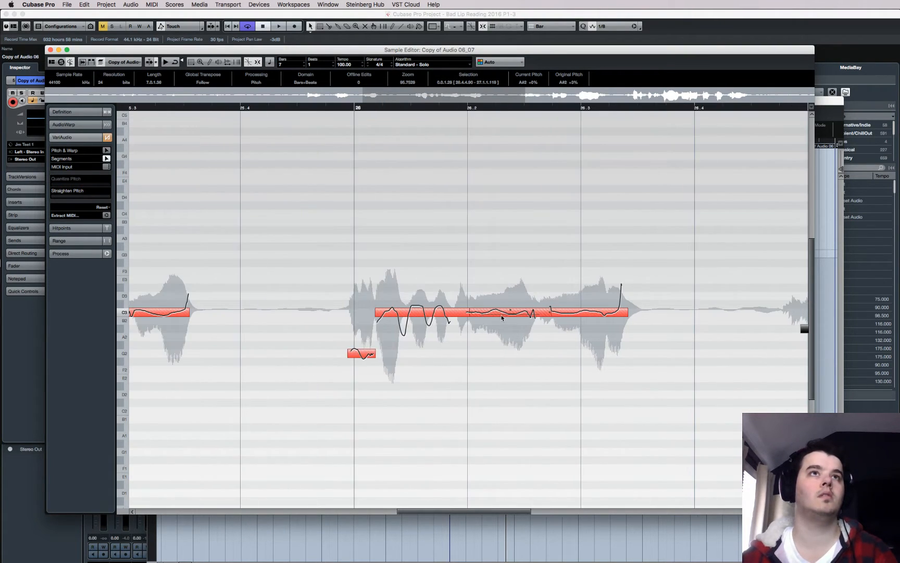
pyautogui.hscroll(-12, 511, 353)
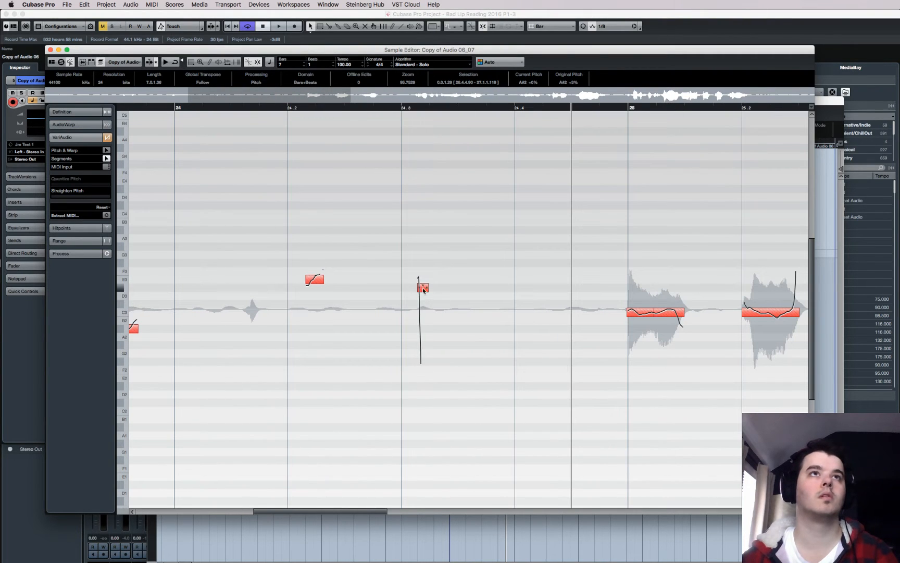
pyautogui.hscroll(4, 479, 295)
pyautogui.press('space')
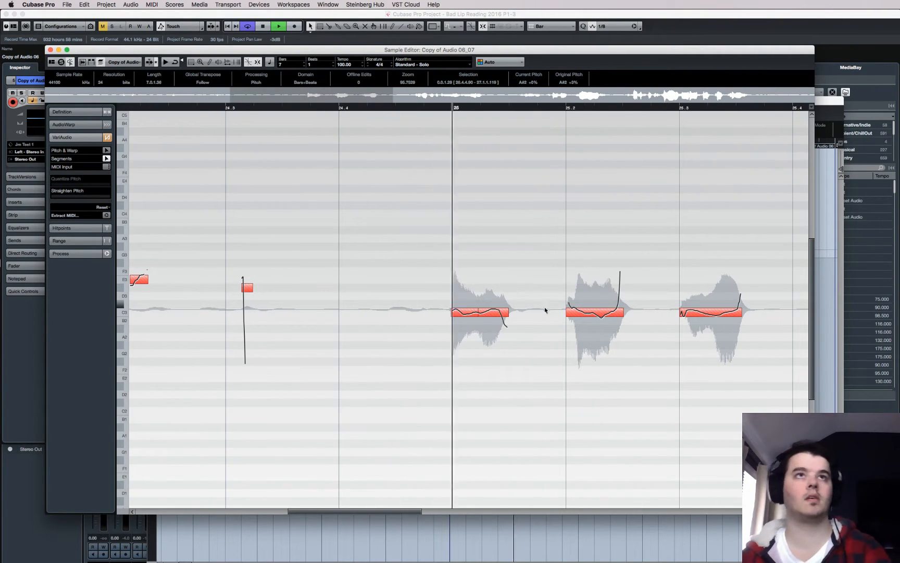
pyautogui.press('space')
# - Switch VariAudio back to Pitch & Warp mode and deselect the low segment at bar 27
pyautogui.press('g')
pyautogui.press('g')
pyautogui.press('g')
pyautogui.press('g')
pyautogui.press('g')
pyautogui.press('g')
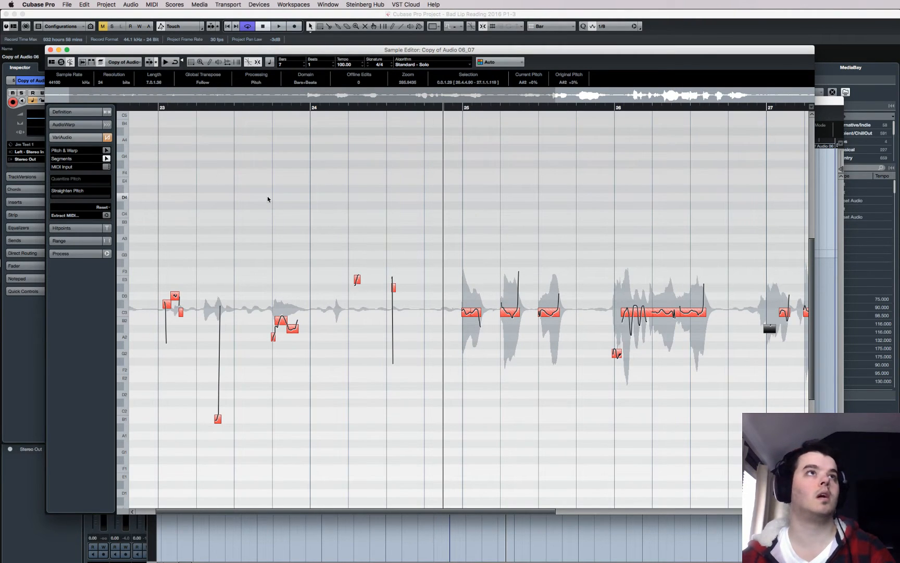
pyautogui.click(71, 154)
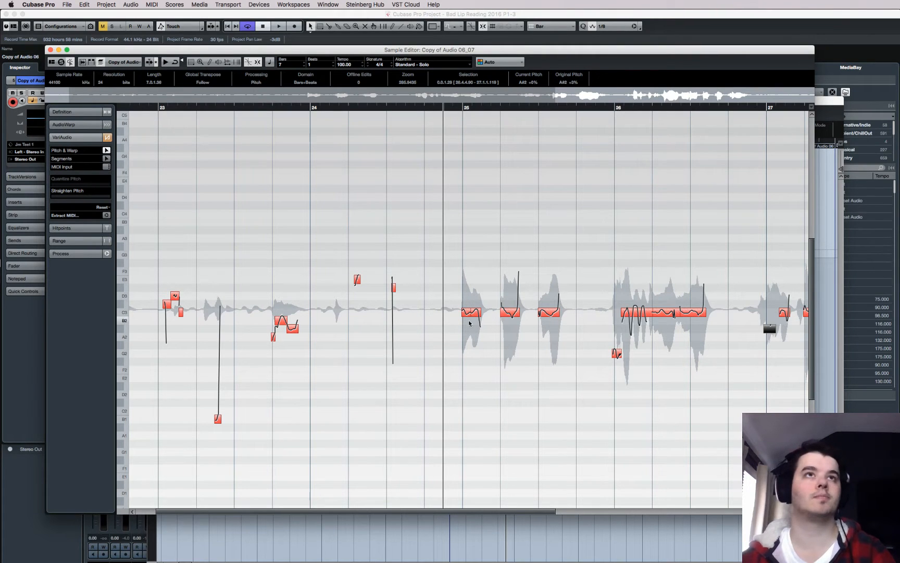
pyautogui.hscroll(6, 485, 317)
pyautogui.scroll(3, 491, 313)
pyautogui.hscroll(2, 491, 310)
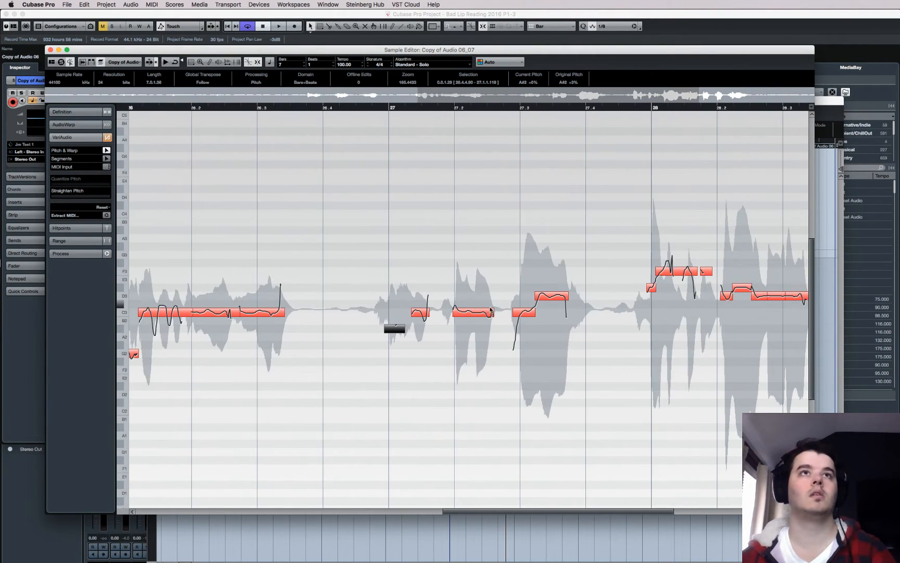
pyautogui.click(420, 286)
# - Play the vocal from just before bar 25 and follow its pitch segments through to bar 28
pyautogui.hscroll(-5, 406, 276)
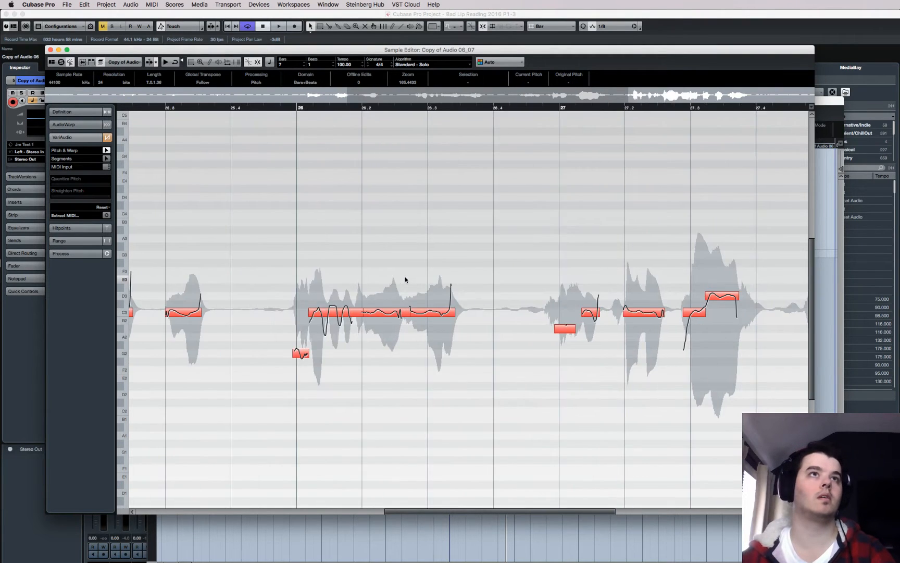
pyautogui.hscroll(-3, 399, 277)
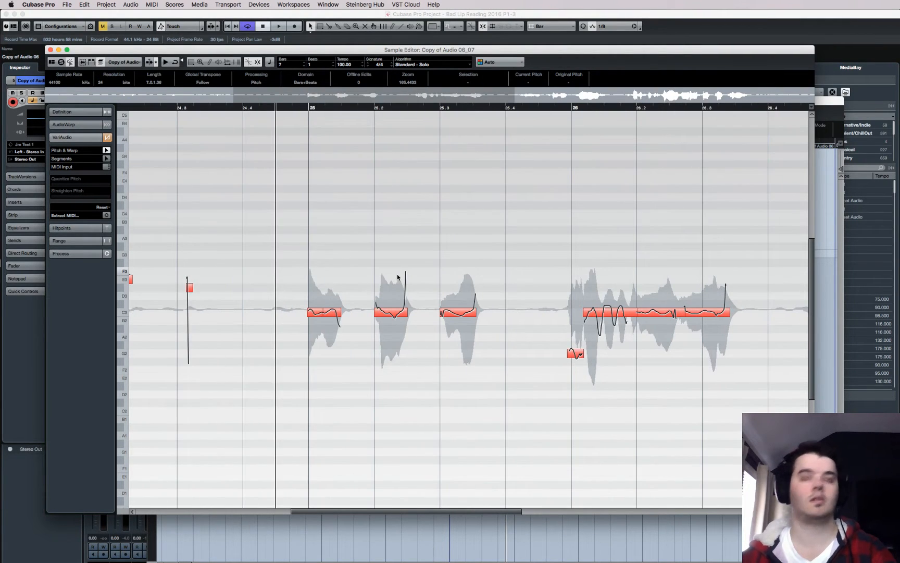
pyautogui.press('space')
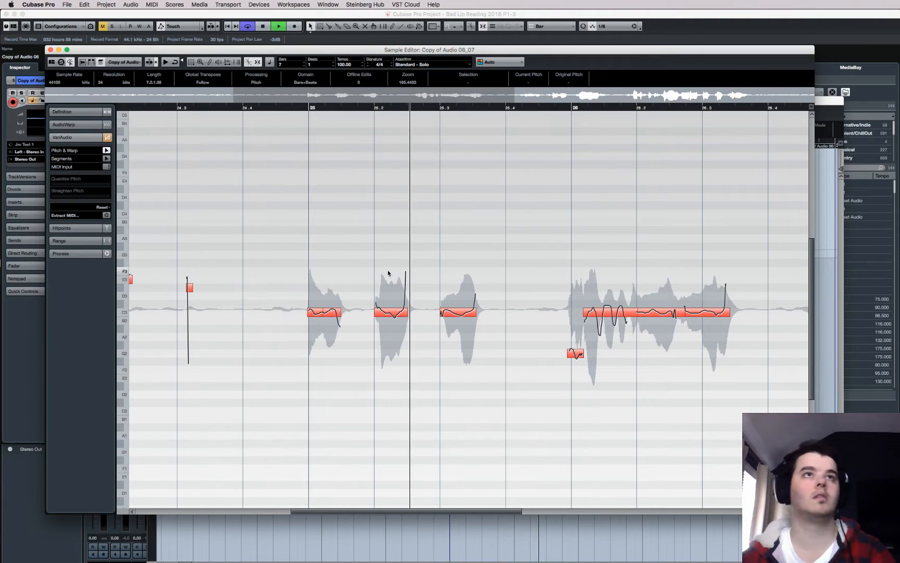
pyautogui.hscroll(5, 478, 285)
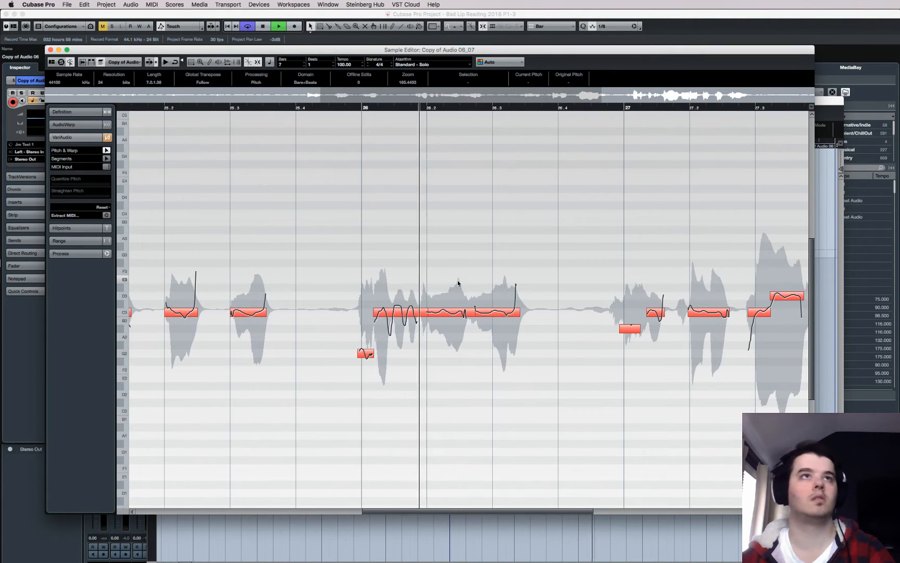
pyautogui.hscroll(4, 464, 284)
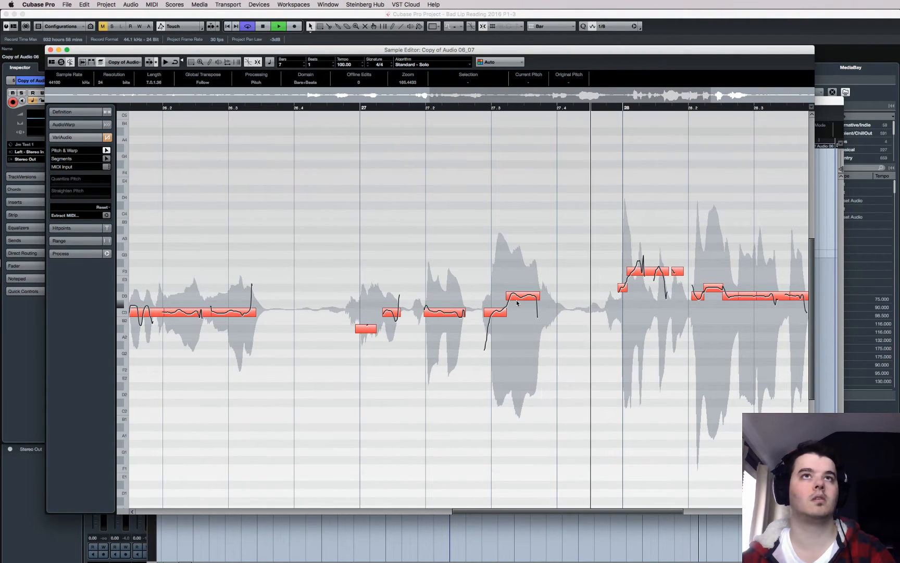
# - Follow the playing vocal's pitch segments on to beat 28.4 and stop playback
pyautogui.hscroll(1, 529, 302)
pyautogui.hscroll(1, 562, 299)
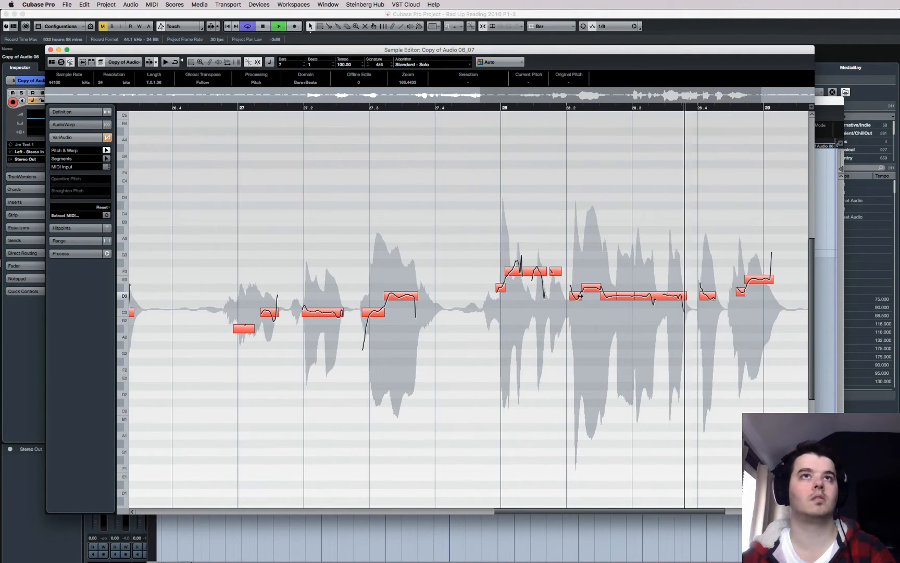
pyautogui.press('space')
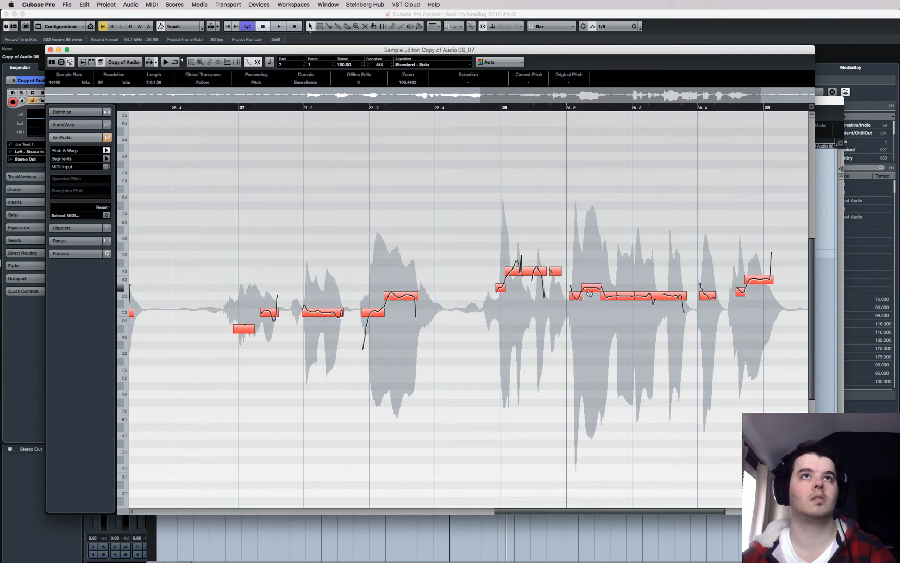
# - Split the long F3 segment just after bar 28 into three pieces in VariAudio's Segments mode
pyautogui.click(501, 290)
pyautogui.click(518, 272)
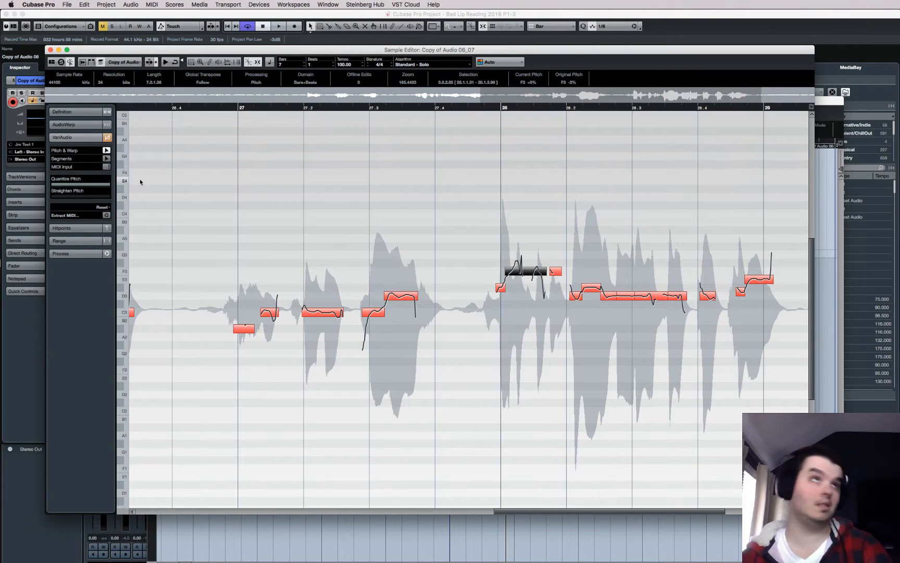
pyautogui.click(106, 158)
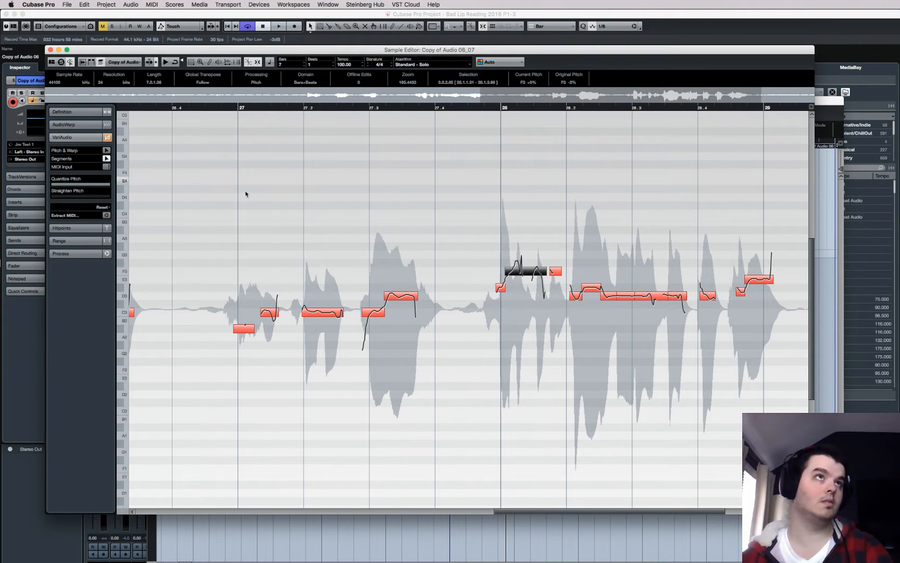
pyautogui.click(528, 273)
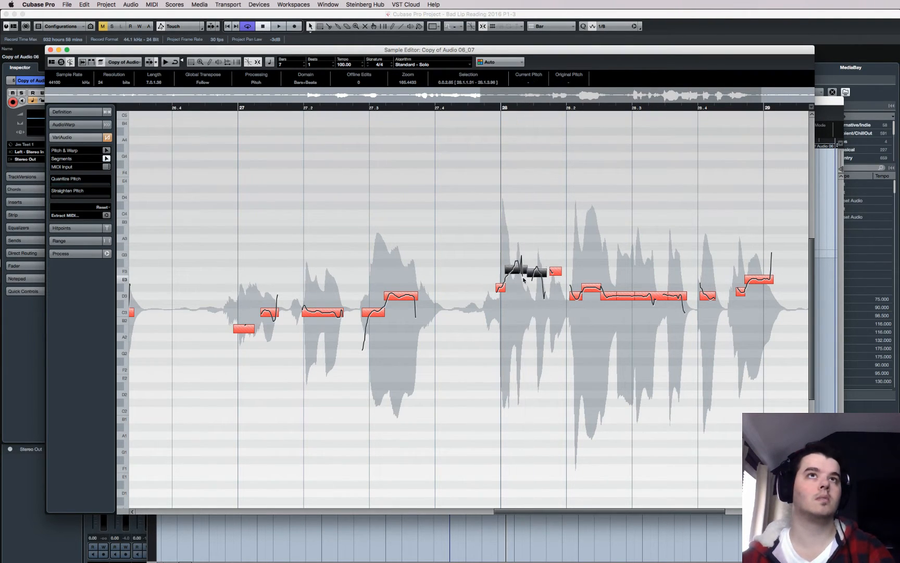
pyautogui.click(515, 272)
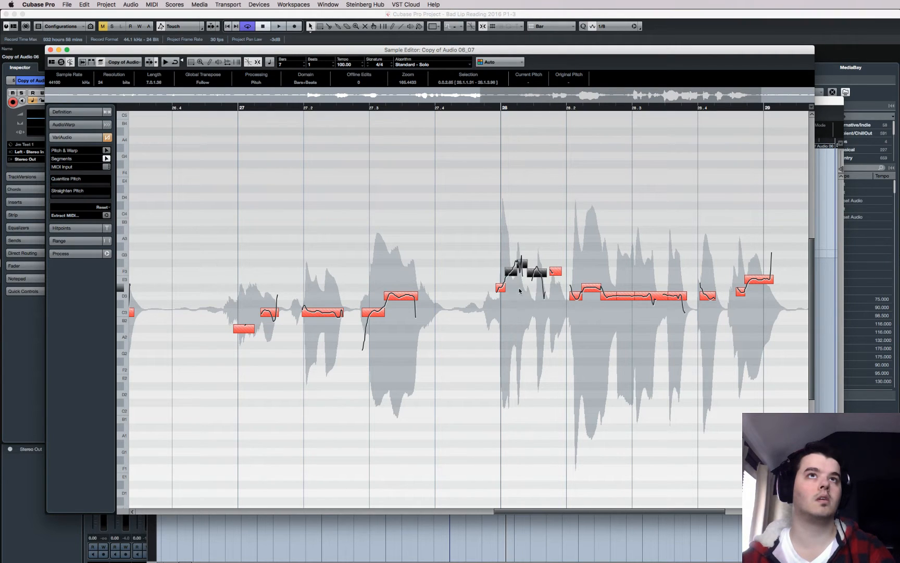
pyautogui.click(459, 262)
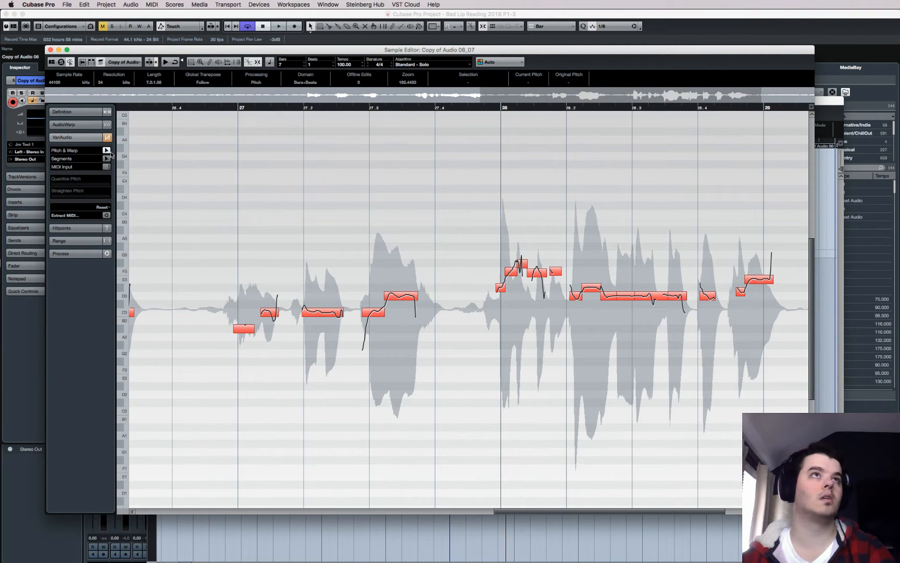
# - In Pitch & Warp mode, raise the middle split piece after bar 28 to G3 and the segment just after beat 28.2 to E3
pyautogui.click(511, 271)
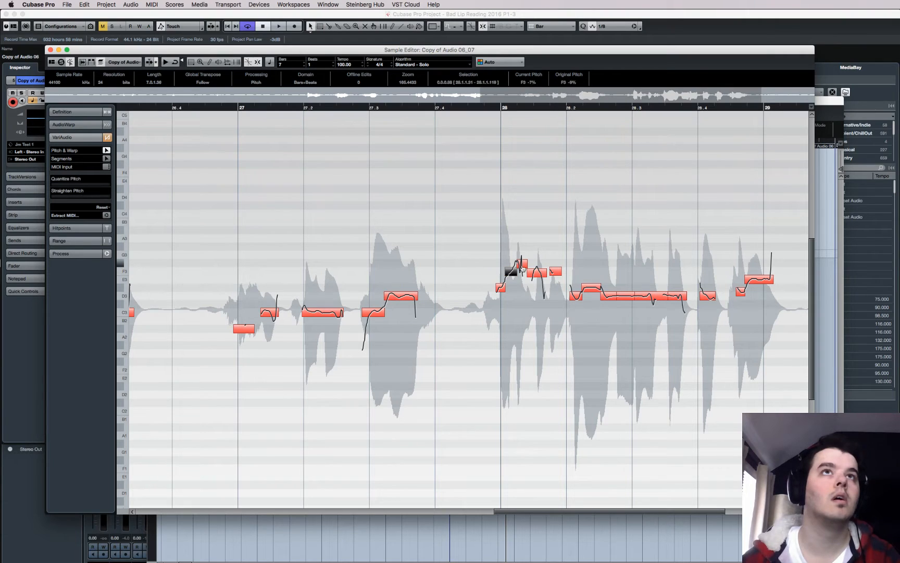
pyautogui.moveTo(524, 266); pyautogui.dragTo(523, 260)
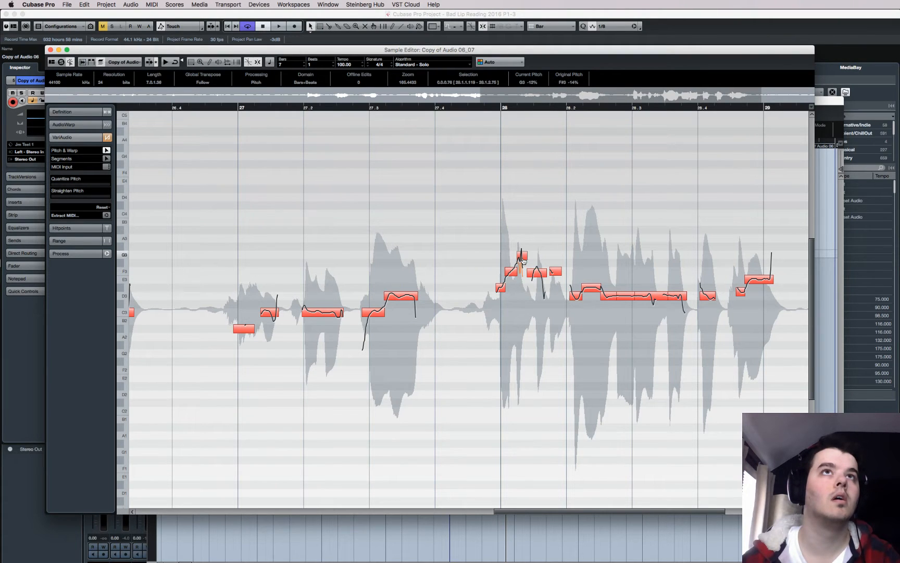
pyautogui.click(536, 272)
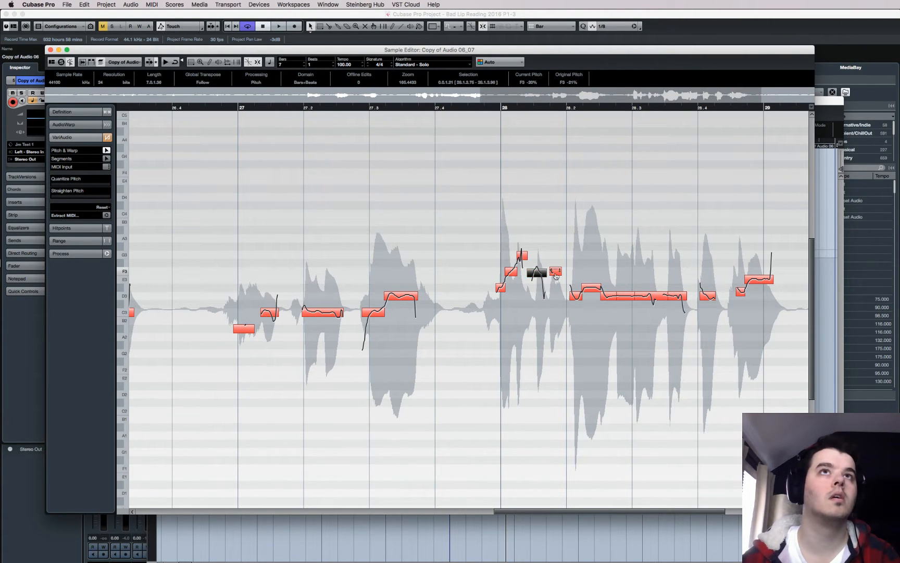
pyautogui.click(556, 274)
pyautogui.click(575, 297)
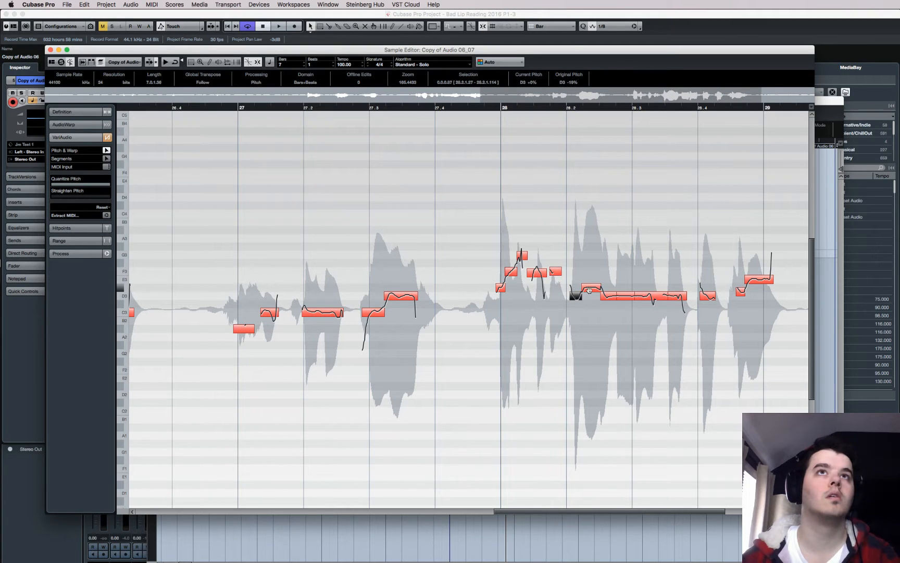
pyautogui.moveTo(592, 290); pyautogui.dragTo(592, 282)
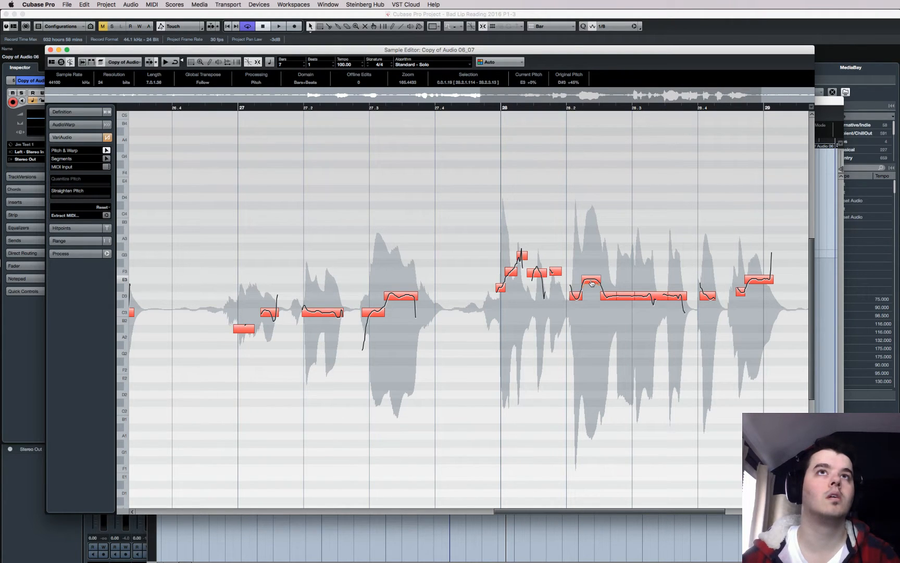
# - Audition the remaining segments one by one from beat 28.2 to bar 29 and clear the selection
pyautogui.click(612, 299)
pyautogui.click(631, 298)
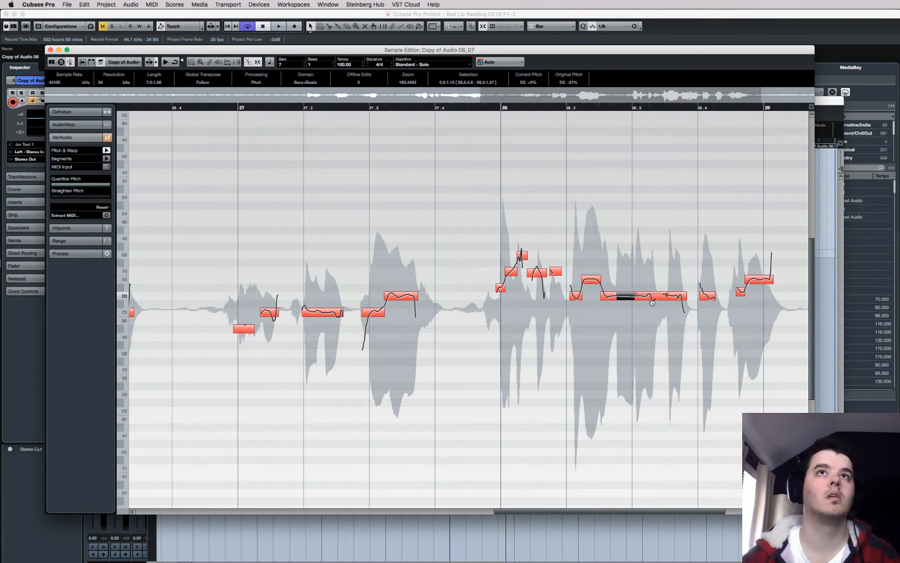
pyautogui.click(652, 299)
pyautogui.click(677, 299)
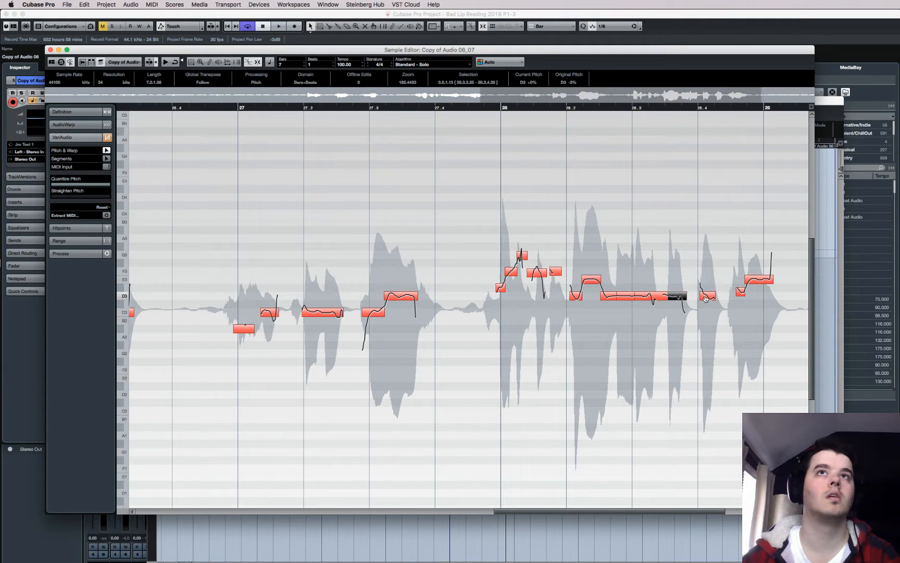
pyautogui.click(708, 296)
pyautogui.click(740, 293)
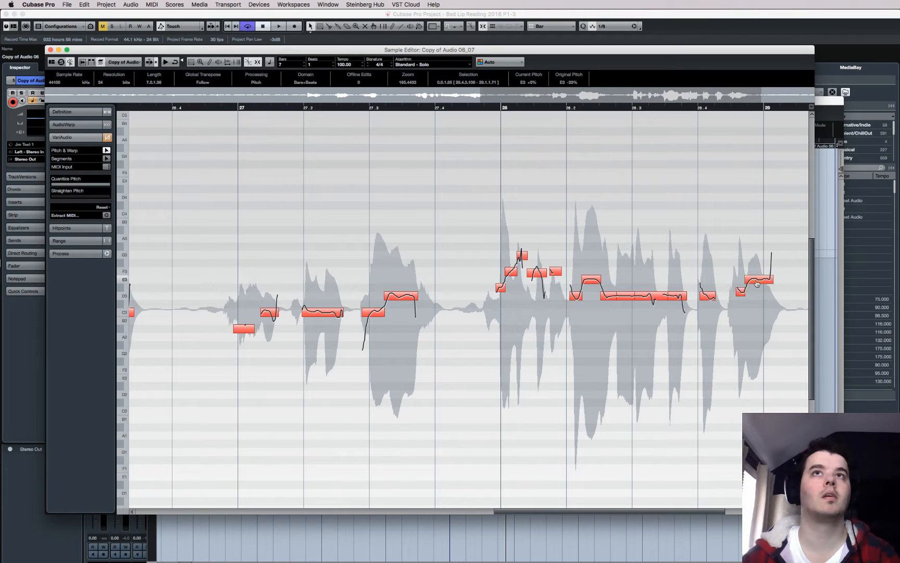
pyautogui.click(663, 244)
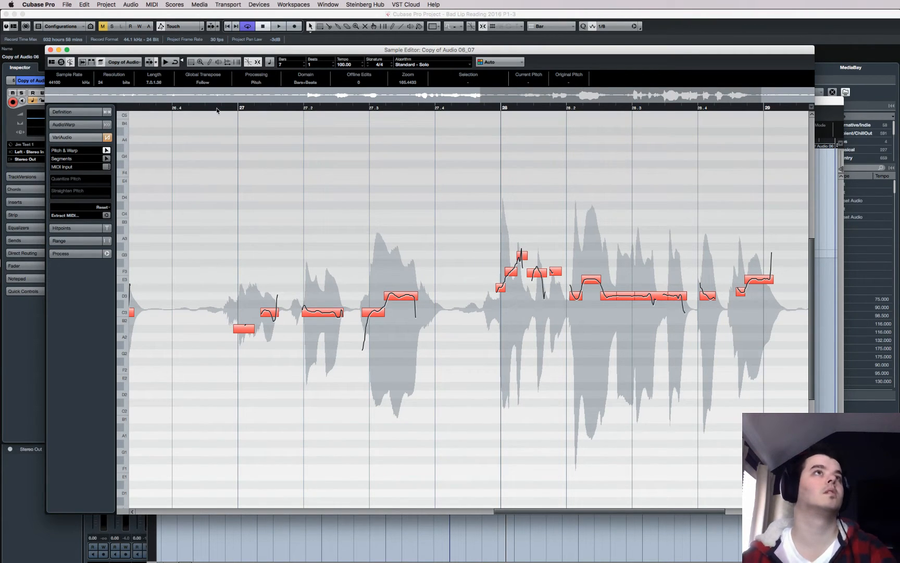
# - Play the vocal from just before bar 27 through to bar 29 to check the edited pitches
pyautogui.click(217, 109)
pyautogui.press('space')
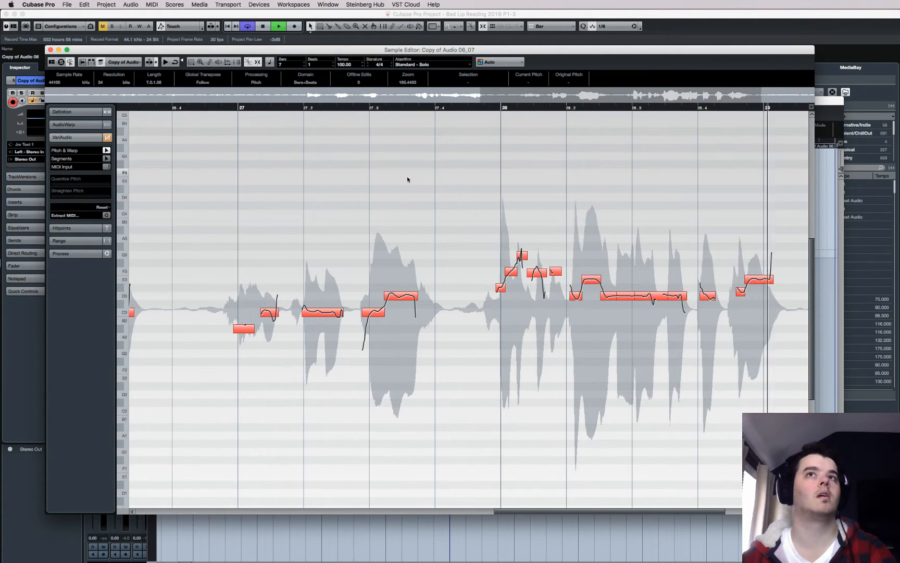
pyautogui.press('space')
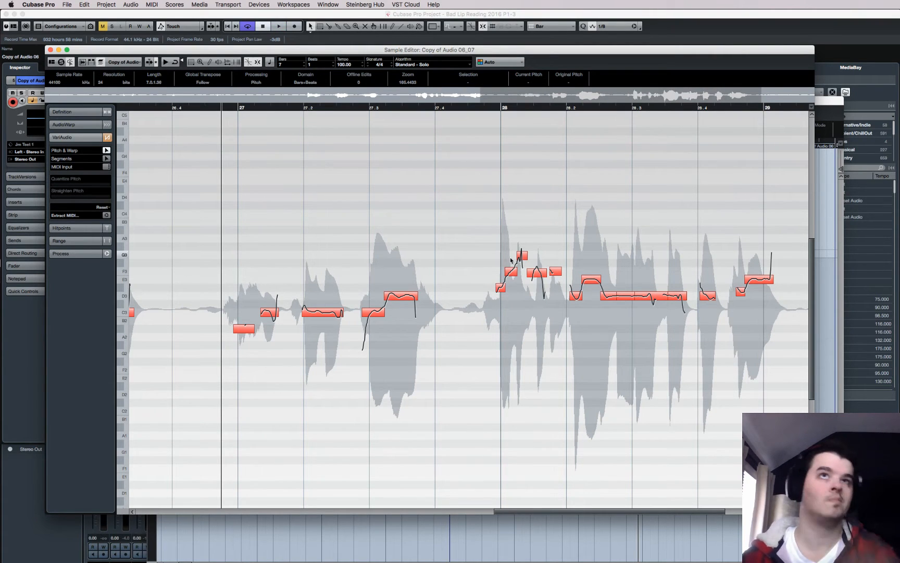
# - Select all of the vocal's segments and apply a small amount of Straighten Pitch to them
pyautogui.hscroll(-5, 221, 204)
pyautogui.hscroll(-1, 221, 204)
pyautogui.press('g')
pyautogui.press('g')
pyautogui.press('g')
pyautogui.press('g')
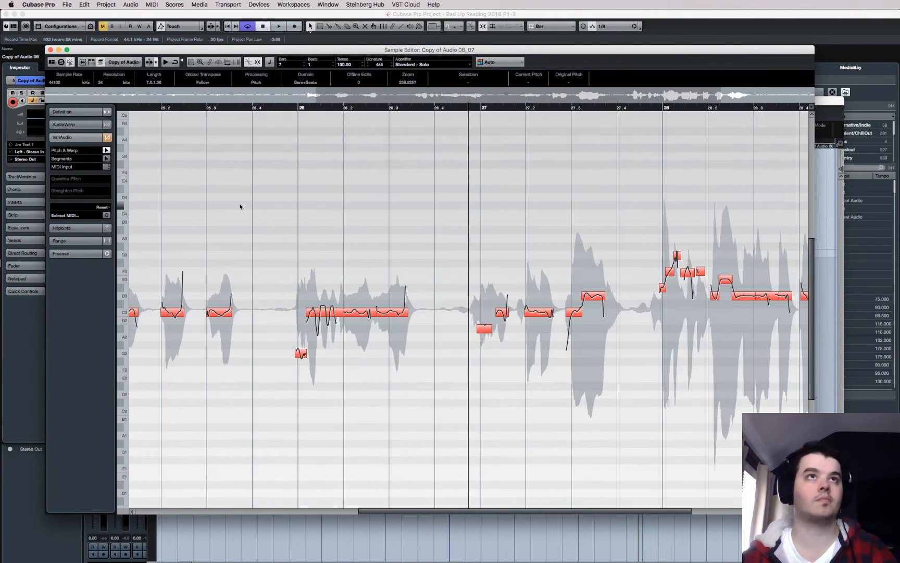
pyautogui.hscroll(-2, 337, 321)
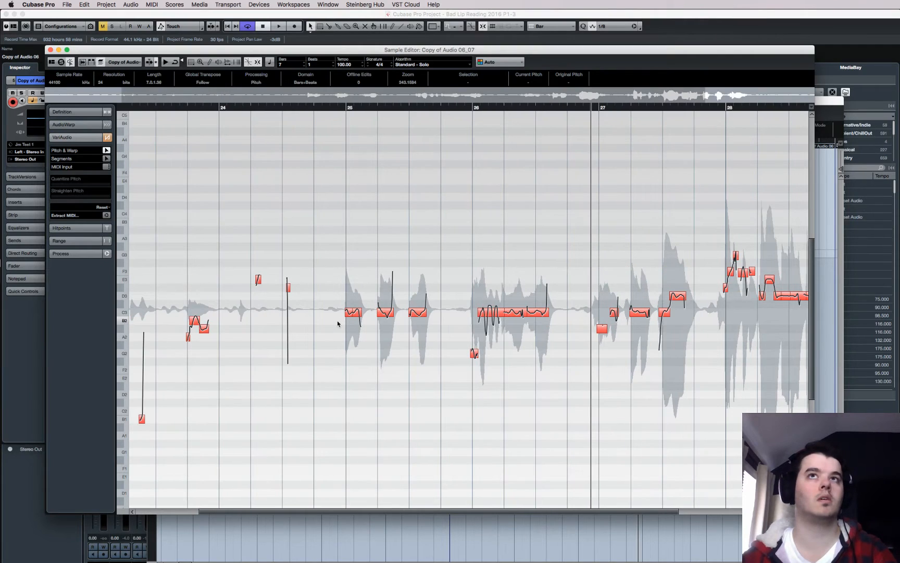
pyautogui.click(495, 328)
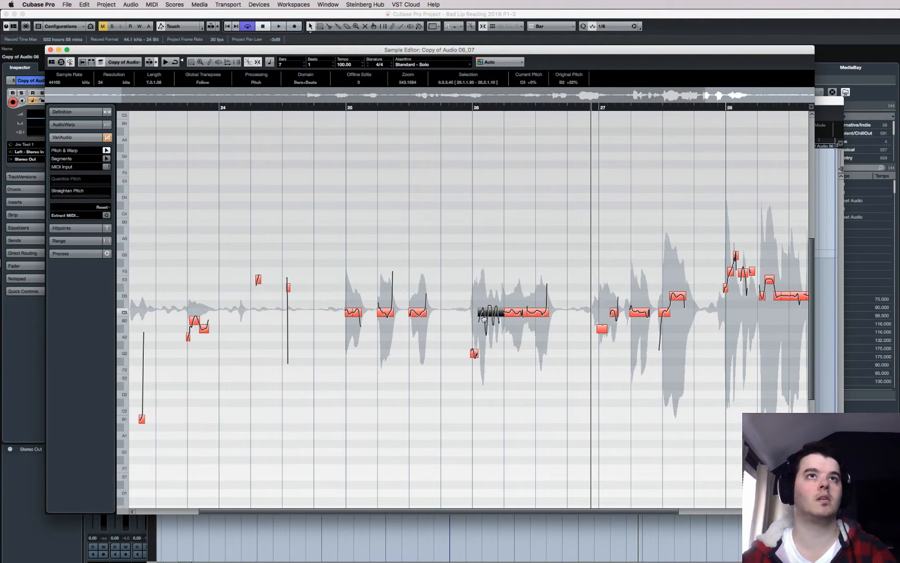
pyautogui.press('super+a')
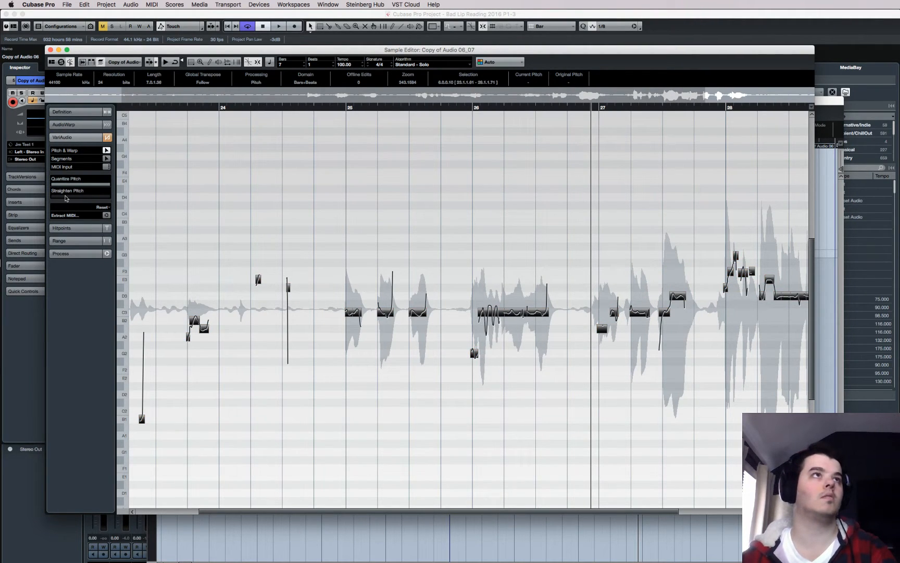
pyautogui.moveTo(66, 198); pyautogui.dragTo(60, 197)
pyautogui.click(498, 256)
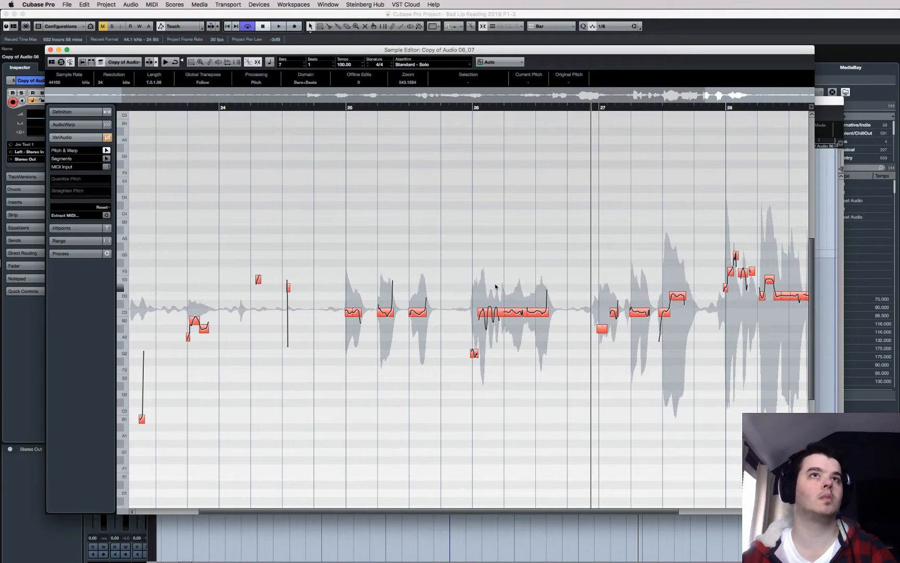
# - Increase Straighten Pitch on the wavering C3 segment just after bar 26 and play the opening words from bar 25
pyautogui.click(489, 313)
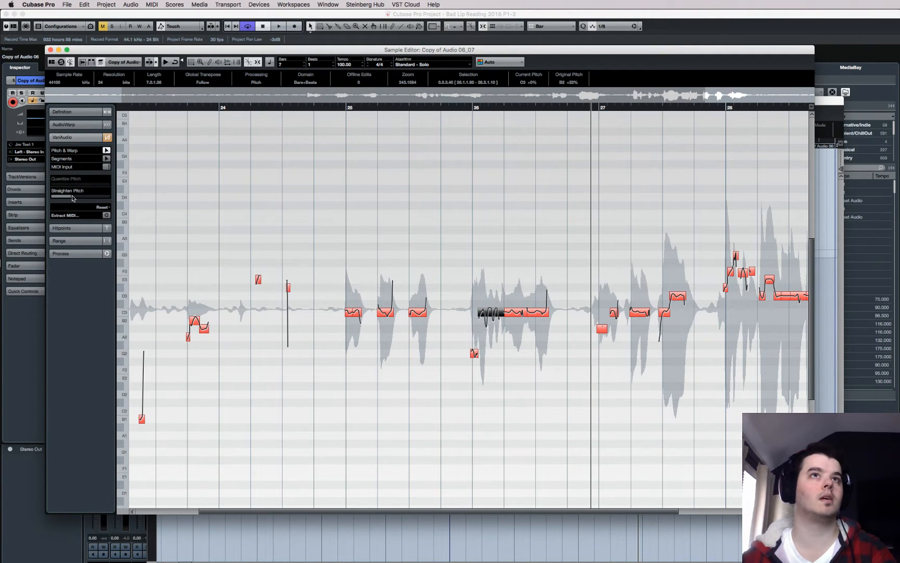
pyautogui.click(342, 109)
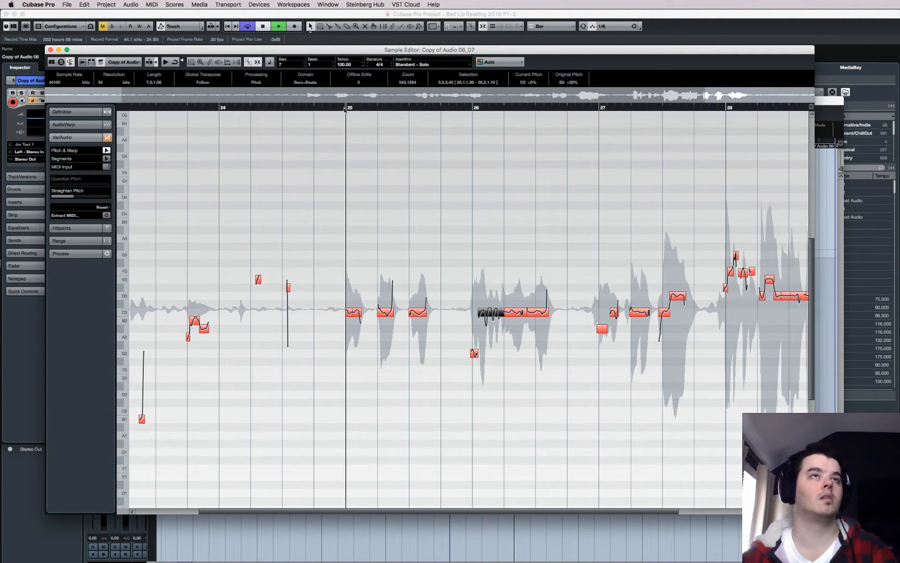
pyautogui.press('space')
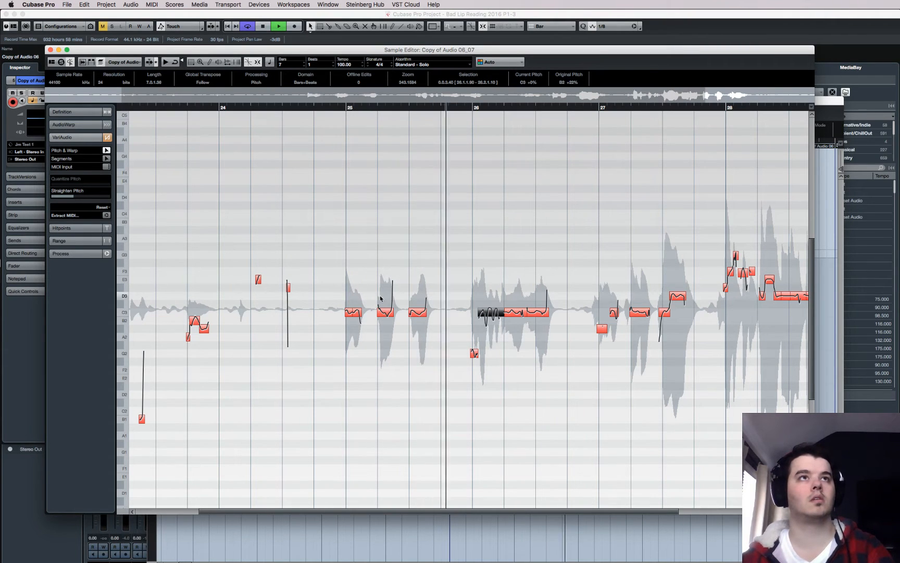
pyautogui.press('space')
# - Straighten the C3 segment at beat 25.2 slightly more and play the phrase back from bar 25 past beat 28.3
pyautogui.click(386, 312)
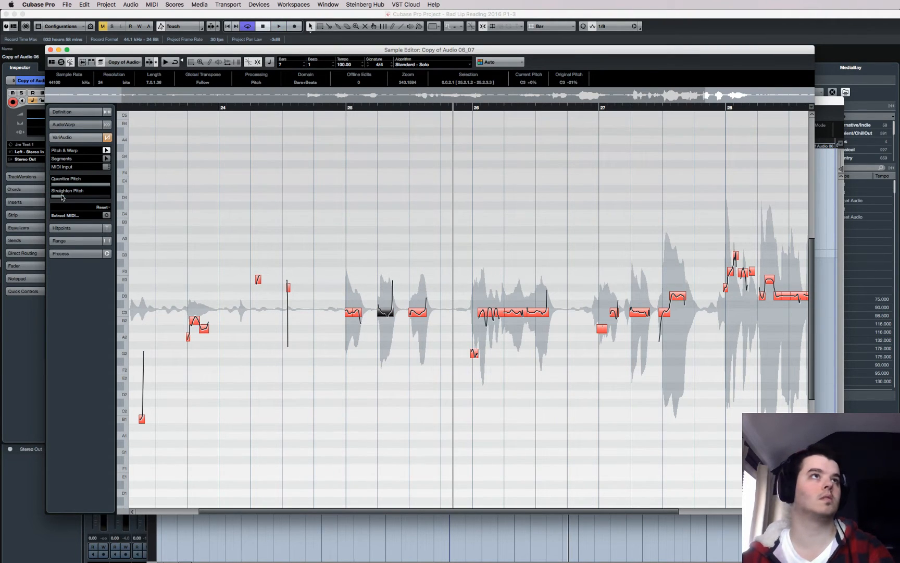
pyautogui.click(342, 137)
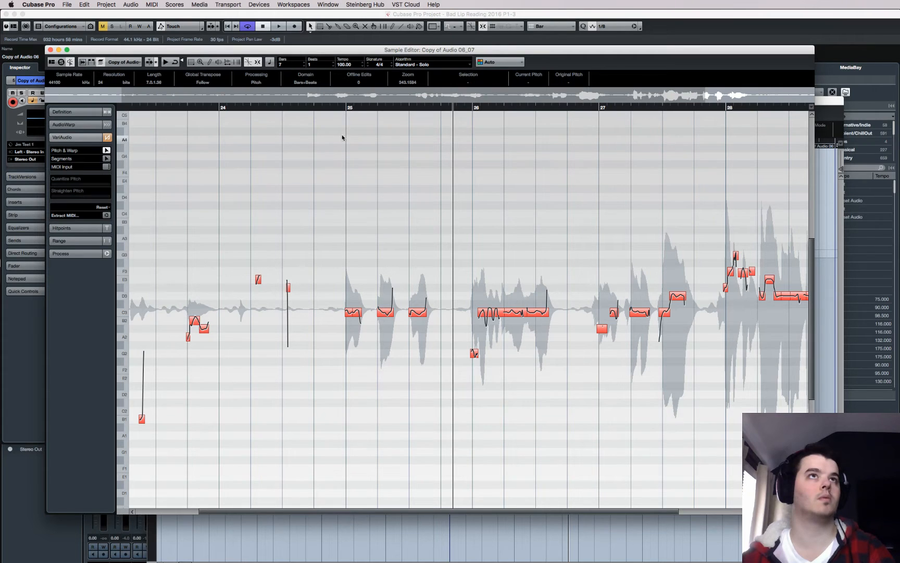
pyautogui.click(346, 109)
pyautogui.press('space')
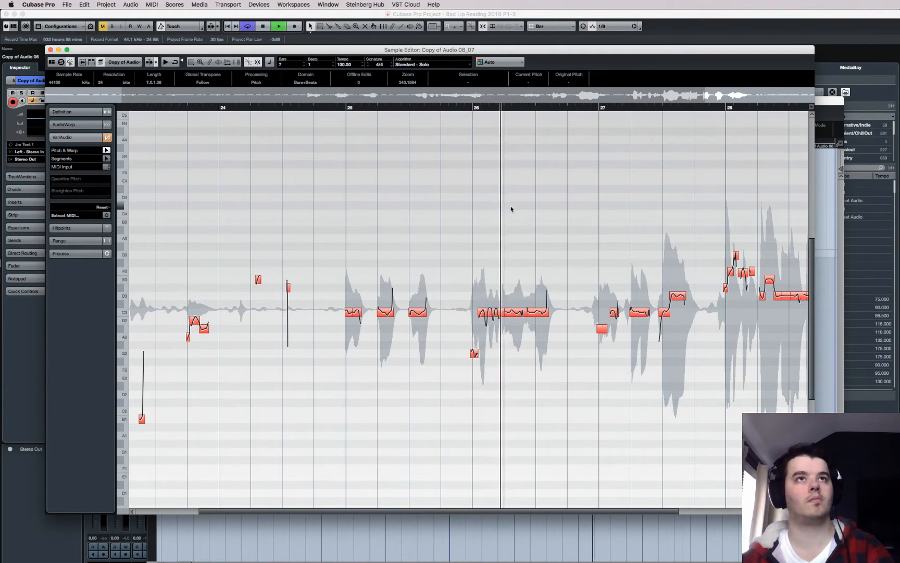
pyautogui.hscroll(4, 511, 209)
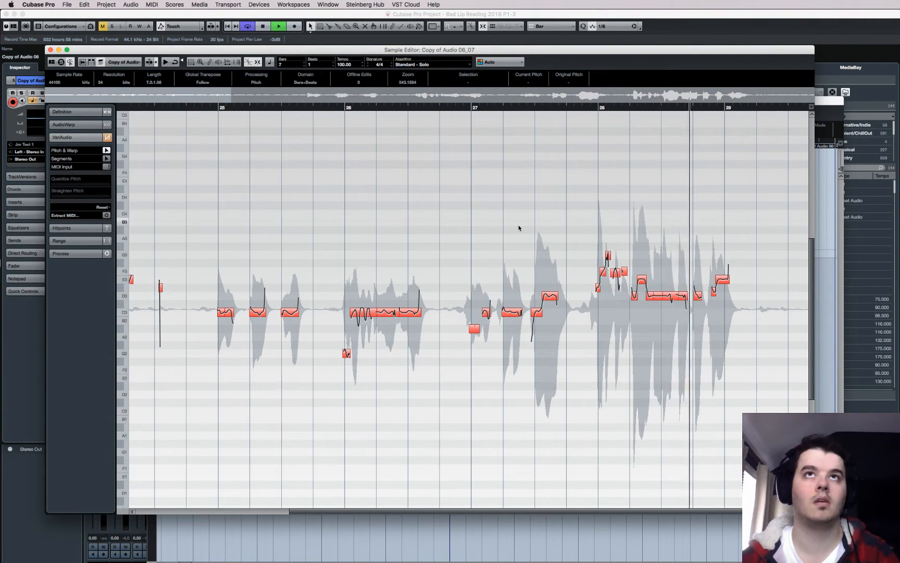
pyautogui.press('space')
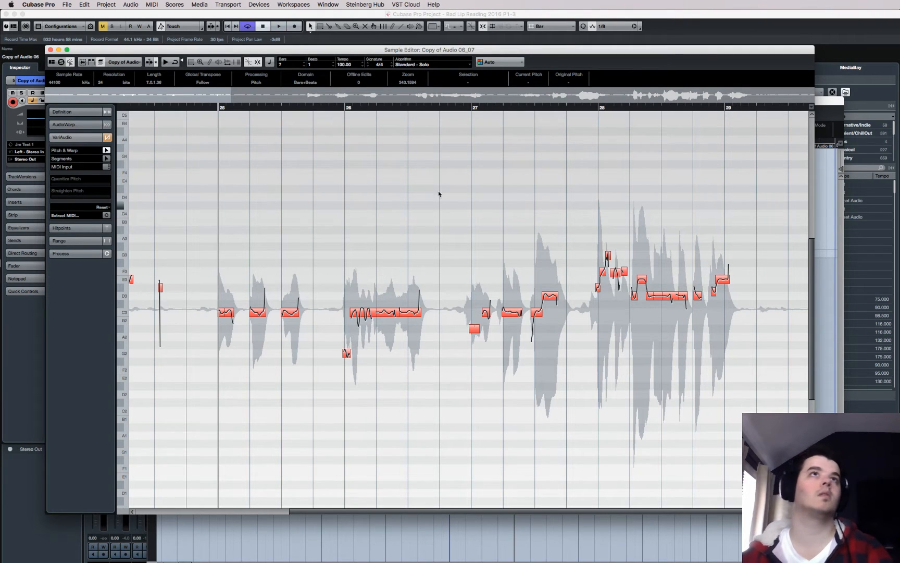
# - Close the take's Sample Editor and Audio Part Editor and return to the project with no event selected
pyautogui.click(50, 50)
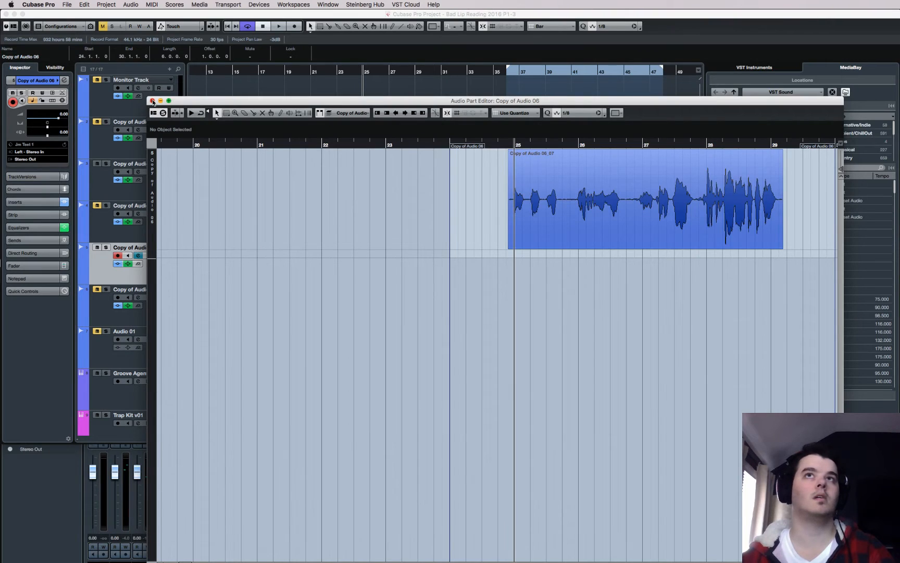
pyautogui.click(152, 100)
pyautogui.click(433, 293)
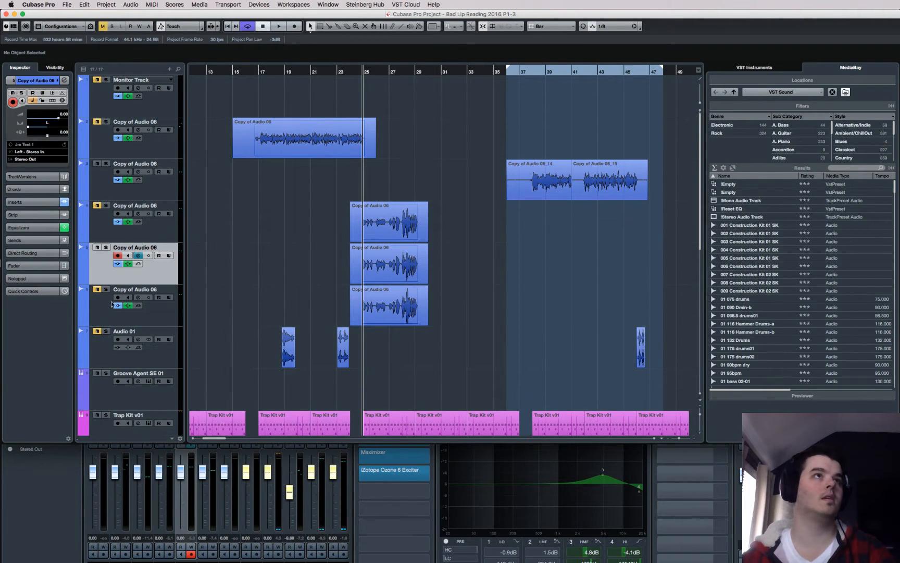
# - Unmute the lowest stacked Copy of Audio 06 take instead of the one above it and open its part for editing
pyautogui.click(157, 310)
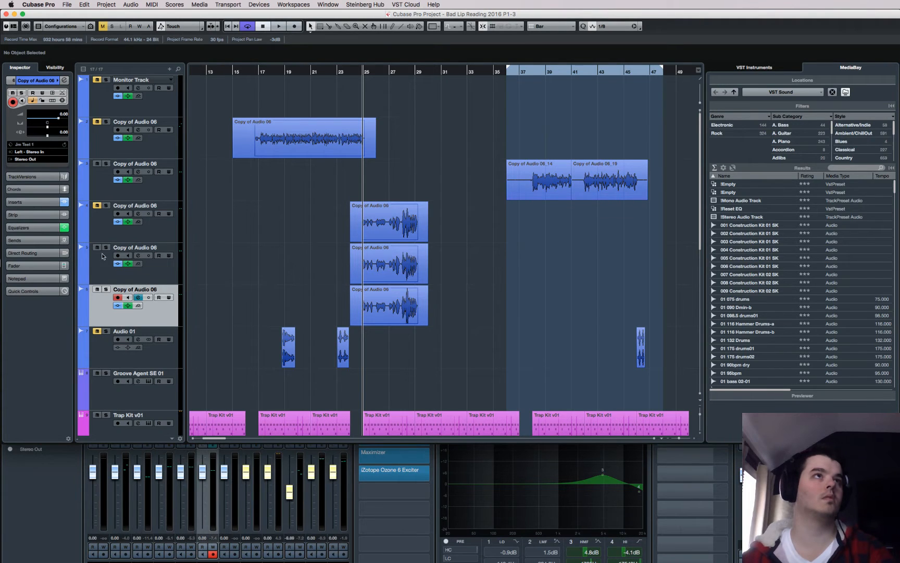
pyautogui.doubleClick(384, 312)
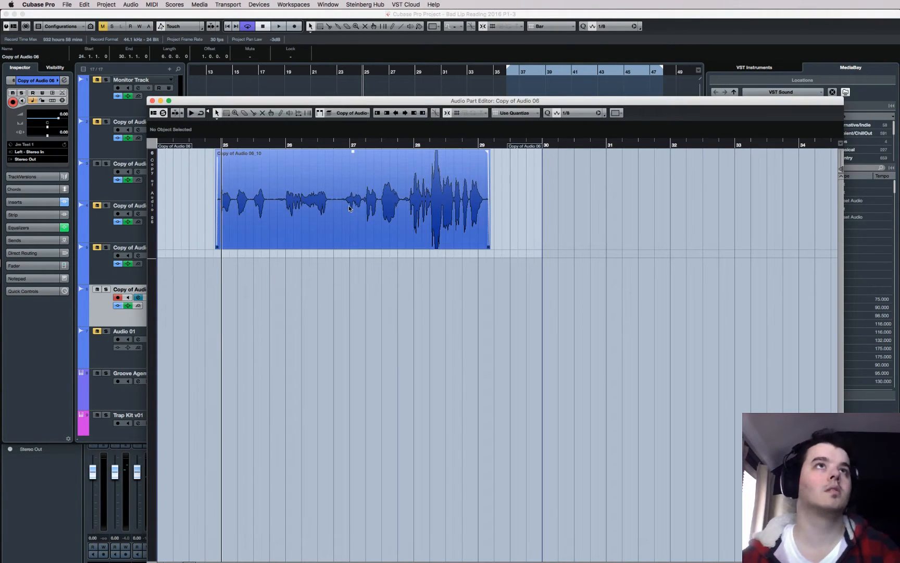
# - Open the Copy of Audio 06_10 event for sample editing and turn on VariAudio's Pitch & Warp mode to detect its segments
pyautogui.click(307, 221)
pyautogui.doubleClick(307, 221)
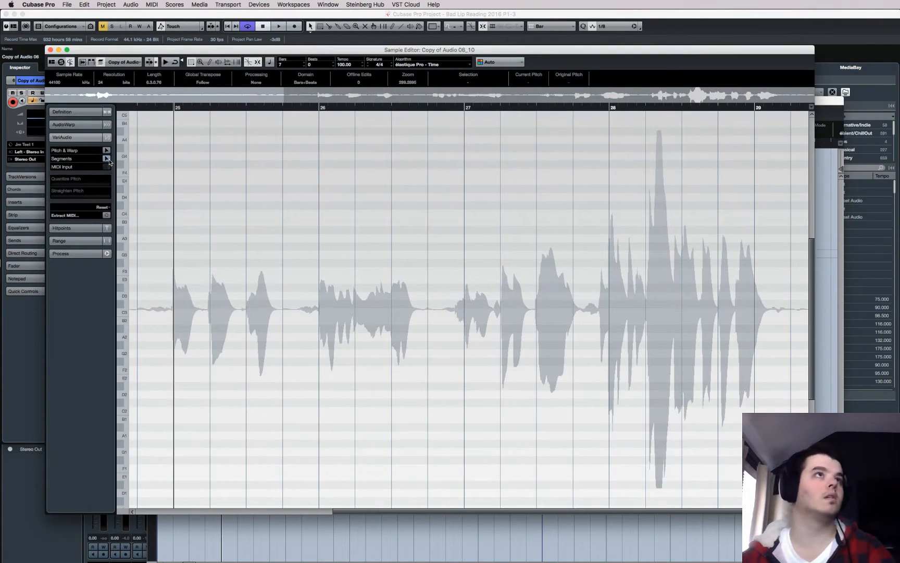
pyautogui.click(107, 151)
pyautogui.hscroll(-3, 305, 277)
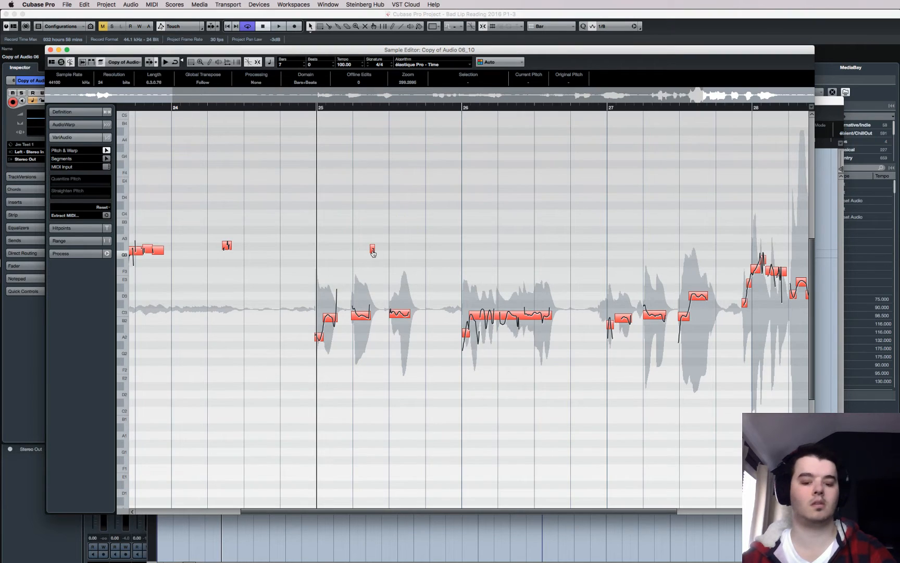
# - Delete the stray short G#3 segment after the word at beat 25.2, using Segments mode
pyautogui.press('h')
pyautogui.press('h')
pyautogui.press('h')
pyautogui.press('h')
pyautogui.press('h')
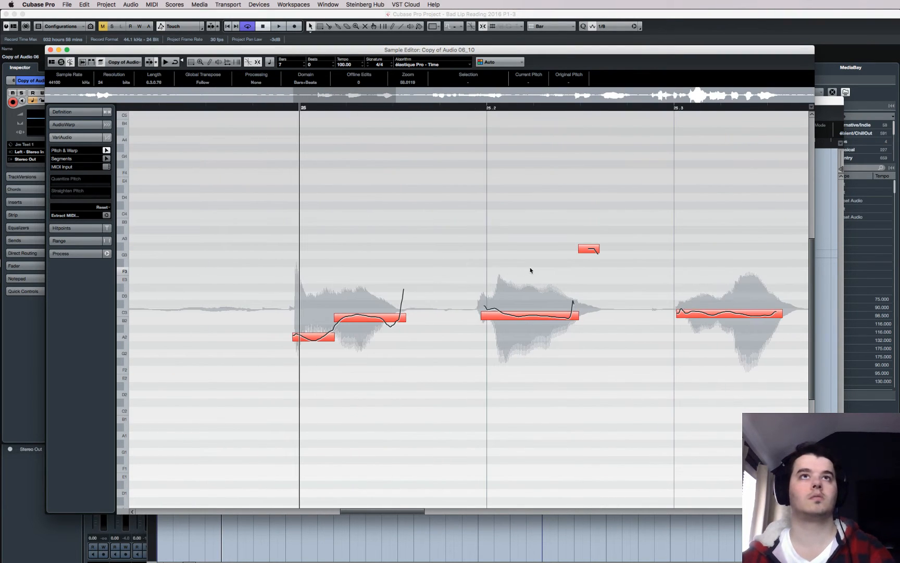
pyautogui.click(587, 250)
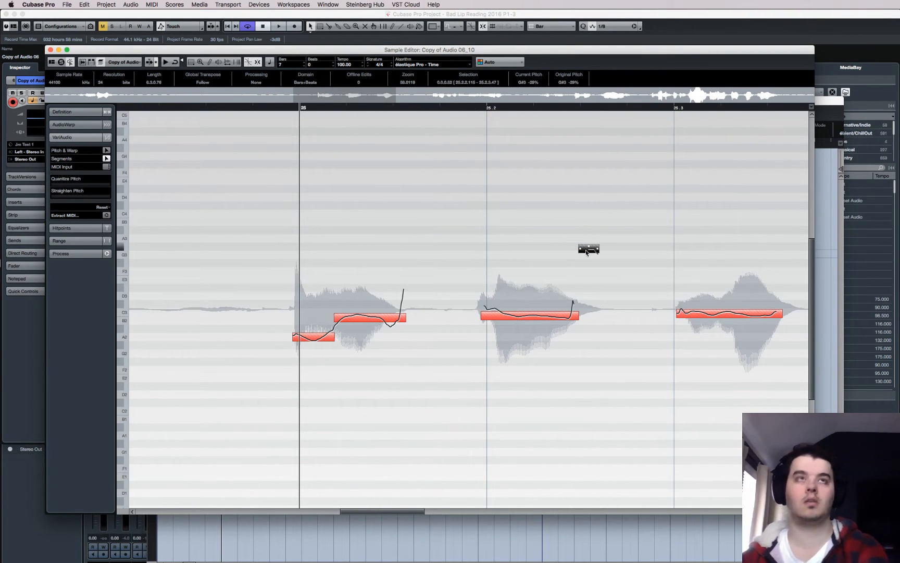
pyautogui.press('Delete')
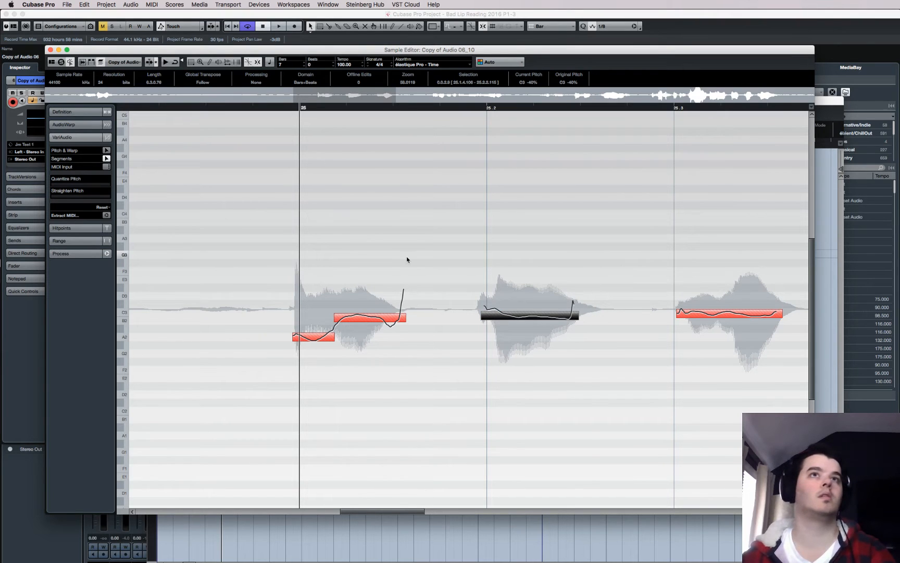
# - Examine the detected segments from bar 26 through bar 29, including the short E3 segment between beats 28.3 and 28.4
pyautogui.hscroll(10, 406, 260)
pyautogui.hscroll(10, 407, 260)
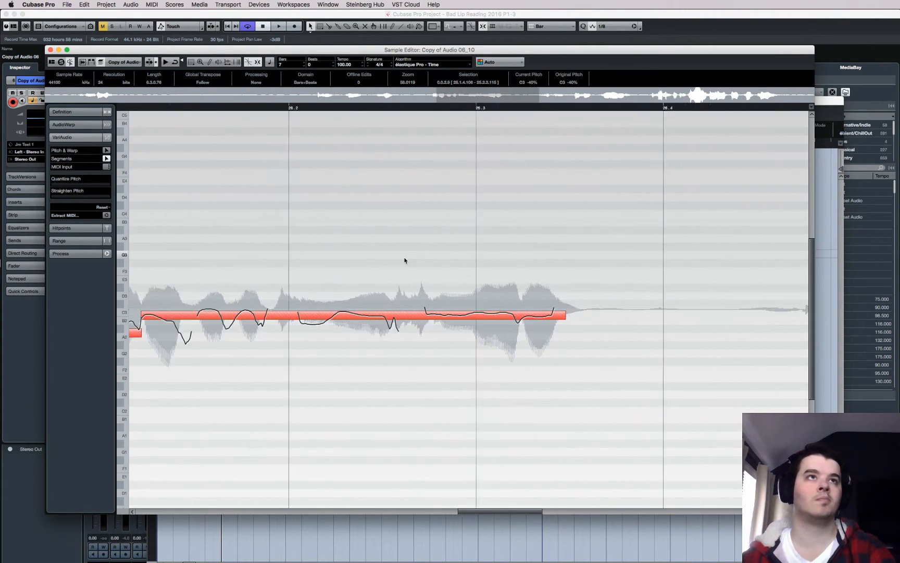
pyautogui.hscroll(3, 401, 261)
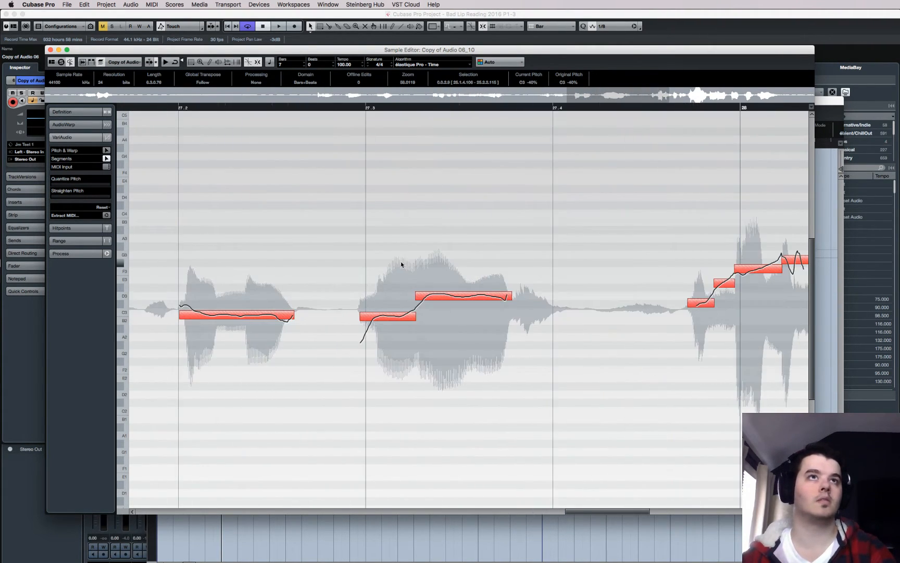
pyautogui.hscroll(-4, 400, 263)
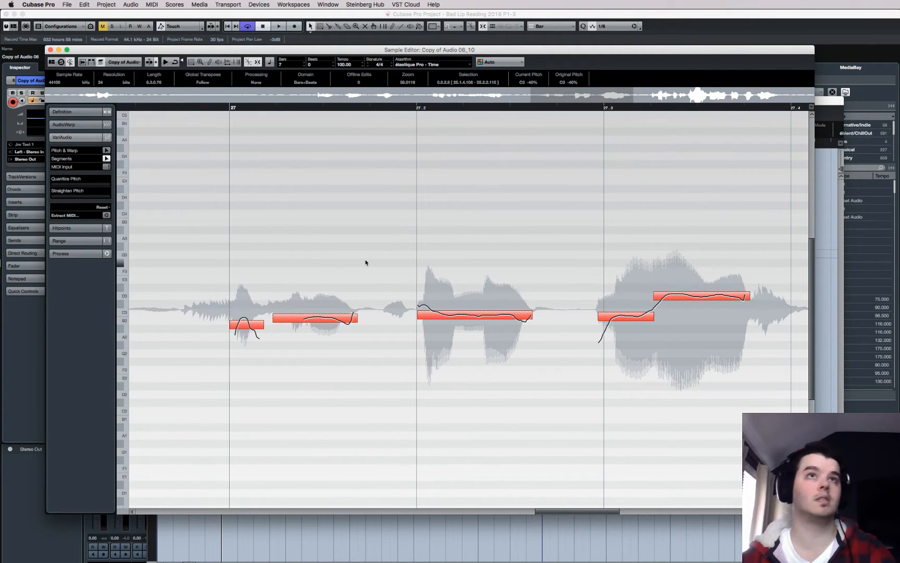
pyautogui.hscroll(2, 366, 262)
pyautogui.hscroll(4, 365, 263)
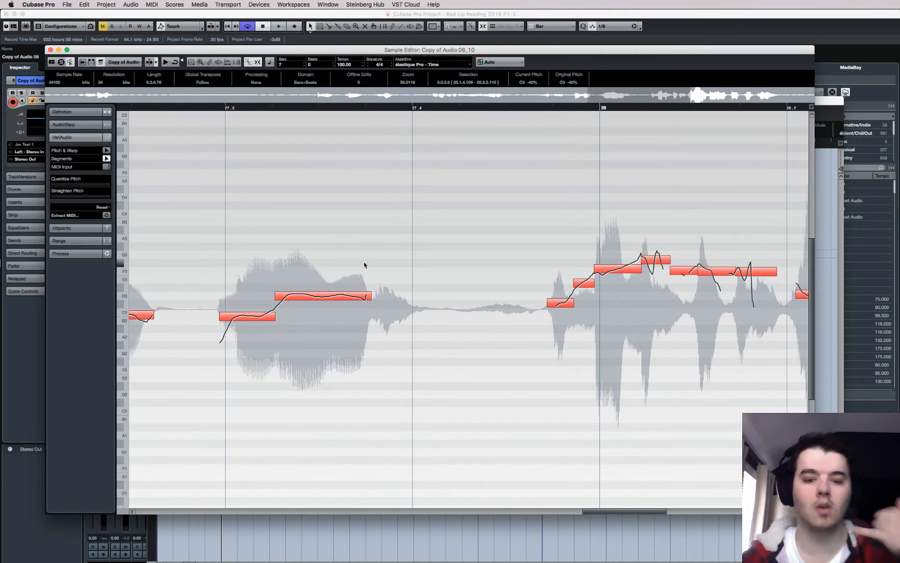
pyautogui.hscroll(2, 365, 264)
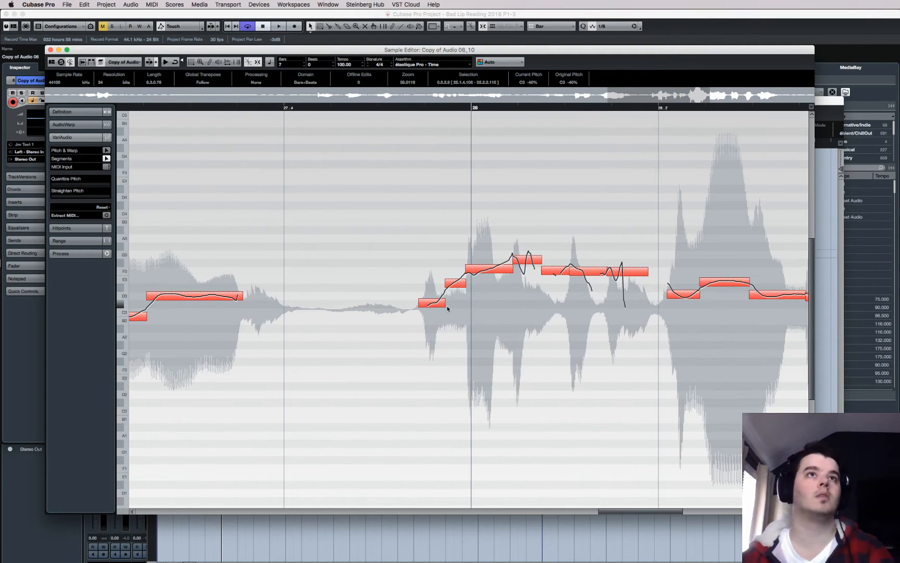
pyautogui.hscroll(1, 451, 307)
pyautogui.hscroll(5, 449, 299)
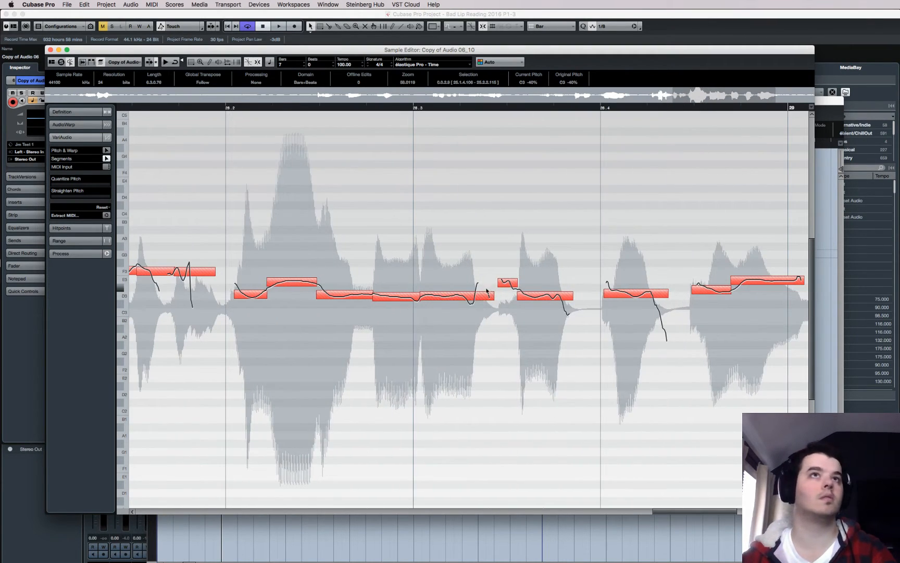
pyautogui.click(506, 283)
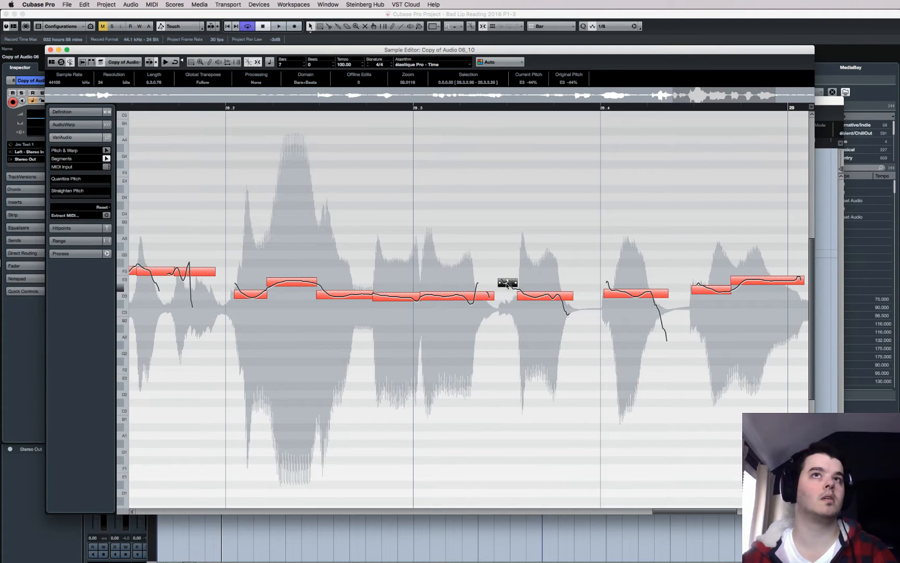
pyautogui.hscroll(4, 506, 286)
pyautogui.hscroll(-20, 521, 286)
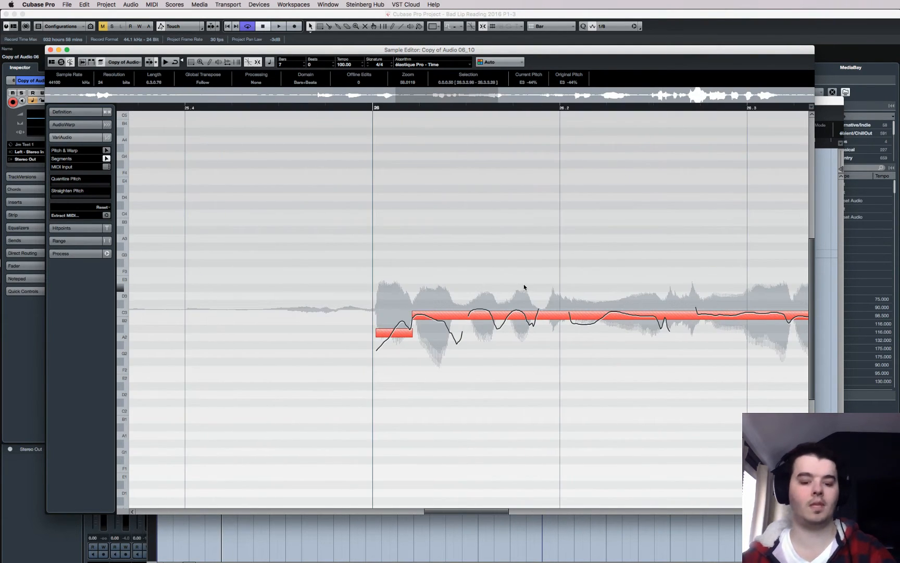
# - Switch VariAudio back to Pitch & Warp mode and select all of the take's segments
pyautogui.press('g')
pyautogui.press('g')
pyautogui.press('g')
pyautogui.press('g')
pyautogui.press('g')
pyautogui.press('g')
pyautogui.press('g')
pyautogui.press('g')
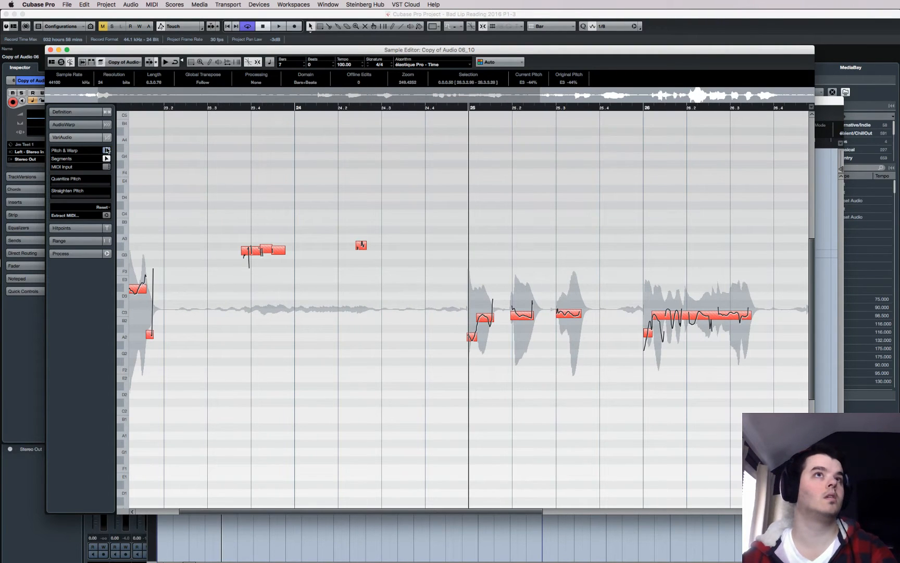
pyautogui.hscroll(4, 422, 198)
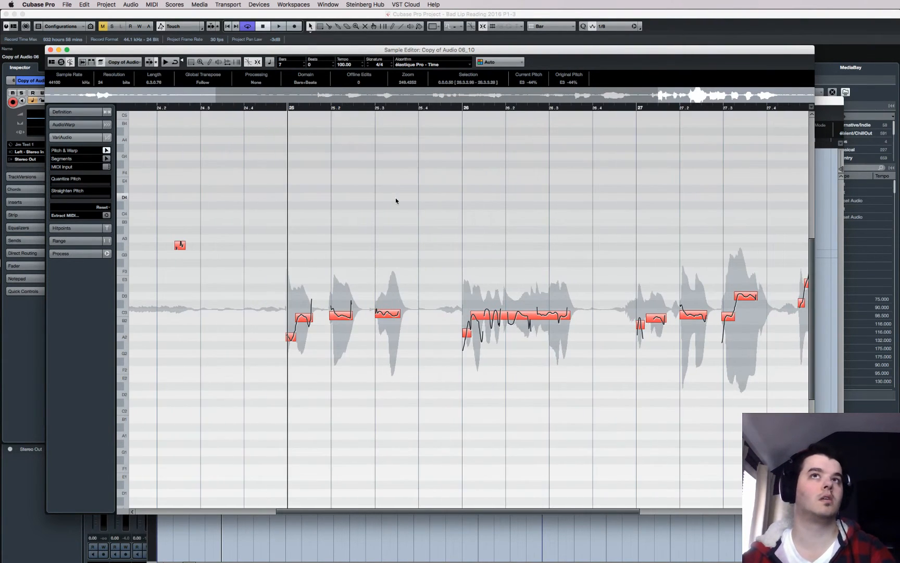
pyautogui.click(255, 297)
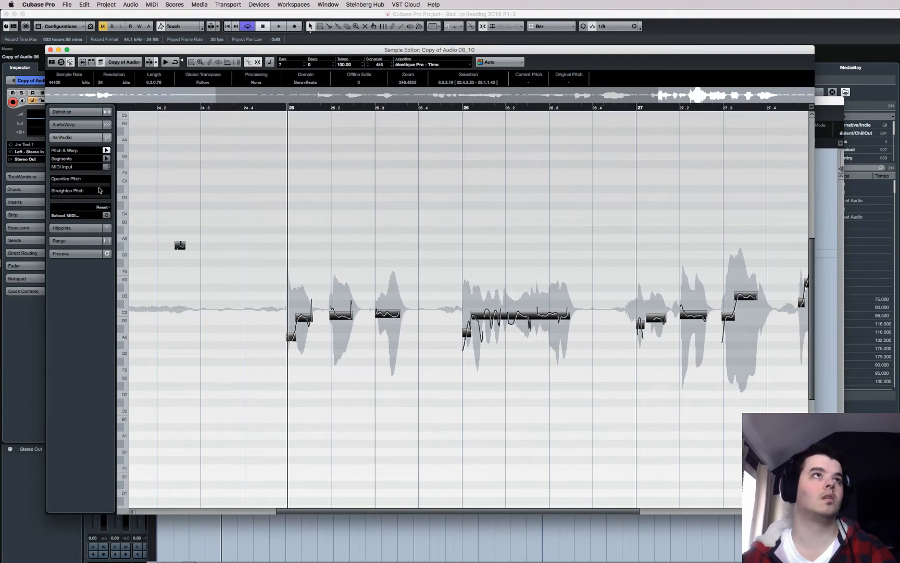
pyautogui.press('super+a')
# - Quantize the pitch of all segments to the nearest semitones at full strength, and clear the selection
pyautogui.press('h')
pyautogui.press('h')
pyautogui.press('h')
pyautogui.press('h')
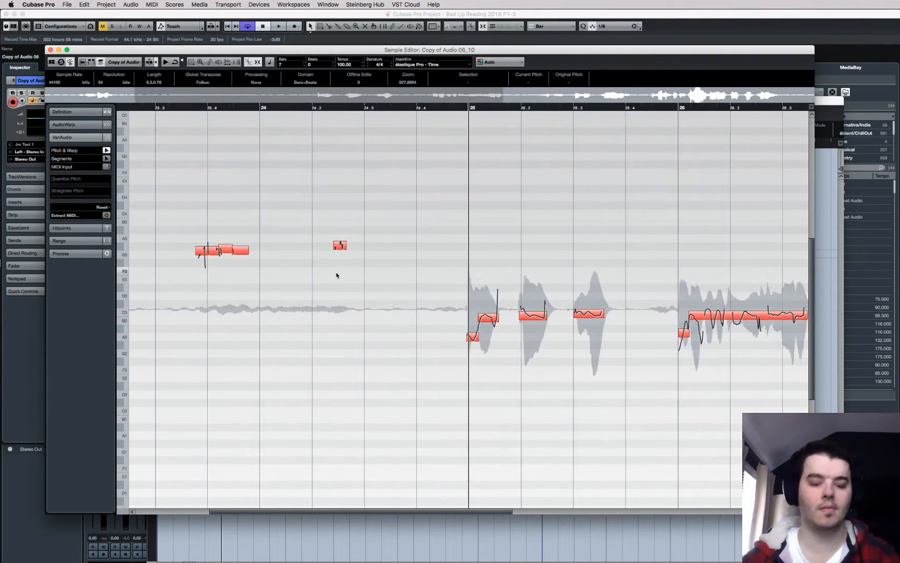
pyautogui.press('h')
pyautogui.press('h')
pyautogui.press('h')
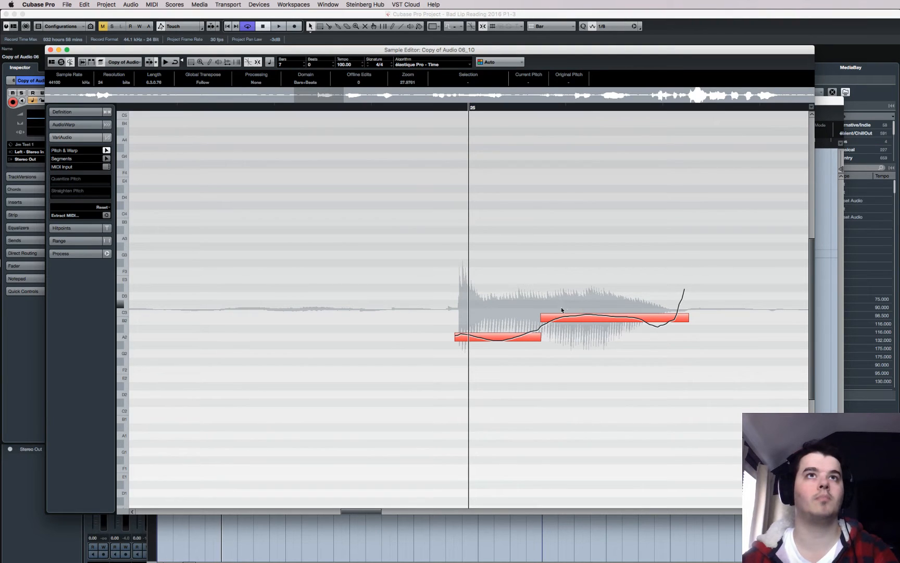
pyautogui.press('super+a')
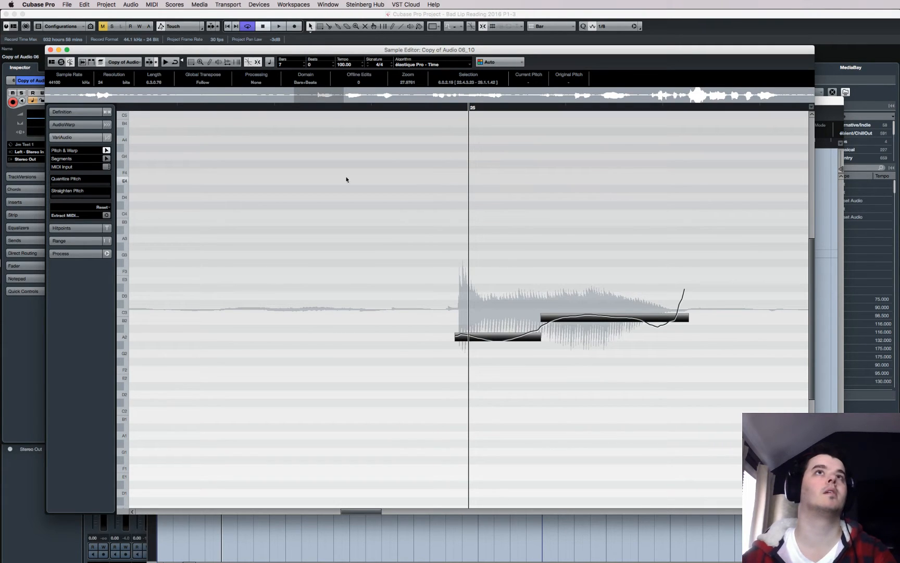
pyautogui.moveTo(77, 179); pyautogui.dragTo(411, 189)
pyautogui.press('g')
pyautogui.press('g')
pyautogui.press('g')
pyautogui.press('g')
pyautogui.press('g')
pyautogui.press('g')
pyautogui.press('g')
pyautogui.press('g')
pyautogui.press('g')
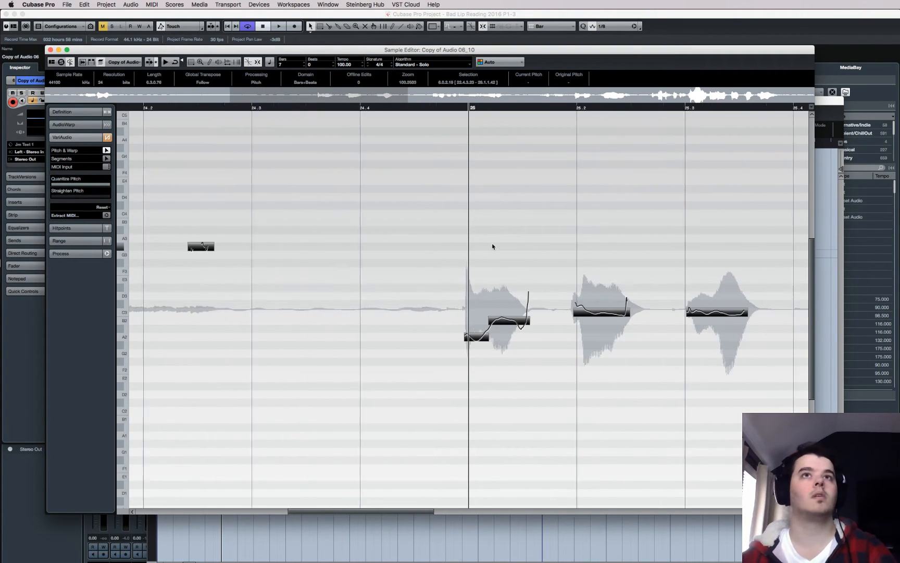
pyautogui.click(494, 257)
# - Raise the B2 segment just after bar 25 to C3 and play the opening words
pyautogui.hscroll(2, 488, 260)
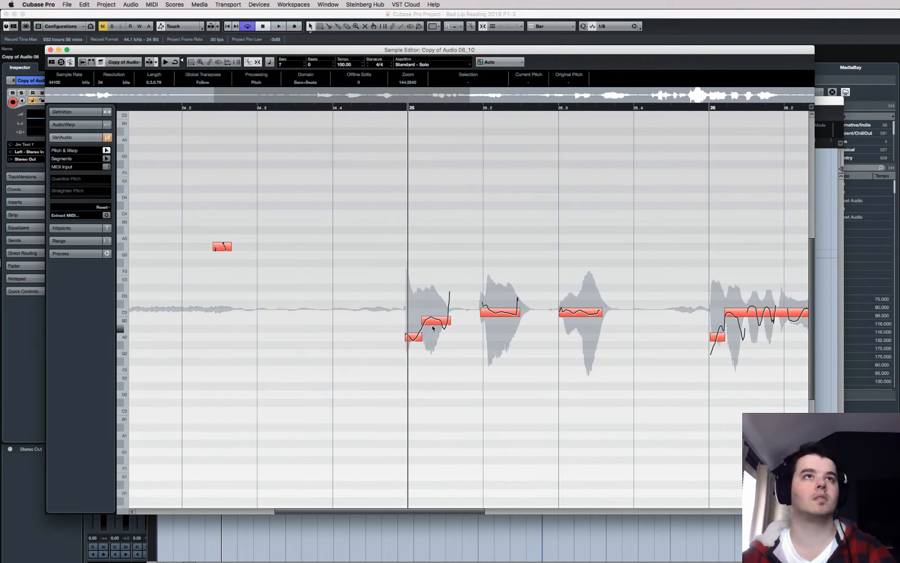
pyautogui.moveTo(435, 325); pyautogui.dragTo(435, 317)
pyautogui.hscroll(3, 436, 272)
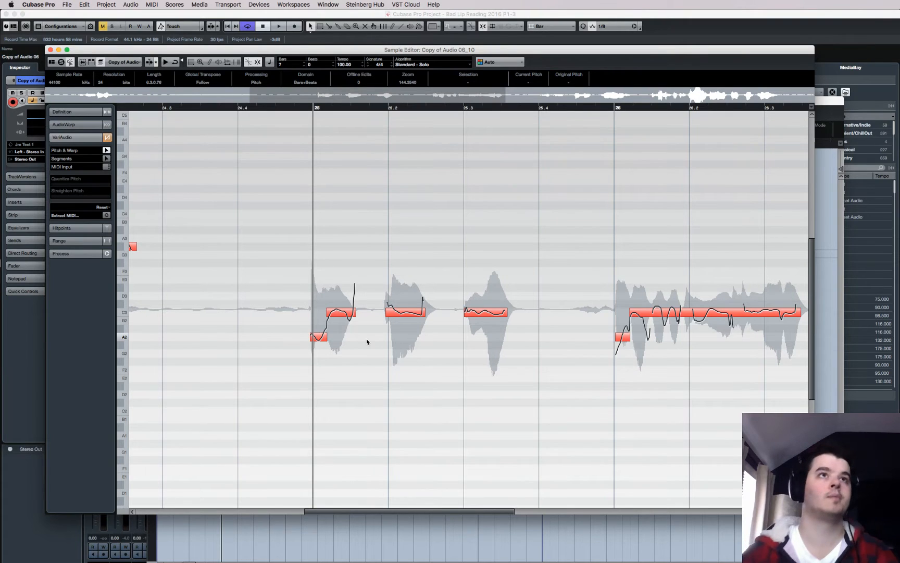
pyautogui.press('space')
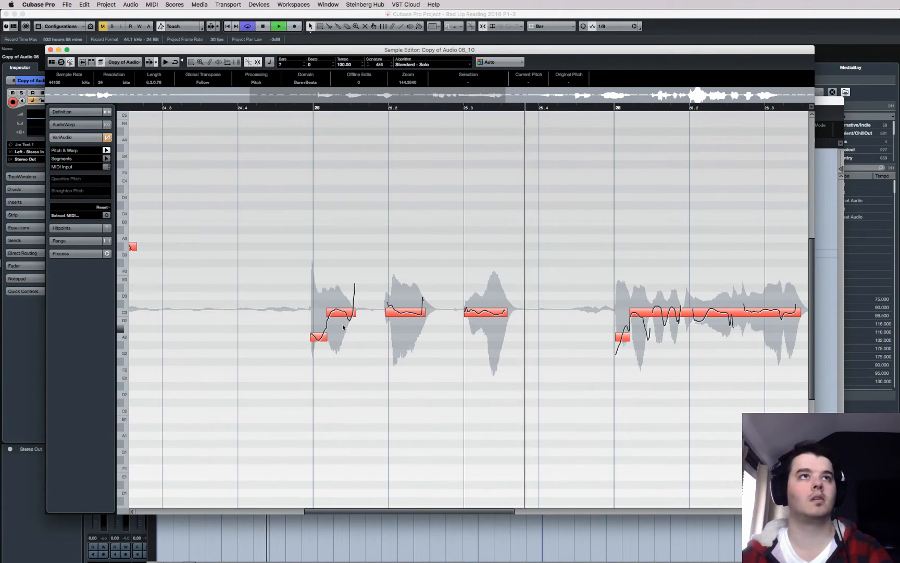
pyautogui.press('space')
# - Raise the short A2 segment at bar 25 to C3 and play the phrase past beat 26.2
pyautogui.moveTo(316, 339); pyautogui.dragTo(315, 316)
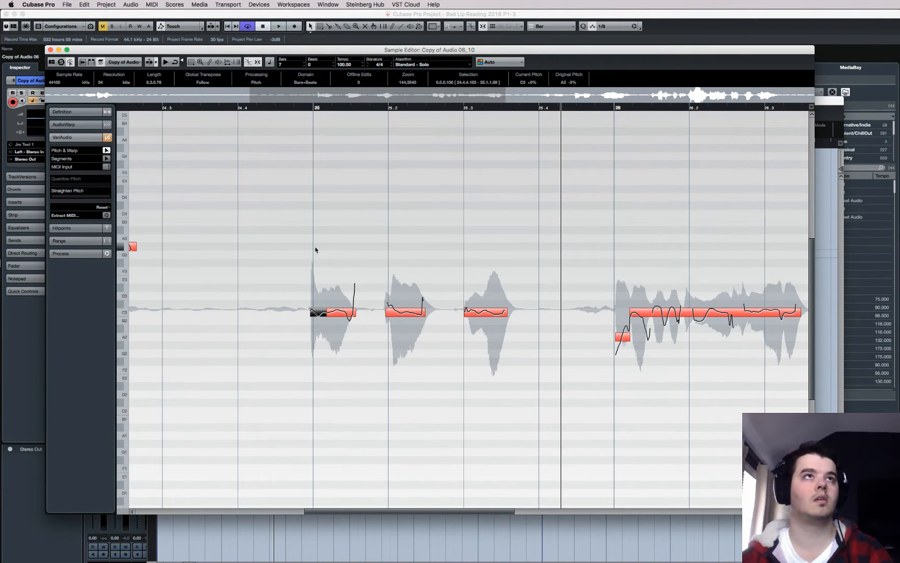
pyautogui.press('space')
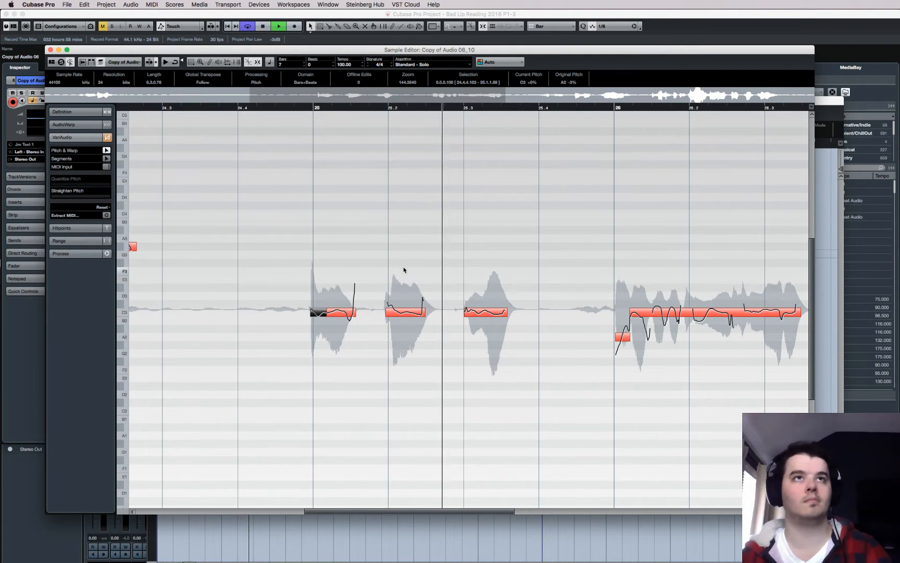
pyautogui.hscroll(3, 428, 266)
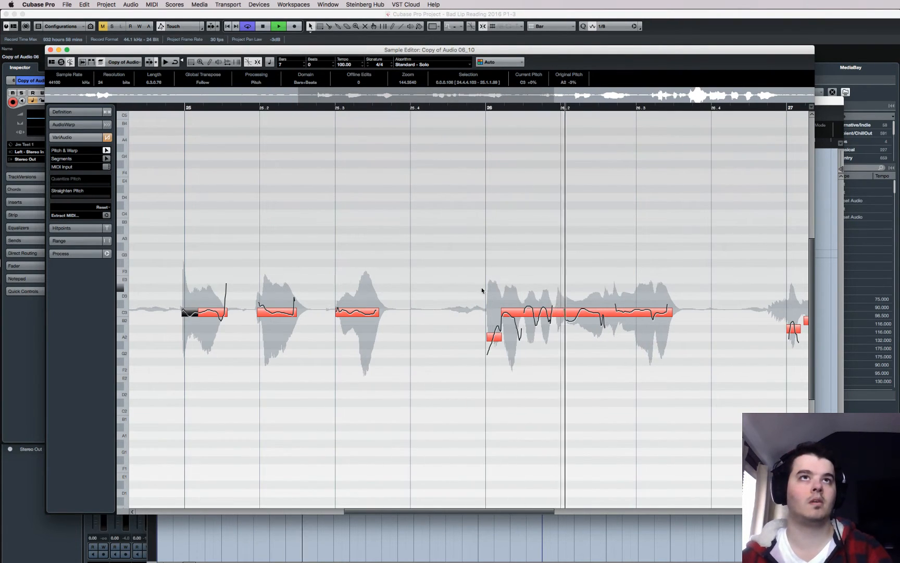
pyautogui.hscroll(3, 480, 287)
pyautogui.press('space')
# - Check the long C3 and short A2 segments at bar 26 and play the phrase past beat 27.2
pyautogui.click(385, 316)
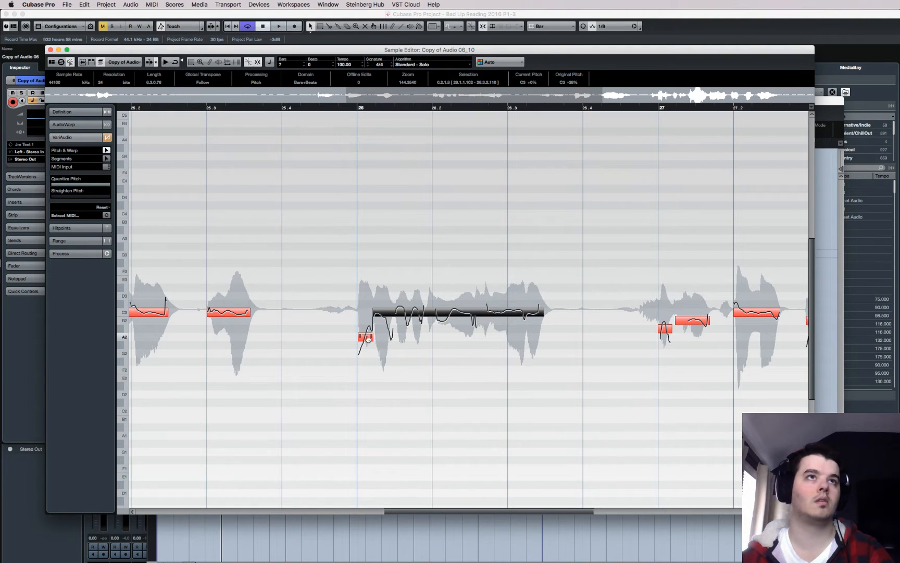
pyautogui.click(367, 338)
pyautogui.hscroll(5, 418, 322)
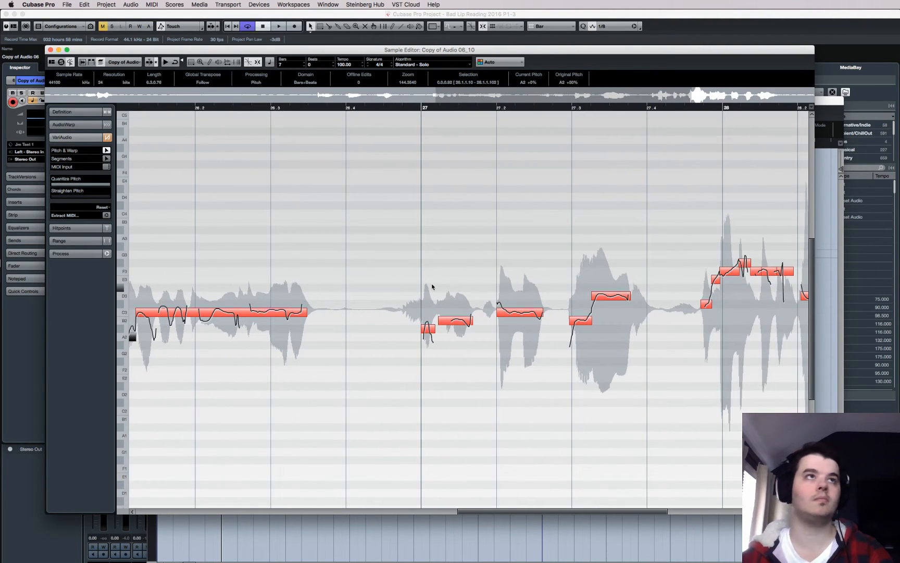
pyautogui.press('space')
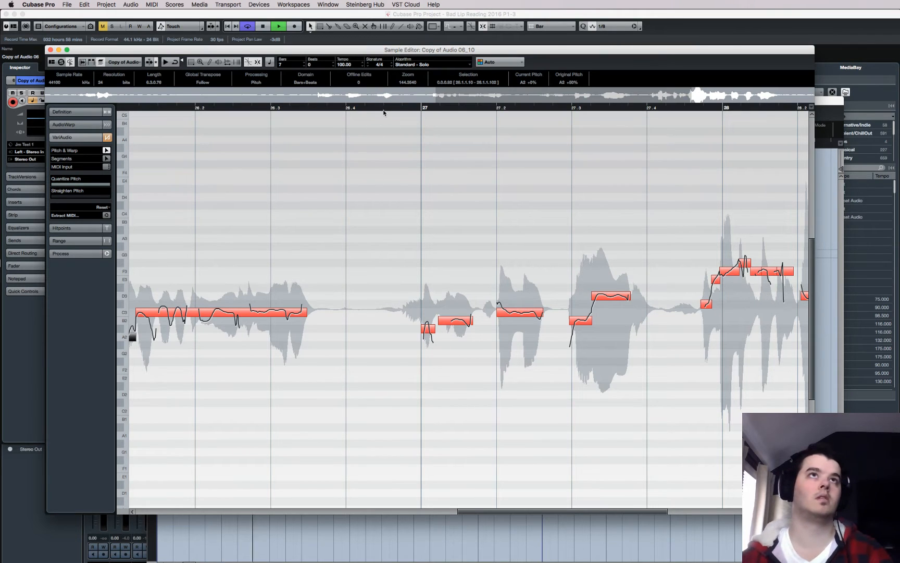
pyautogui.hscroll(2, 424, 344)
pyautogui.press('space')
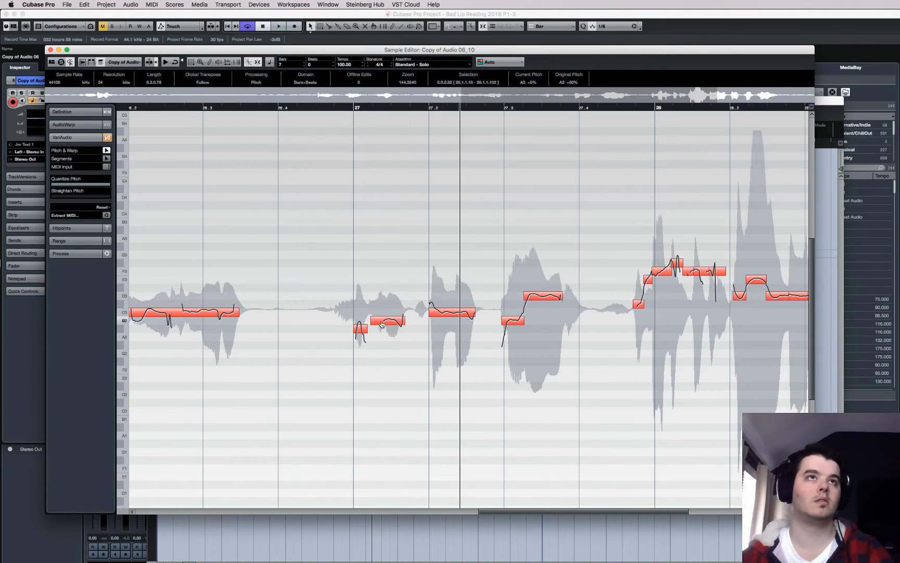
# - Raise the B2 segments just after bar 27 and at beat 27.3 to C3, playing the phrase back in between
pyautogui.moveTo(382, 321); pyautogui.dragTo(382, 314)
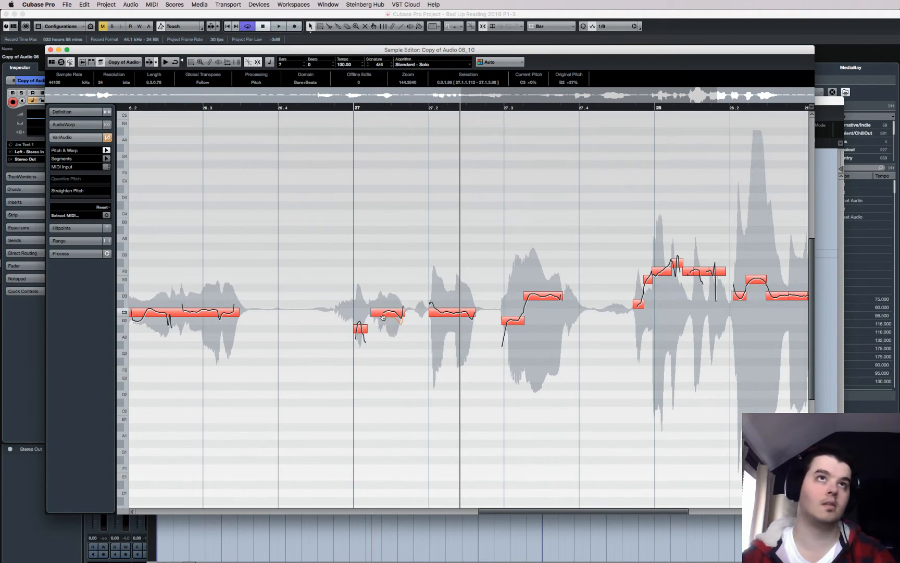
pyautogui.click(360, 333)
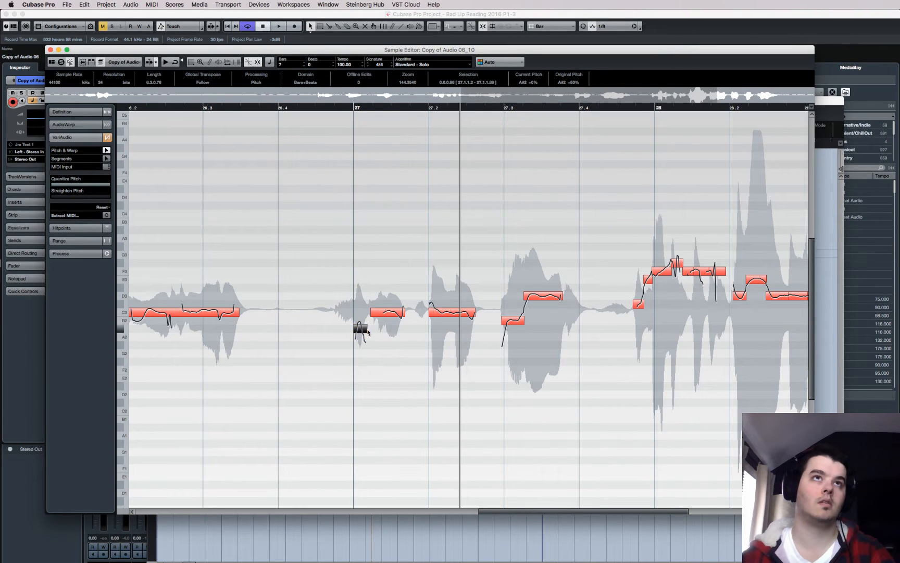
pyautogui.press('space')
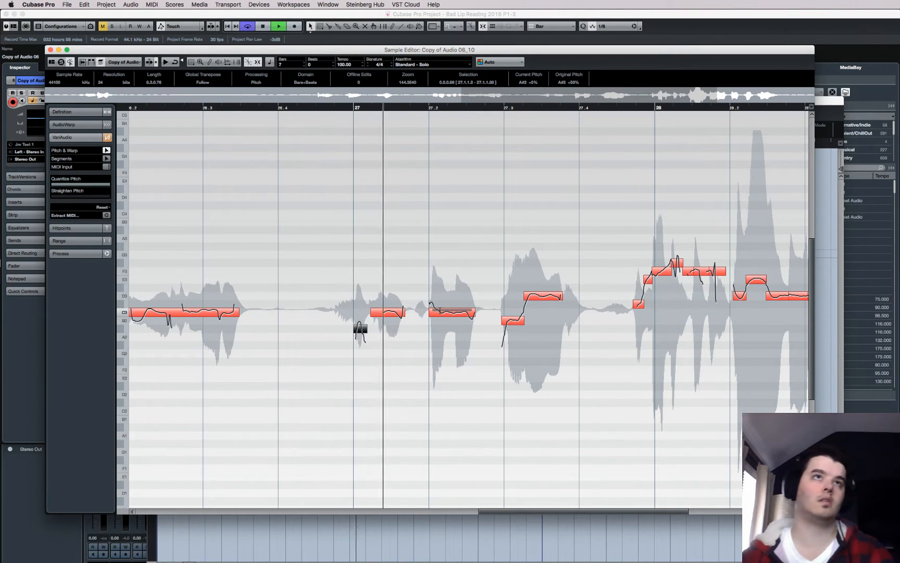
pyautogui.press('space')
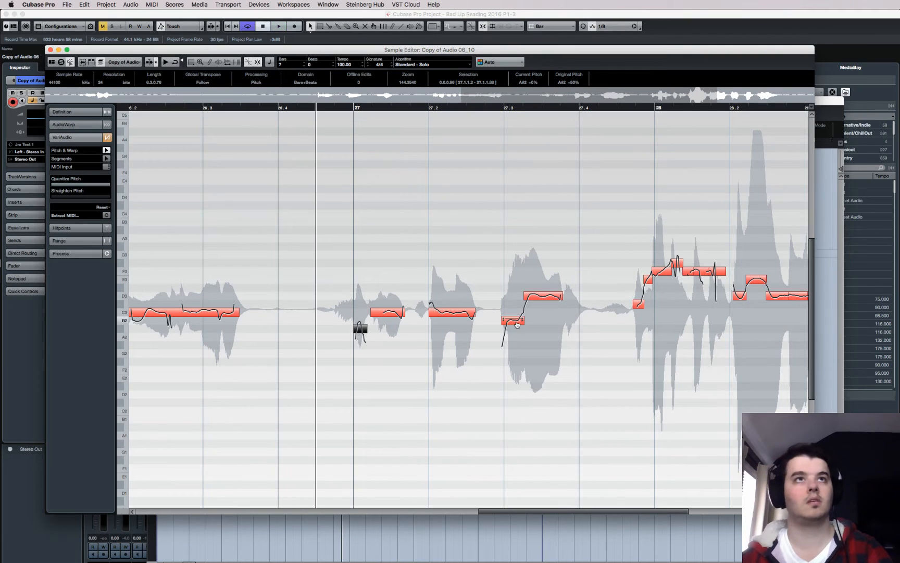
pyautogui.moveTo(515, 318); pyautogui.dragTo(502, 315)
pyautogui.hscroll(5, 483, 315)
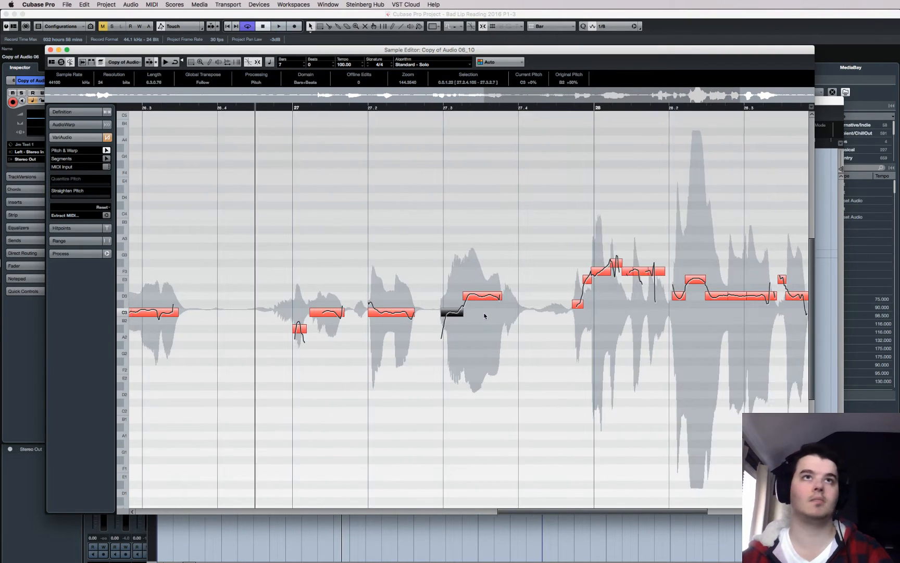
# - Play the phrase past beat 27.4 and raise the short C#3 segment just before bar 28 to D3
pyautogui.click(166, 109)
pyautogui.press('space')
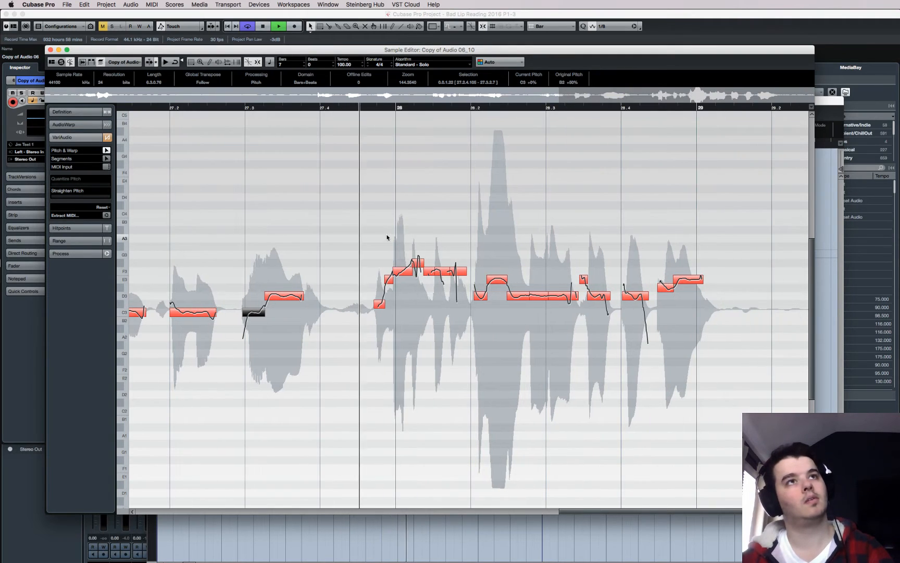
pyautogui.press('space')
pyautogui.click(380, 305)
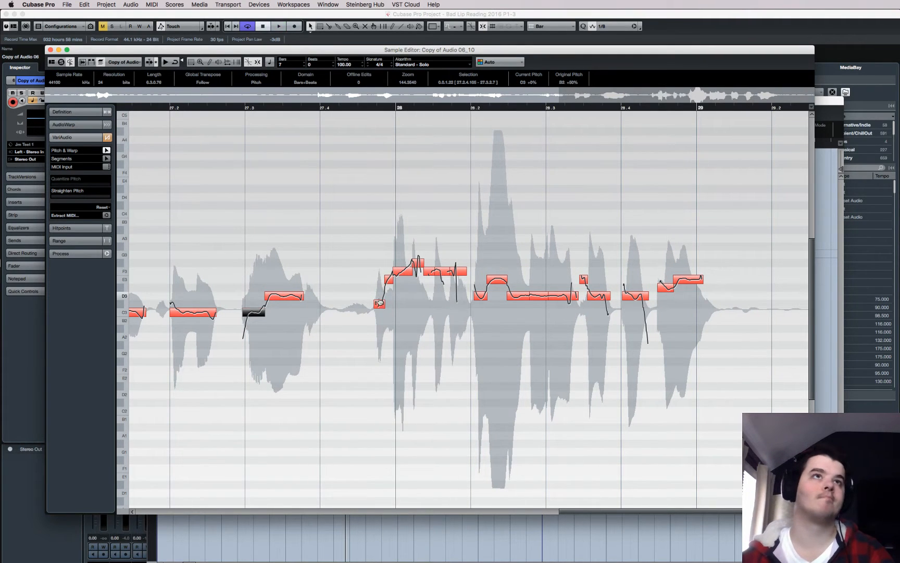
pyautogui.moveTo(379, 302); pyautogui.dragTo(384, 289)
# - Raise the E3 segment just before bar 28 to F3 and the F#3 segment after it to G3, playing the phrase up to bar 29
pyautogui.click(389, 281)
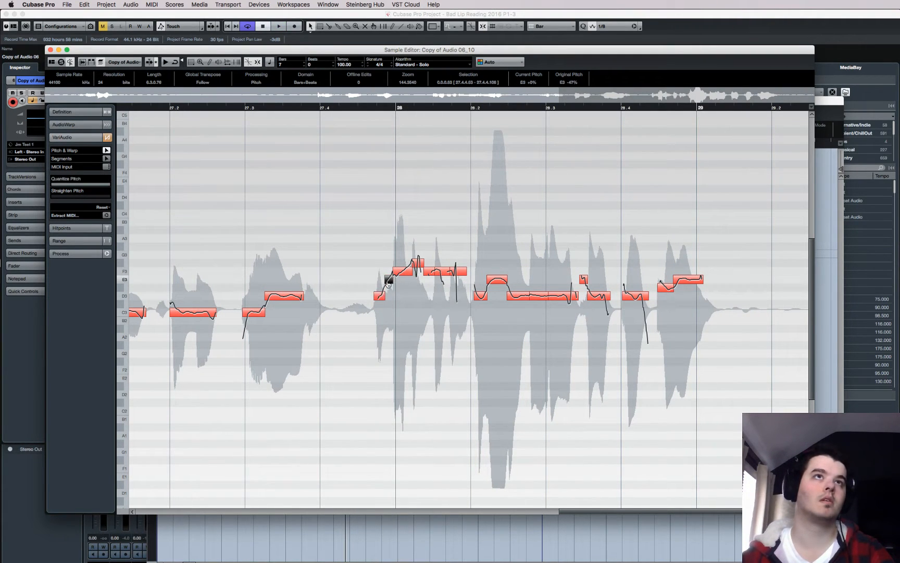
pyautogui.click(402, 274)
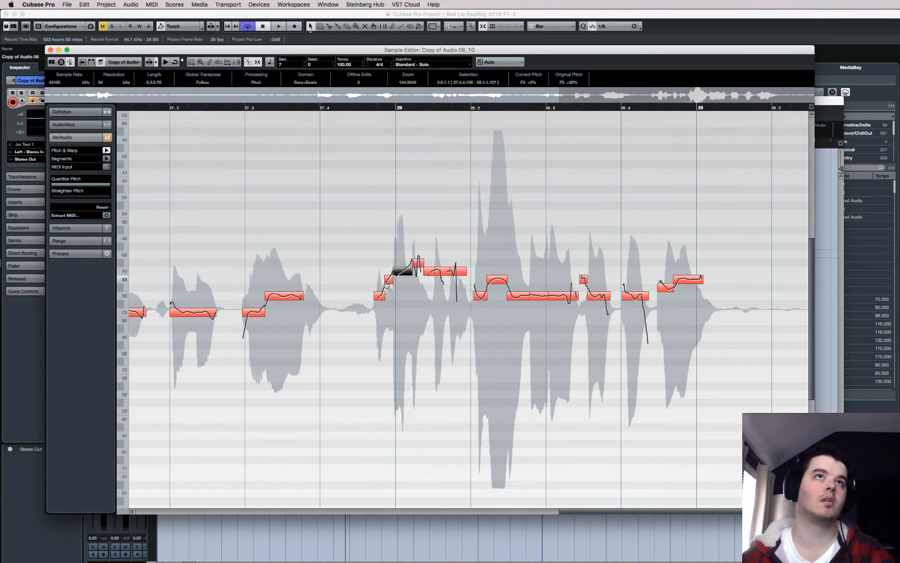
pyautogui.click(394, 288)
pyautogui.click(389, 281)
pyautogui.moveTo(389, 278); pyautogui.dragTo(419, 258)
pyautogui.click(405, 272)
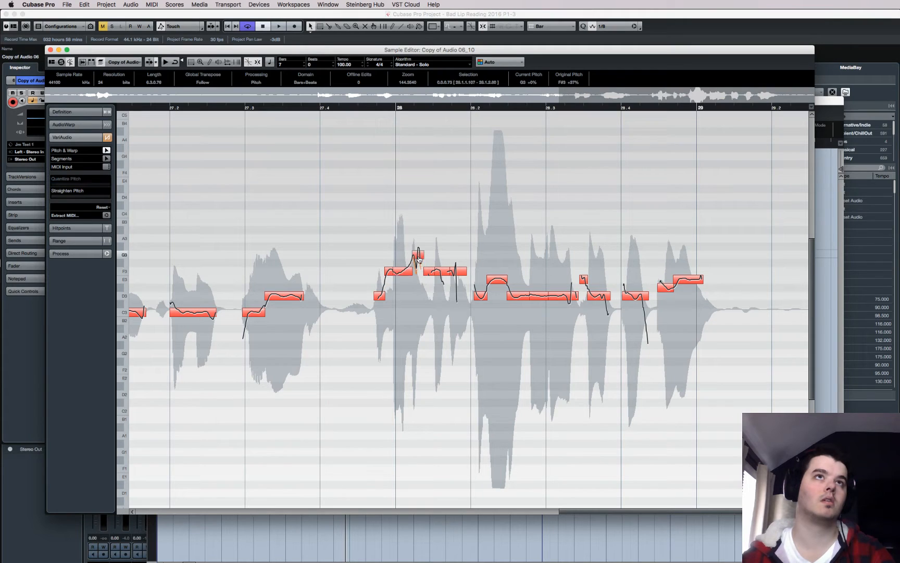
pyautogui.click(430, 273)
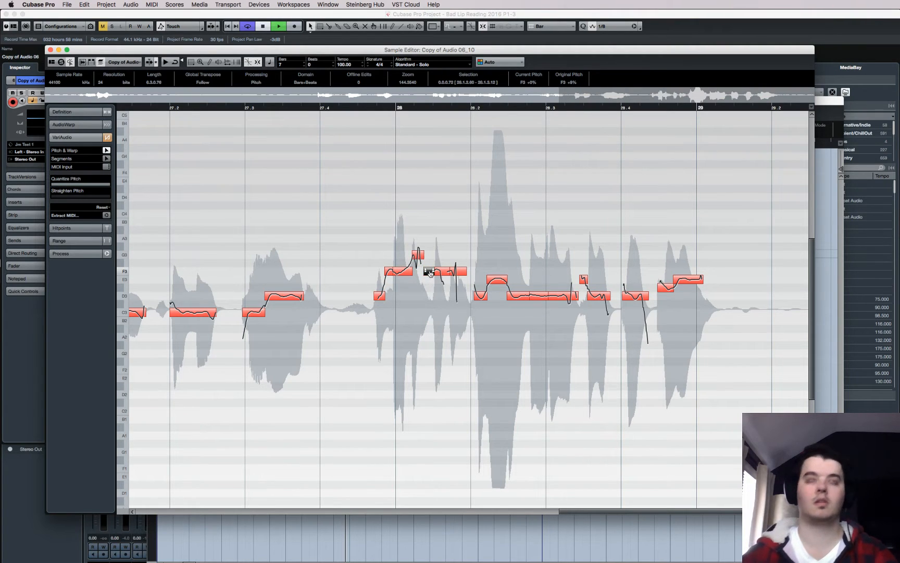
pyautogui.press('space')
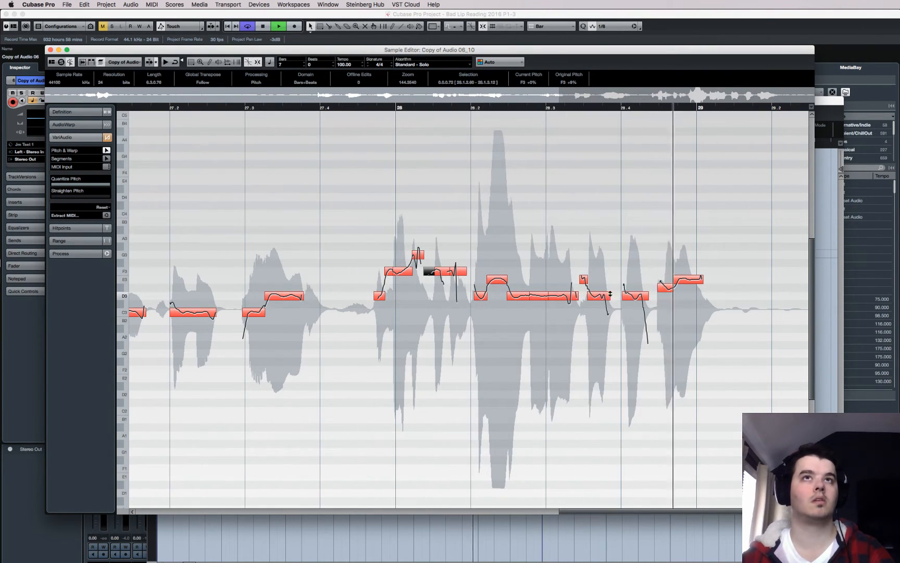
pyautogui.press('space')
# - Try lowering the D#3 segment just before bar 29 to D3 and play the end of the phrase
pyautogui.click(671, 290)
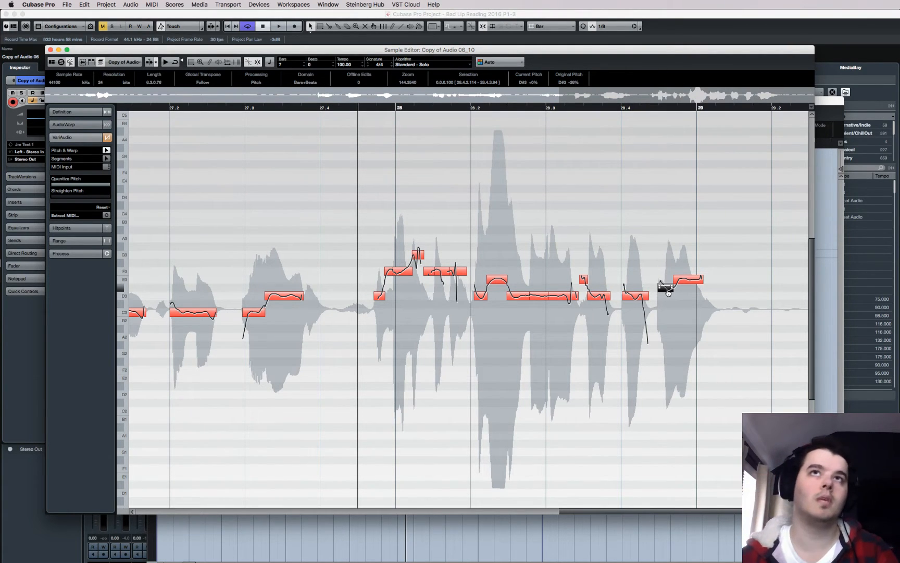
pyautogui.moveTo(668, 298); pyautogui.dragTo(669, 299)
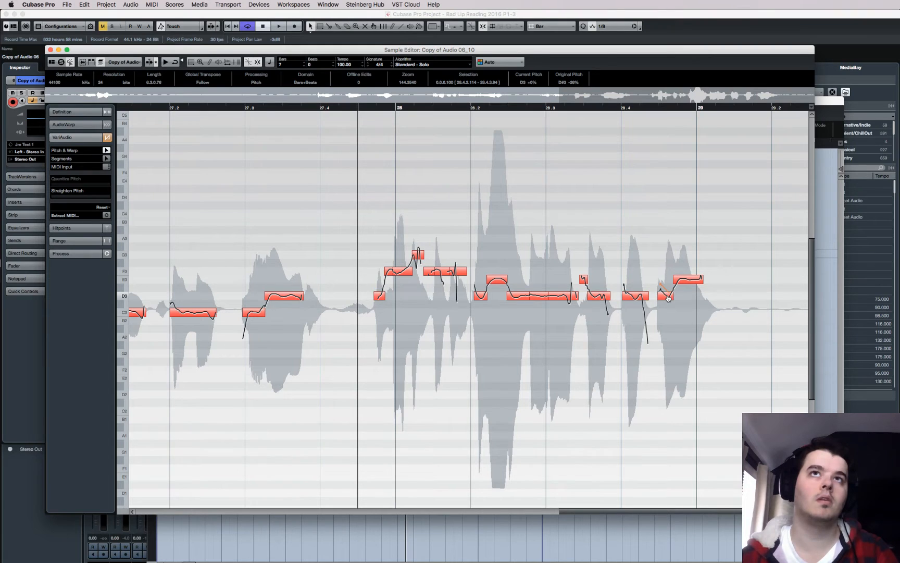
pyautogui.click(590, 114)
pyautogui.press('space')
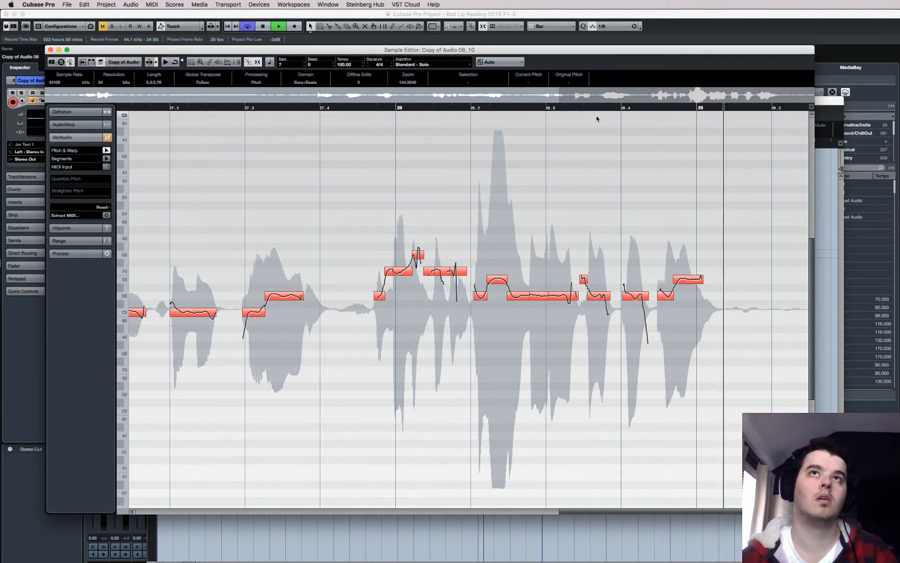
pyautogui.press('space')
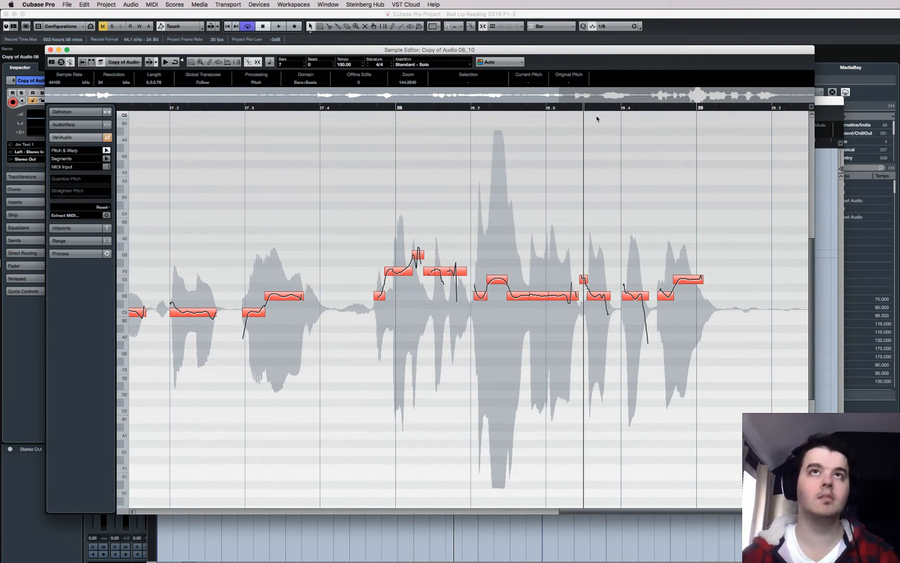
# - Return the D3 segment just before bar 29 to its original D#3 pitch and play the ending from between beats 28.2 and 28.3
pyautogui.click(663, 297)
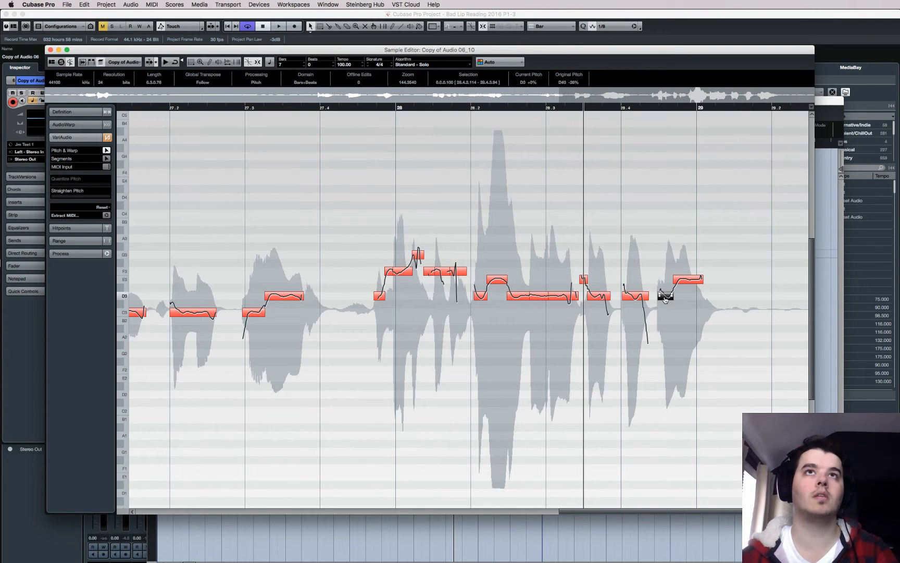
pyautogui.moveTo(666, 299); pyautogui.dragTo(665, 298)
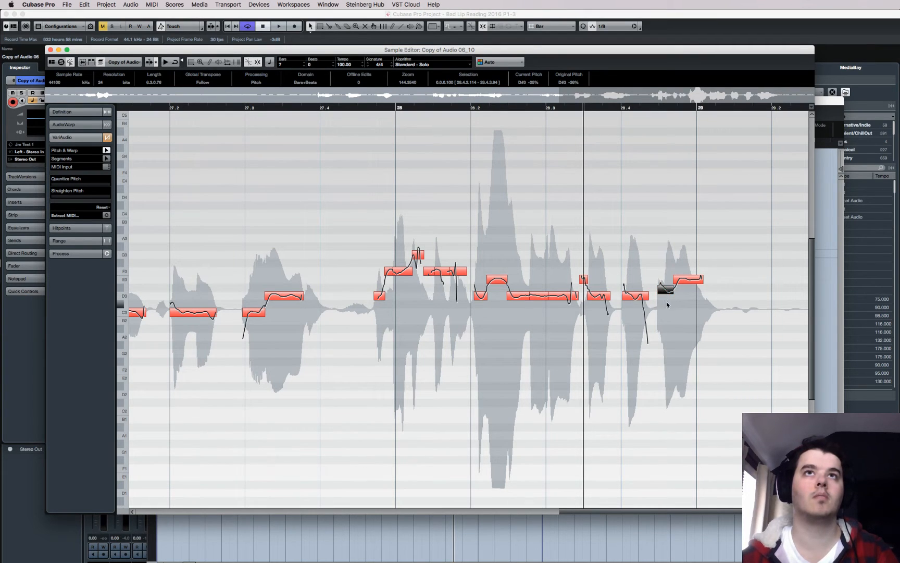
pyautogui.click(651, 293)
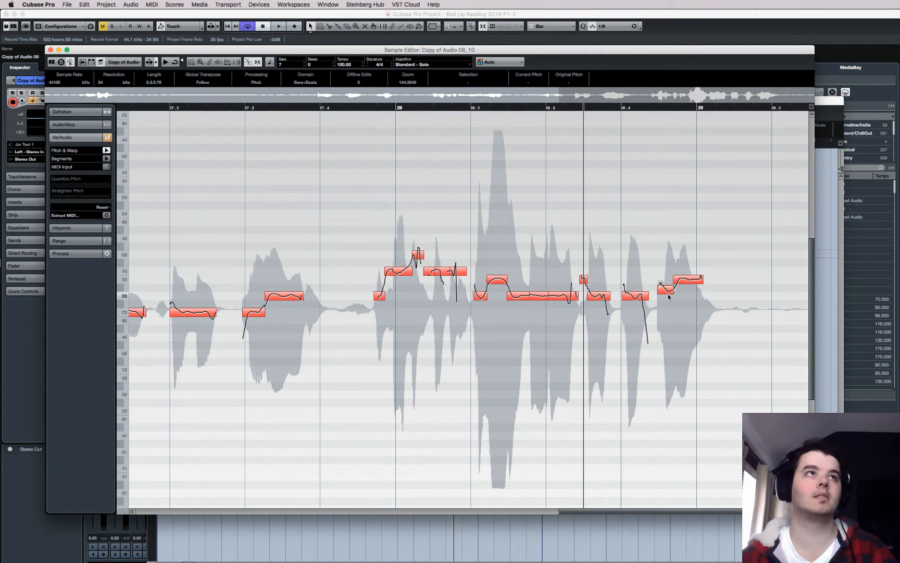
pyautogui.click(523, 108)
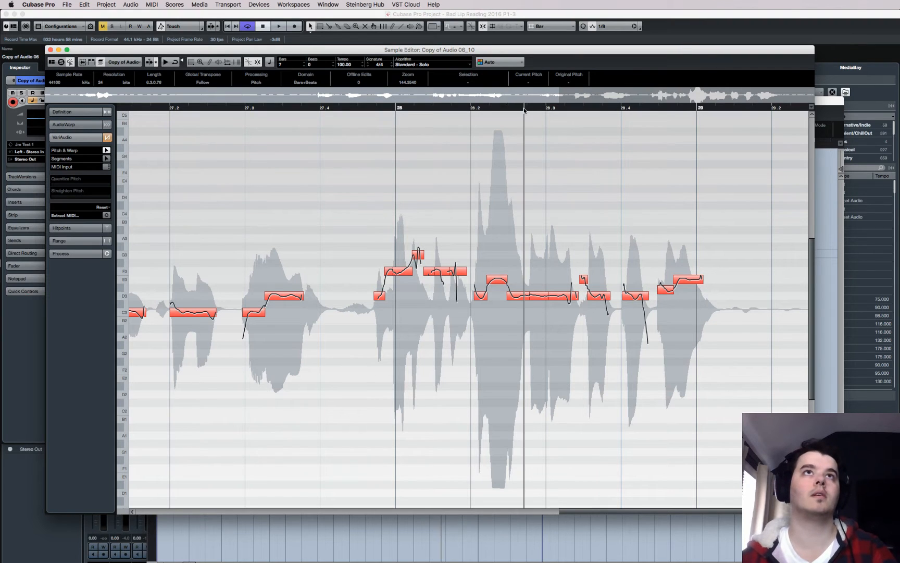
pyautogui.press('space')
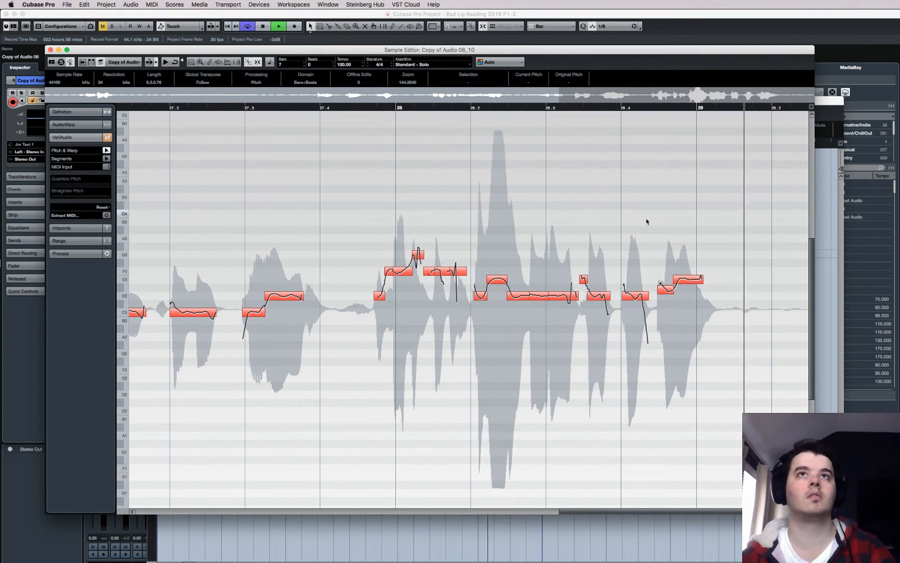
pyautogui.press('space')
# - Straighten the pitch of all segments slightly, and straighten the long C3 segment at bar 26 more strongly
pyautogui.press('g')
pyautogui.press('g')
pyautogui.press('g')
pyautogui.press('g')
pyautogui.press('g')
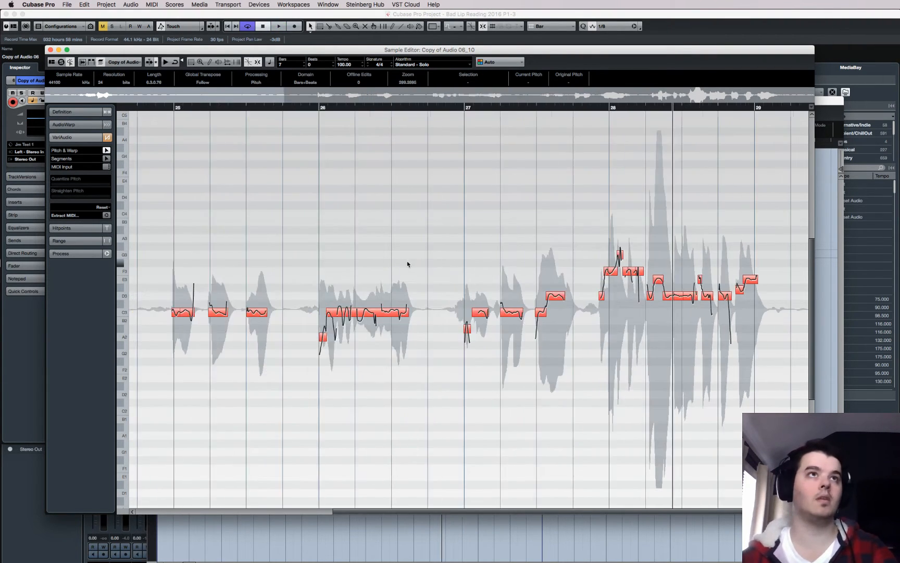
pyautogui.press('super+a')
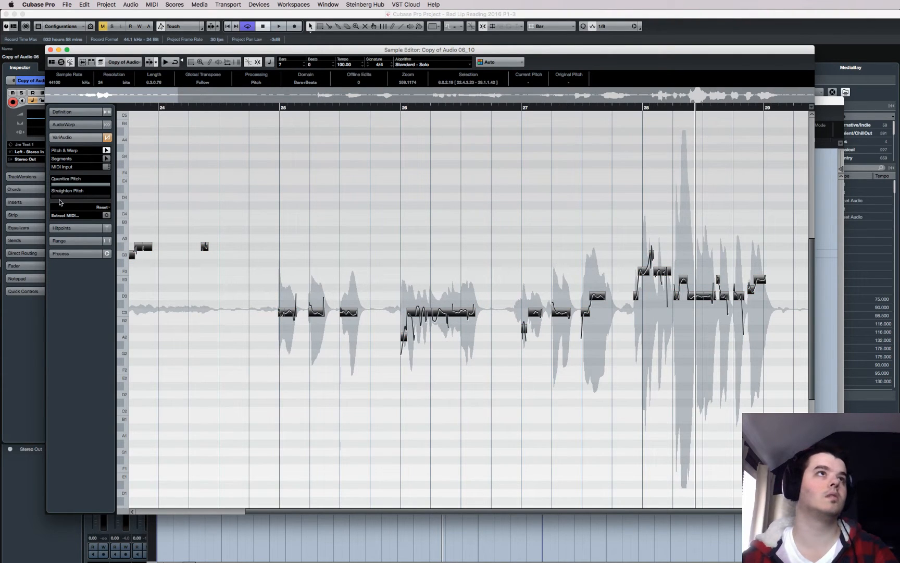
pyautogui.click(439, 278)
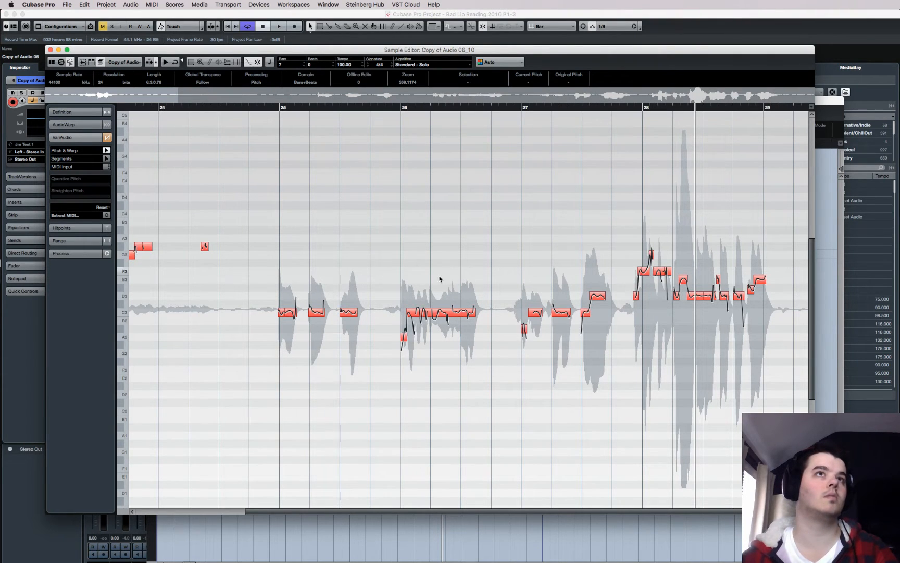
pyautogui.click(421, 312)
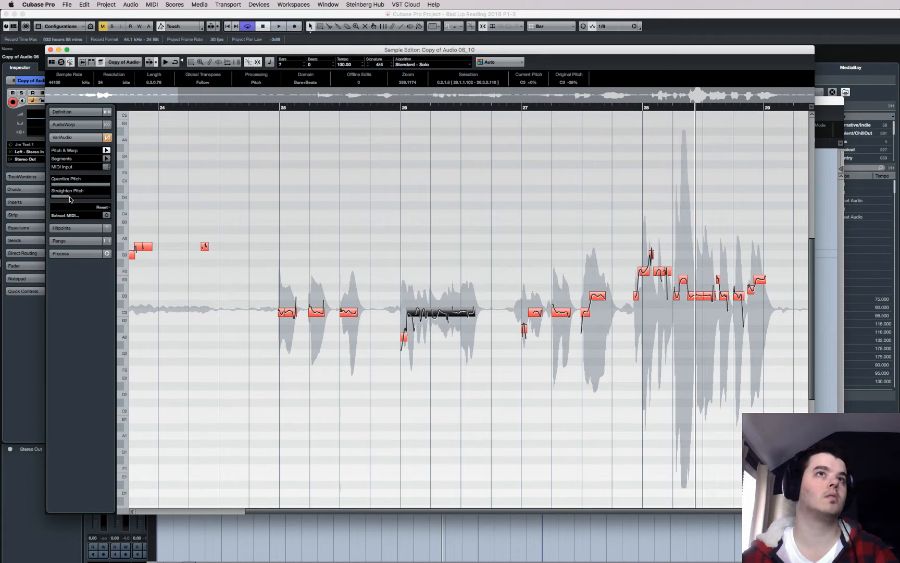
pyautogui.click(287, 207)
# - Play the corrected take from bar 25 past bar 29, and replay its ending from just before beat 28.2
pyautogui.click(271, 111)
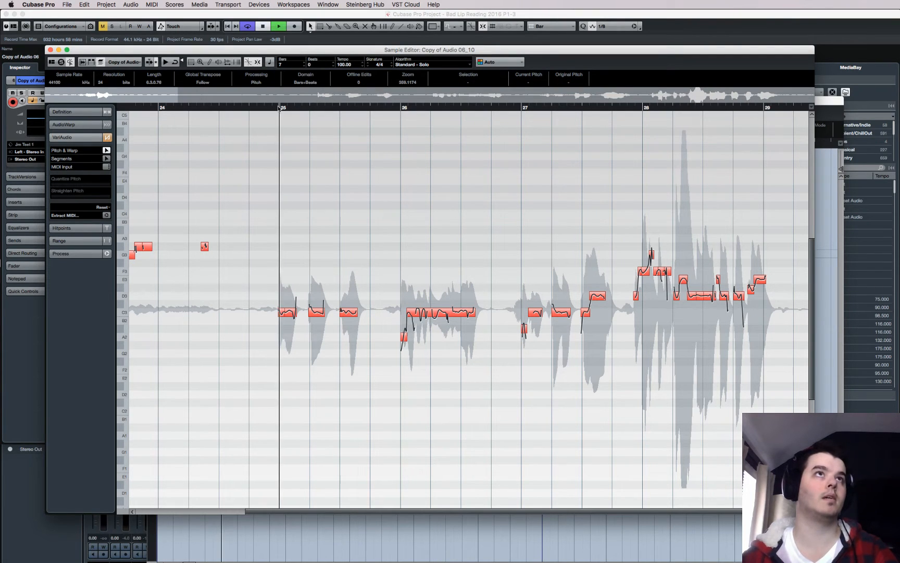
pyautogui.press('space')
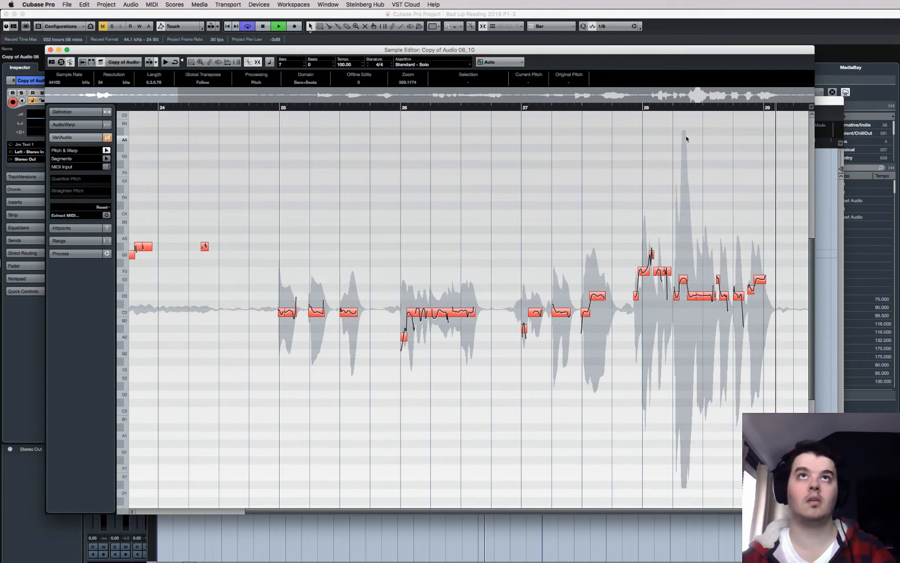
pyautogui.click(672, 107)
pyautogui.press('space')
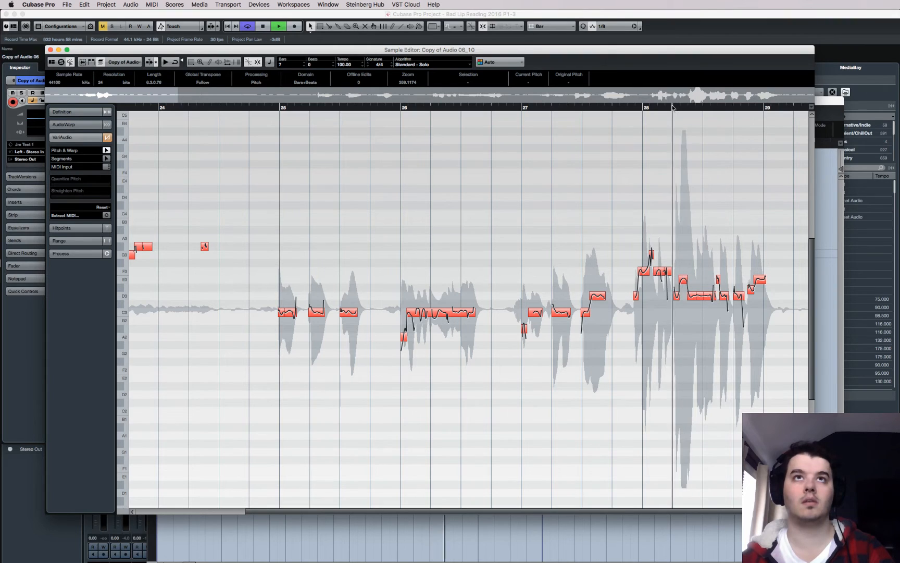
pyautogui.press('space')
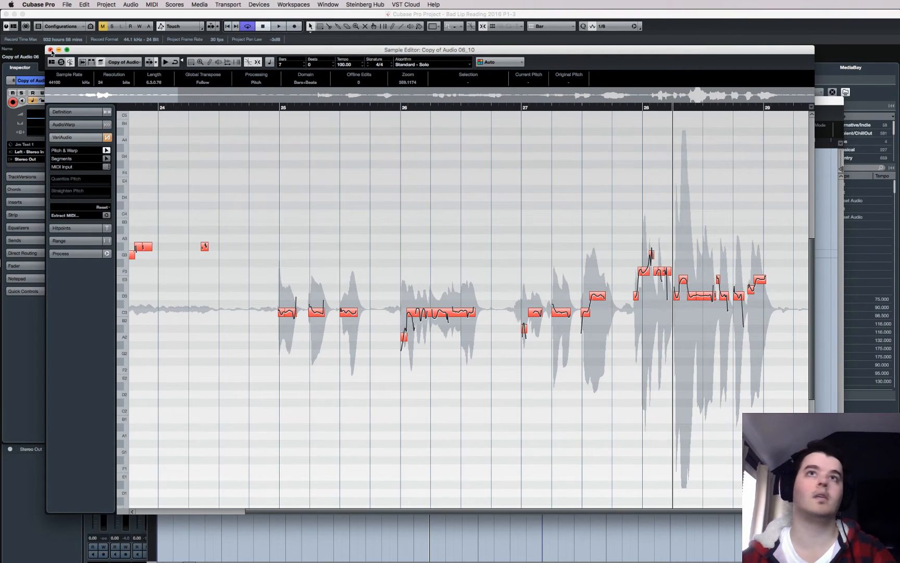
# - Close the Sample Editor and the Audio Part Editor, and unmute the stacked Copy of Audio 06 takes
pyautogui.click(50, 49)
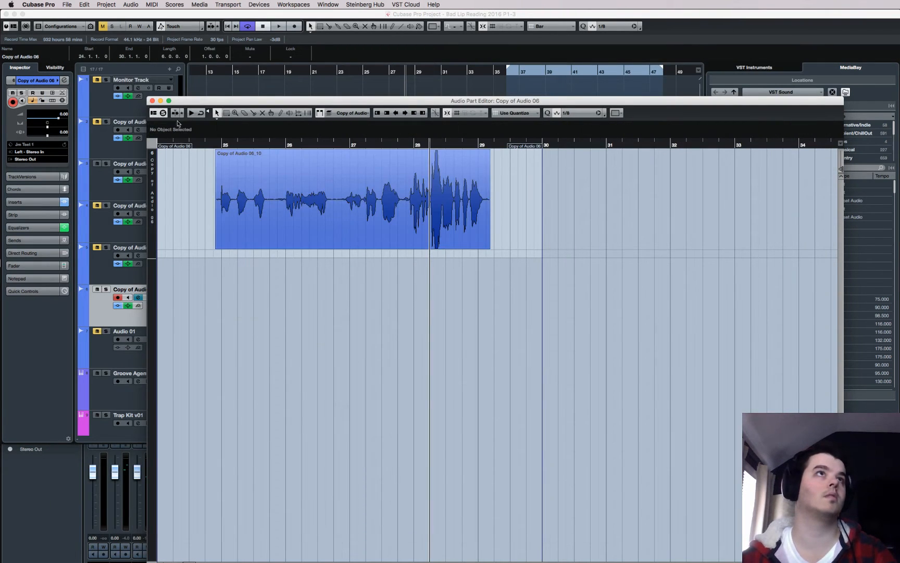
pyautogui.click(152, 100)
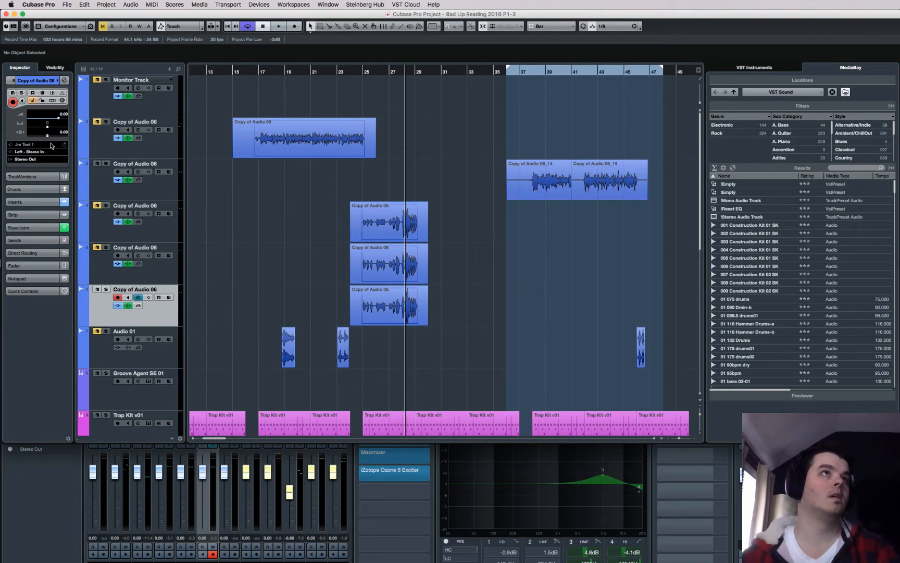
pyautogui.click(103, 284)
pyautogui.click(106, 318)
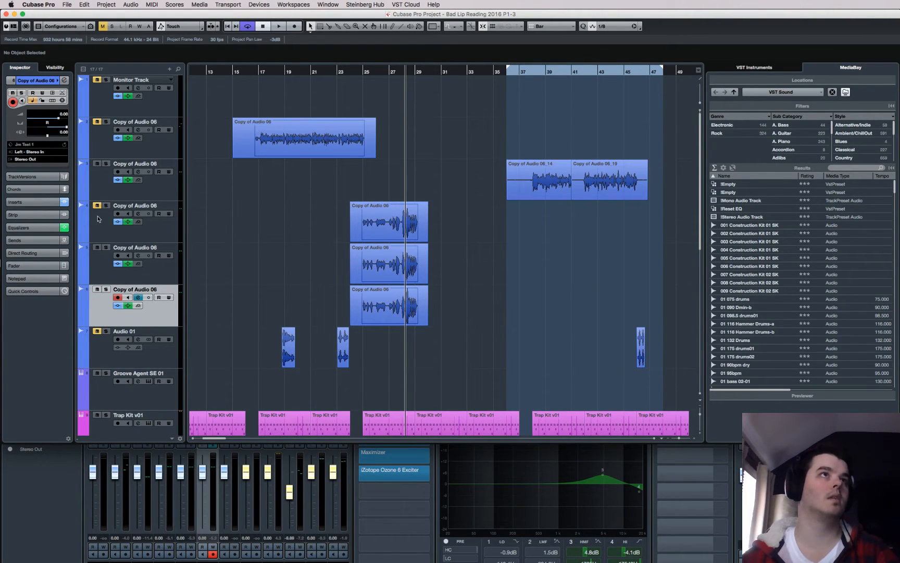
# - Set the volume of the middle and lowest stacked Copy of Audio 06 tracks to -8 each
pyautogui.click(95, 253)
pyautogui.doubleClick(63, 114)
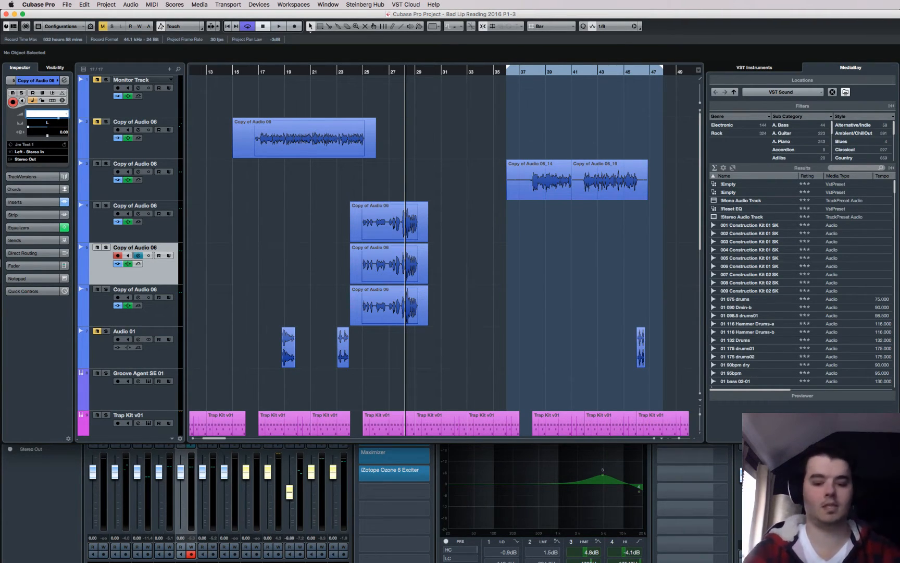
pyautogui.write('-8')
pyautogui.press('Return')
pyautogui.press('Down')
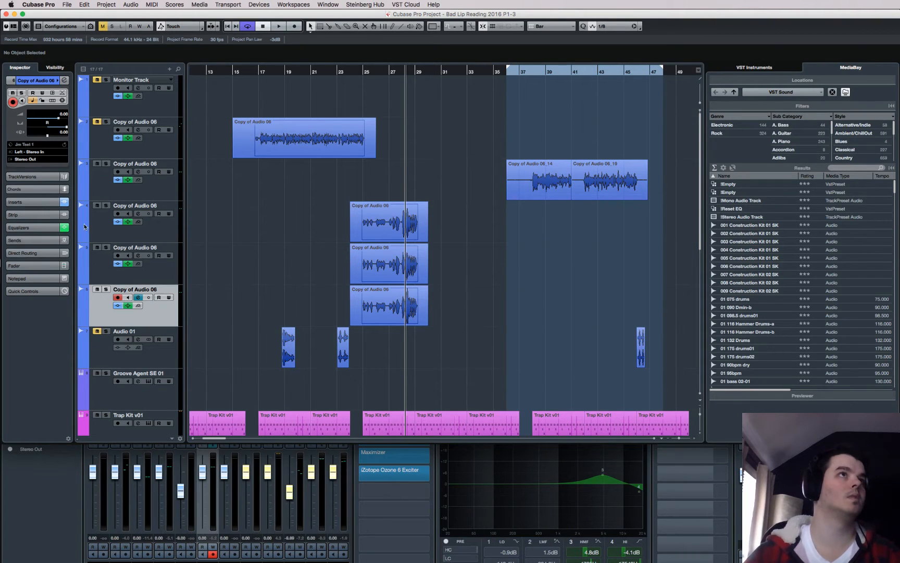
pyautogui.doubleClick(63, 114)
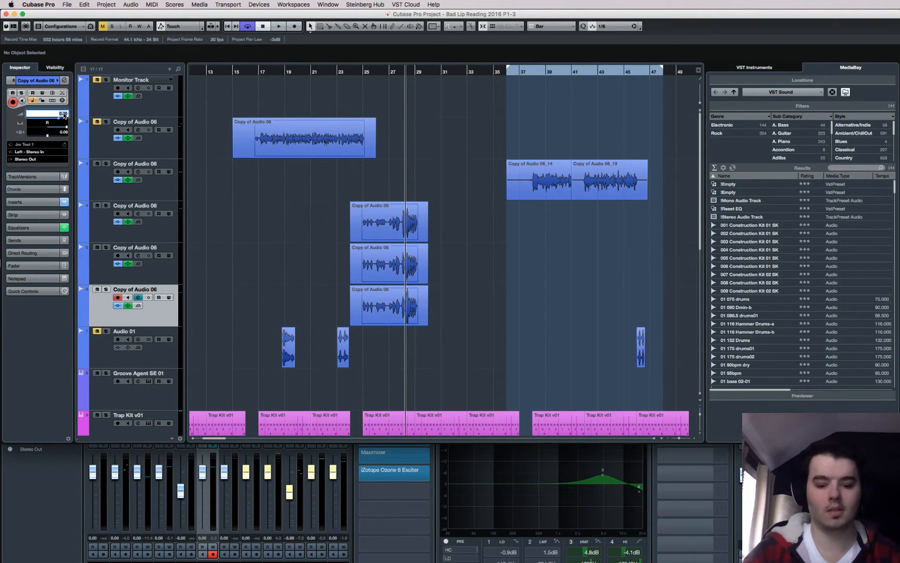
pyautogui.write('-8')
pyautogui.press('Return')
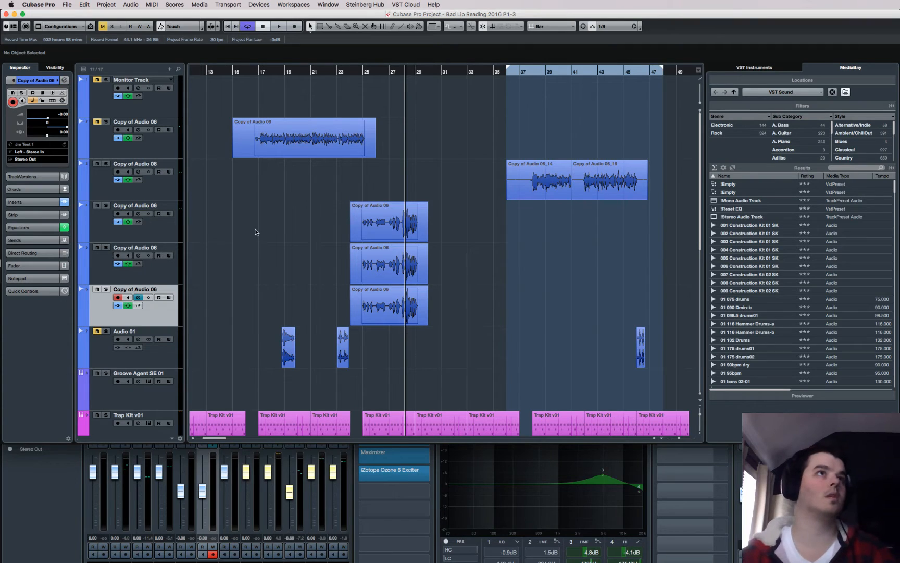
# - Solo the three stacked Copy of Audio 06 tracks and play them together from about bar 25
pyautogui.click(106, 289)
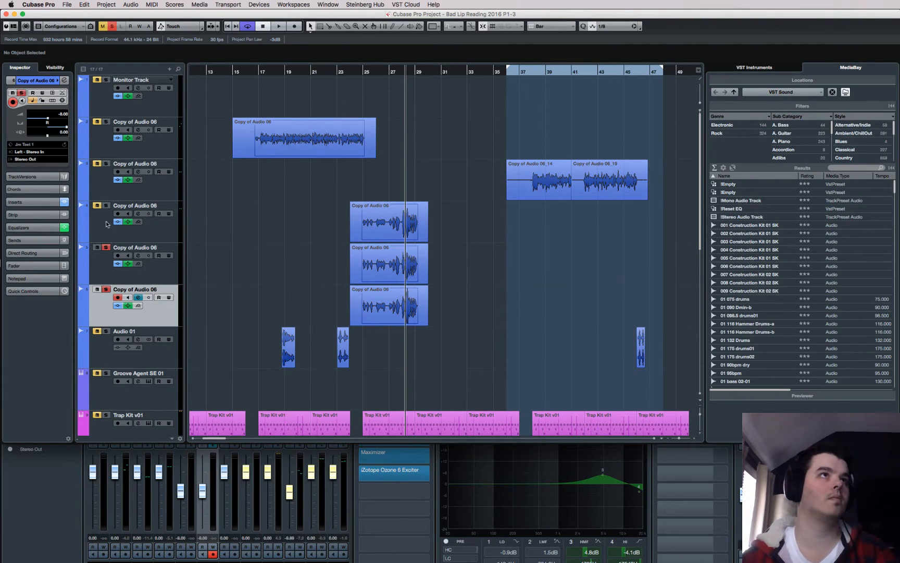
pyautogui.click(367, 72)
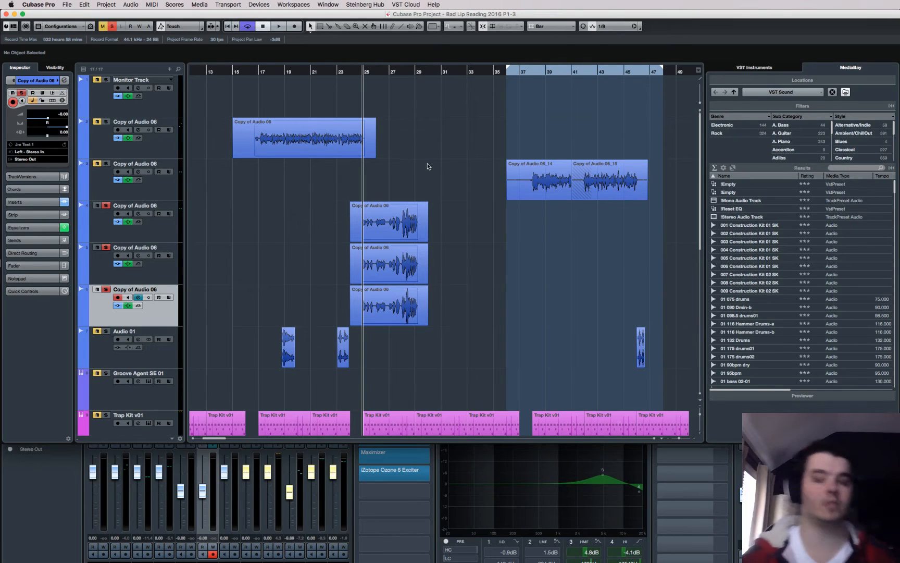
pyautogui.press('space')
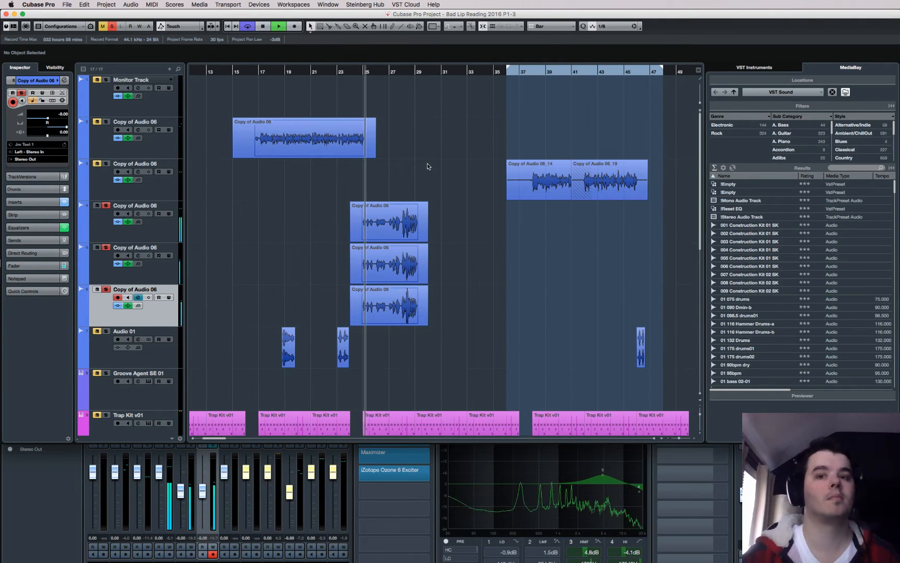
pyautogui.click(363, 70)
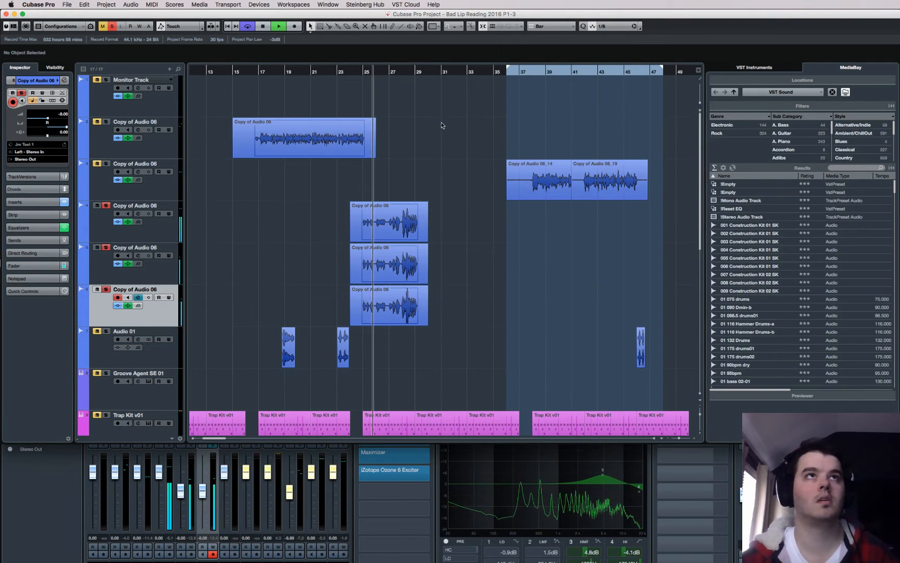
# - Replay the ending of the three soloed takes from bar 28 and stop playback
pyautogui.press('h')
pyautogui.press('h')
pyautogui.press('h')
pyautogui.press('h')
pyautogui.press('h')
pyautogui.press('h')
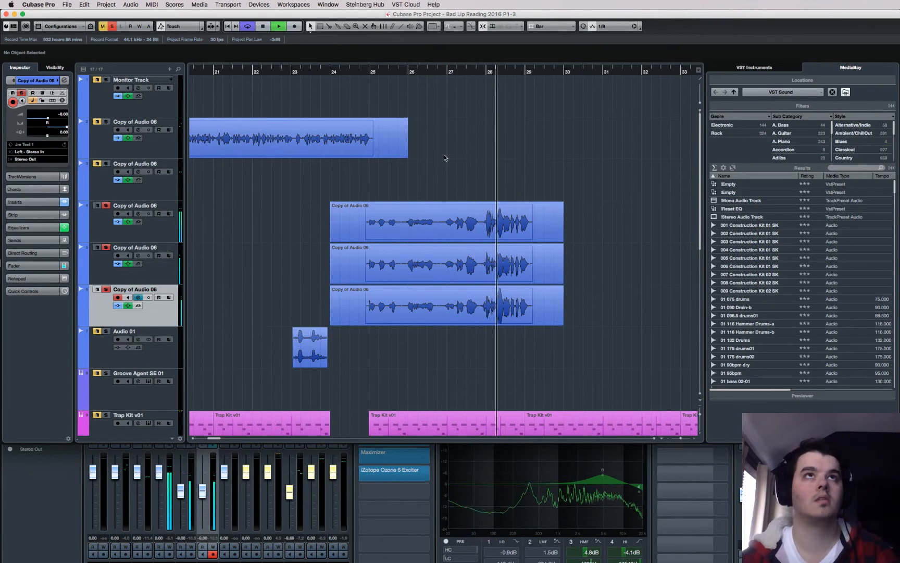
pyautogui.click(487, 72)
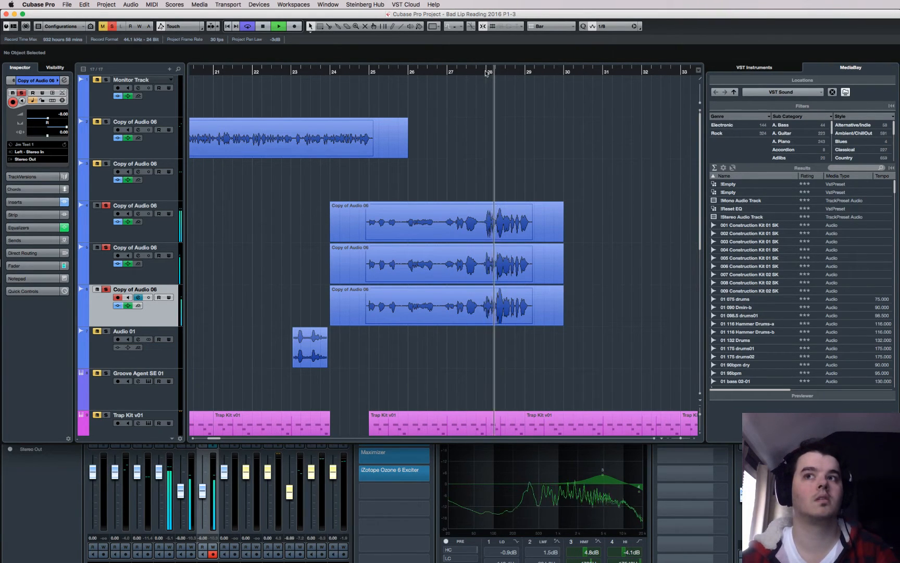
pyautogui.press('space')
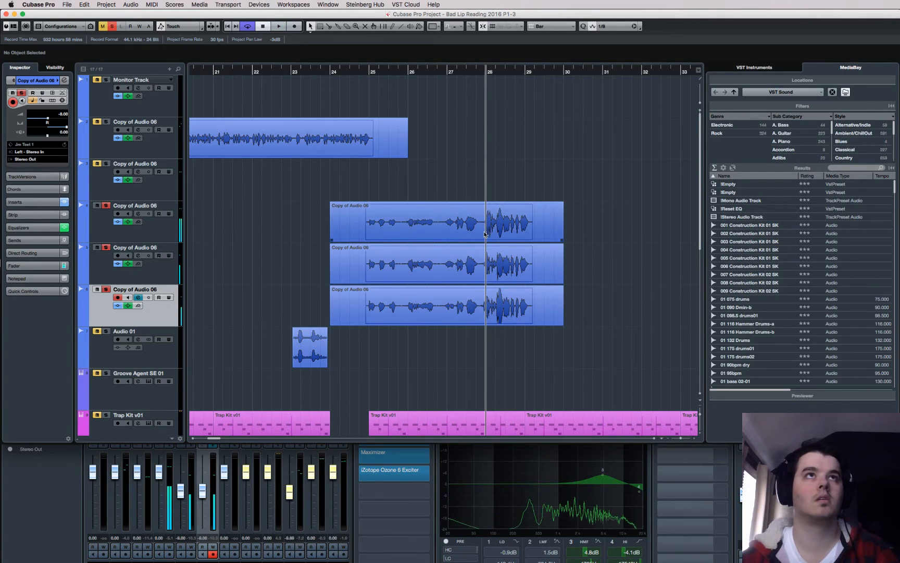
# - Lower the three VariAudio segments starting at bar 28 in the uppermost stacked take by one semitone, and close both editors
pyautogui.doubleClick(542, 224)
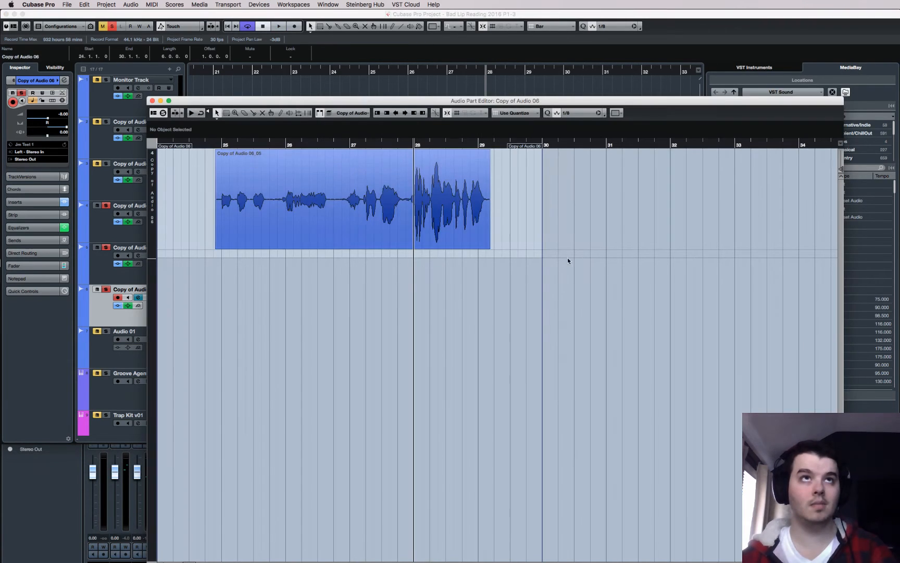
pyautogui.doubleClick(423, 221)
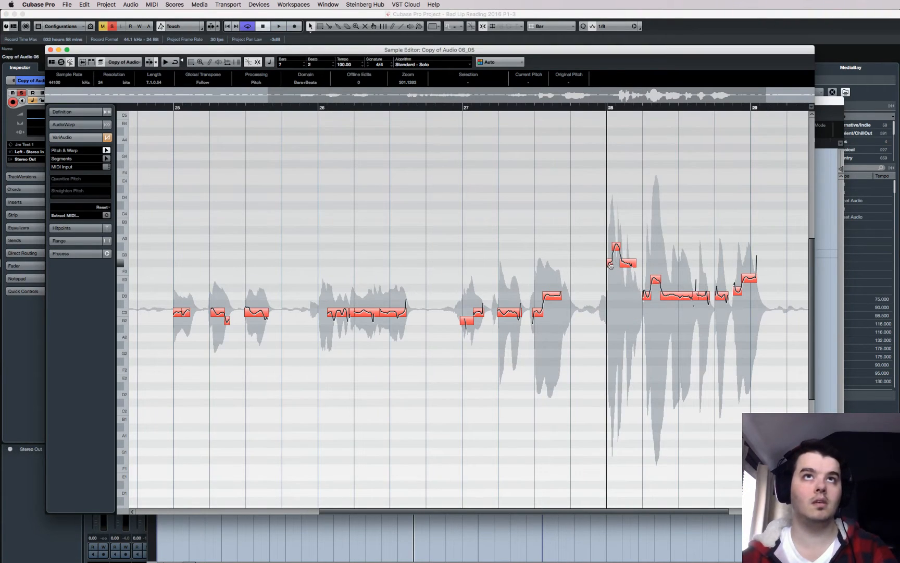
pyautogui.click(611, 265)
pyautogui.moveTo(629, 271)
pyautogui.mouseDown()
pyautogui.moveTo(628, 279)
pyautogui.moveTo(616, 257)
pyautogui.mouseUp()
pyautogui.click(604, 234)
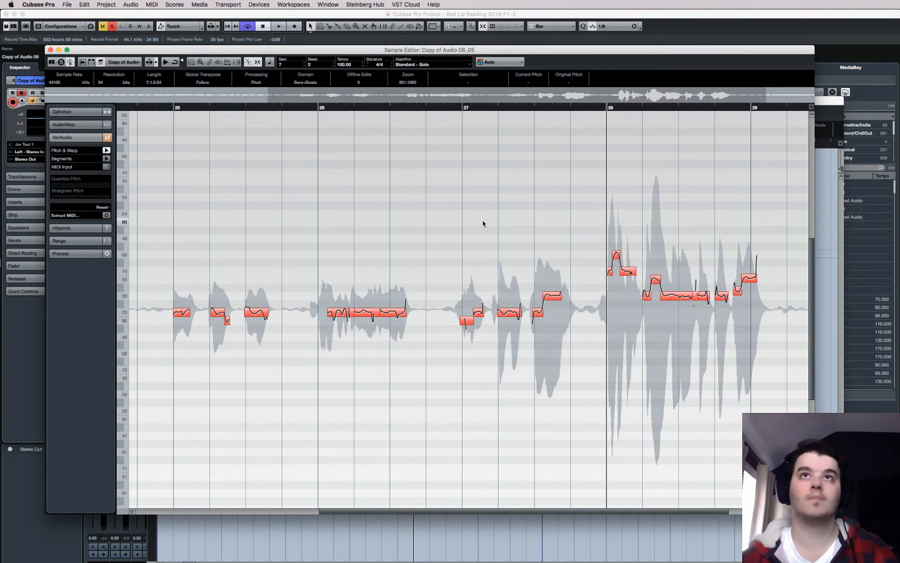
pyautogui.click(50, 51)
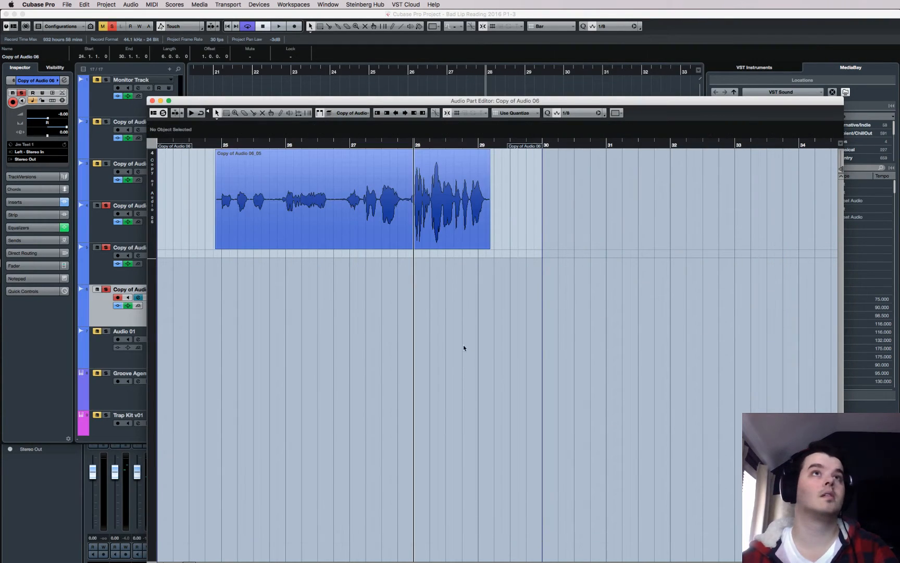
pyautogui.click(152, 101)
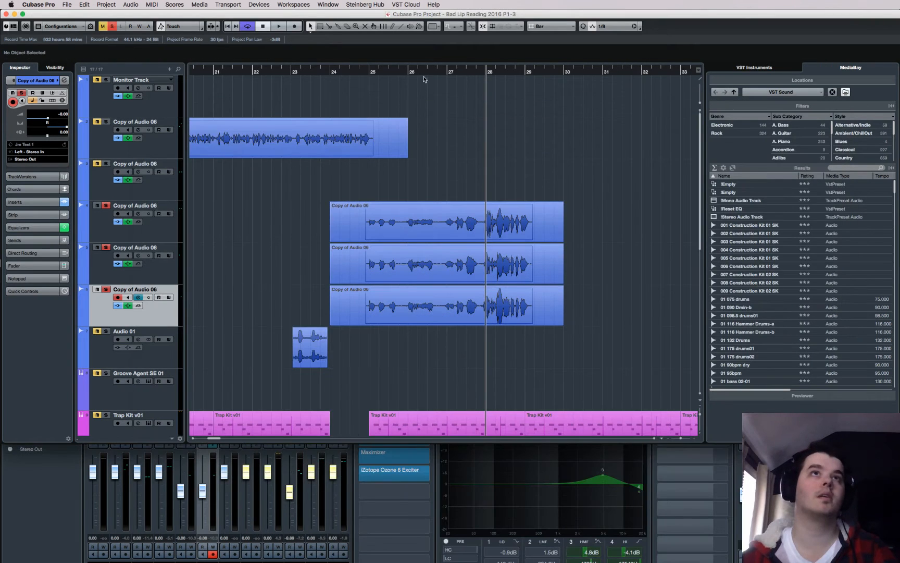
# - Play the three takes together from several points around bars 27 and 28, and once more from about bar 25
pyautogui.press('space')
pyautogui.click(480, 73)
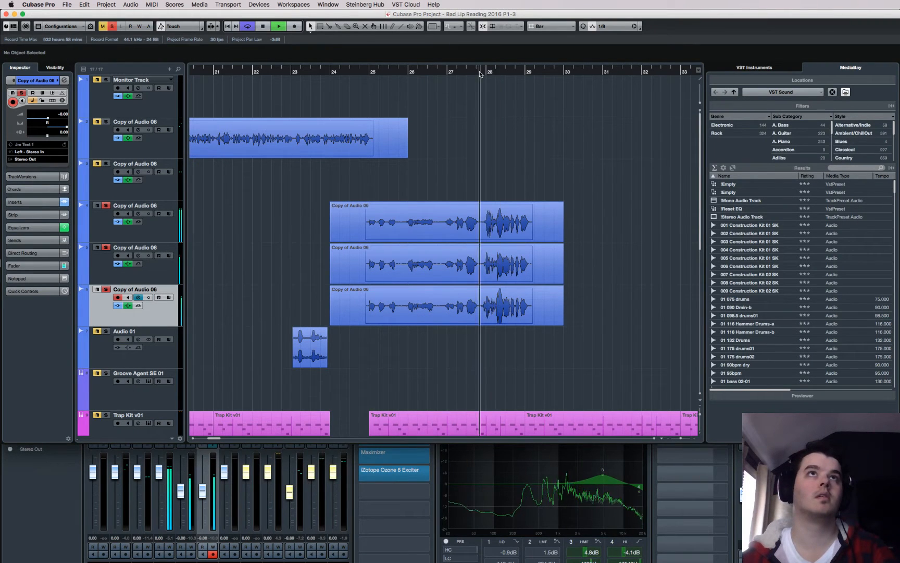
pyautogui.click(473, 74)
pyautogui.click(485, 74)
pyautogui.click(463, 74)
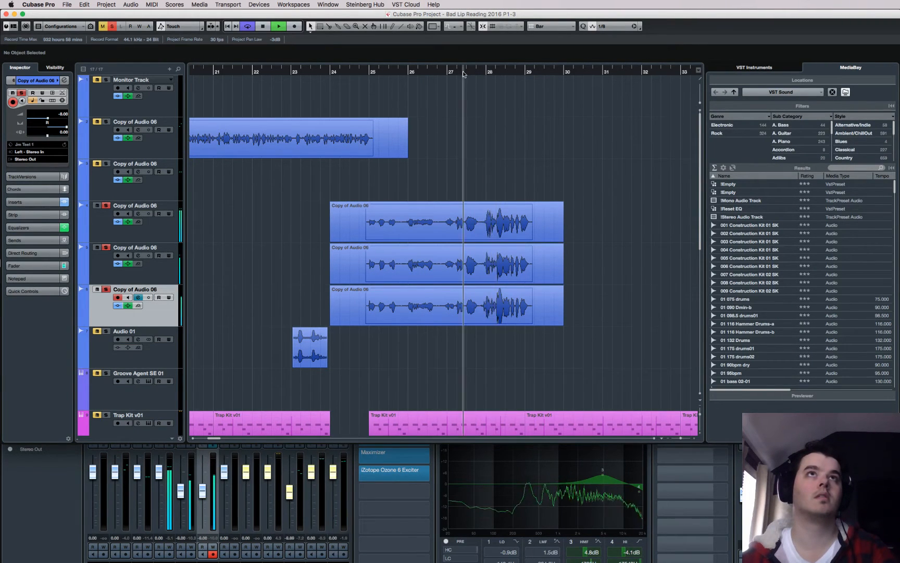
pyautogui.click(446, 74)
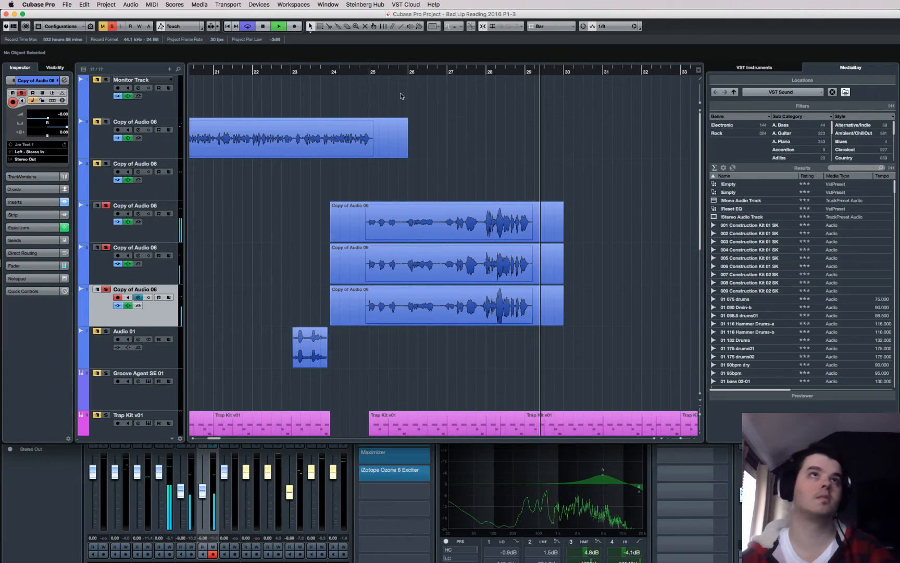
pyautogui.click(362, 64)
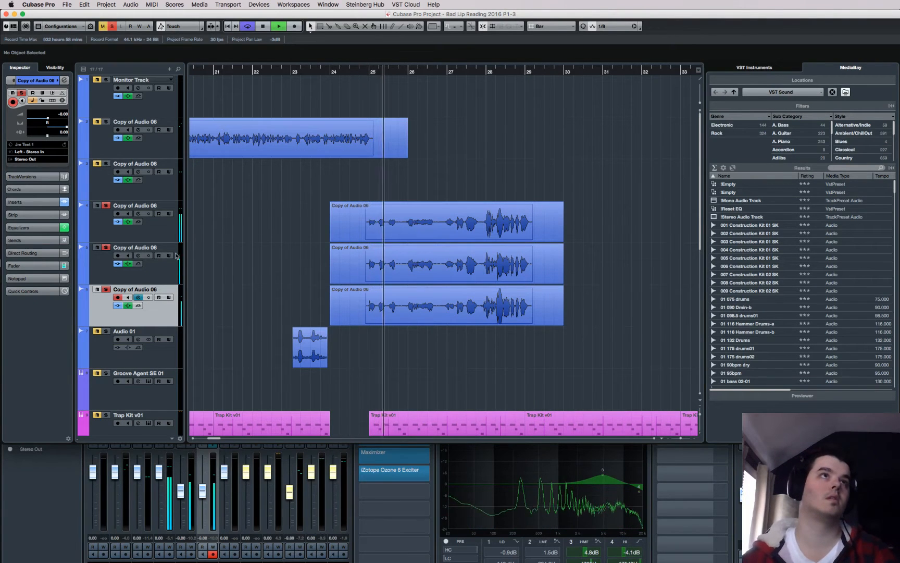
# - Set the volume of the middle and lowest stacked Copy of Audio 06 tracks to -10 each and stop playback
pyautogui.press('Up')
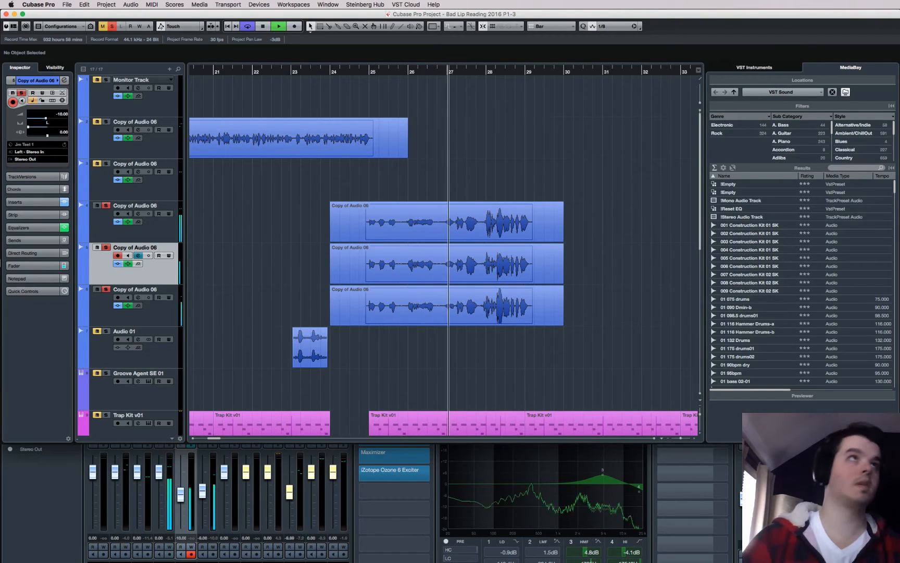
pyautogui.click(63, 114)
pyautogui.write('-10')
pyautogui.press('Return')
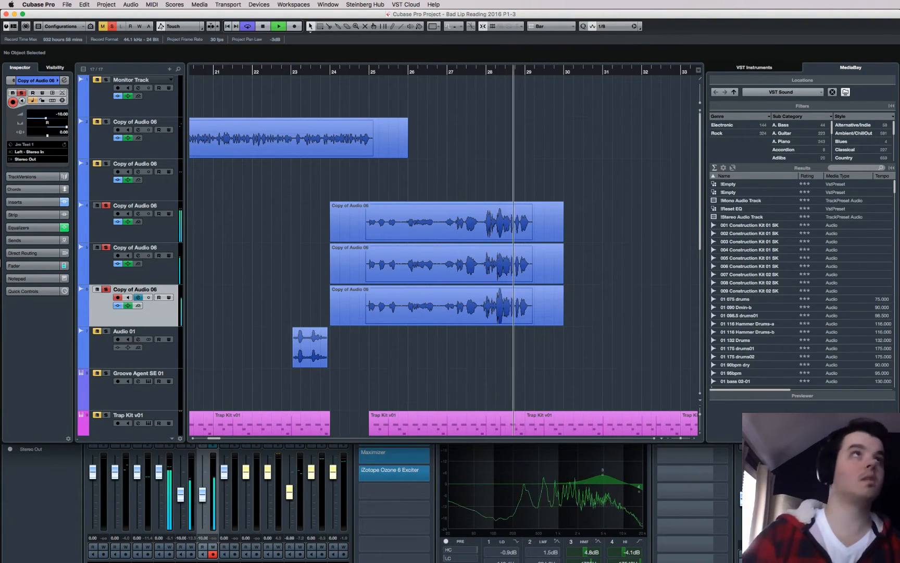
pyautogui.press('space')
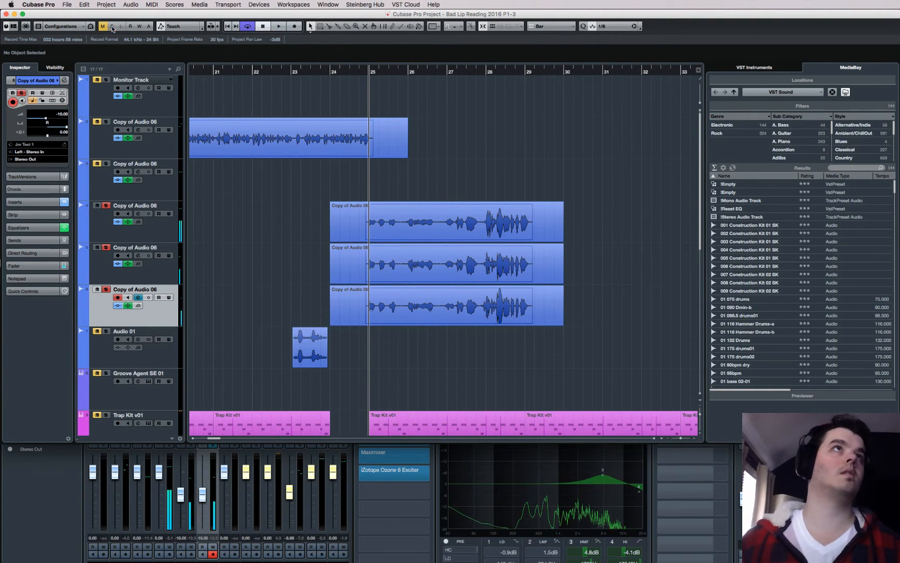
# - Clear all solos and play the stacked takes with the full mix from bar 25 past bar 29
pyautogui.click(170, 199)
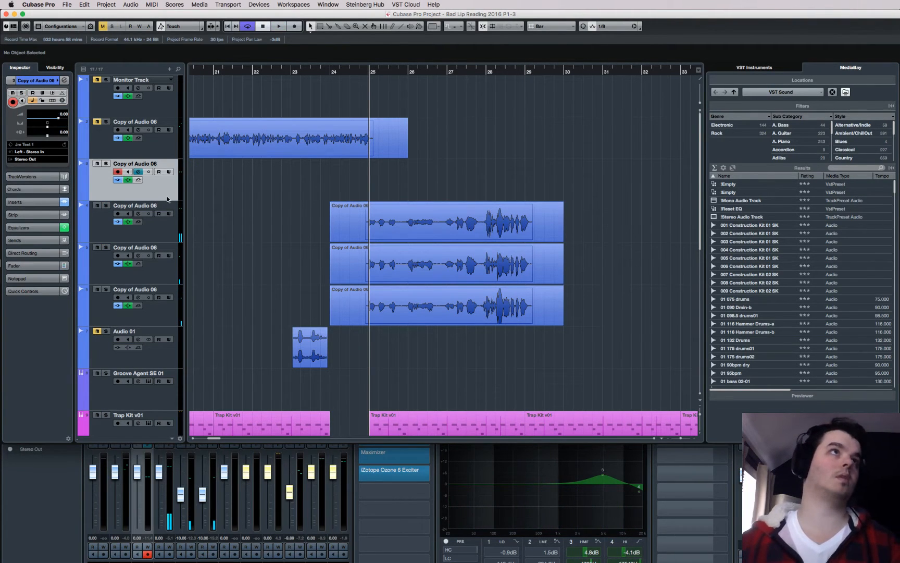
pyautogui.click(36, 203)
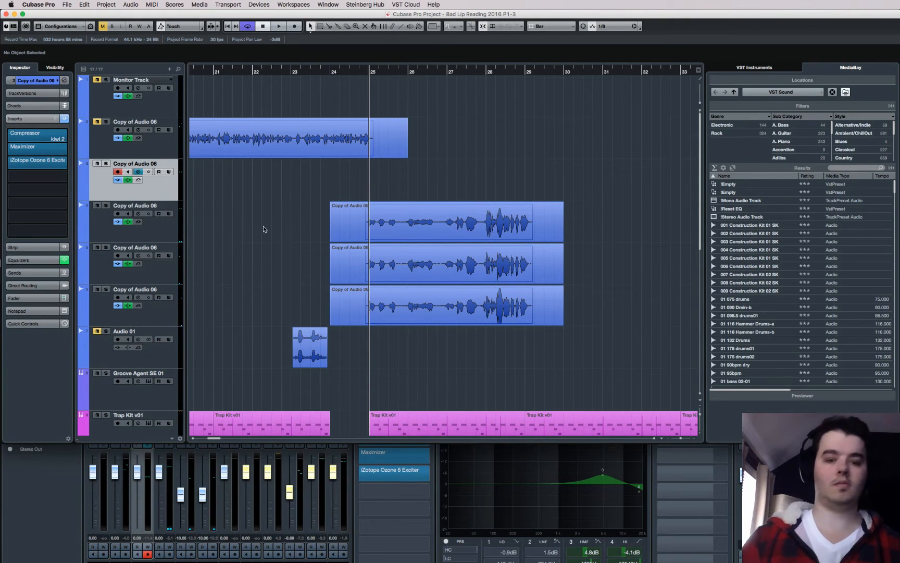
pyautogui.press('space')
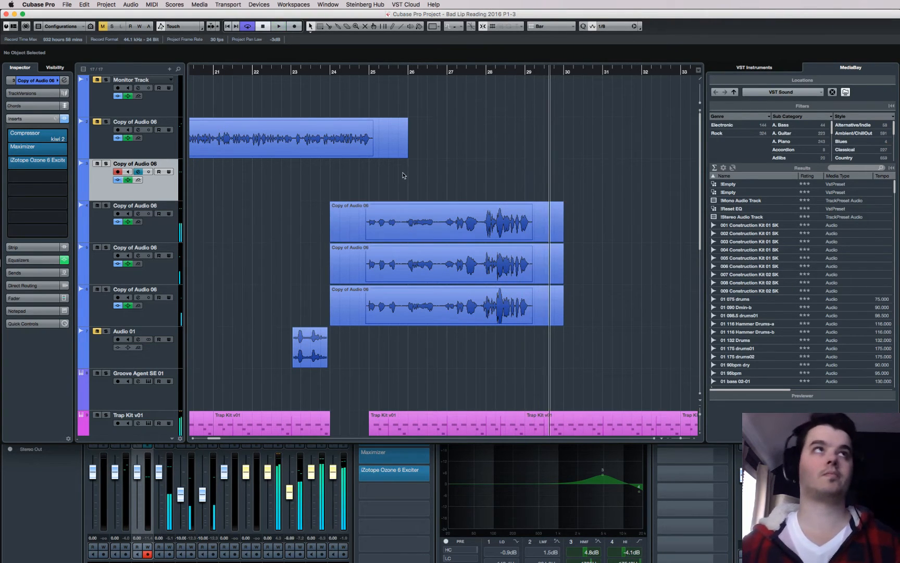
pyautogui.press('space')
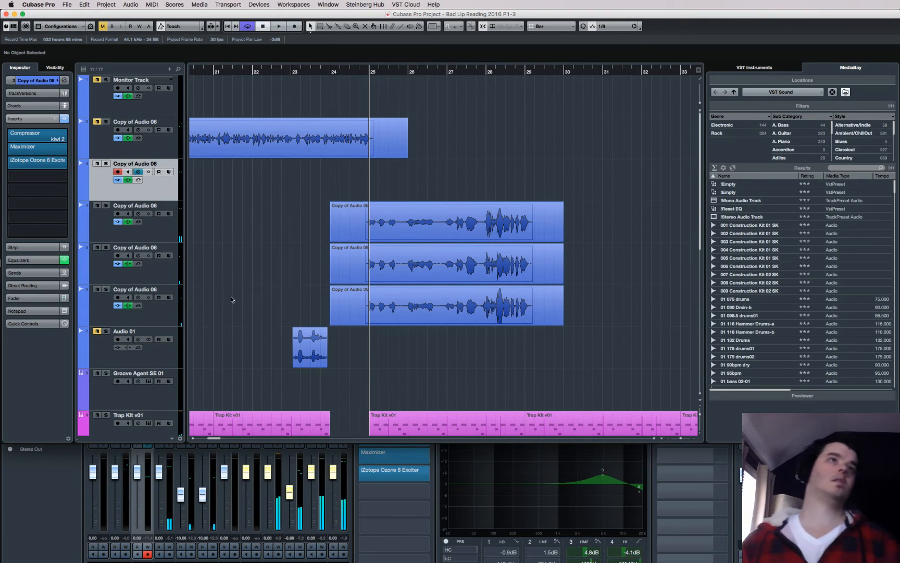
# - Solo the uppermost stacked Copy of Audio 06 track and open its channel settings, placed below the takes
pyautogui.click(163, 315)
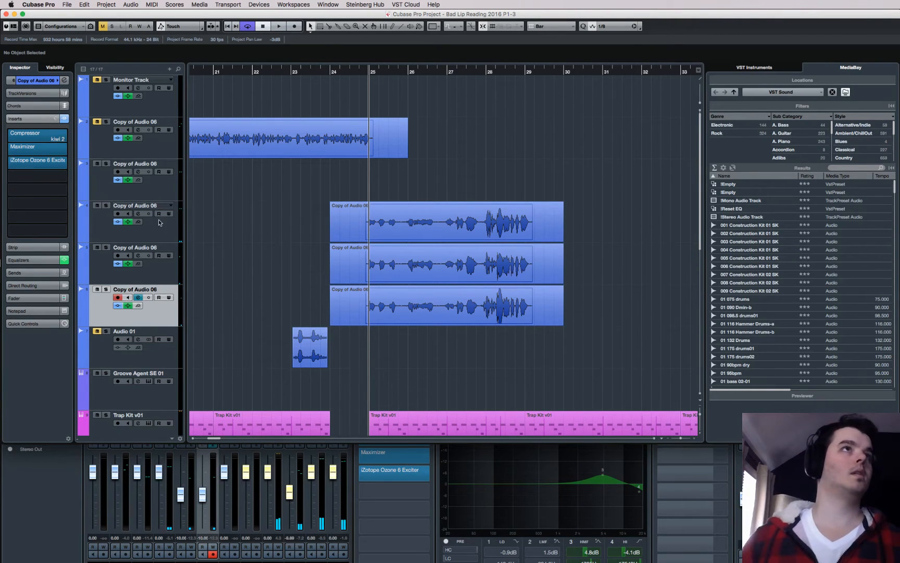
pyautogui.click(170, 237)
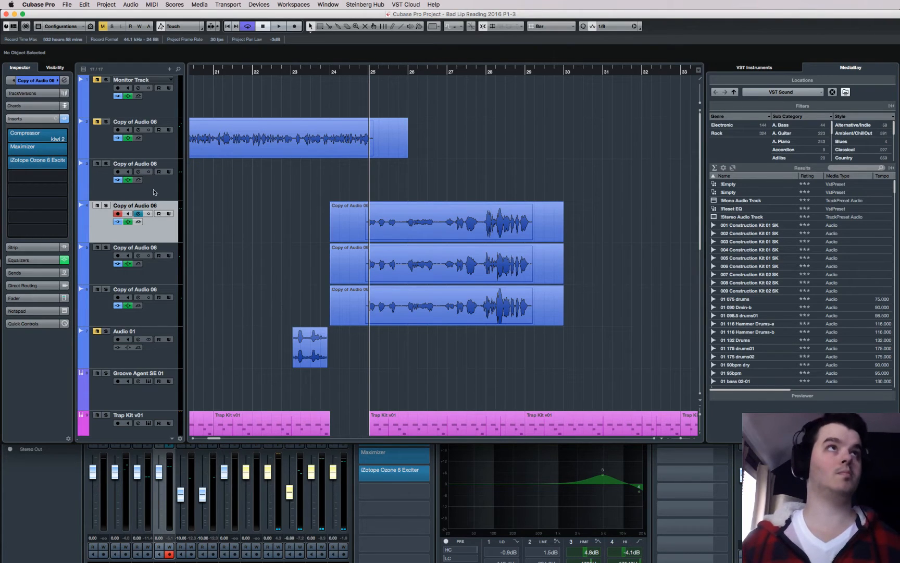
pyautogui.press('e')
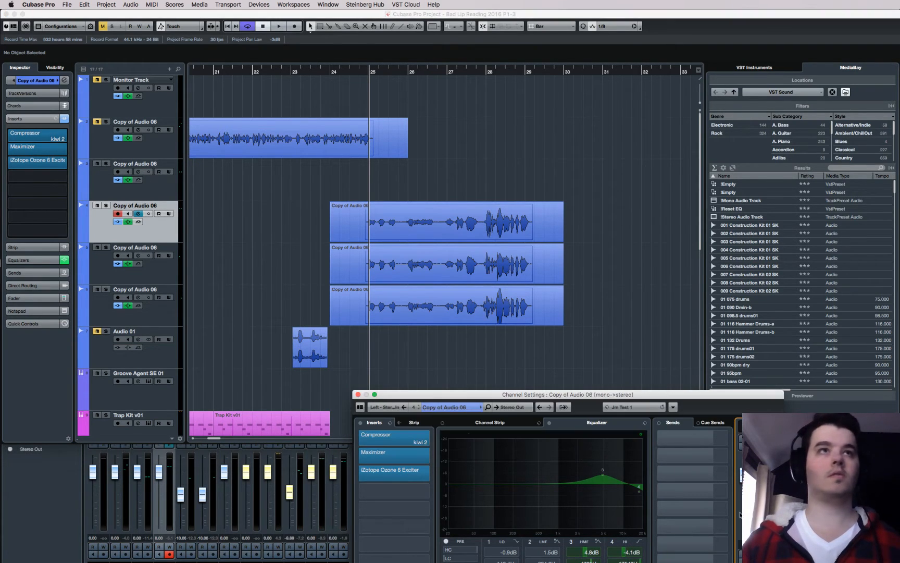
pyautogui.click(106, 205)
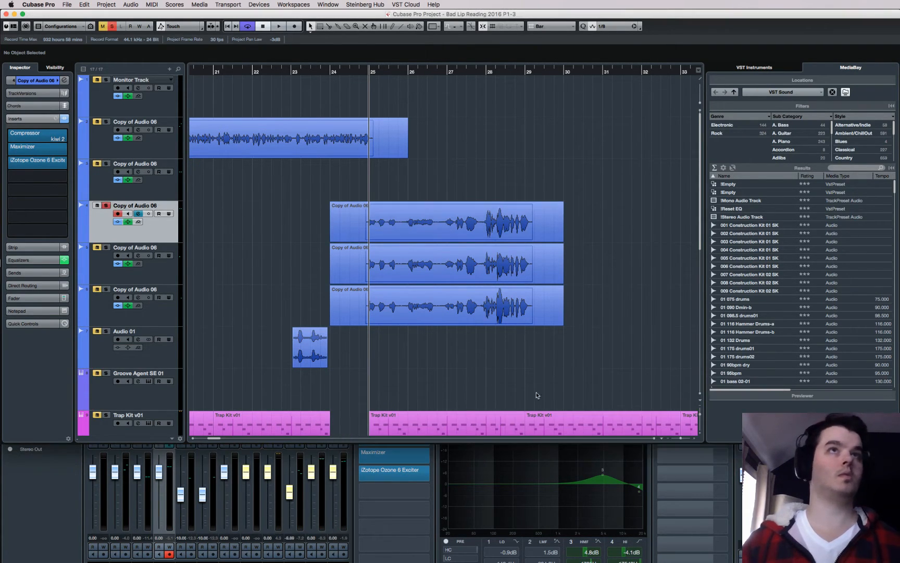
pyautogui.click(750, 469)
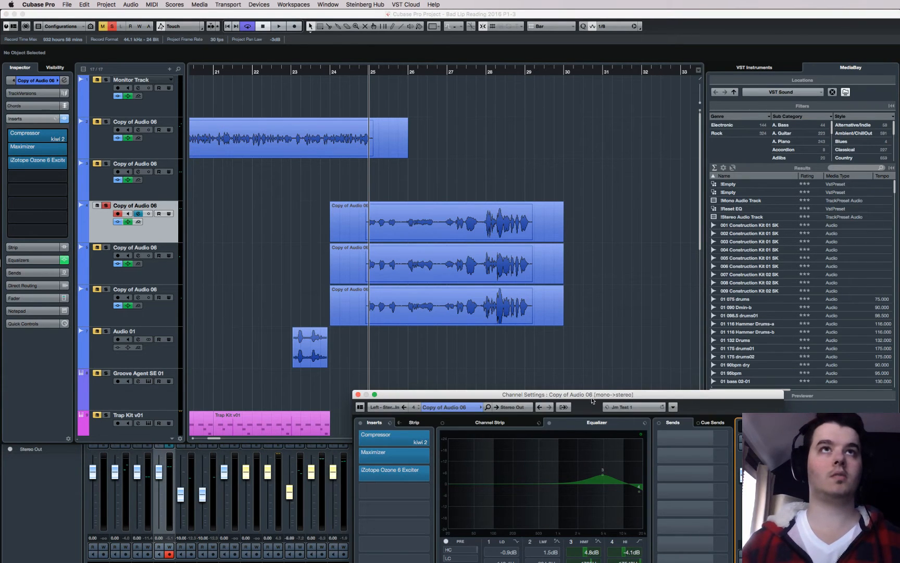
pyautogui.moveTo(592, 398); pyautogui.dragTo(640, 367)
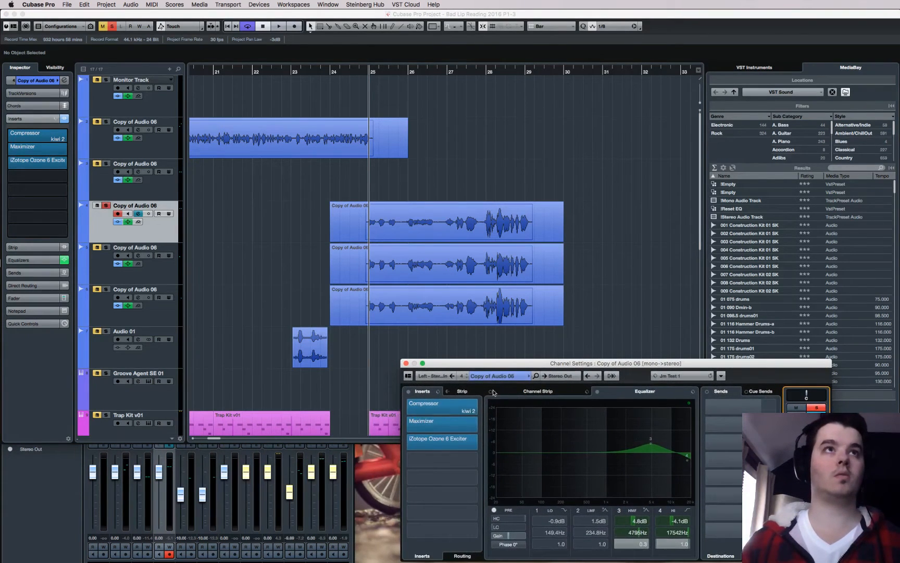
# - Open the track's Compressor insert with the kiwi 2 preset and place its window beside the stacked takes
pyautogui.click(425, 407)
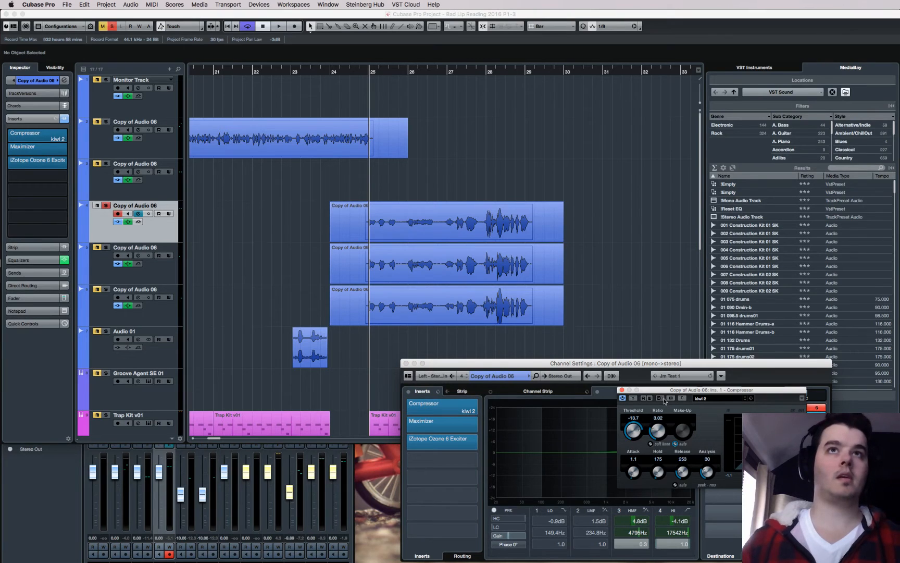
pyautogui.moveTo(663, 393); pyautogui.dragTo(643, 242)
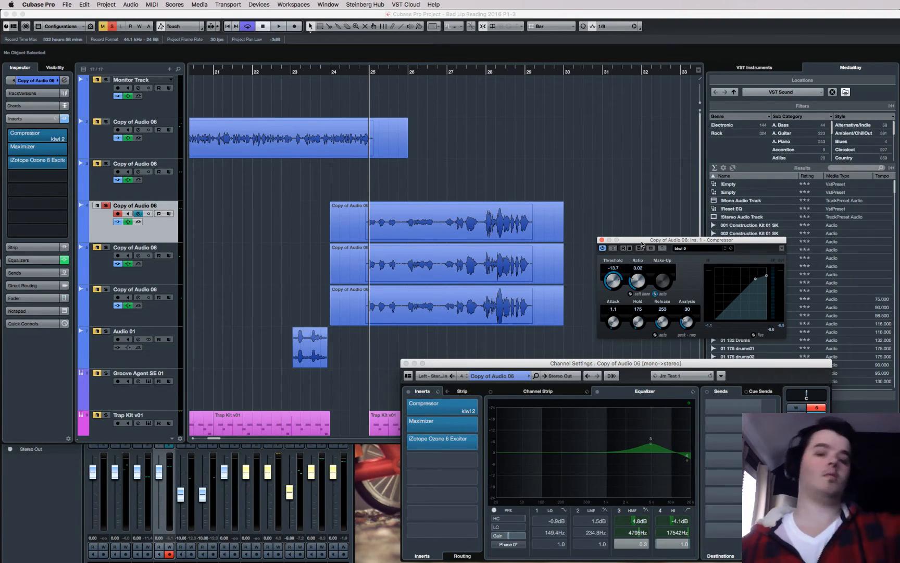
pyautogui.click(417, 190)
pyautogui.moveTo(634, 241); pyautogui.dragTo(629, 232)
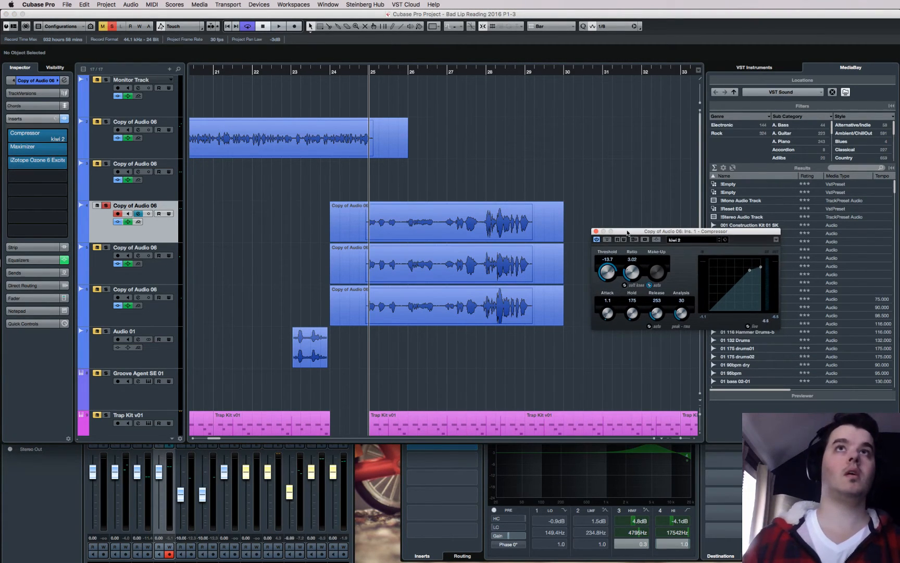
# - Play the soloed take from just before bar 28 and from about bar 25 to compare the compressor's response to both passages
pyautogui.click(480, 217)
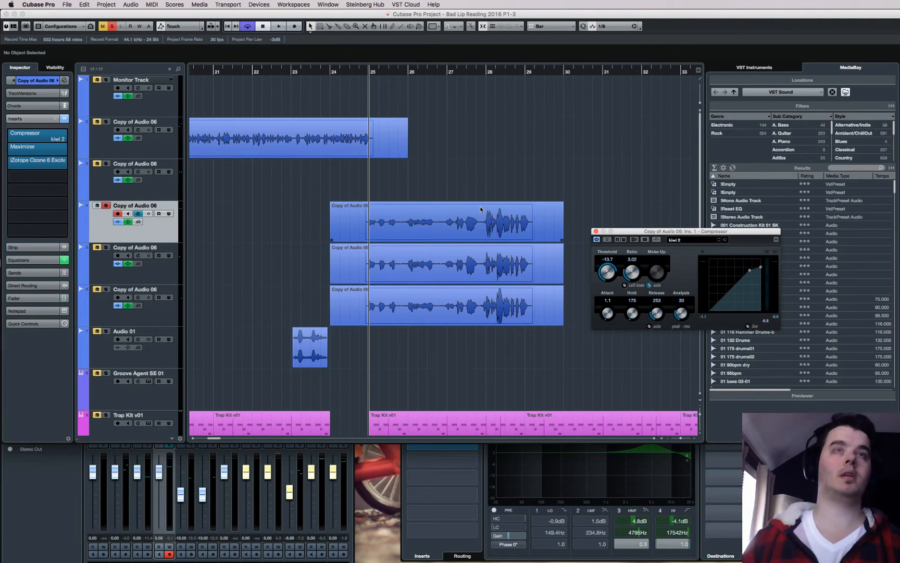
pyautogui.press('space')
pyautogui.click(484, 187)
pyautogui.click(483, 77)
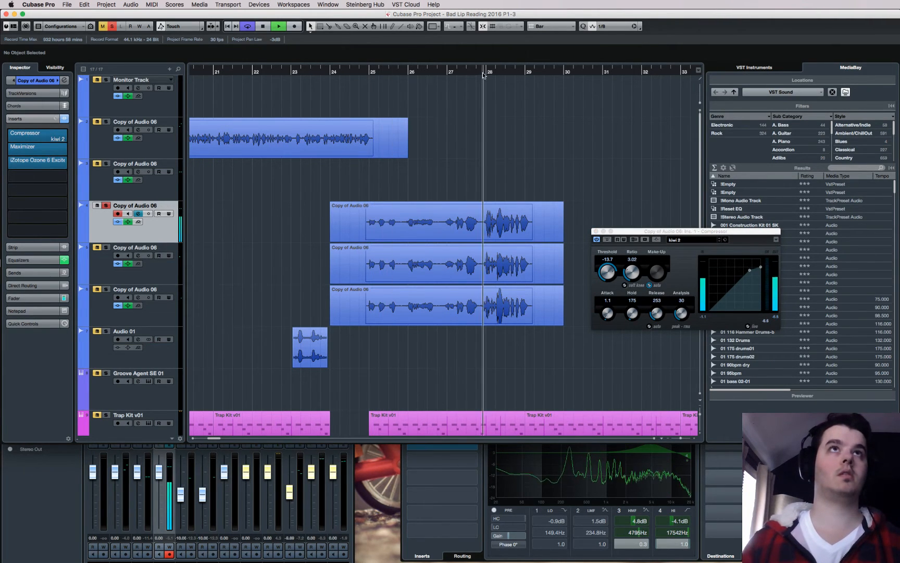
pyautogui.click(388, 82)
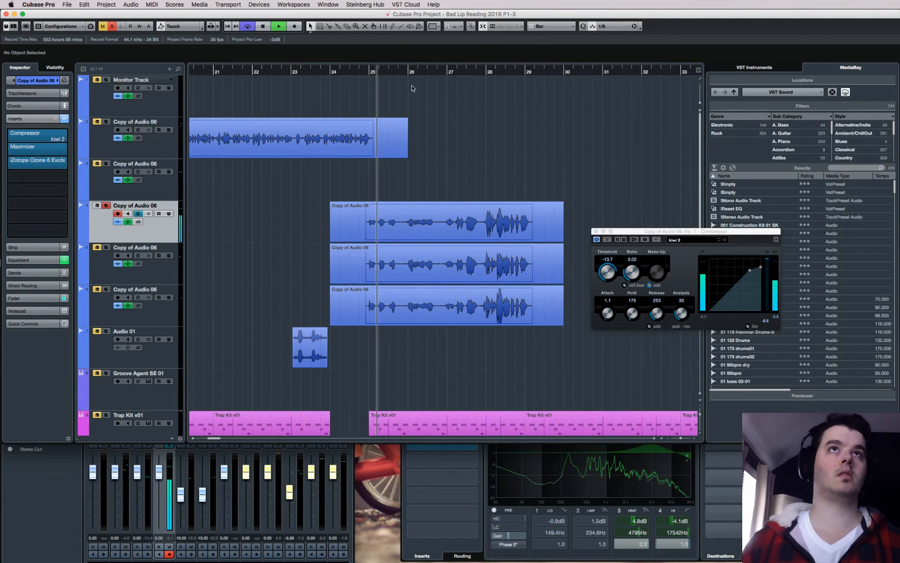
pyautogui.click(483, 73)
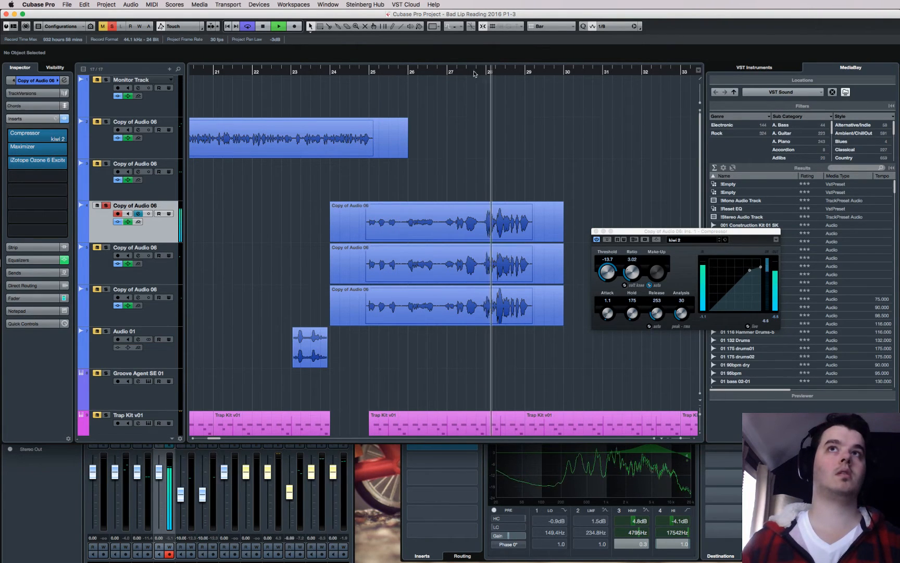
pyautogui.click(384, 98)
pyautogui.press('space')
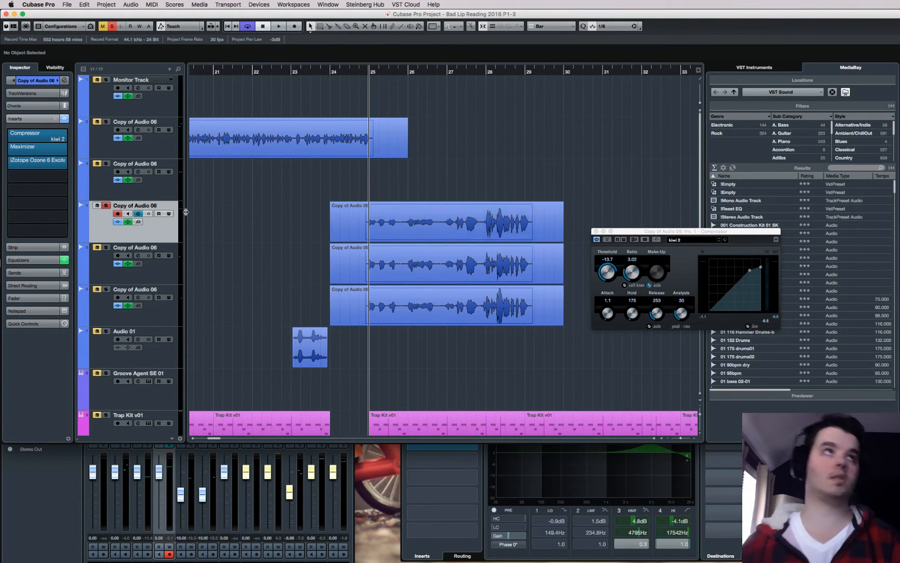
# - Play the soloed take from bar 25 and lower the compressor threshold to -48.5
pyautogui.press('space')
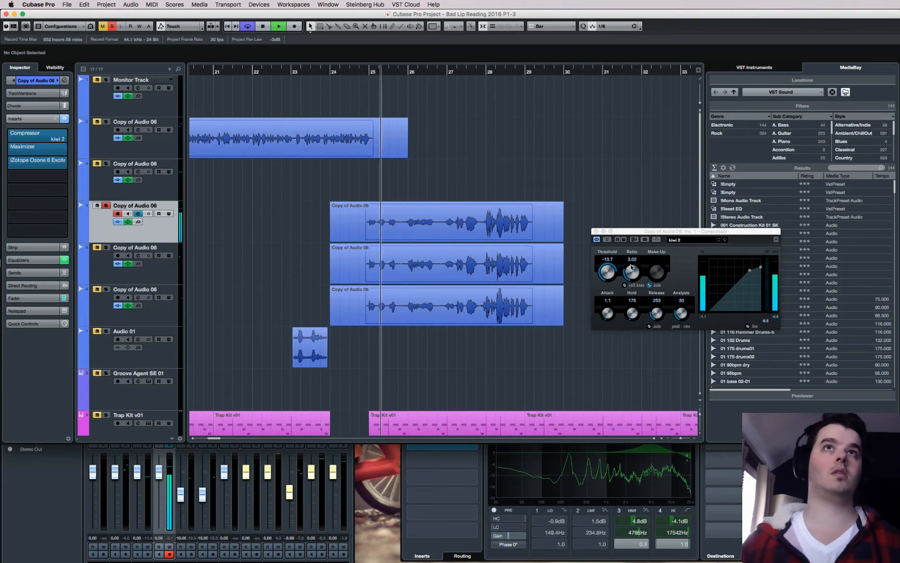
pyautogui.moveTo(607, 272); pyautogui.dragTo(604, 315)
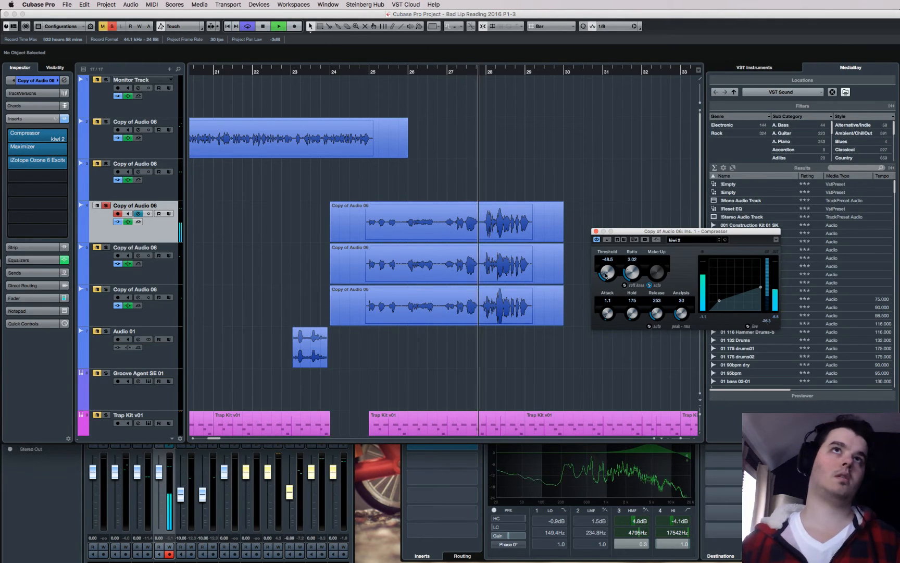
# - Stop playback and set the Compressor's threshold to -17.0 on the uppermost stacked Copy of Audio 06 track
pyautogui.press('space')
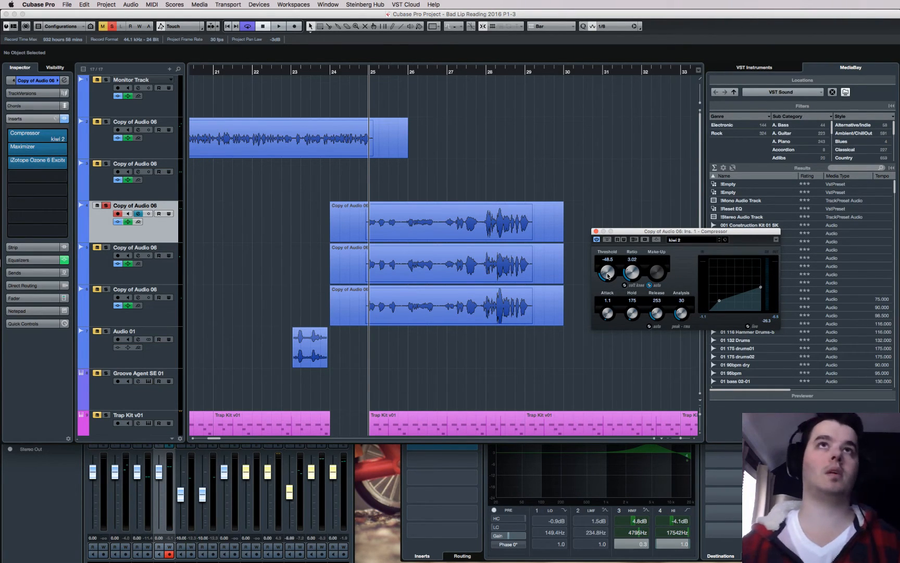
pyautogui.moveTo(608, 275); pyautogui.dragTo(613, 237)
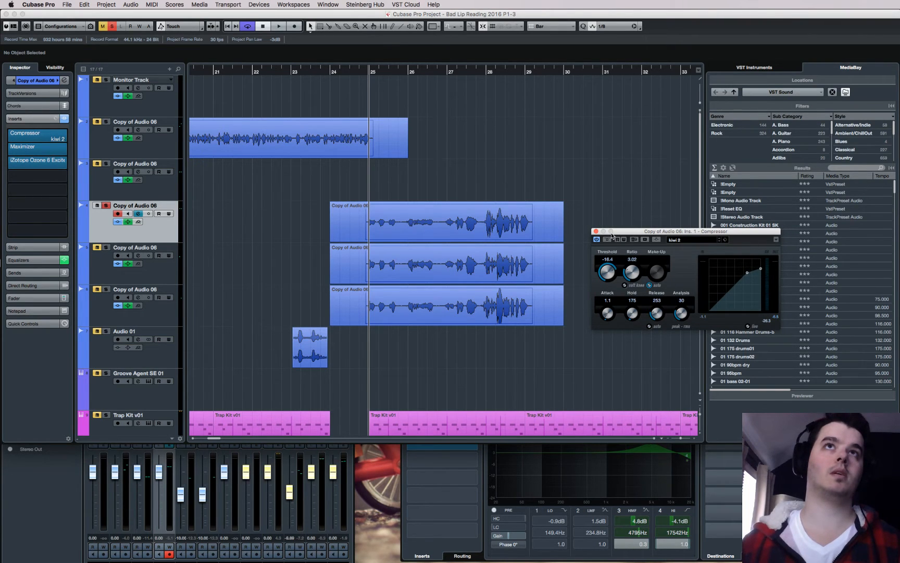
pyautogui.click(610, 259)
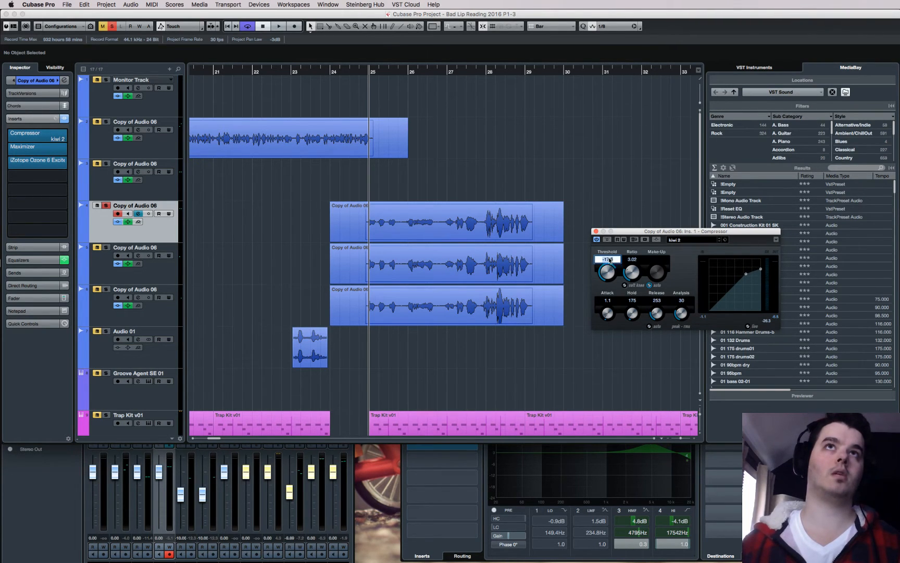
pyautogui.write('-17')
pyautogui.press('Return')
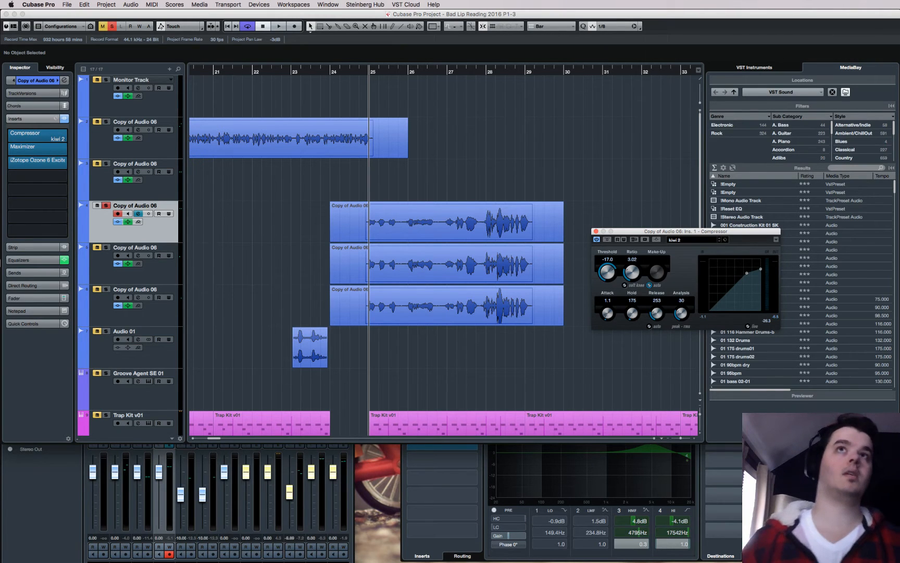
# - Play the soloed take from bar 25 to check the compressor's response, and close the Compressor window
pyautogui.press('space')
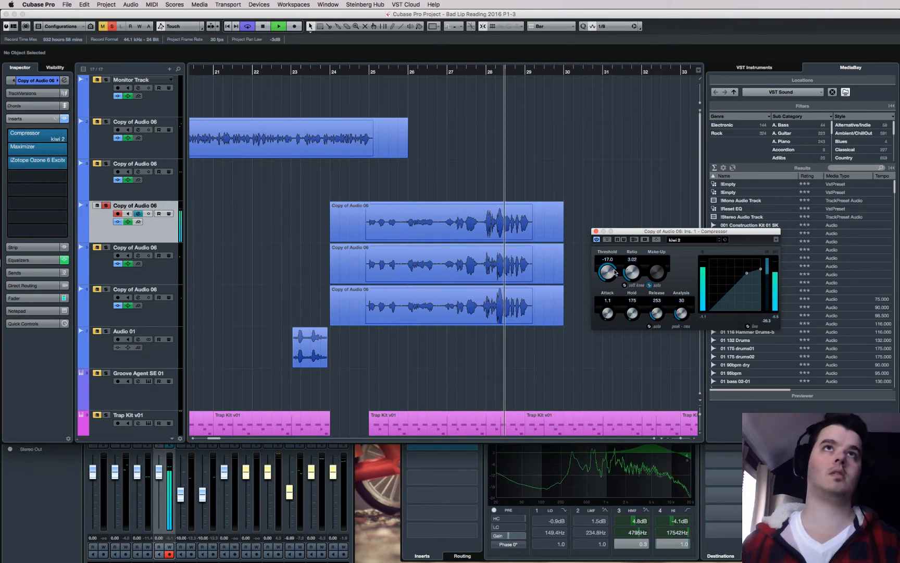
pyautogui.press('space')
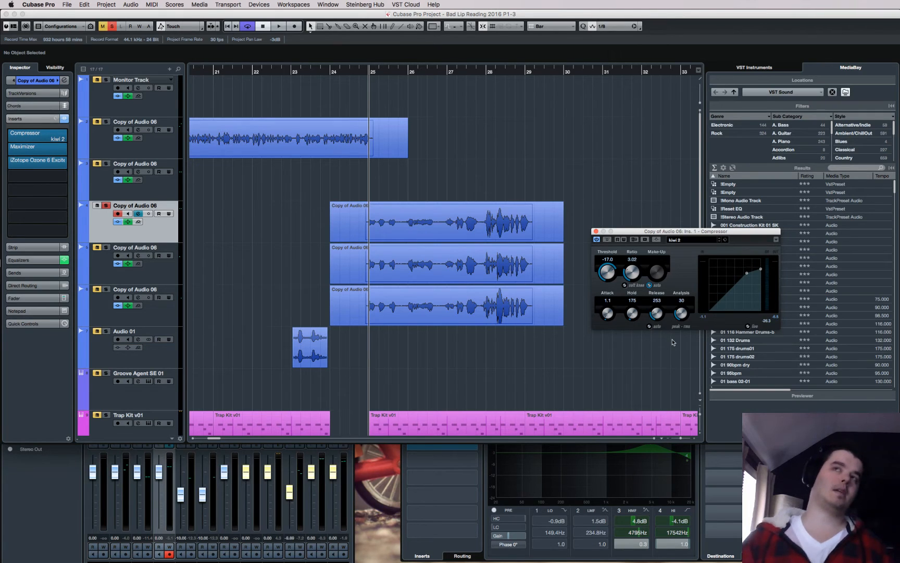
pyautogui.click(596, 231)
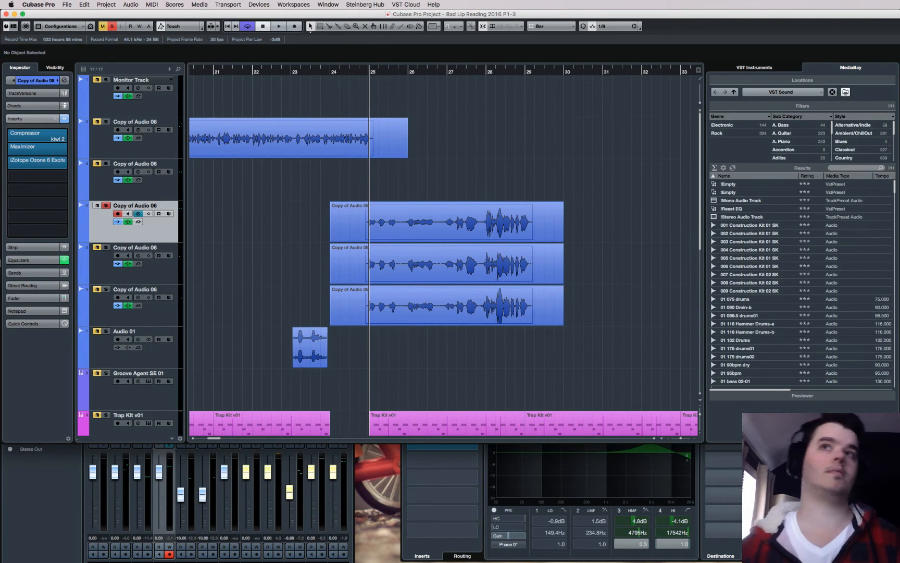
# - Return to the track's channel settings and inspect the Maximizer insert's output and optimize settings, closing its window when done
pyautogui.click(776, 495)
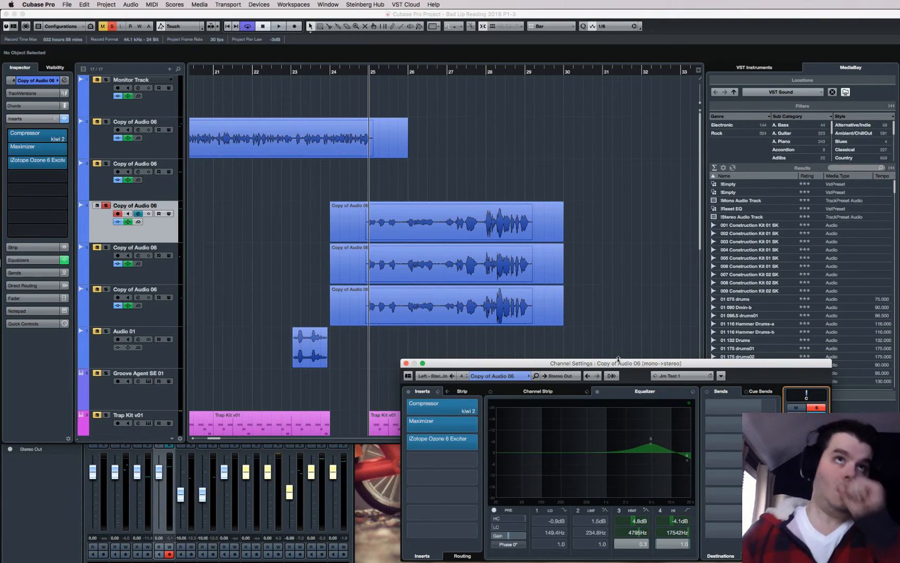
pyautogui.moveTo(454, 422)
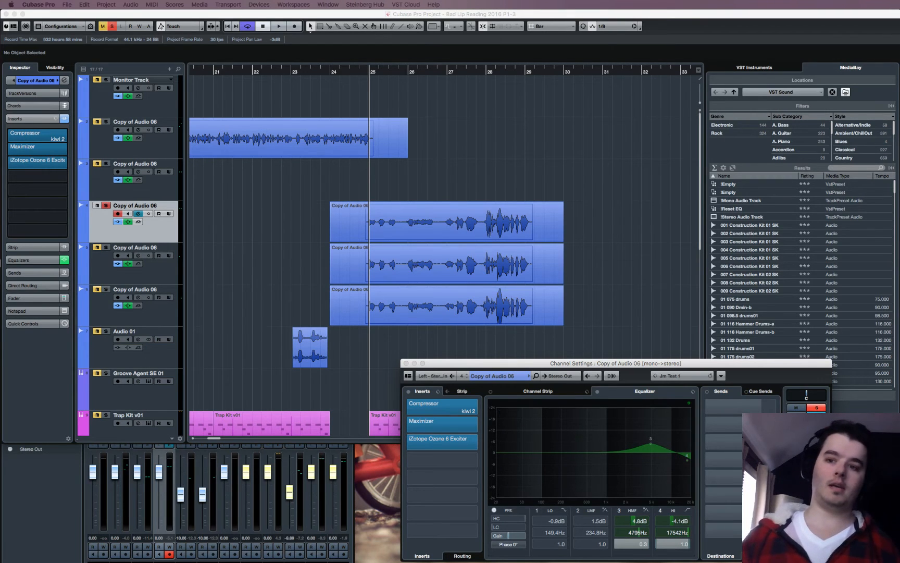
pyautogui.moveTo(586, 1); pyautogui.dragTo(605, 220)
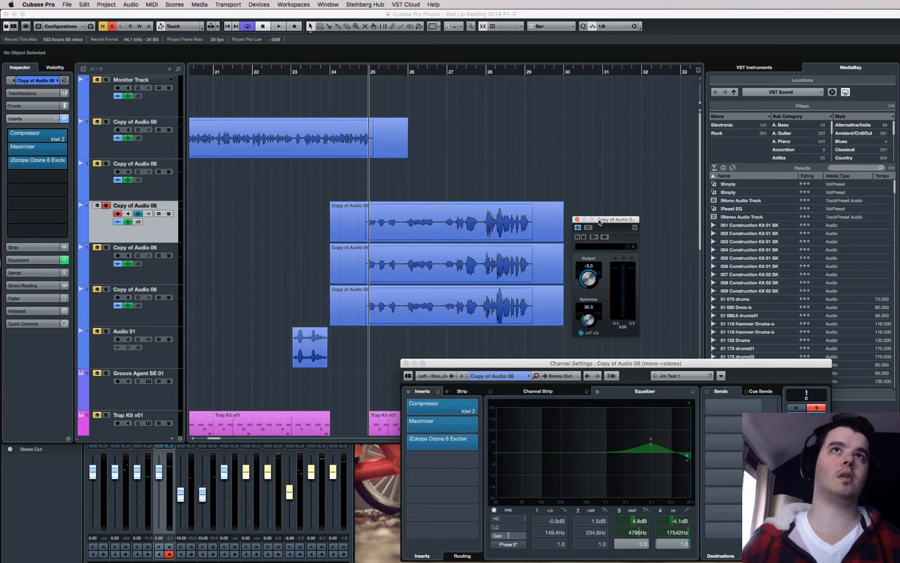
pyautogui.moveTo(582, 222); pyautogui.dragTo(591, 223)
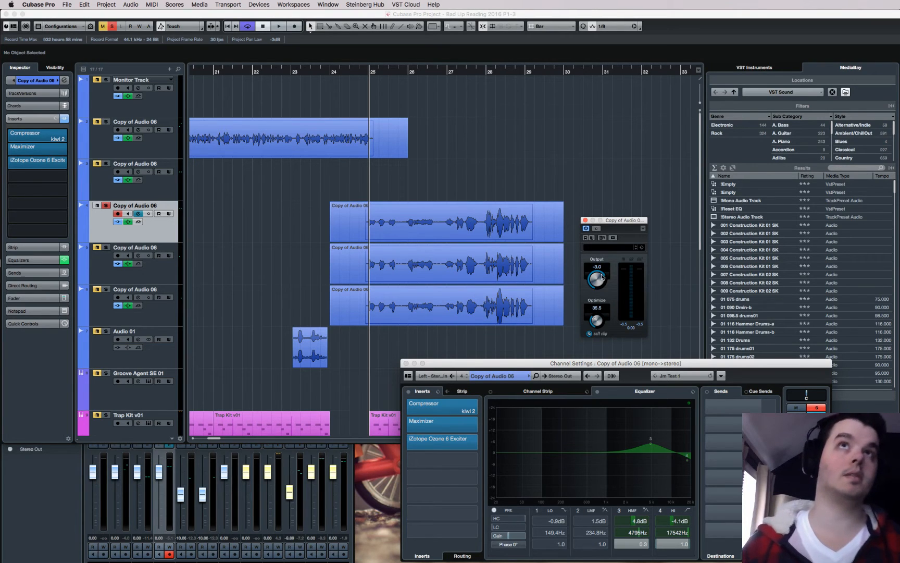
pyautogui.click(586, 220)
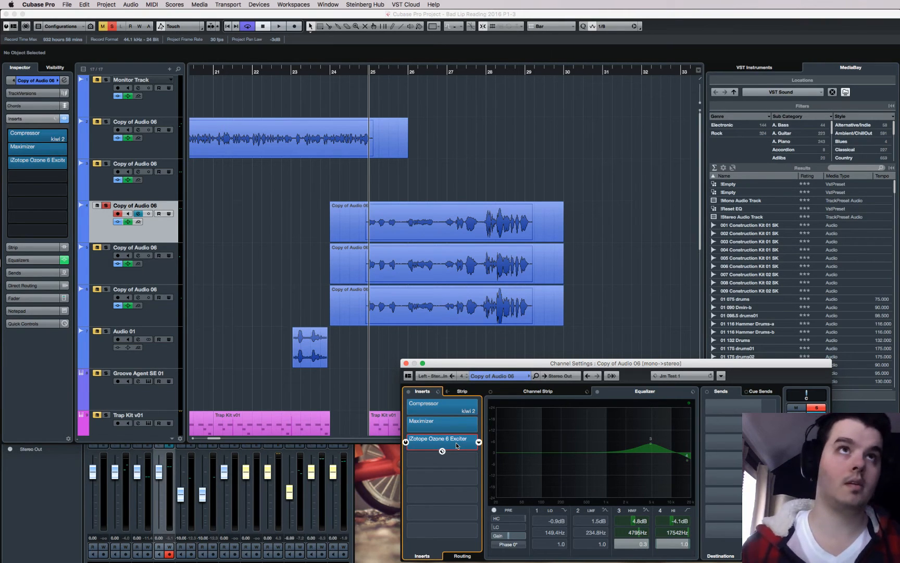
# - Open the iZotope Ozone 6 Exciter insert and play the take from bar 25, comparing it active, deactivated and bypassed before closing it
pyautogui.click(471, 415)
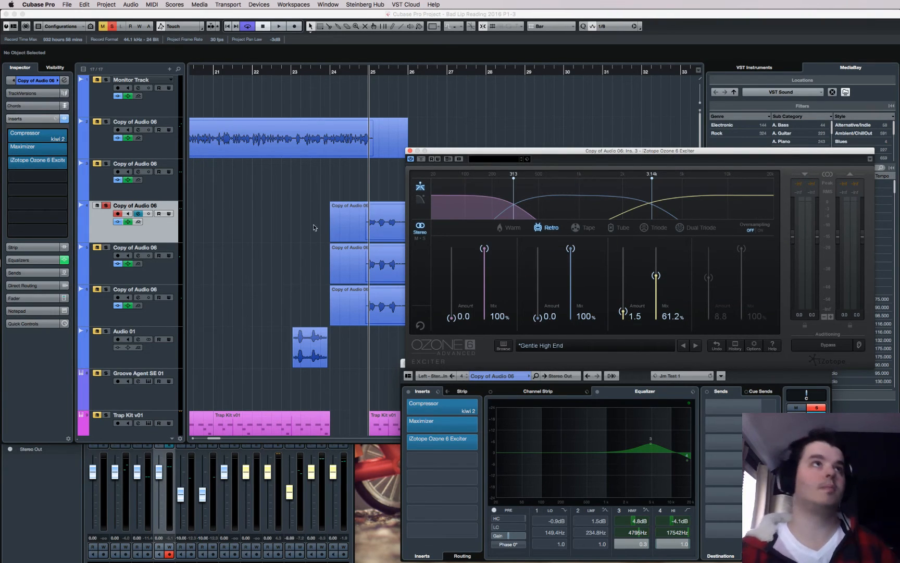
pyautogui.press('space')
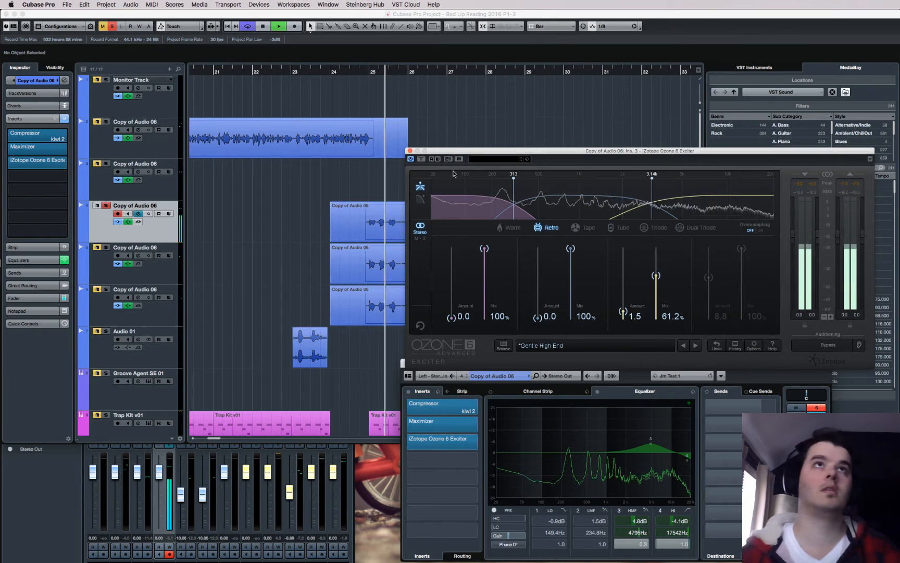
pyautogui.click(411, 159)
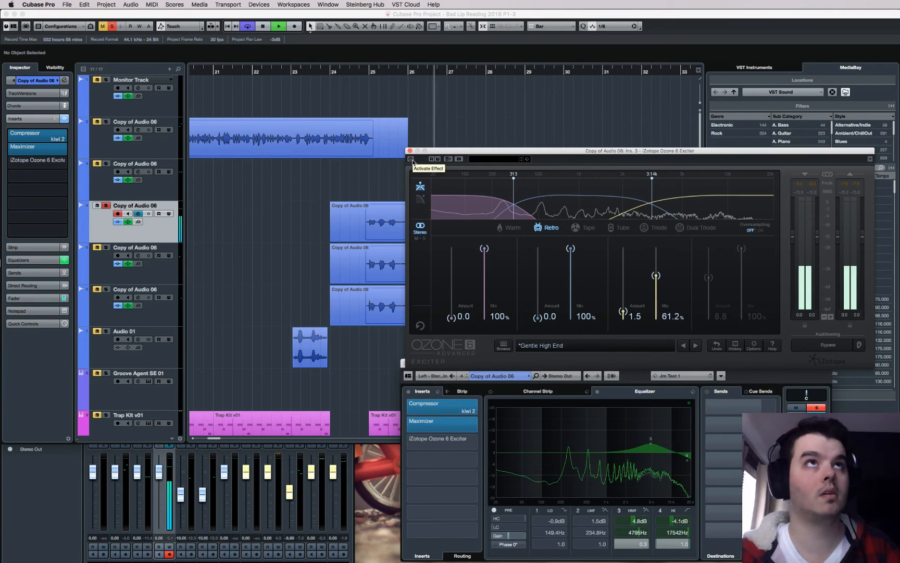
pyautogui.click(411, 158)
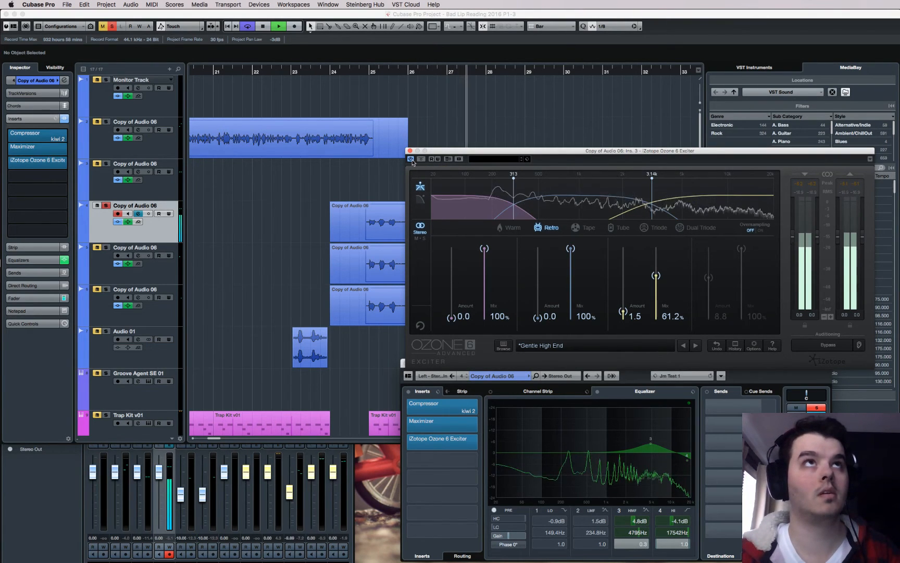
pyautogui.click(422, 159)
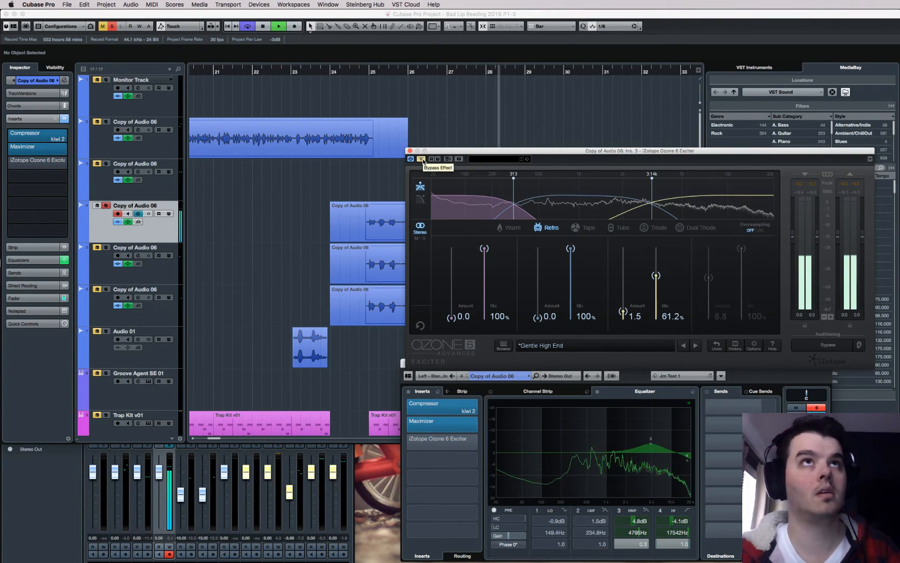
pyautogui.click(421, 160)
pyautogui.press('space')
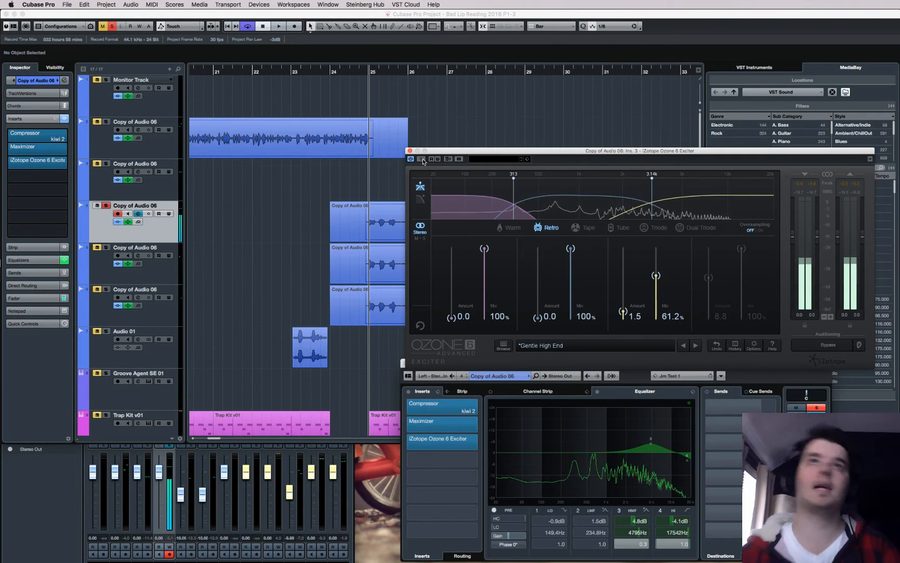
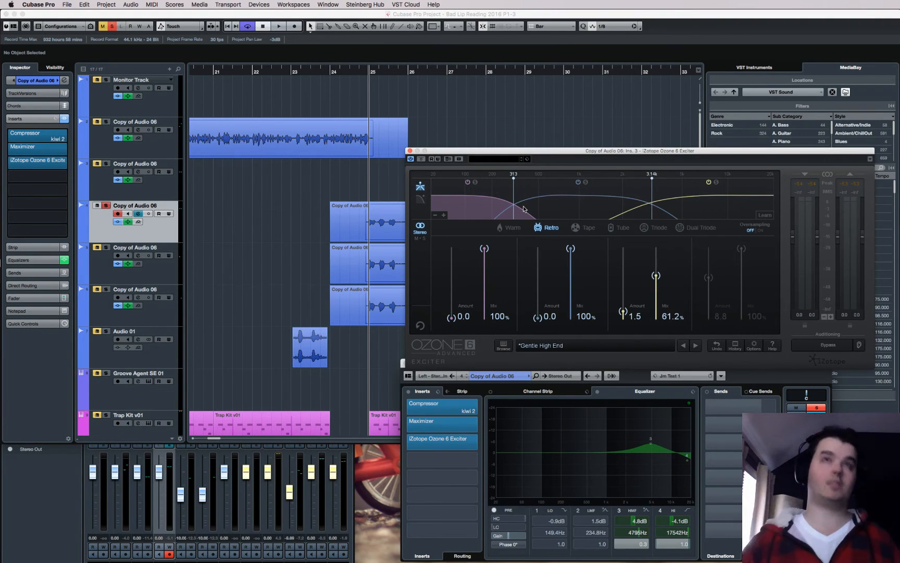
pyautogui.click(410, 152)
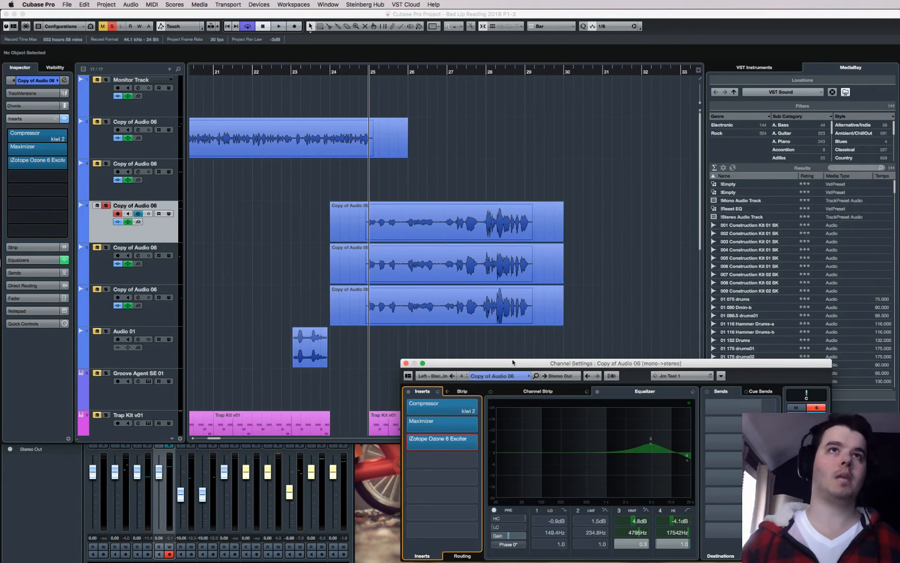
# - Play the soloed take and cut the channel equalizer's low band by 24.0 dB at 35.8 Hz
pyautogui.moveTo(512, 362); pyautogui.dragTo(510, 318)
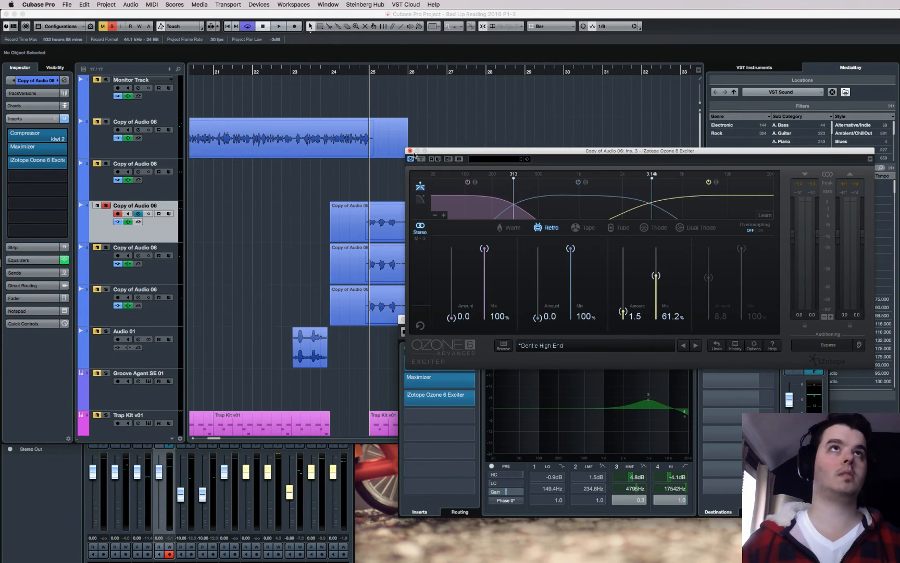
pyautogui.click(411, 151)
pyautogui.click(450, 167)
pyautogui.press('space')
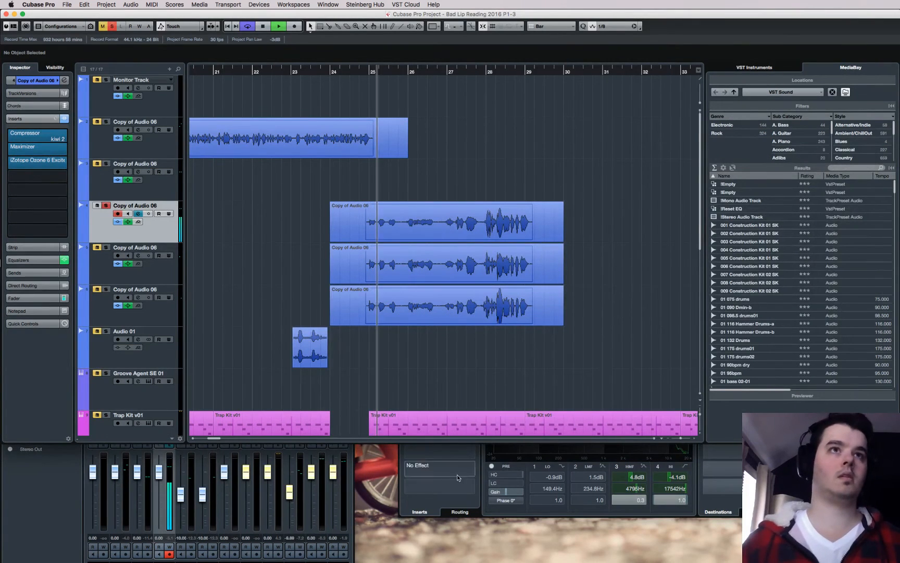
pyautogui.click(500, 515)
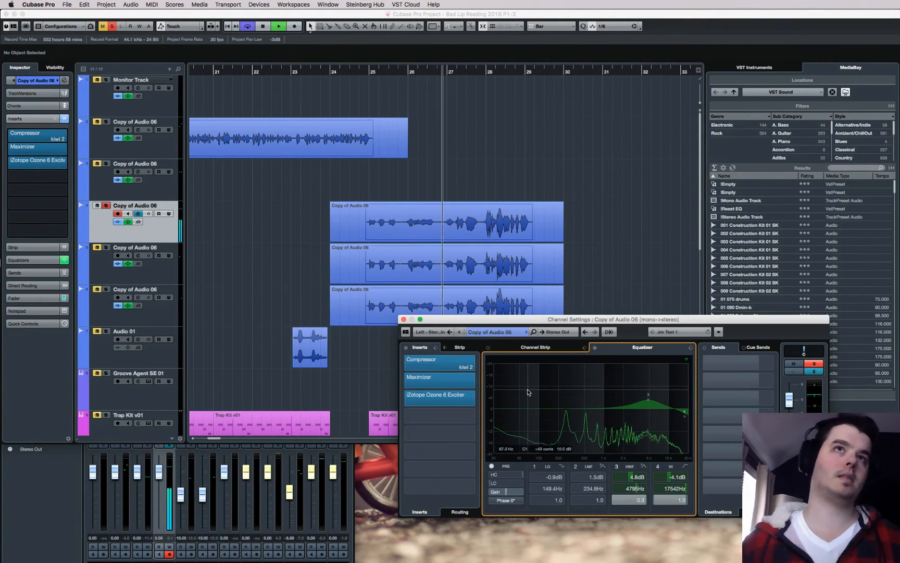
pyautogui.moveTo(499, 412); pyautogui.dragTo(510, 456)
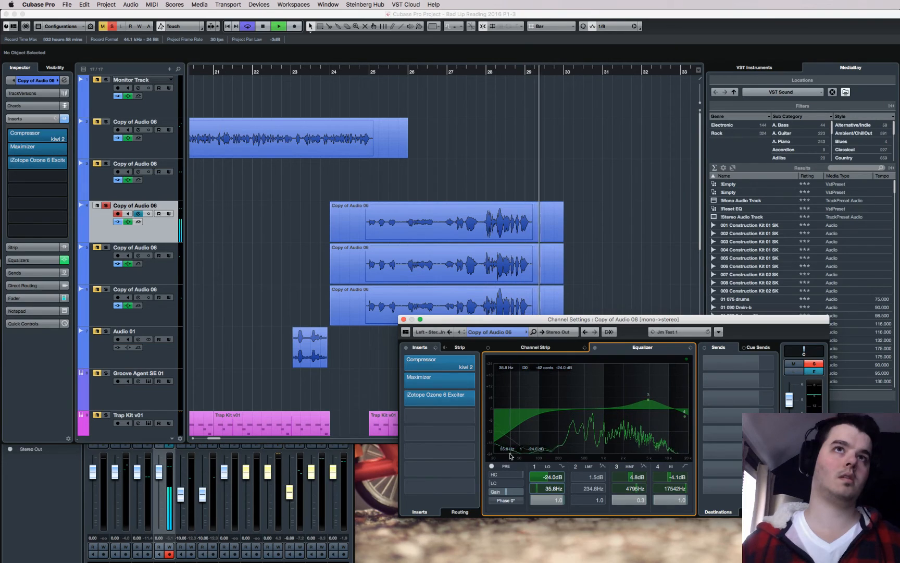
pyautogui.press('space')
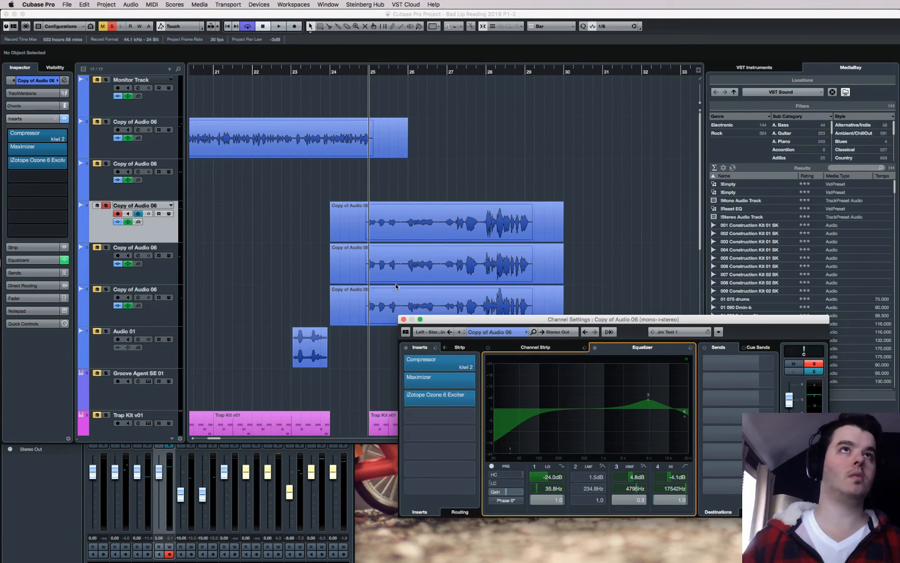
# - Play the soloed take from bar 25 to hear it with the low-band cut
pyautogui.click(259, 240)
pyautogui.press('space')
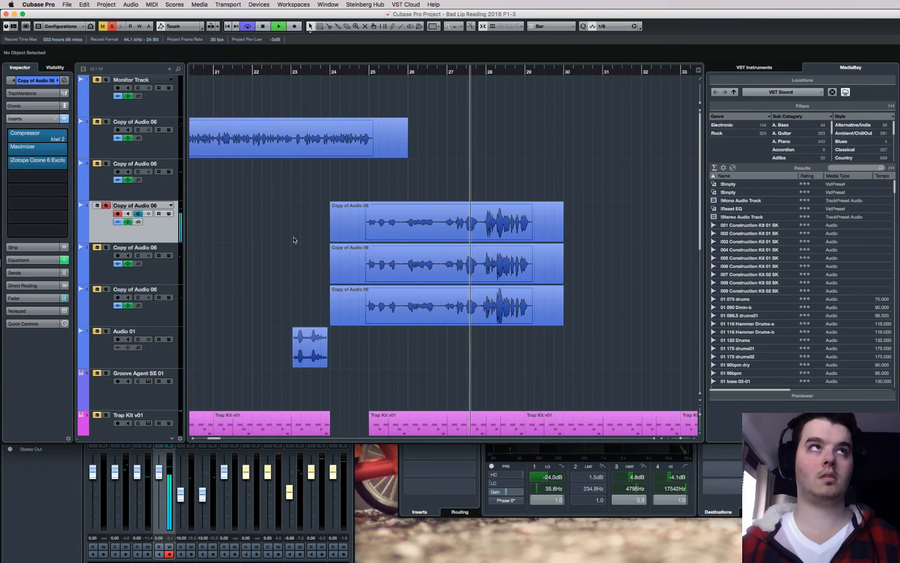
pyautogui.press('space')
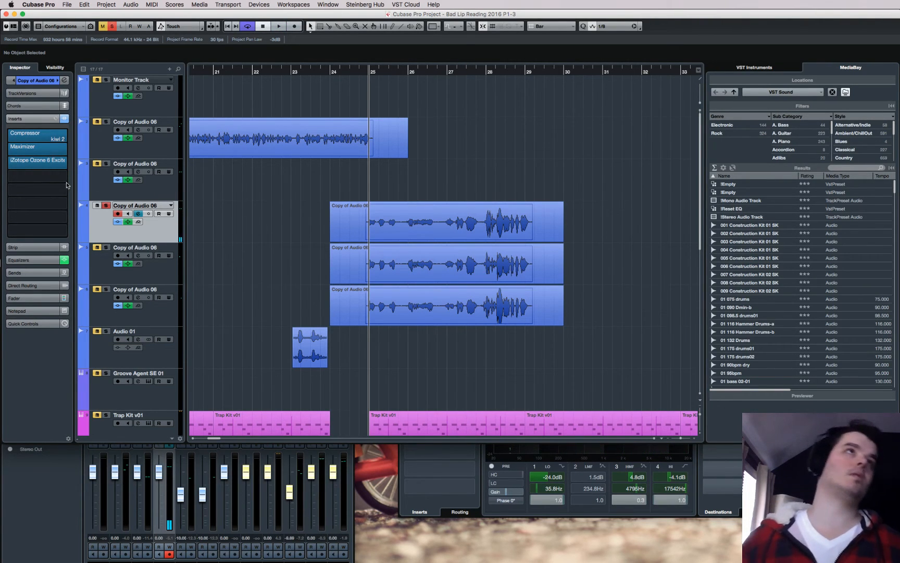
# - Add FabFilter Pro-DS to the track's fourth insert slot and load its Single Vocal preset Male Wide Band
pyautogui.click(438, 502)
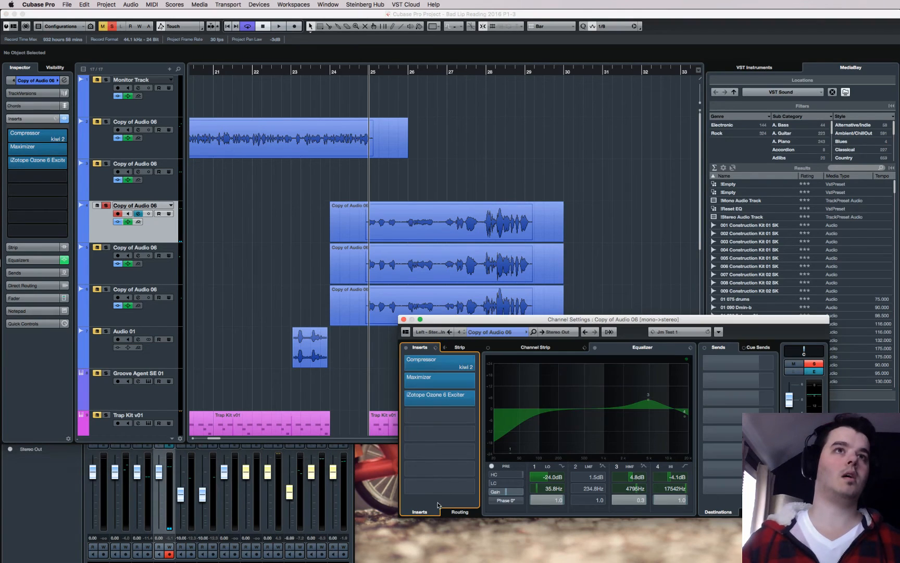
pyautogui.click(476, 417)
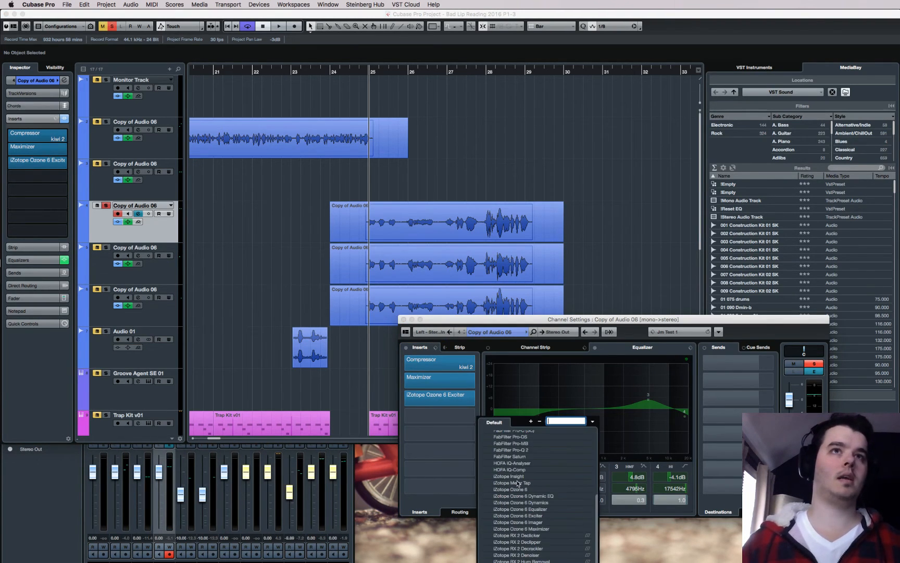
pyautogui.scroll(-4, 519, 481)
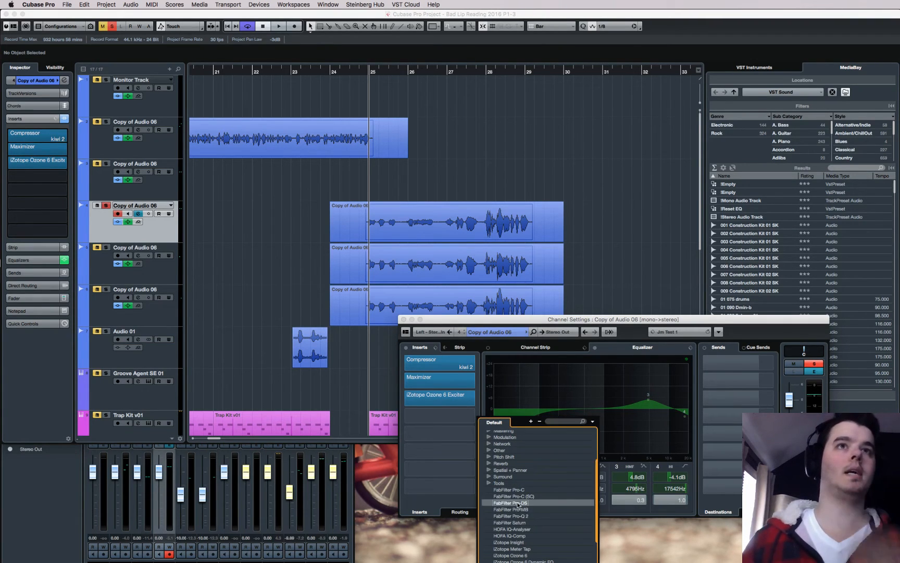
pyautogui.click(516, 503)
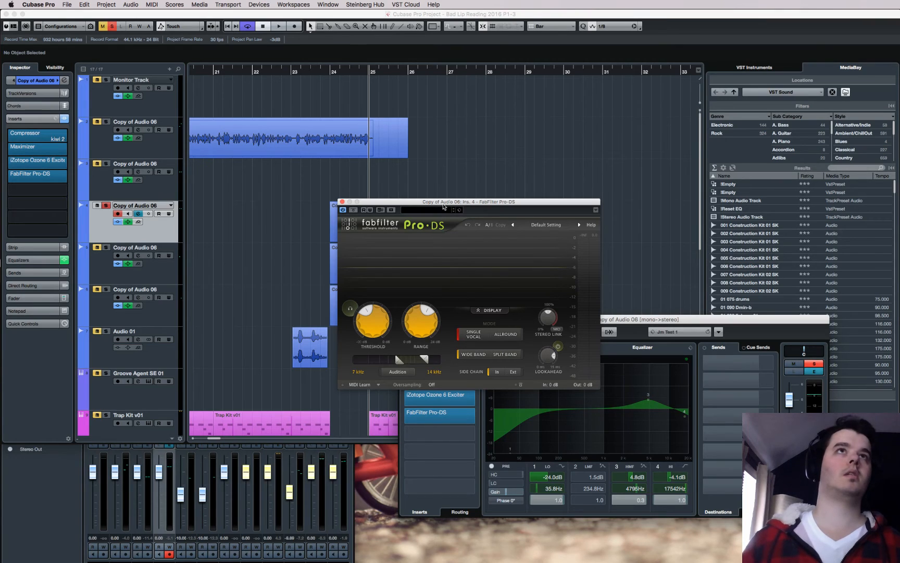
pyautogui.click(545, 226)
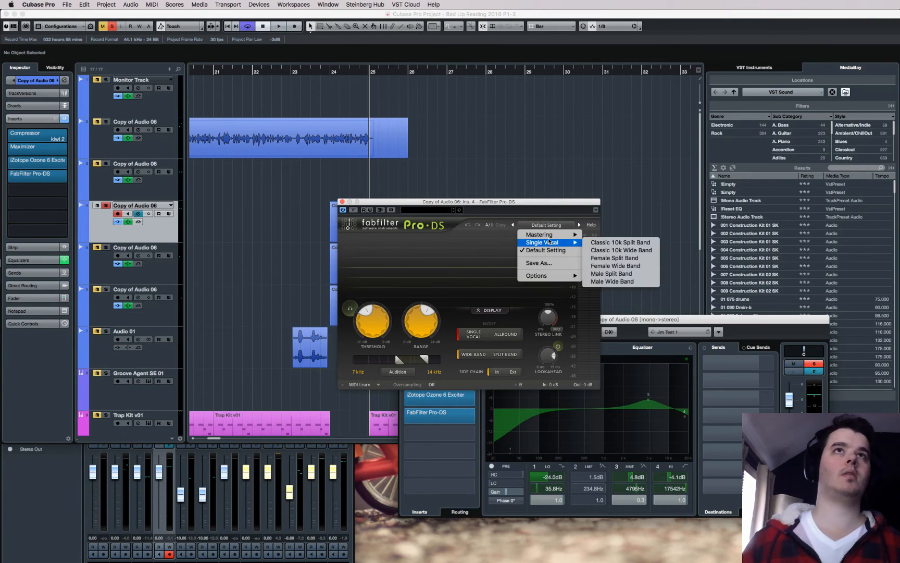
pyautogui.moveTo(552, 237)
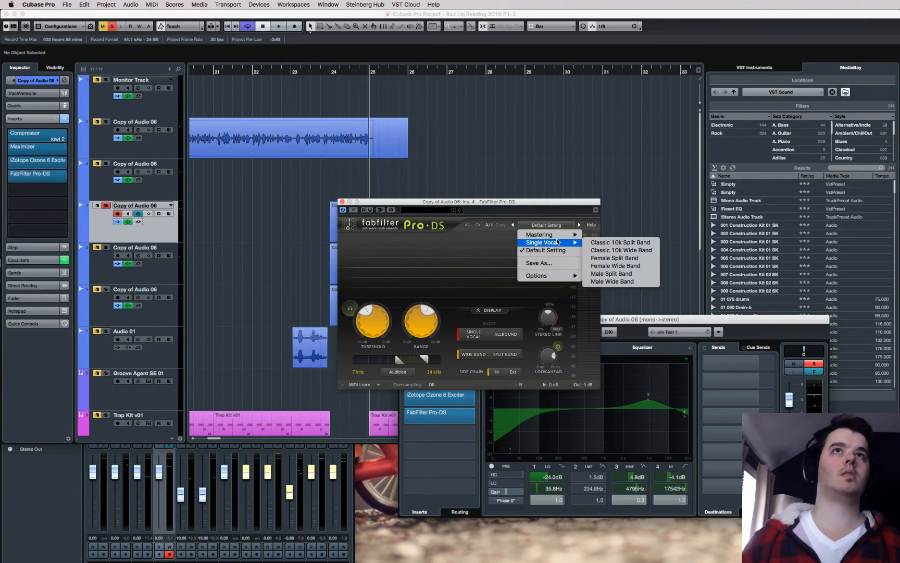
pyautogui.click(613, 282)
# - Move the FabFilter Pro-DS window clear of the vocal events and play the soloed take through the de-esser
pyautogui.moveTo(478, 201); pyautogui.dragTo(676, 99)
pyautogui.press('space')
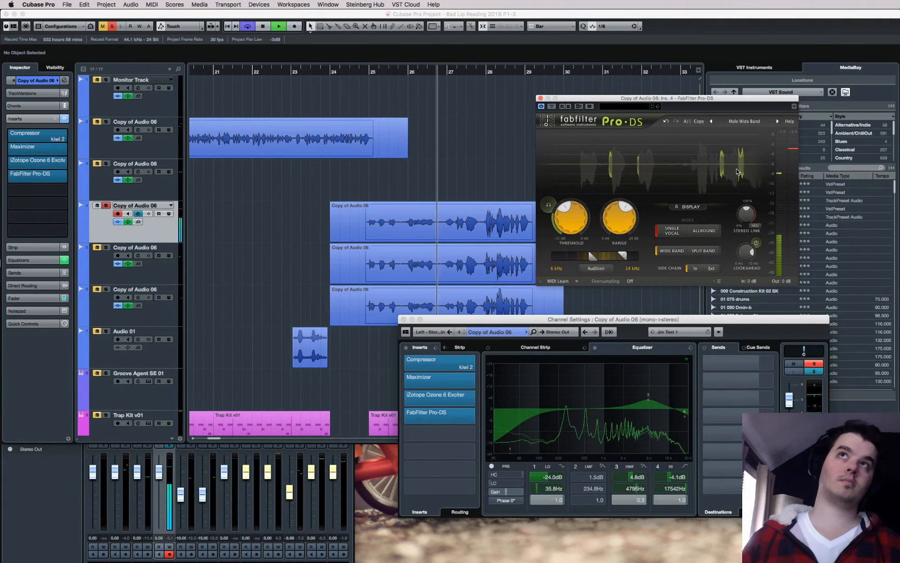
pyautogui.moveTo(629, 207)
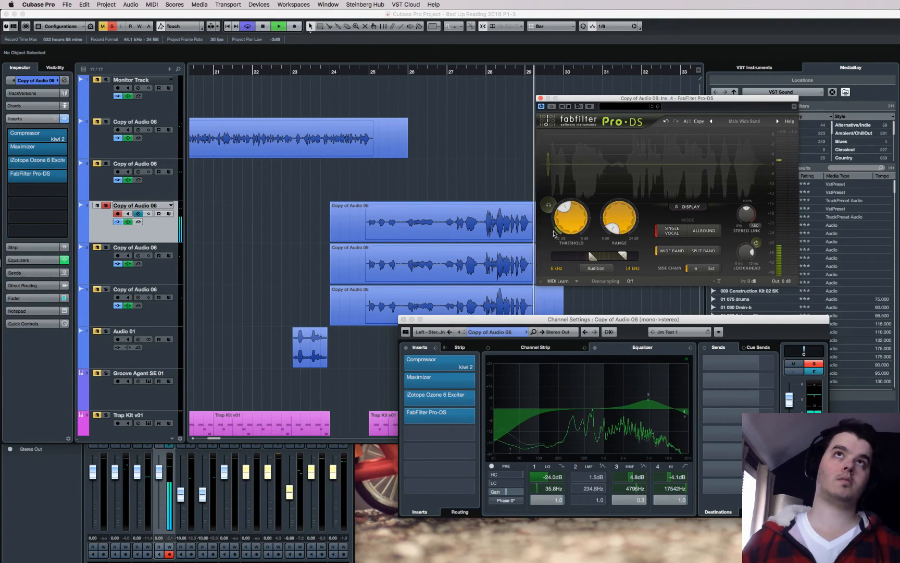
pyautogui.press('space')
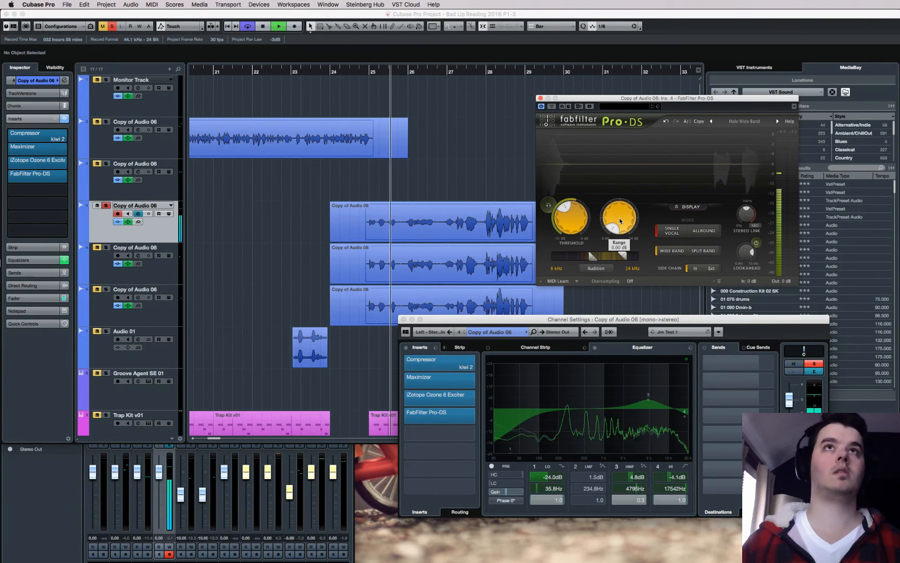
# - Try a Pro-DS range of about 22 dB with the threshold at its minimum while replaying the take from bar 25
pyautogui.moveTo(620, 219); pyautogui.dragTo(627, 194)
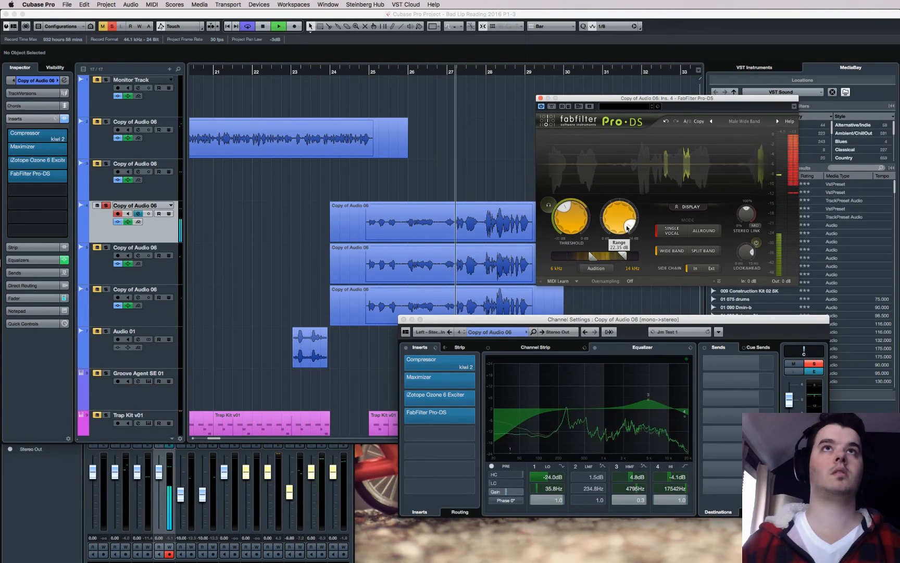
pyautogui.moveTo(571, 219); pyautogui.dragTo(571, 243)
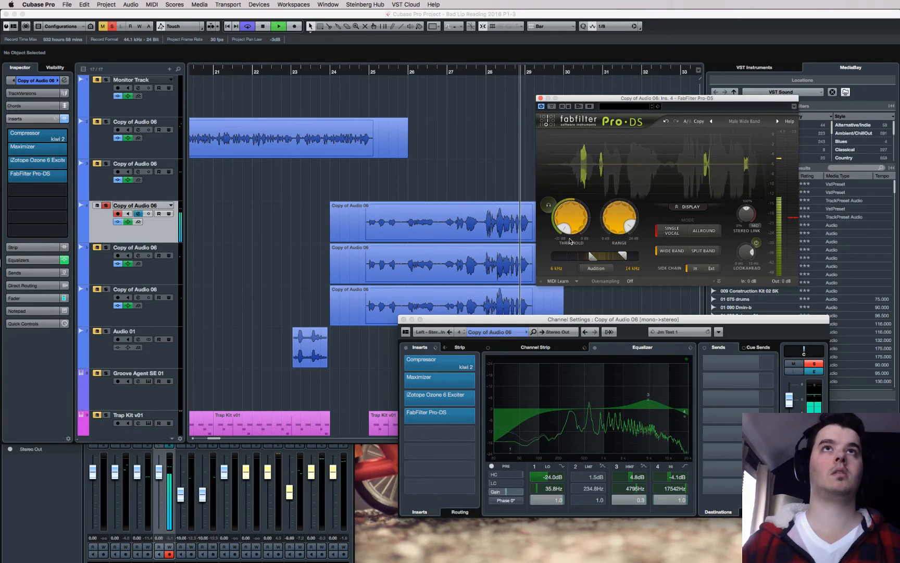
pyautogui.click(374, 73)
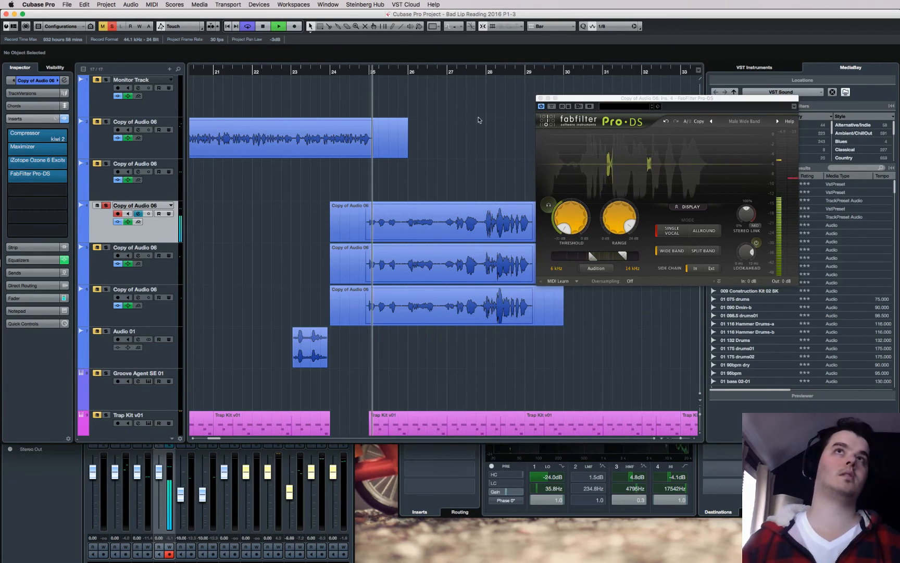
pyautogui.moveTo(569, 211)
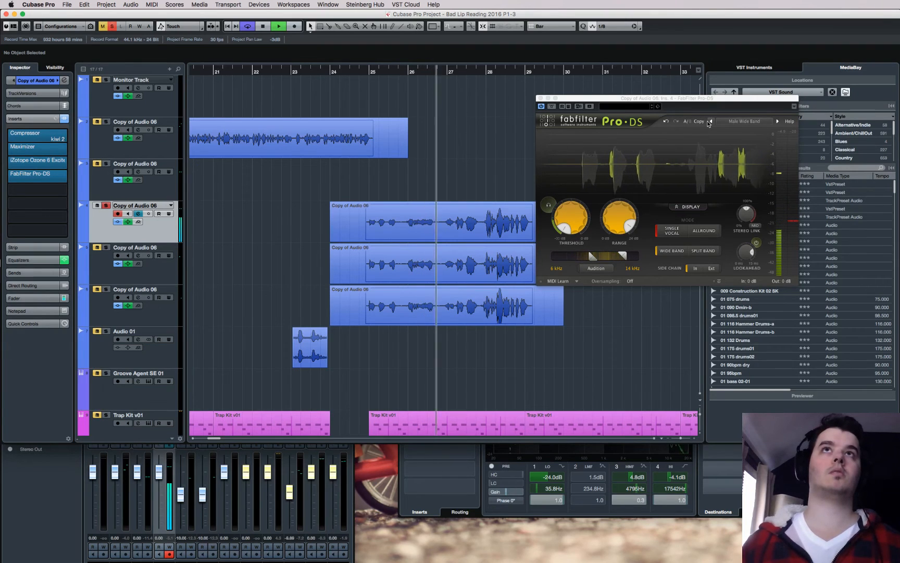
# - Reload the Single Vocal preset Male Wide Band in Pro-DS and lower its threshold moderately
pyautogui.click(735, 122)
pyautogui.moveTo(752, 139)
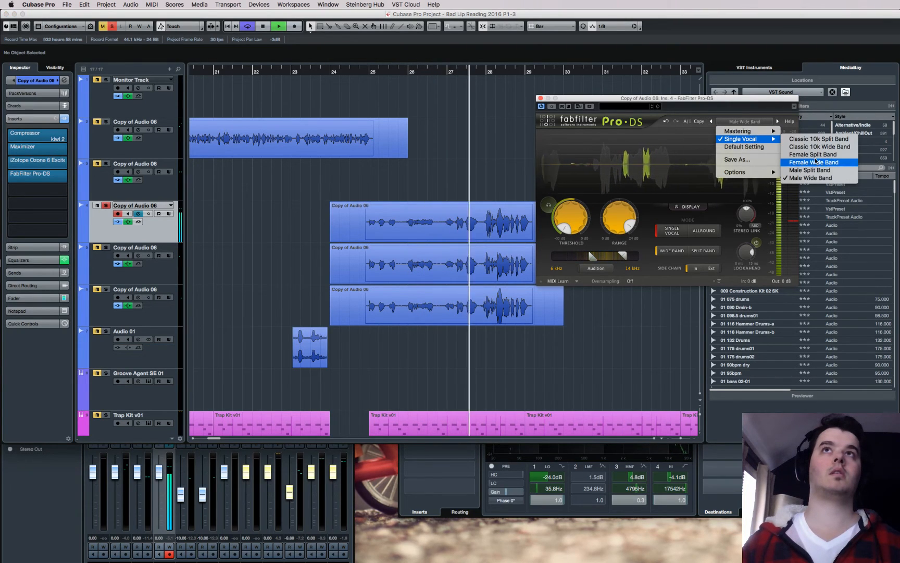
pyautogui.click(813, 178)
pyautogui.moveTo(623, 218)
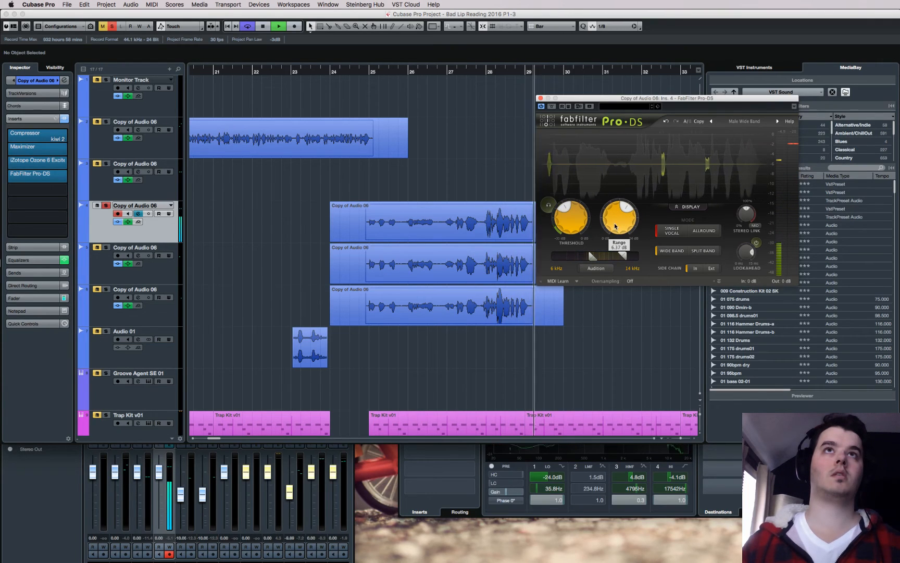
pyautogui.moveTo(561, 219)
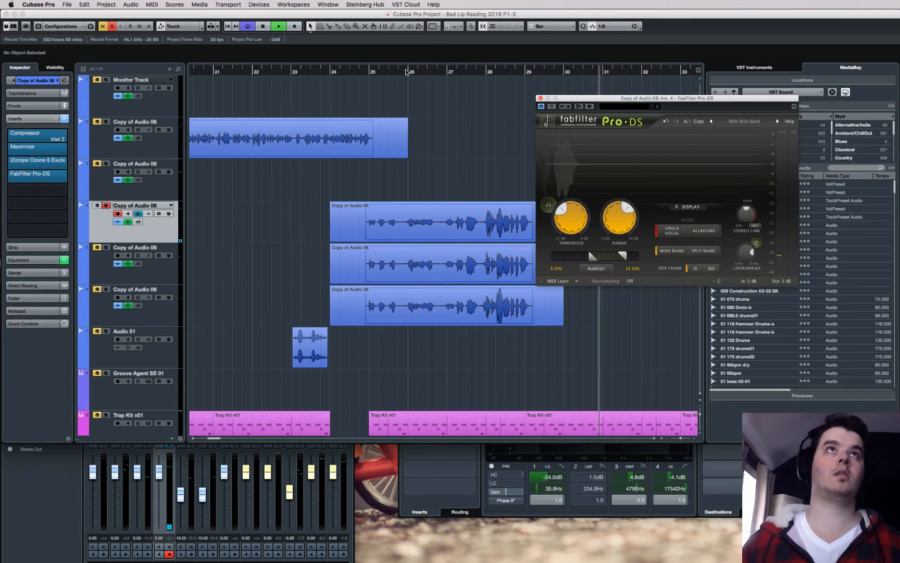
# - Replay the take from bar 25, compare it with Pro-DS bypassed, then close the plug-in and stop playback
pyautogui.click(365, 71)
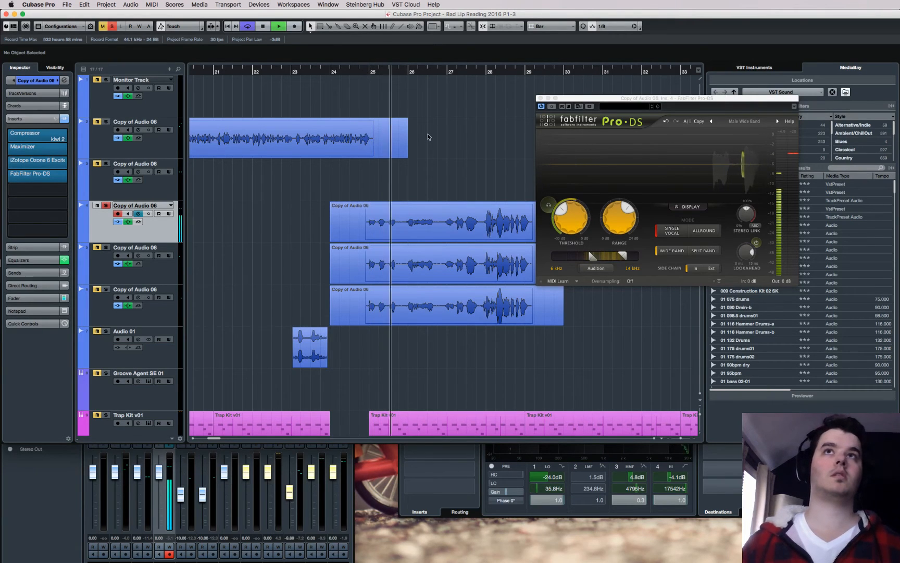
pyautogui.click(553, 107)
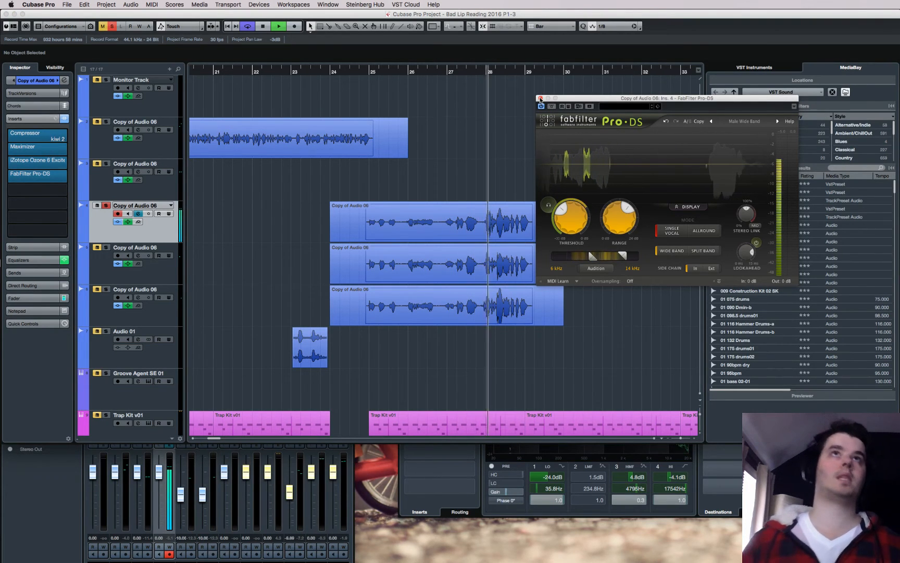
pyautogui.click(541, 98)
pyautogui.press('space')
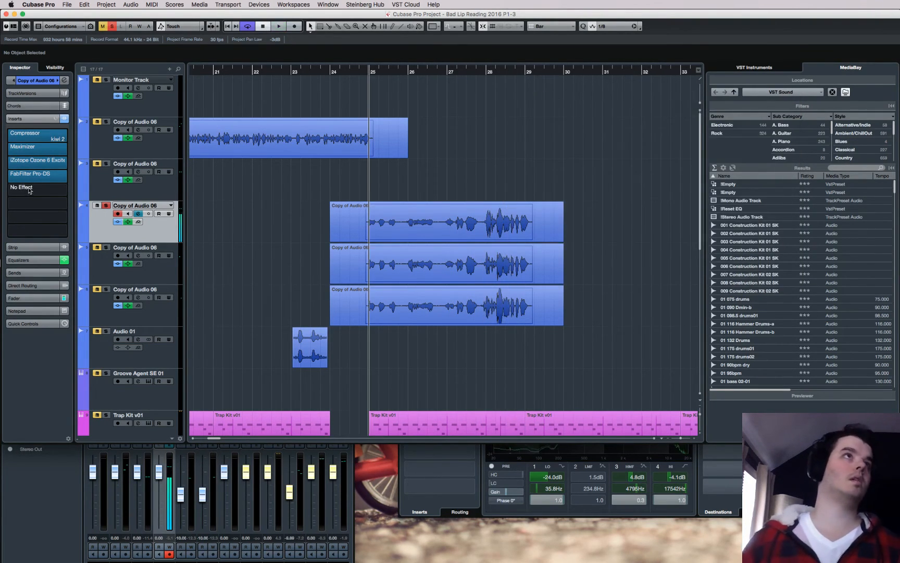
# - Copy the lead take's Pro-DS setting and paste it into a new FabFilter Pro-DS insert in slot four of the middle stacked take
pyautogui.rightClick(43, 182)
pyautogui.rightClick(47, 177)
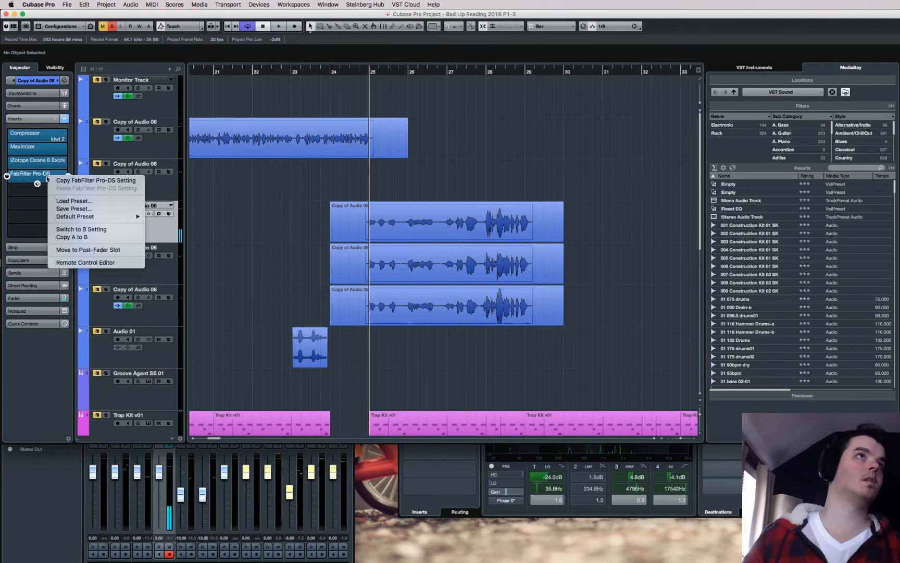
pyautogui.click(63, 181)
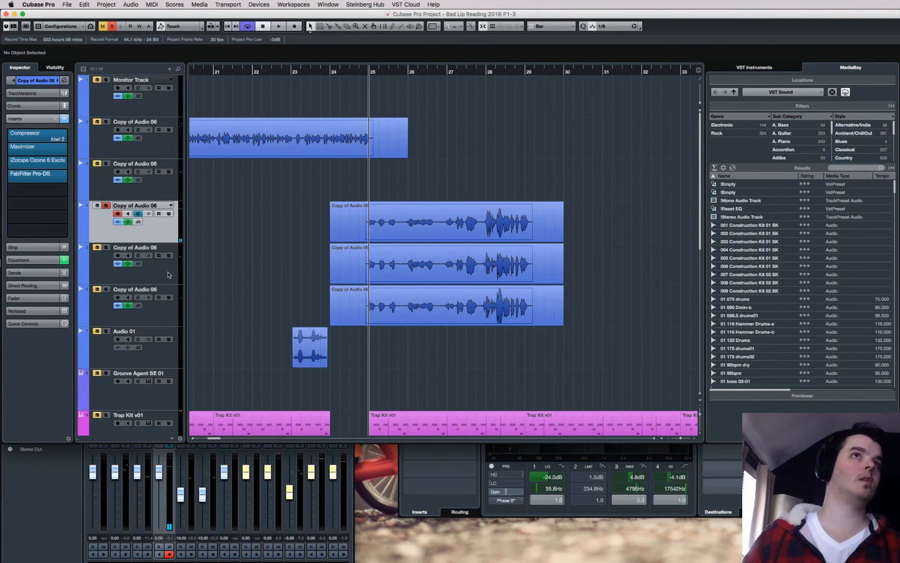
pyautogui.click(168, 275)
pyautogui.click(68, 177)
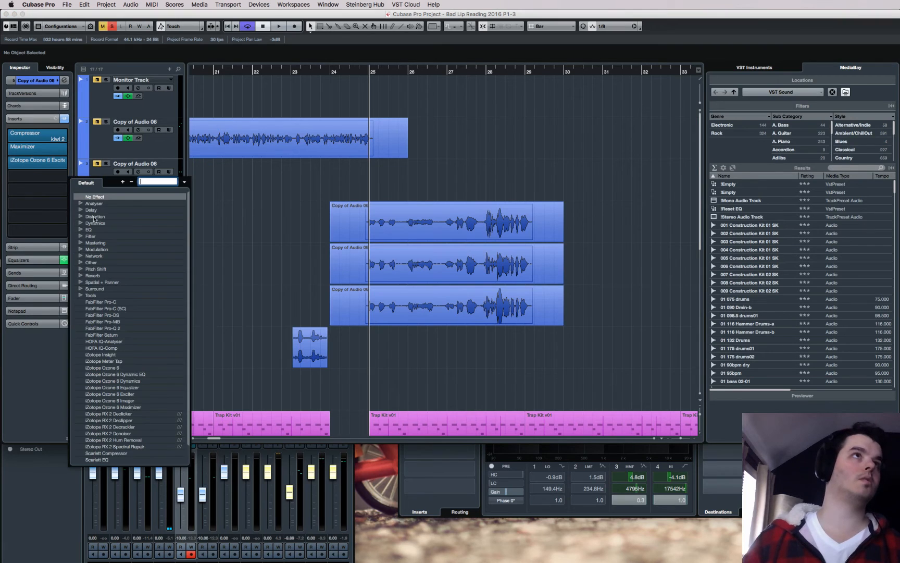
pyautogui.click(103, 315)
pyautogui.rightClick(51, 179)
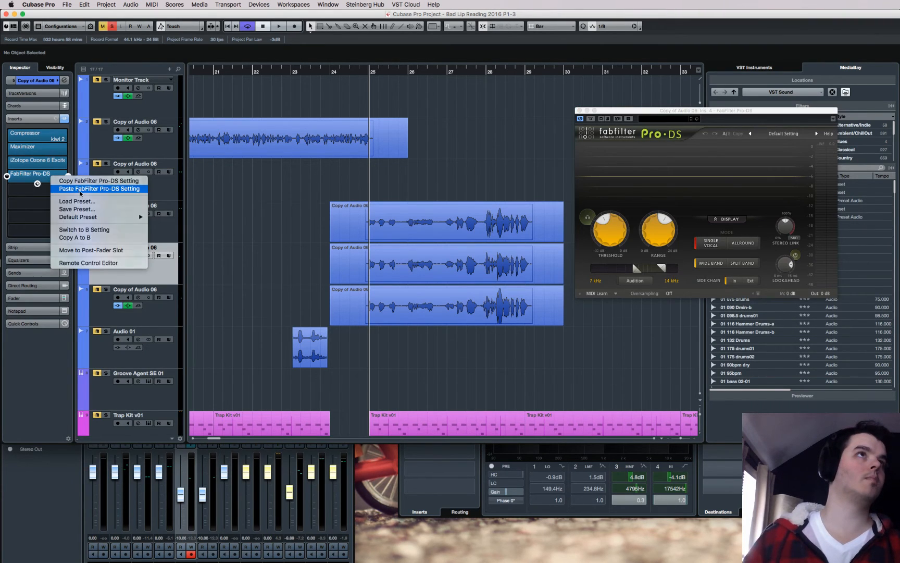
pyautogui.click(81, 190)
# - Add FabFilter Pro-DS to the fourth insert slot of the lowest stacked take, paste the copied setting and close the plug-in window
pyautogui.click(154, 311)
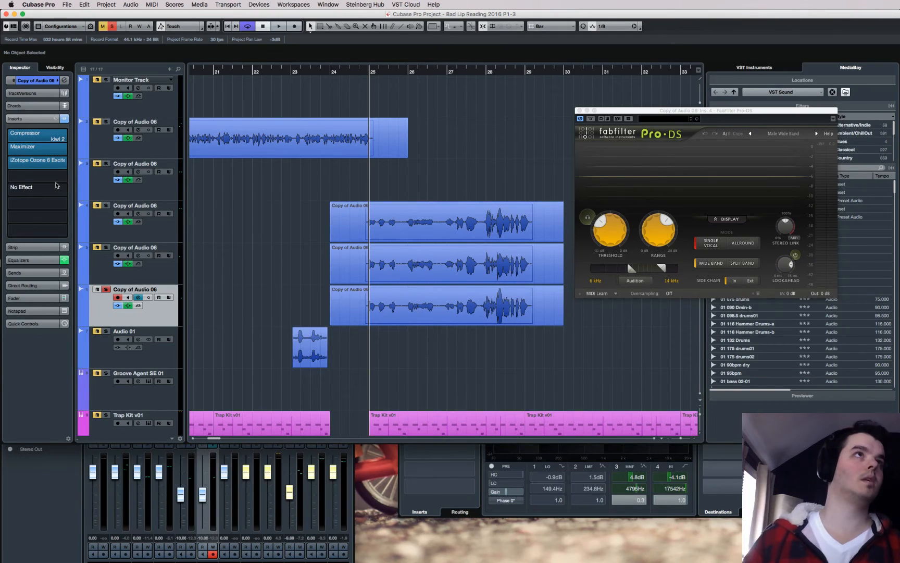
pyautogui.click(68, 177)
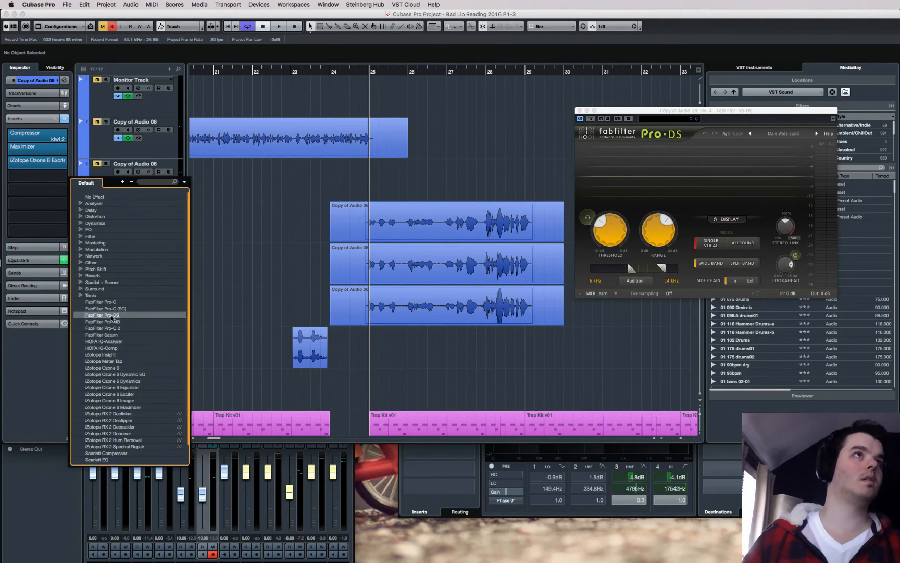
pyautogui.click(111, 315)
pyautogui.rightClick(54, 177)
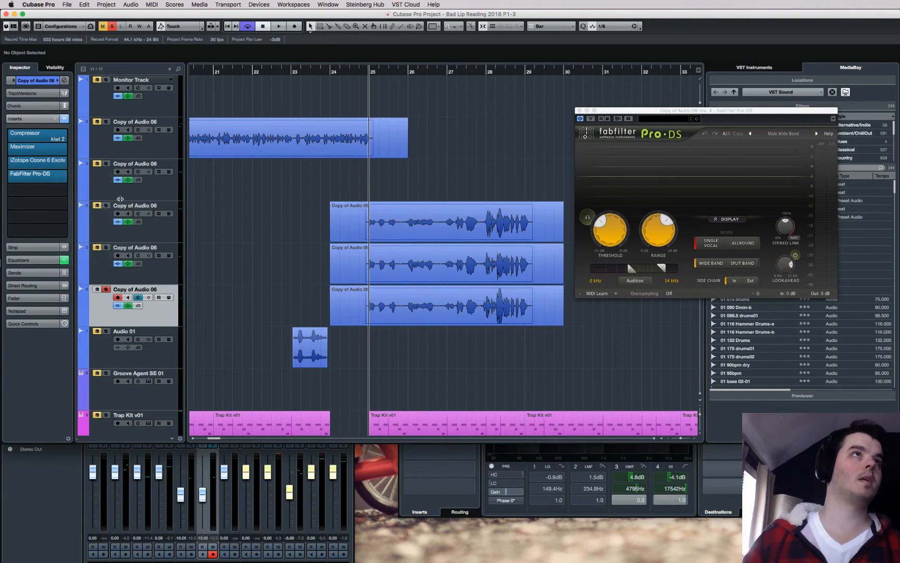
pyautogui.click(87, 189)
pyautogui.click(472, 147)
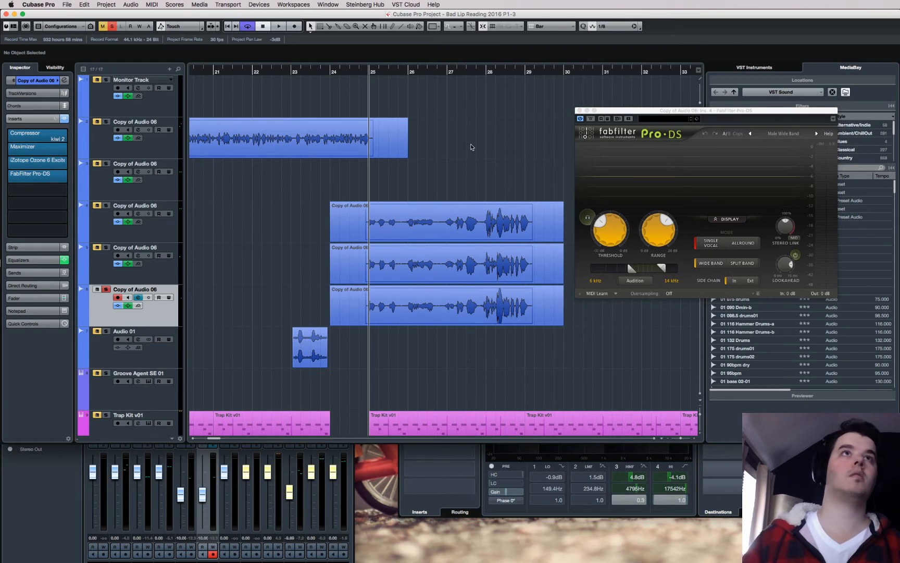
pyautogui.click(579, 111)
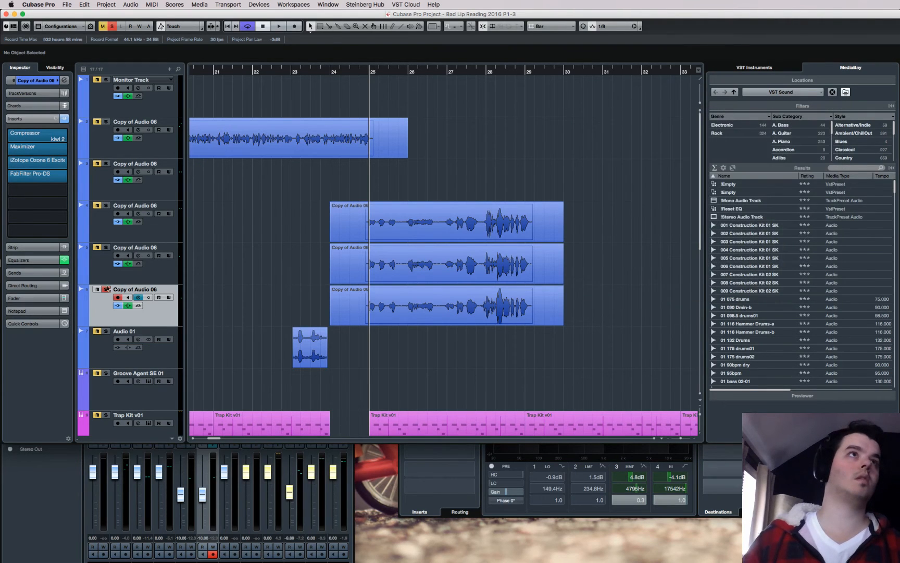
# - Play the unsoloed mix and set the middle stacked take's volume to -15
pyautogui.press('space')
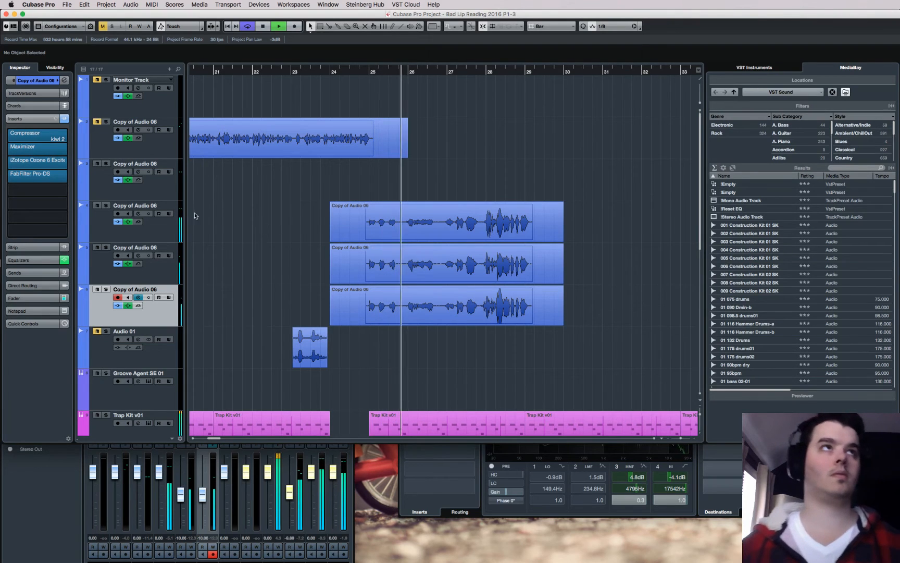
pyautogui.click(159, 271)
pyautogui.click(46, 82)
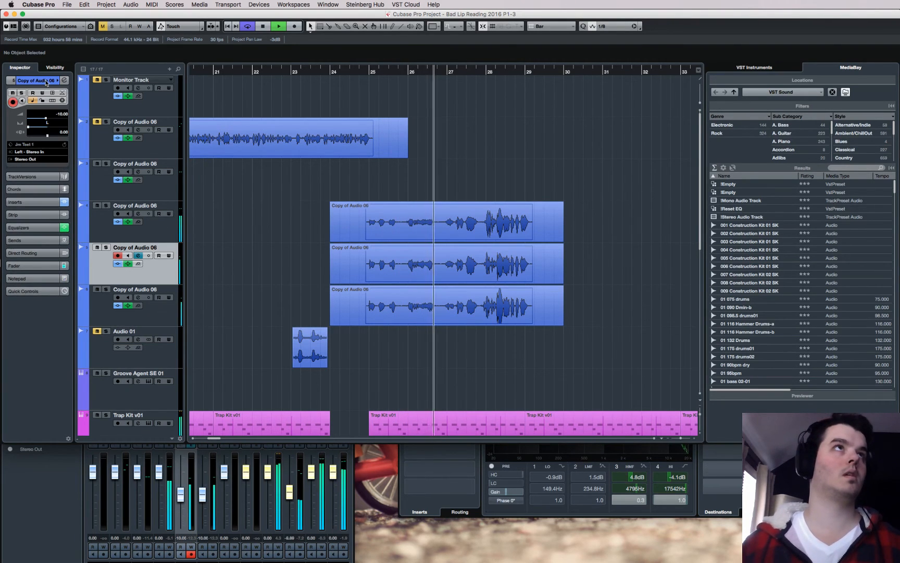
pyautogui.doubleClick(60, 115)
pyautogui.write('-15')
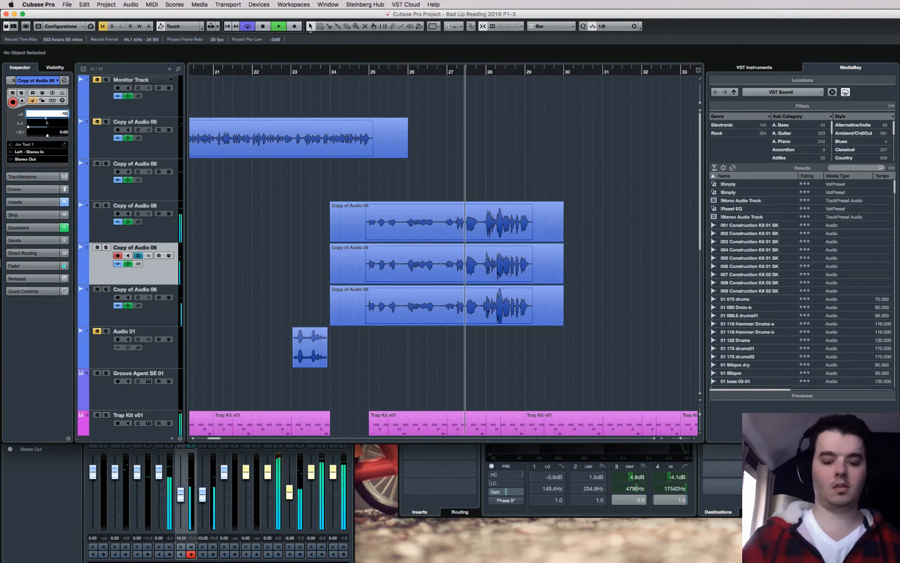
pyautogui.press('Return')
# - Set the lowest stacked take's volume to -15, listen to the balance and stop playback
pyautogui.click(165, 313)
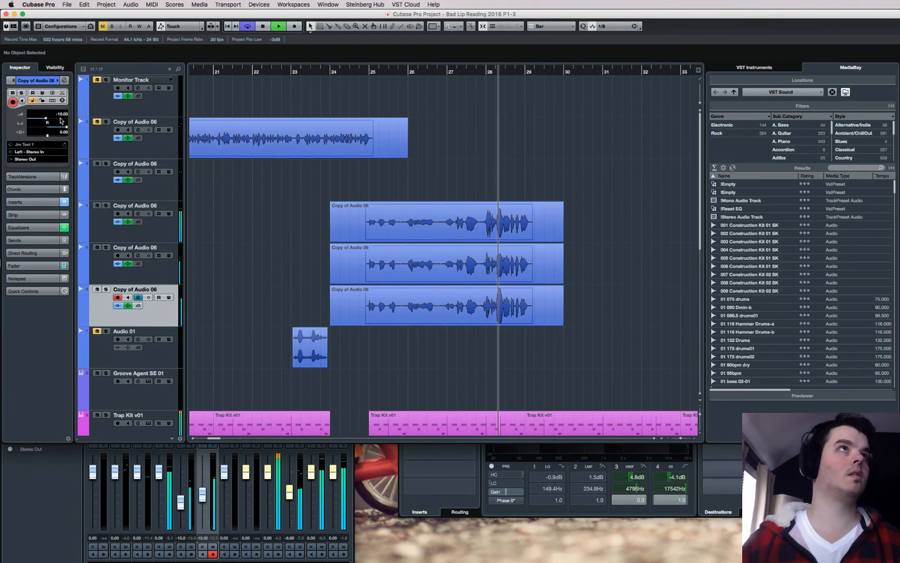
pyautogui.doubleClick(61, 113)
pyautogui.write('-15')
pyautogui.press('Return')
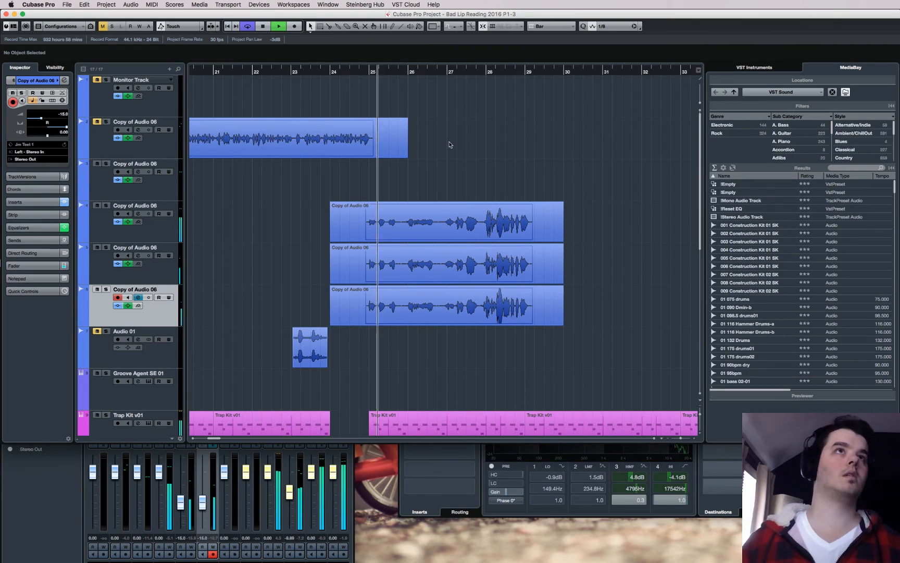
pyautogui.press('space')
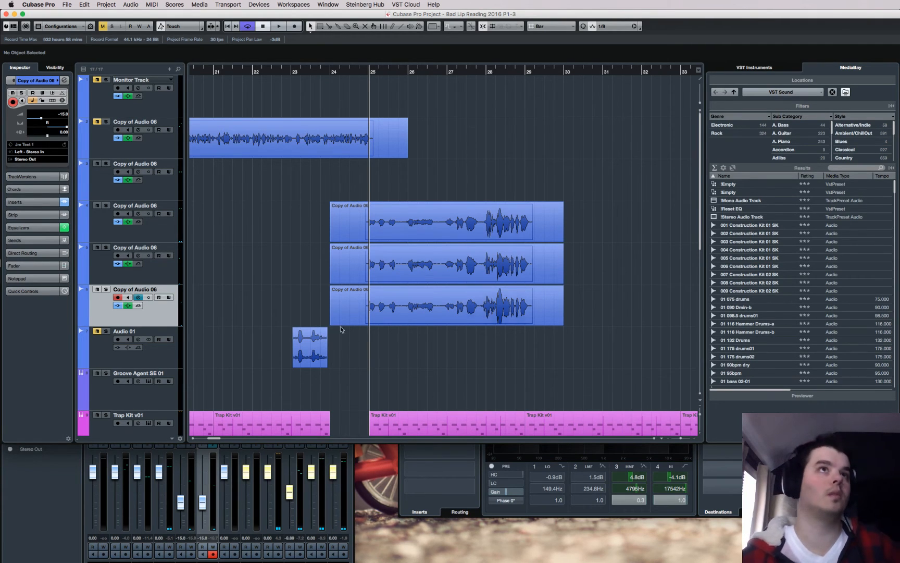
# - Add one stereo group channel track named Hook
pyautogui.rightClick(164, 319)
pyautogui.moveTo(205, 323)
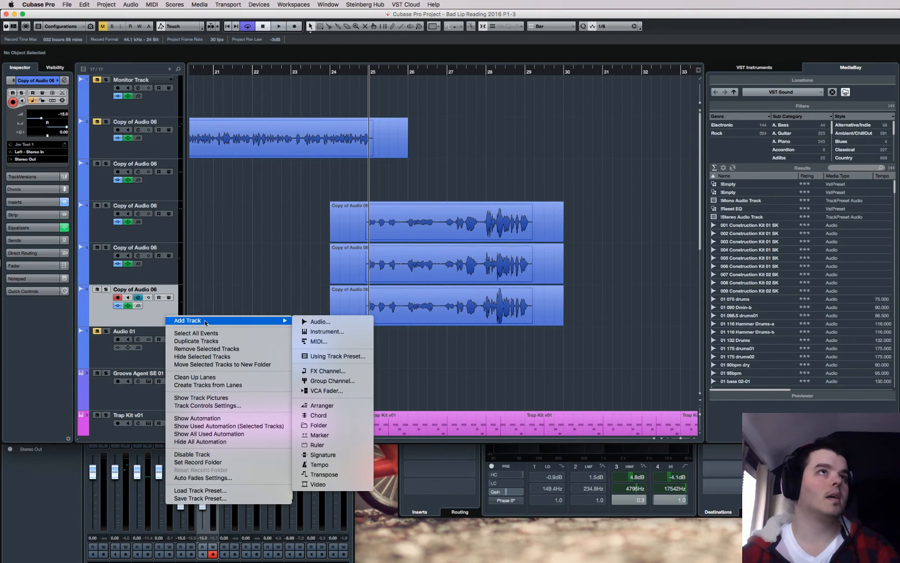
pyautogui.click(334, 382)
pyautogui.click(470, 210)
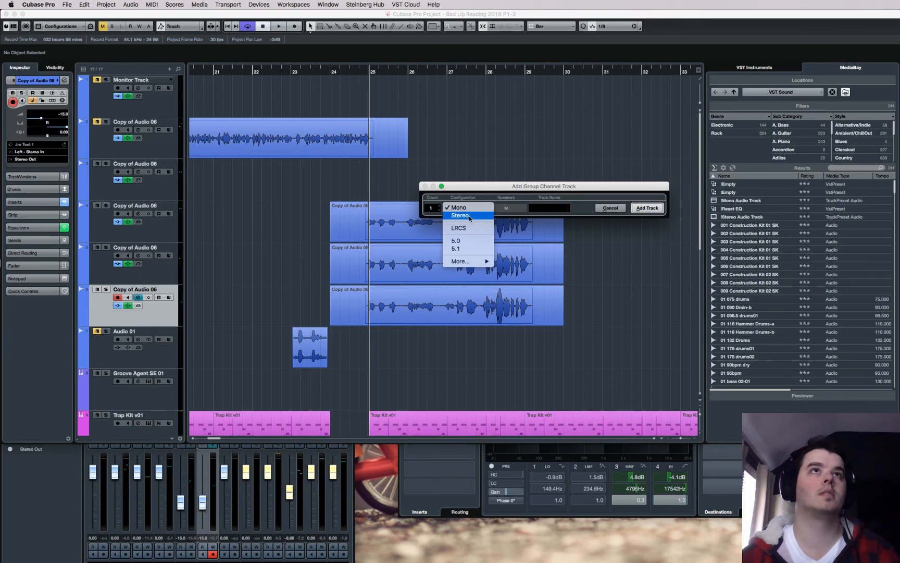
pyautogui.click(553, 215)
pyautogui.write('Hoo')
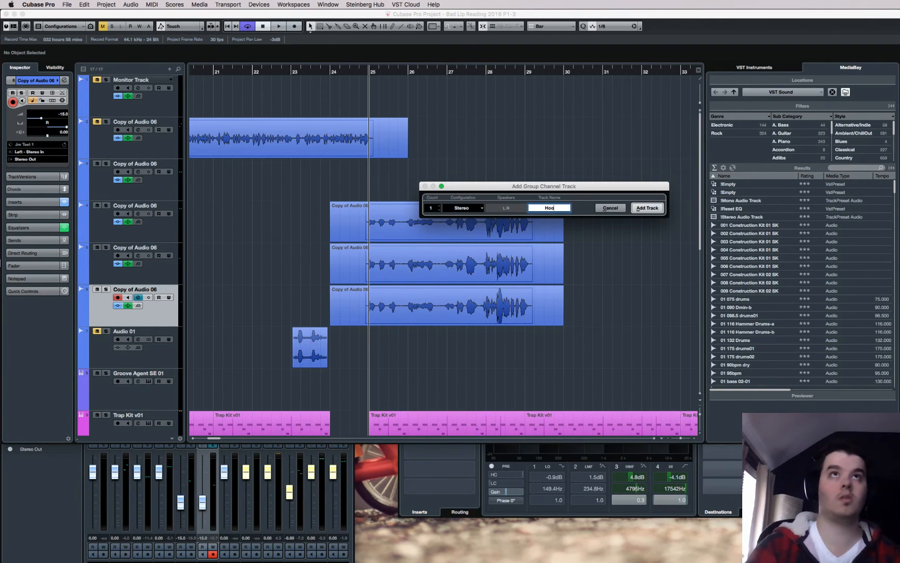
pyautogui.write('k')
pyautogui.press('Return')
# - Move the Hook group track directly above the three stacked Copy of Audio 06 takes
pyautogui.scroll(-10, 251, 275)
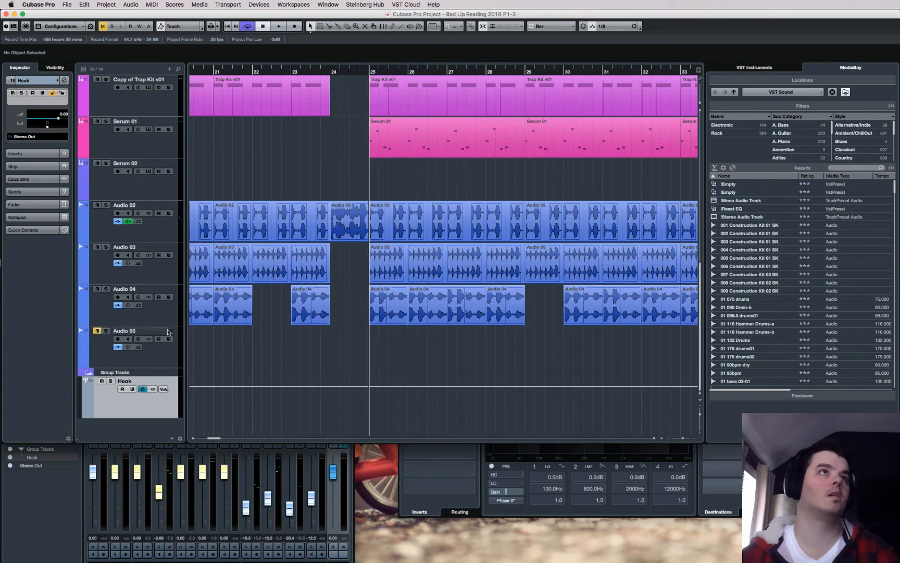
pyautogui.scroll(10, 130, 77)
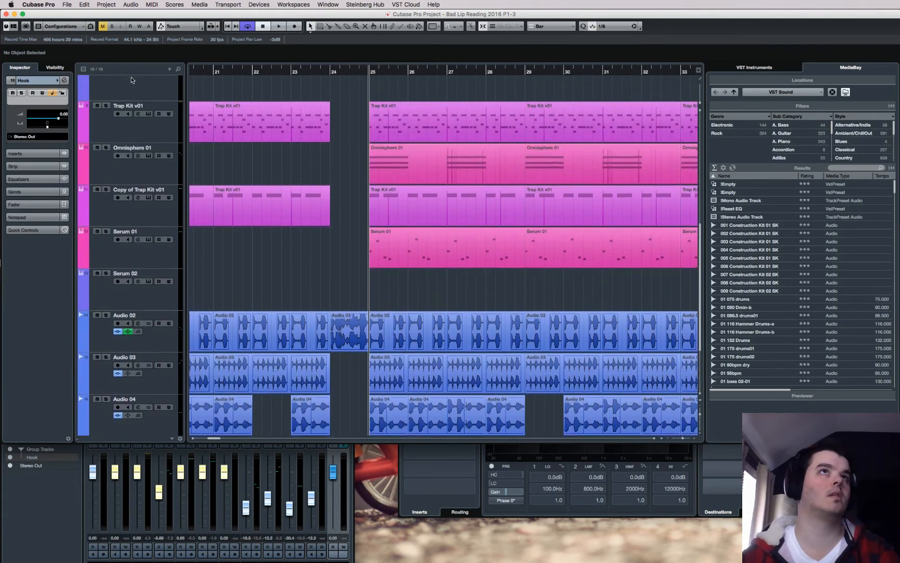
pyautogui.scroll(3, 131, 76)
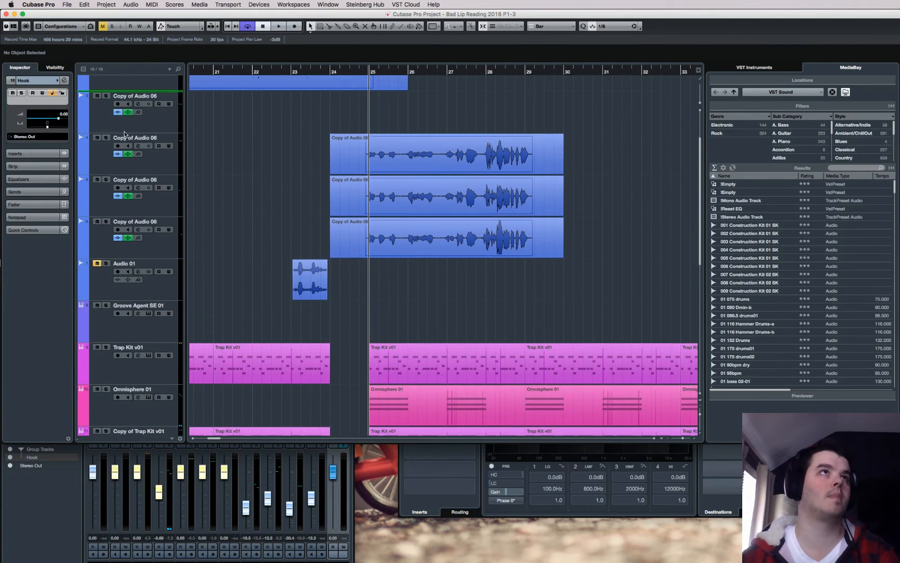
pyautogui.moveTo(118, 145); pyautogui.dragTo(158, 151)
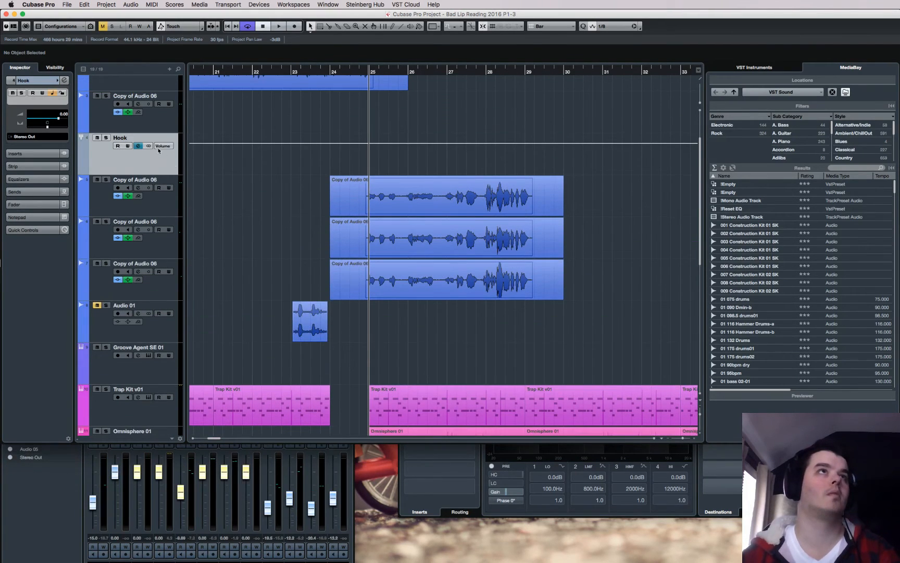
# - Add a folder track below the three stacked Copy of Audio 06 takes and move the Hook group and those takes into it
pyautogui.keyDown('shift'); pyautogui.click(167, 283); pyautogui.keyUp('shift')
pyautogui.rightClick(169, 284)
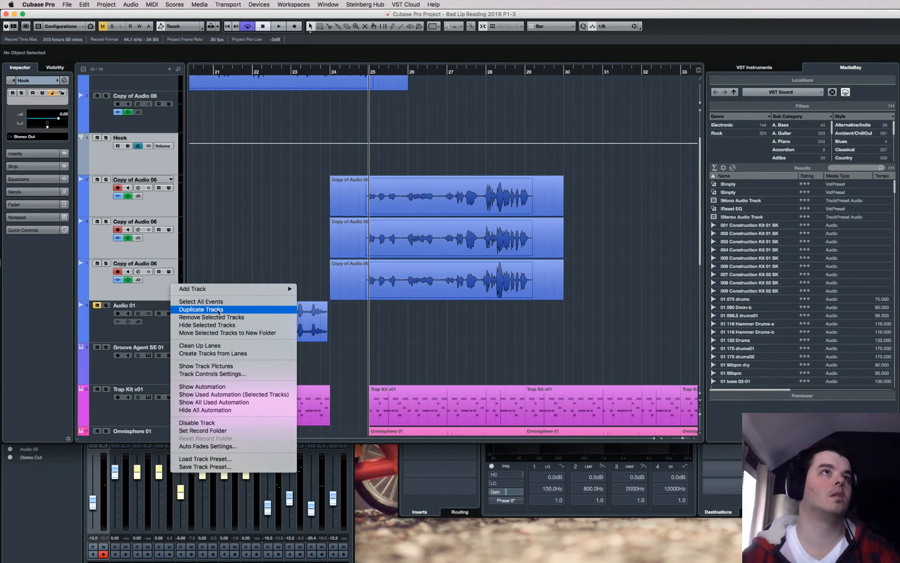
pyautogui.moveTo(224, 290)
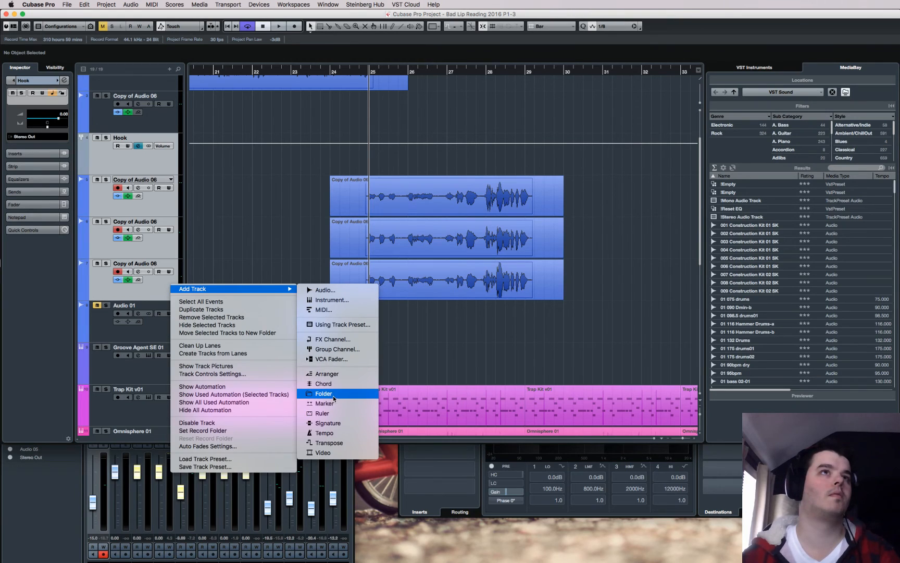
pyautogui.press('Escape')
pyautogui.click(166, 290)
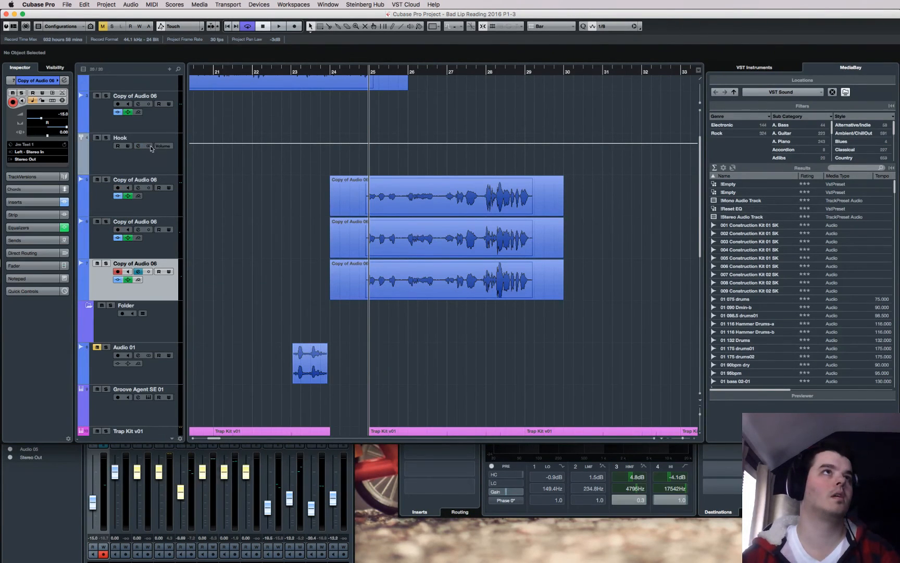
pyautogui.keyDown('shift'); pyautogui.click(164, 151); pyautogui.keyUp('shift')
pyautogui.moveTo(159, 292); pyautogui.dragTo(157, 317)
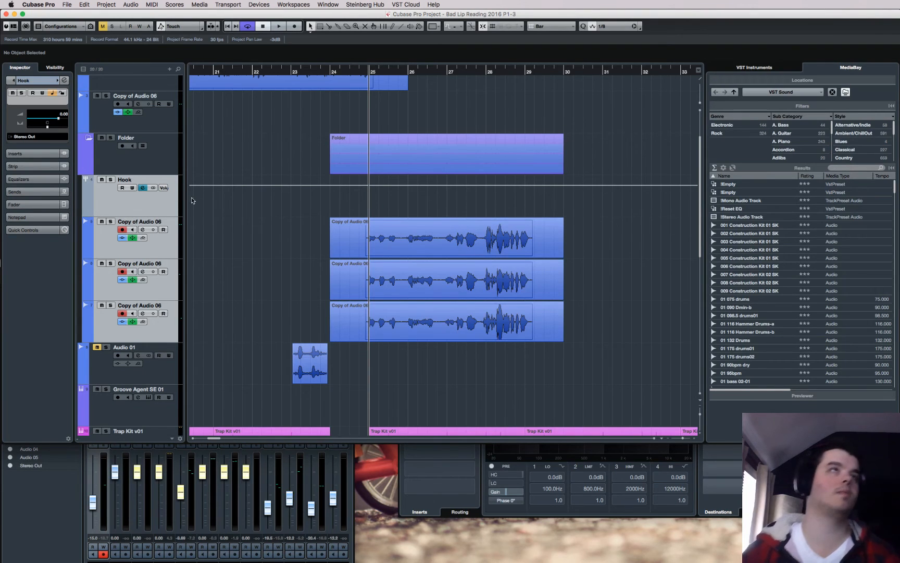
# - Route the output of each of the three stacked Copy of Audio 06 takes to the Hook group
pyautogui.click(164, 208)
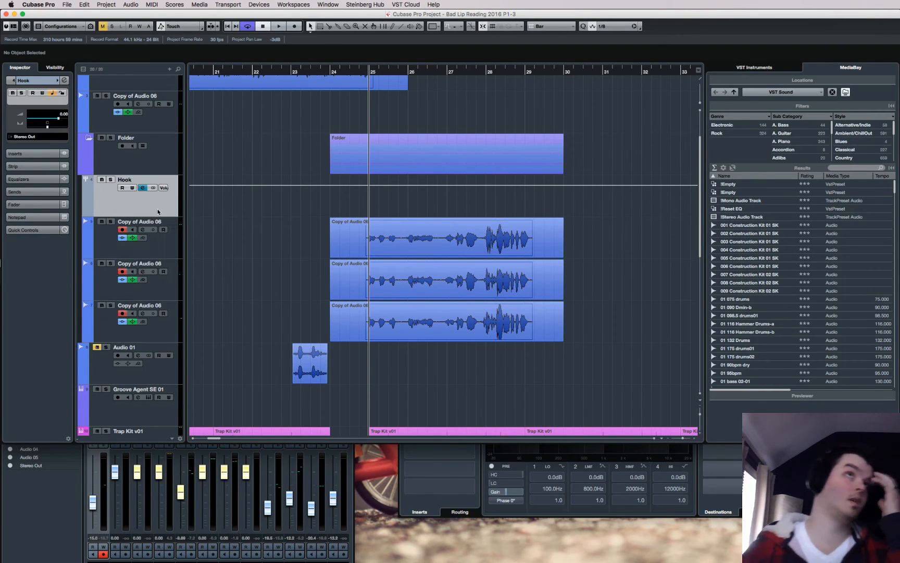
pyautogui.click(156, 248)
pyautogui.click(31, 159)
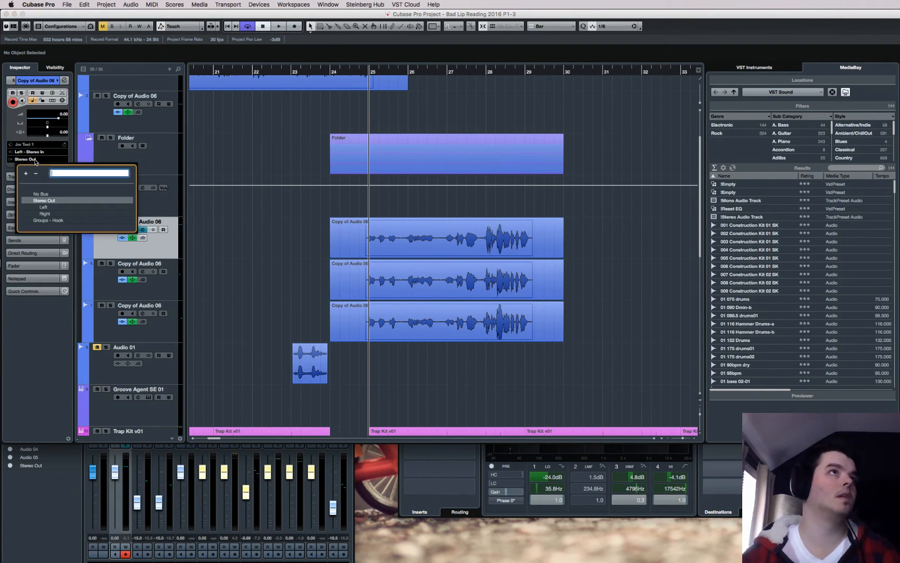
pyautogui.click(47, 220)
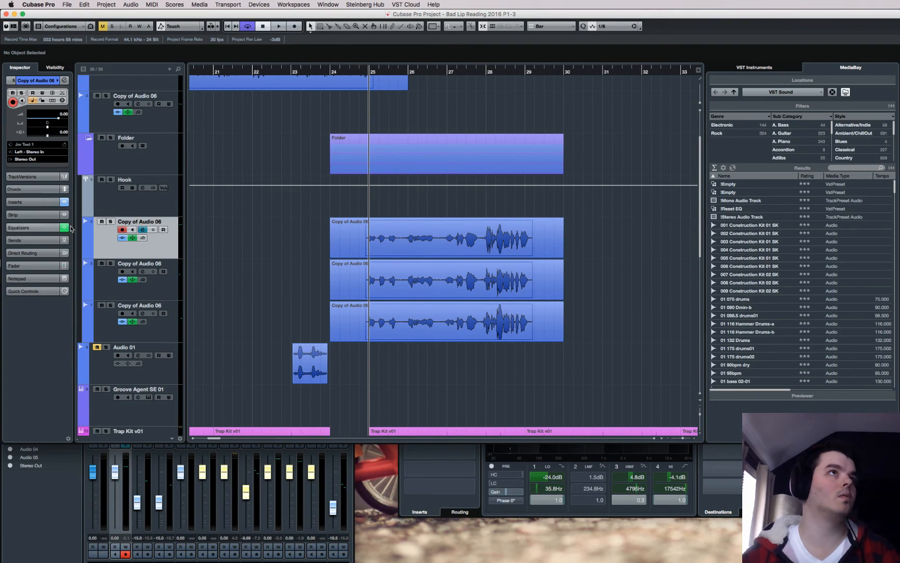
pyautogui.click(166, 292)
pyautogui.click(47, 162)
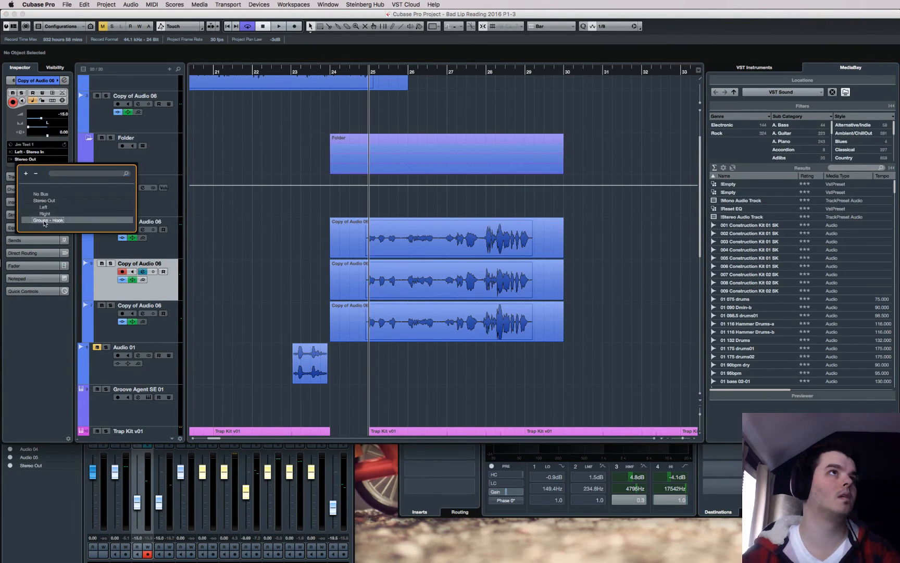
pyautogui.click(45, 225)
pyautogui.press('Down')
pyautogui.click(37, 159)
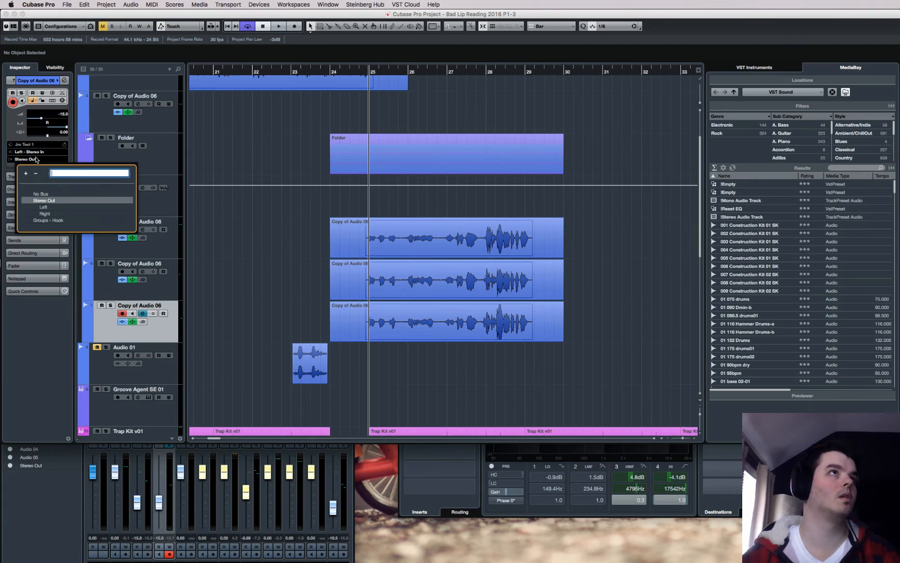
pyautogui.click(65, 220)
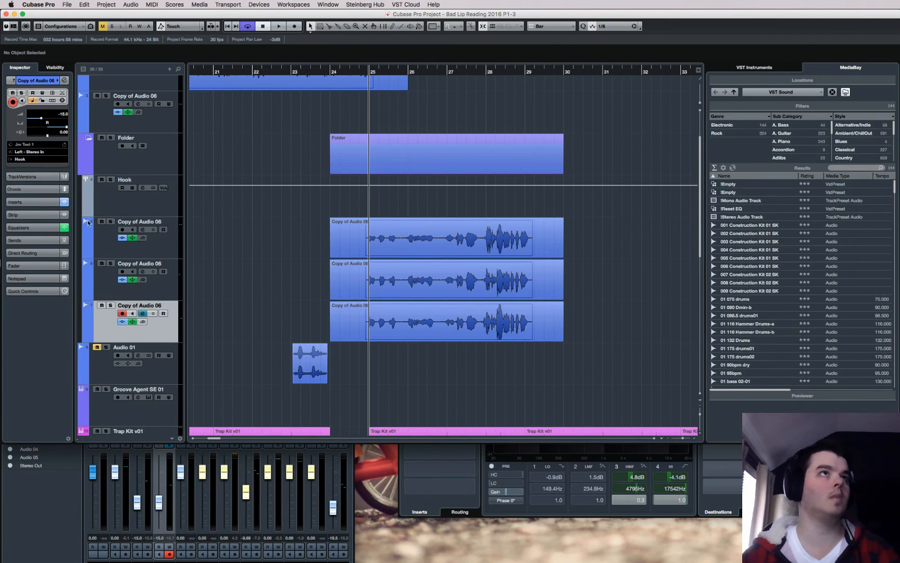
# - Add a stereo FX channel track with the REVerence effect
pyautogui.click(127, 204)
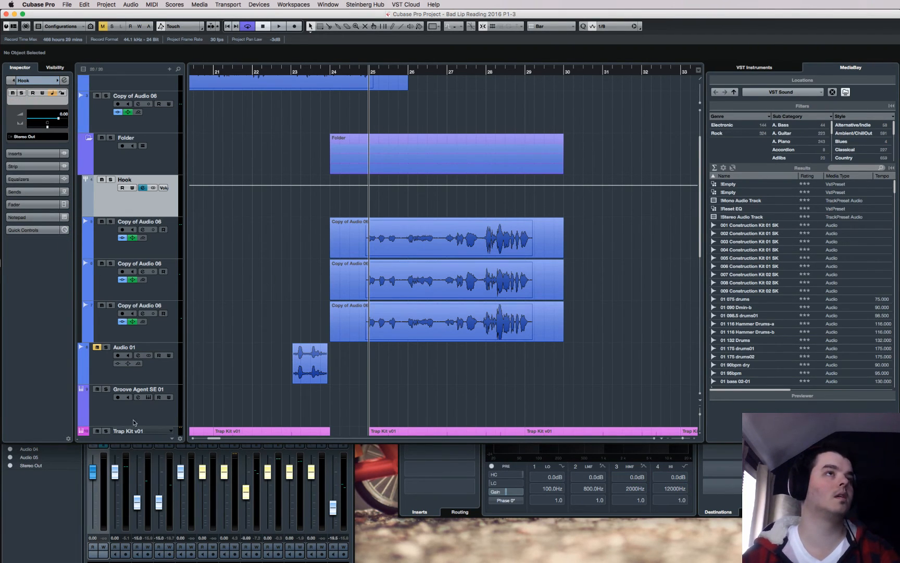
pyautogui.scroll(-10, 133, 423)
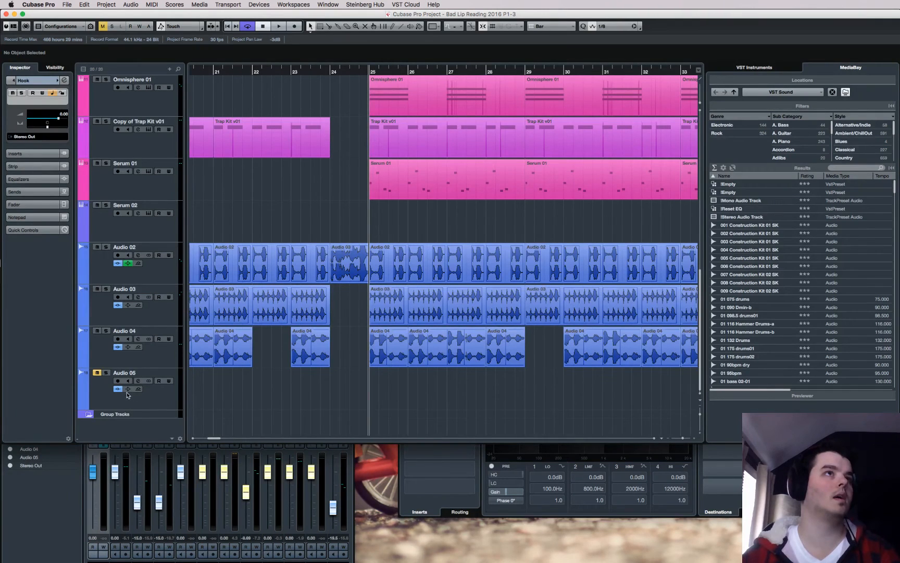
pyautogui.rightClick(122, 433)
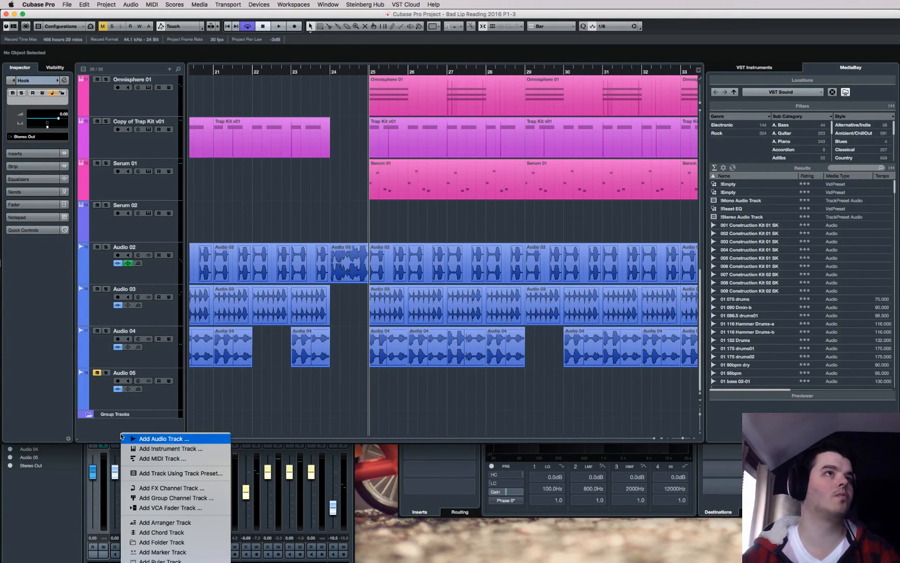
pyautogui.click(176, 490)
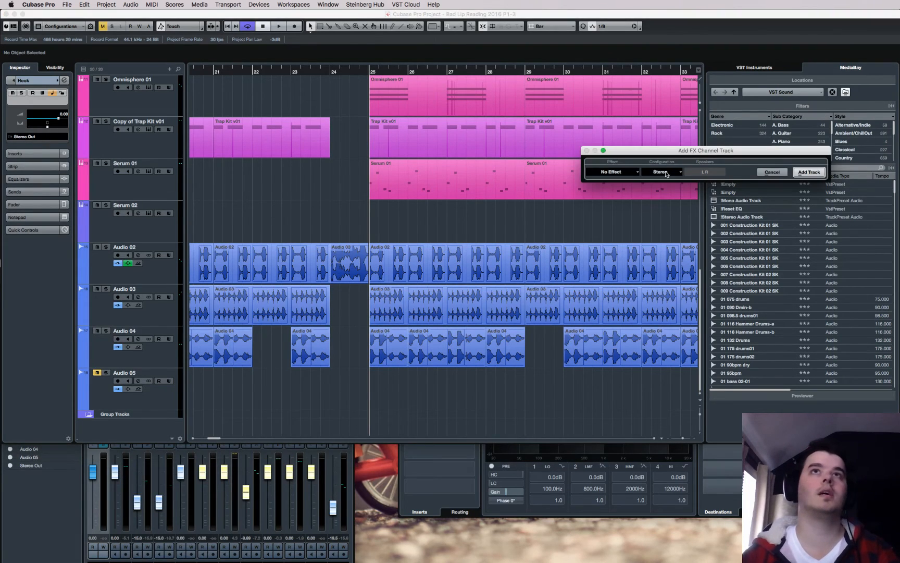
pyautogui.click(625, 172)
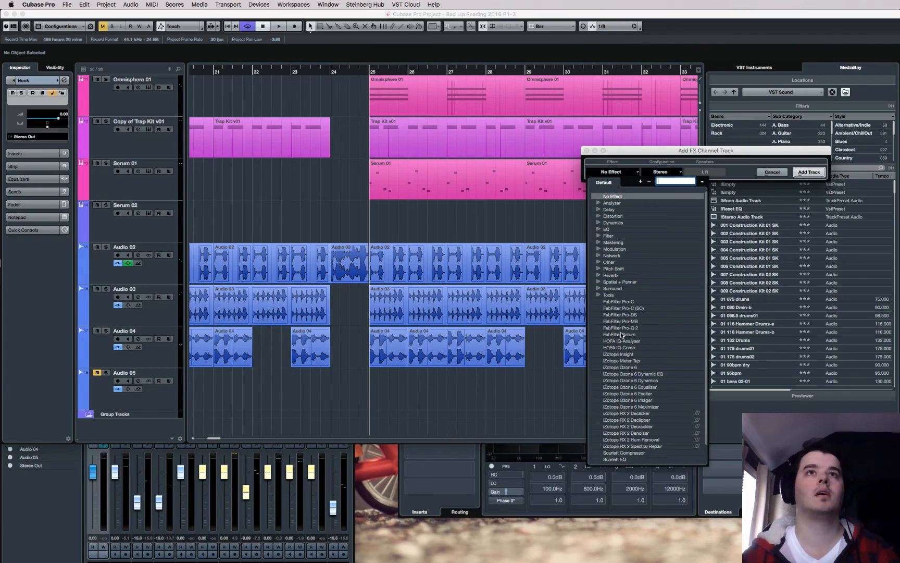
pyautogui.click(598, 276)
pyautogui.click(626, 290)
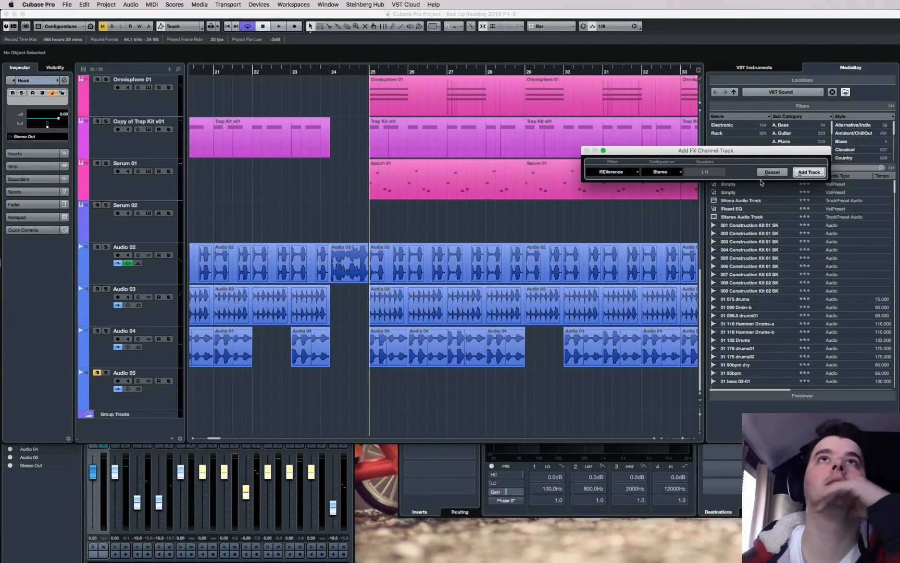
pyautogui.press('Return')
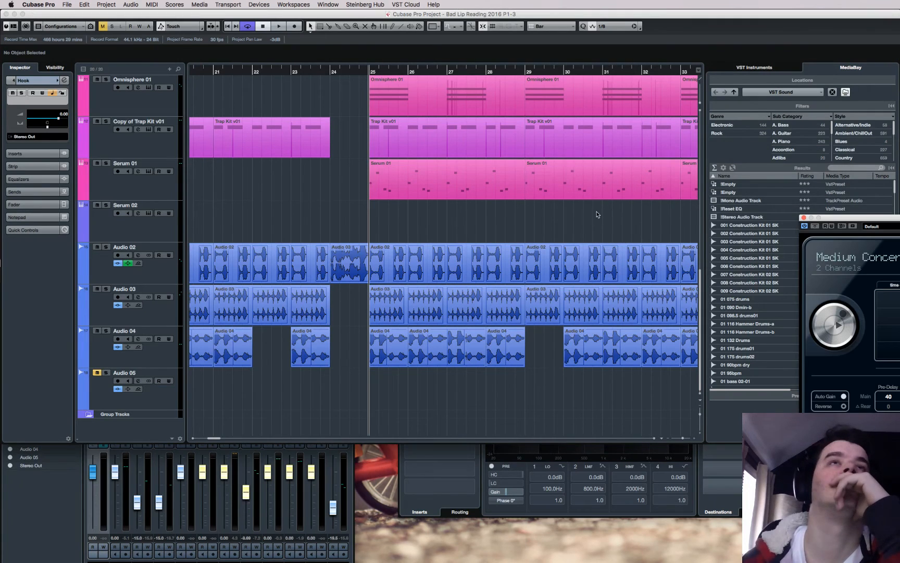
pyautogui.moveTo(895, 226); pyautogui.dragTo(392, 146)
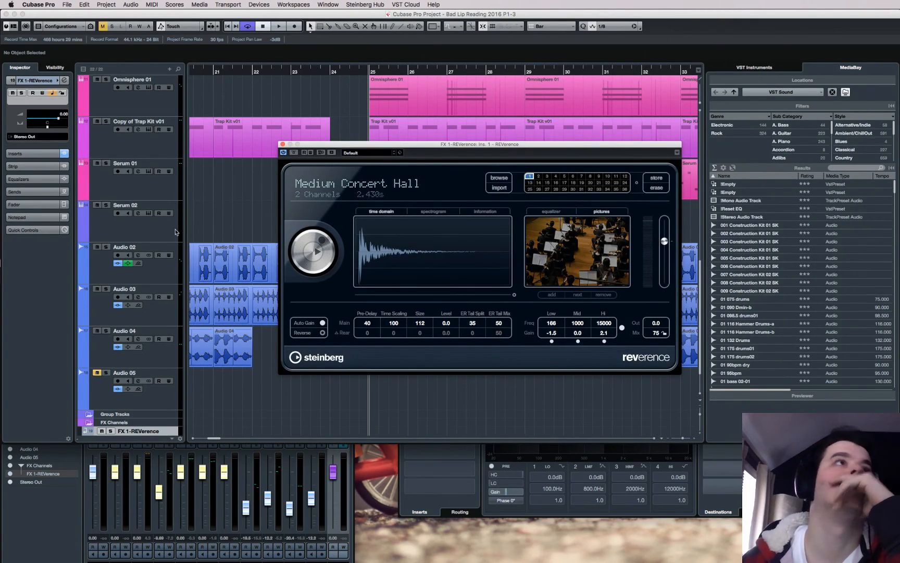
# - Assign the Hook group's first send to FX 1-REVerence, keeping the reverb window clear of the track list
pyautogui.scroll(5, 141, 228)
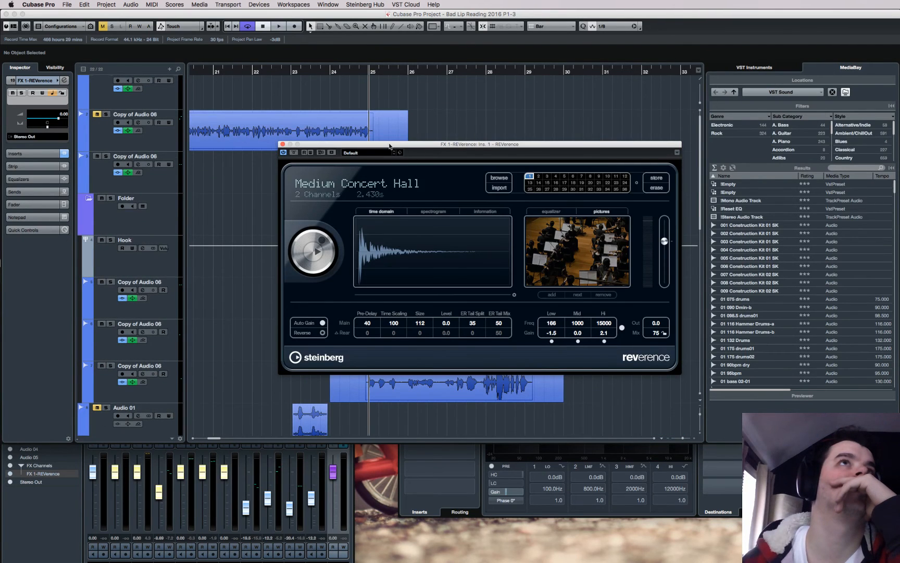
pyautogui.moveTo(390, 146); pyautogui.dragTo(530, 70)
pyautogui.click(153, 270)
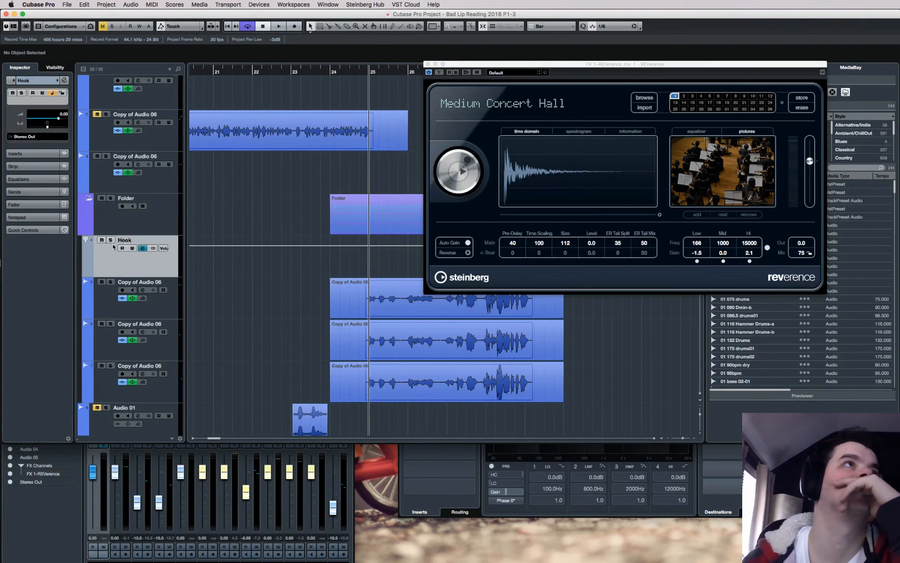
pyautogui.click(21, 191)
pyautogui.click(9, 148)
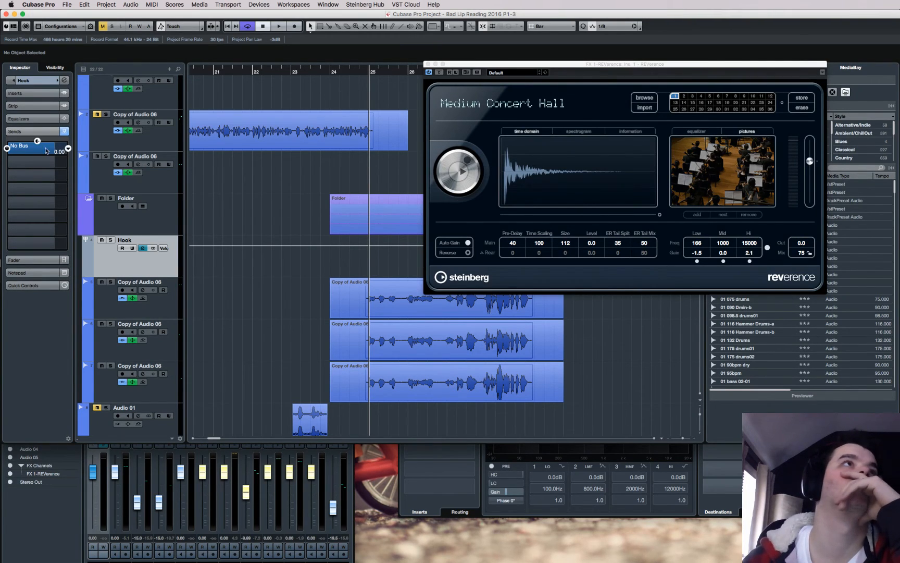
pyautogui.click(70, 150)
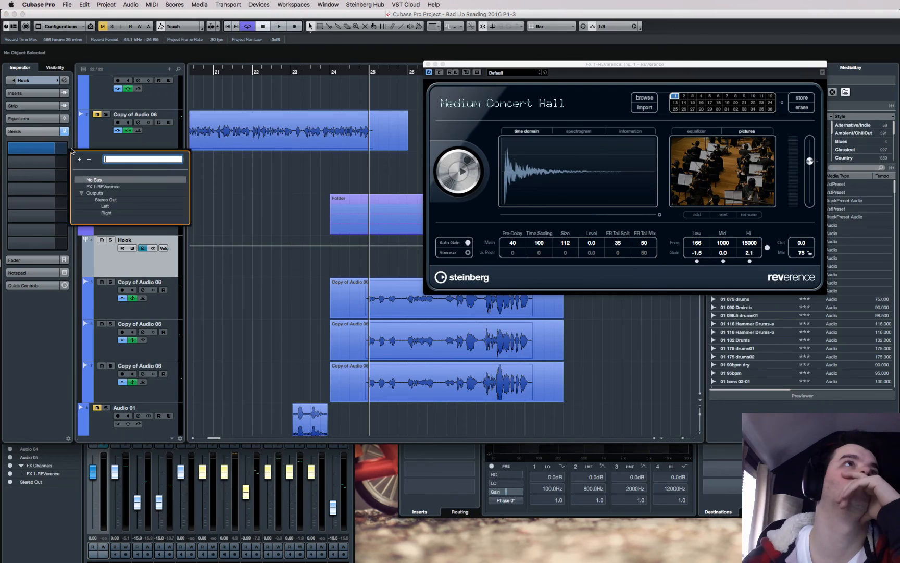
pyautogui.click(102, 186)
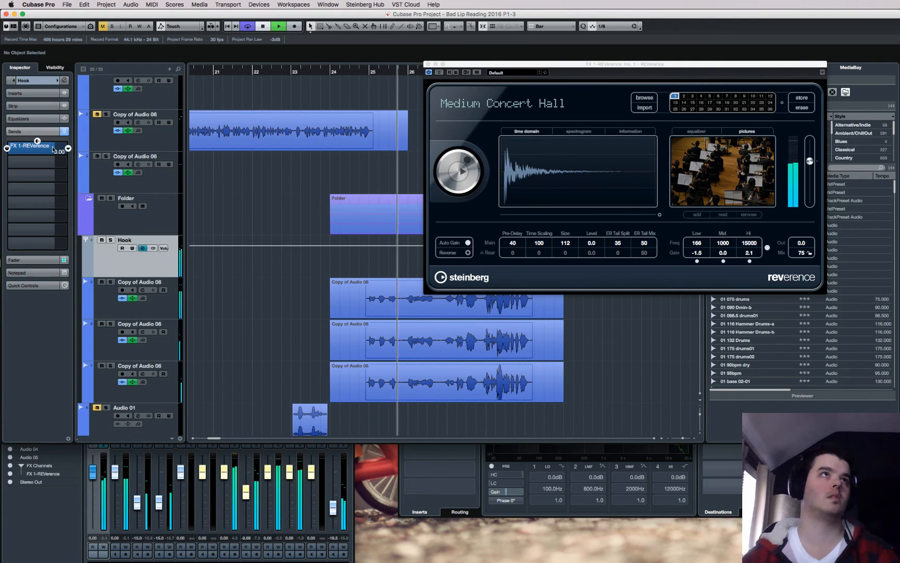
# - Set the Hook group's REVerence send level to -16.0 while listening to the mix, and save the project
pyautogui.press('space')
pyautogui.moveTo(53, 150); pyautogui.dragTo(25, 152)
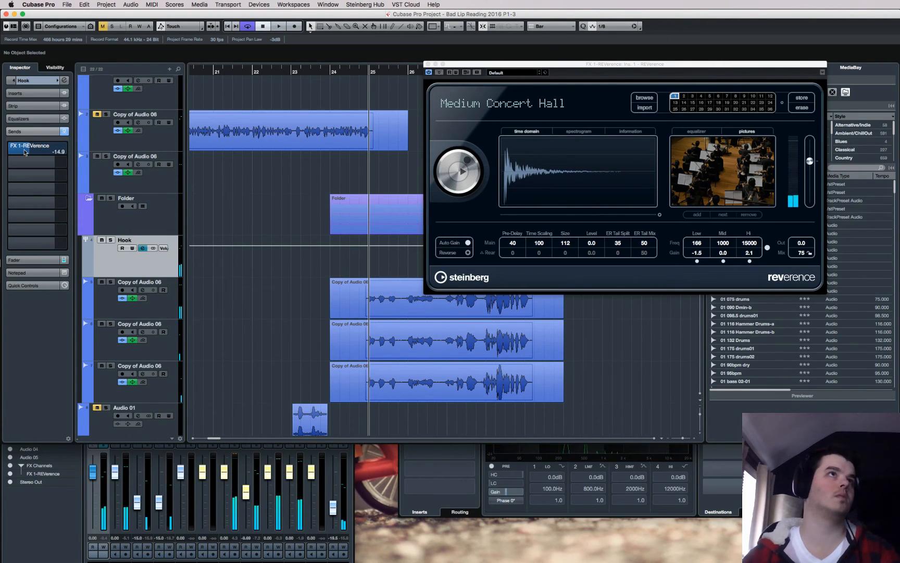
pyautogui.press('space')
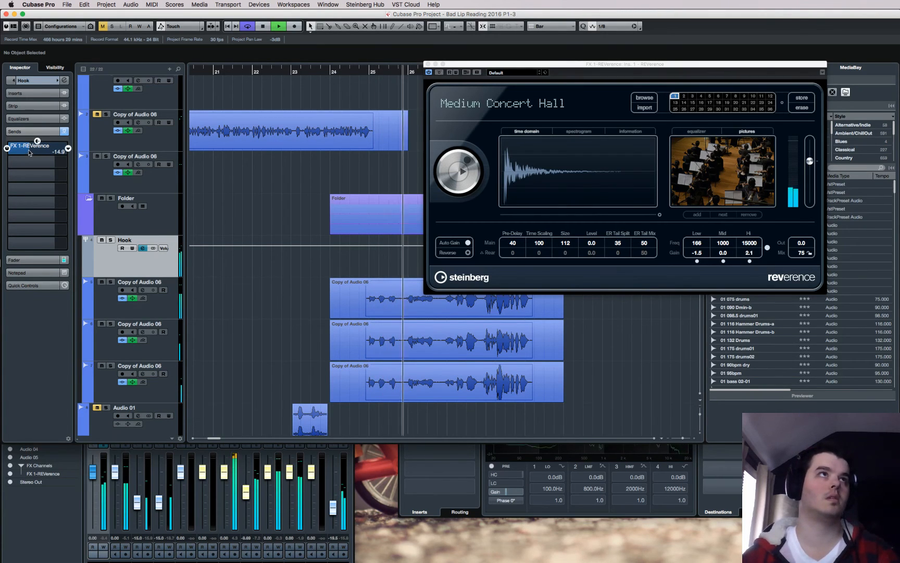
pyautogui.moveTo(30, 152); pyautogui.dragTo(27, 152)
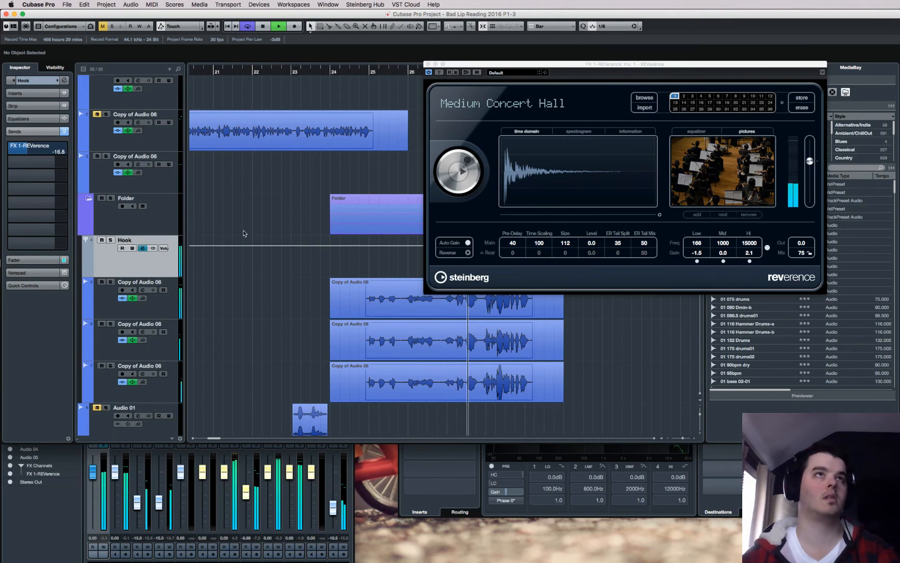
pyautogui.moveTo(30, 152); pyautogui.dragTo(31, 152)
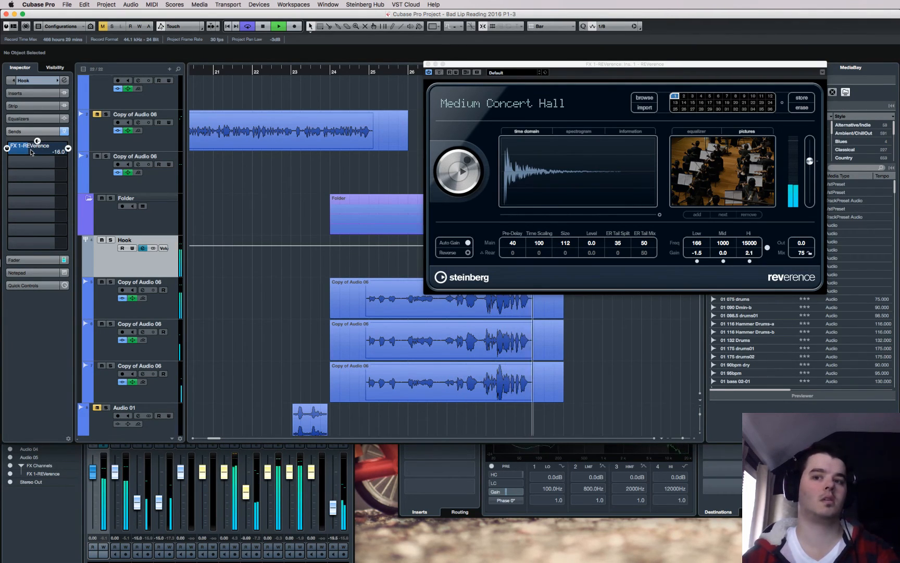
pyautogui.press('space')
pyautogui.press('super+s')
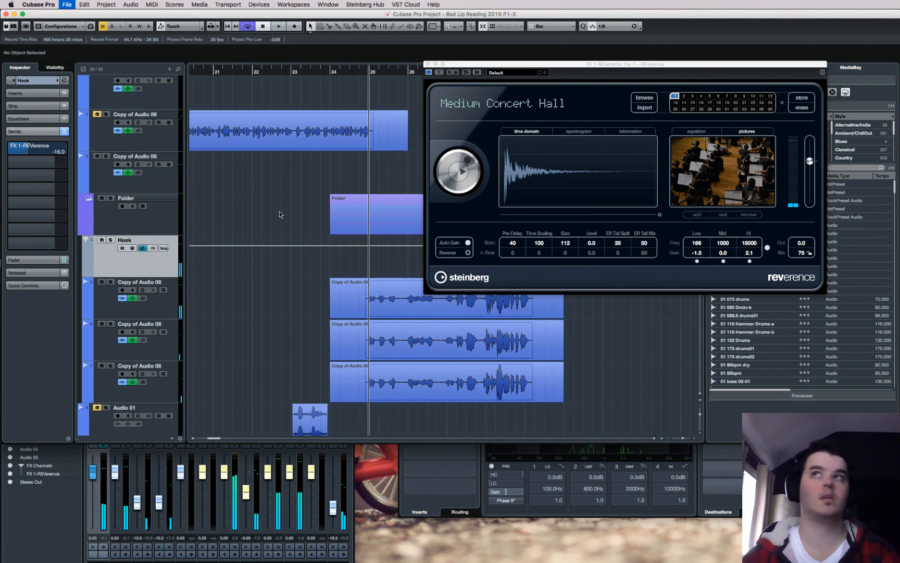
pyautogui.scroll(-5, 278, 211)
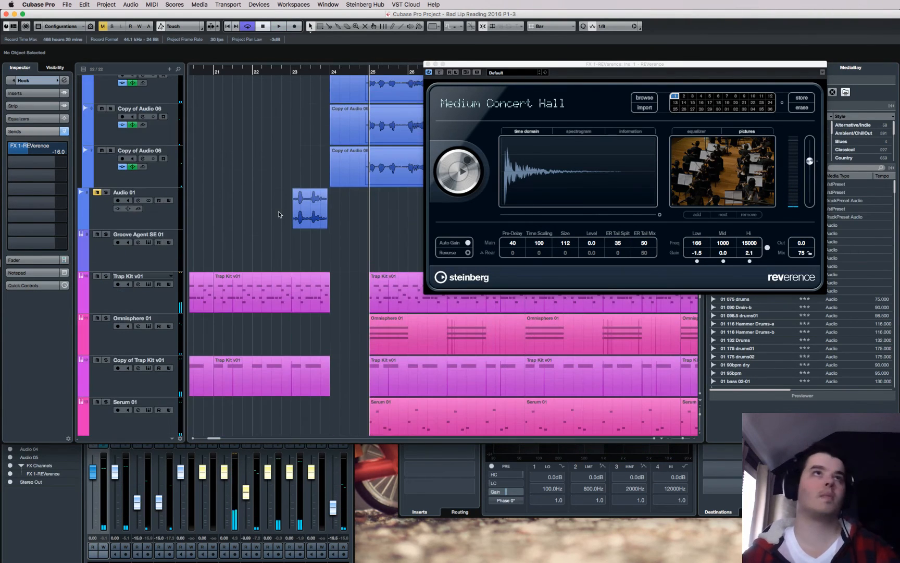
pyautogui.scroll(-7, 279, 211)
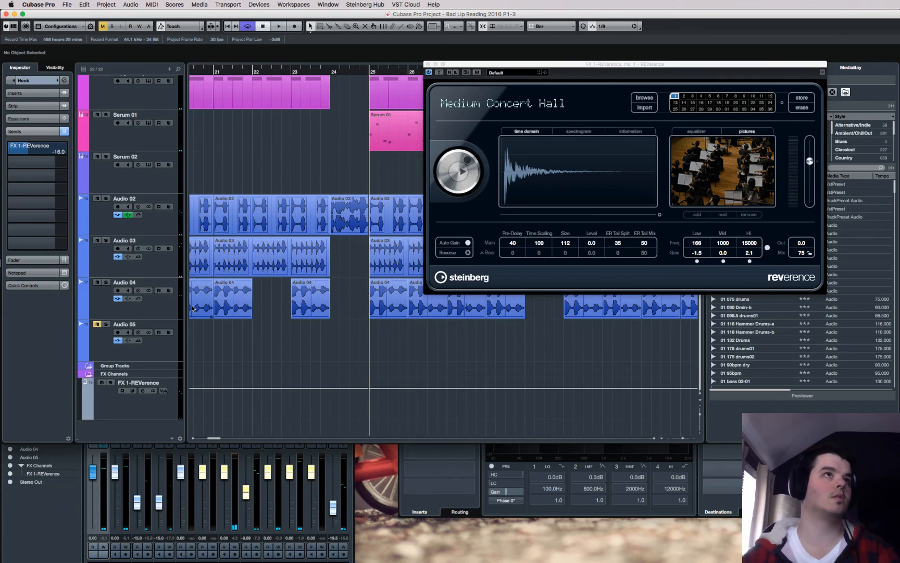
pyautogui.rightClick(148, 434)
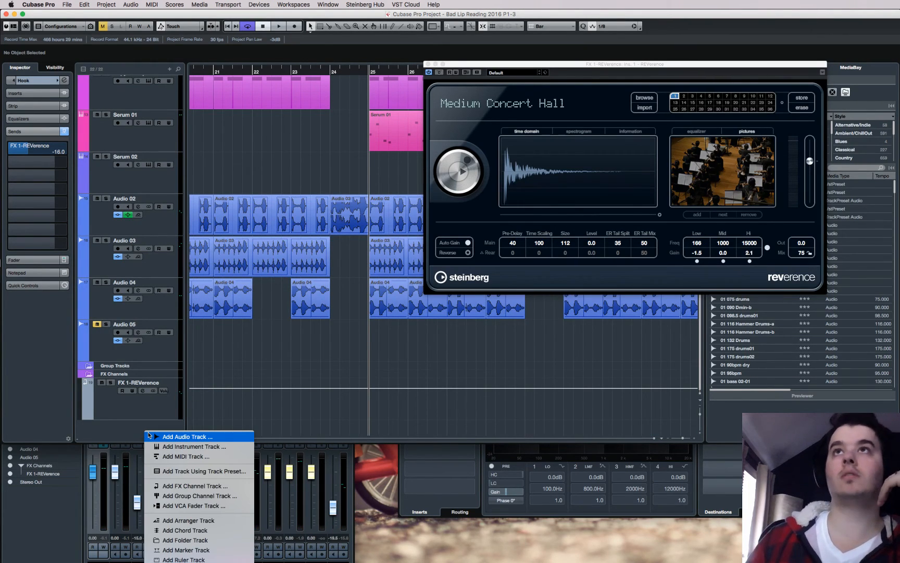
pyautogui.press('super+Tab')
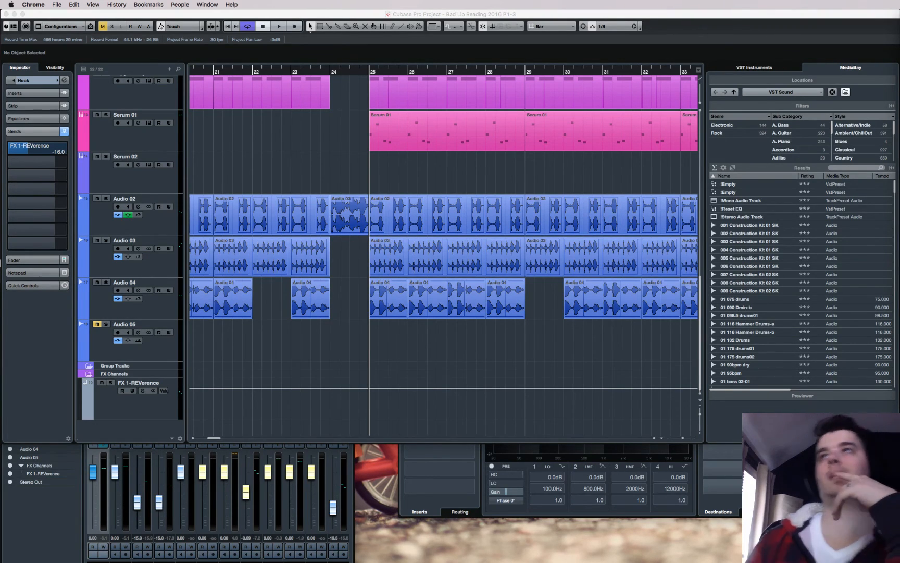
pyautogui.click(297, 153)
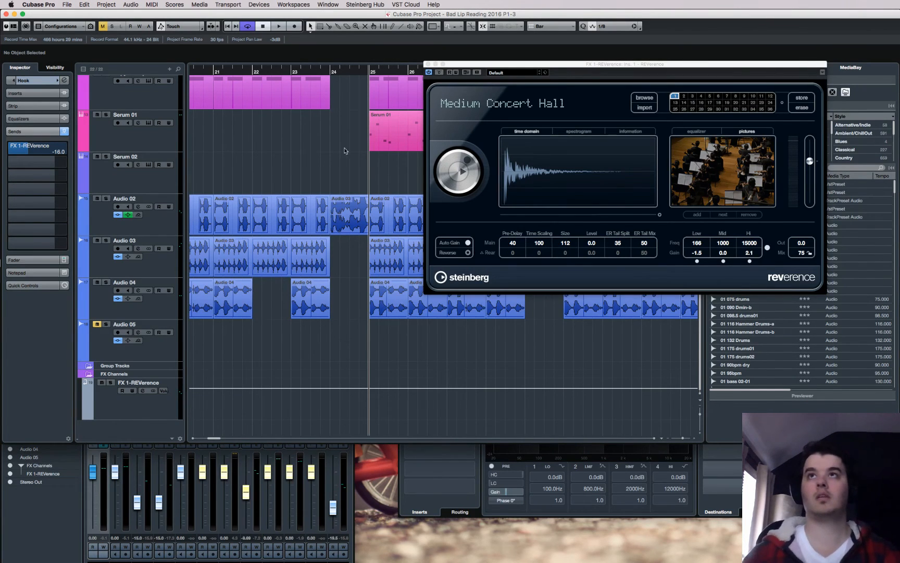
pyautogui.press('super+Tab')
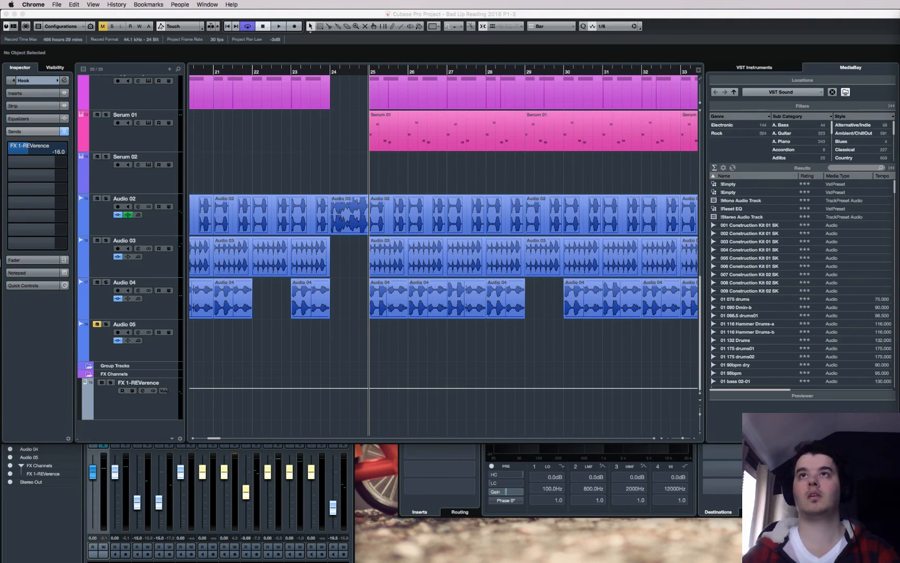
pyautogui.press('super+Tab')
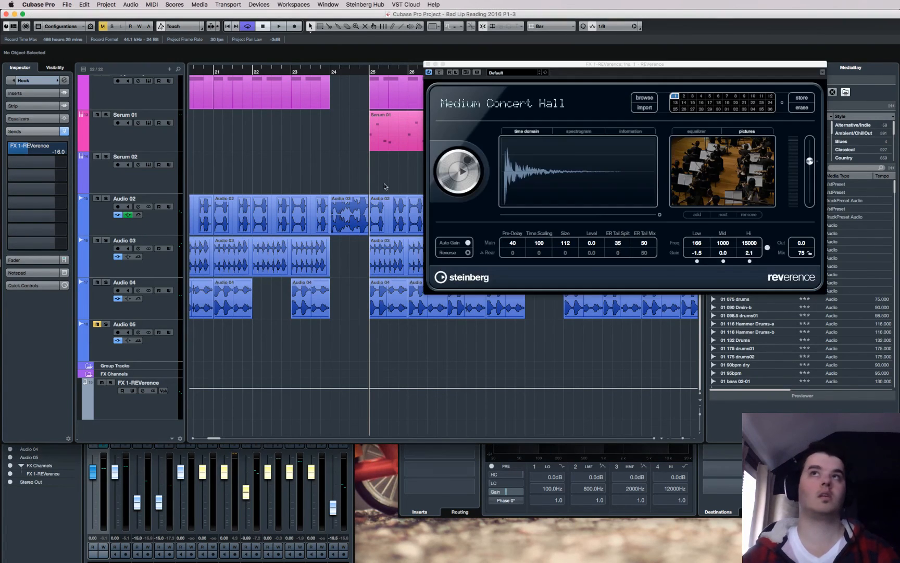
# - Lower the Hook group's REVerence send level to -17.6 while listening to the mix, with the reverb window moved aside
pyautogui.press('space')
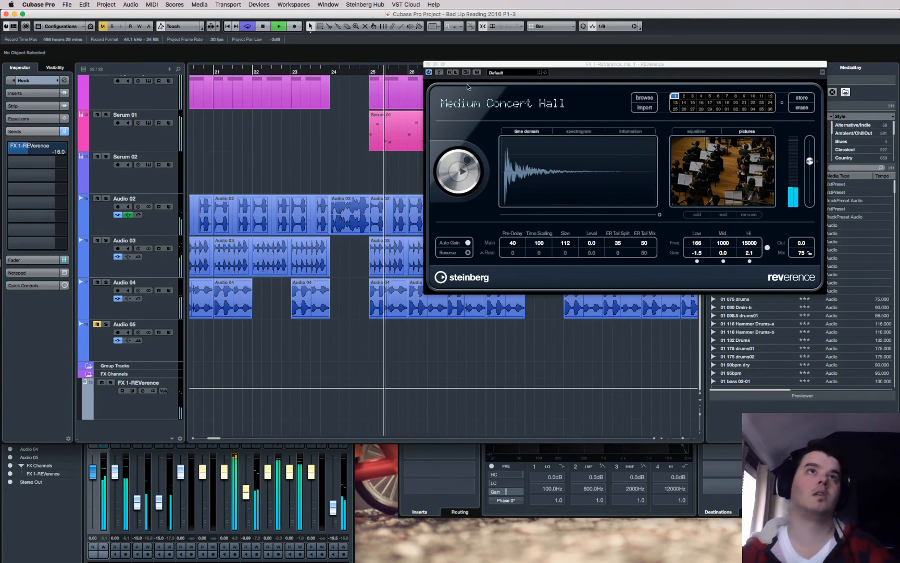
pyautogui.moveTo(483, 68); pyautogui.dragTo(551, 66)
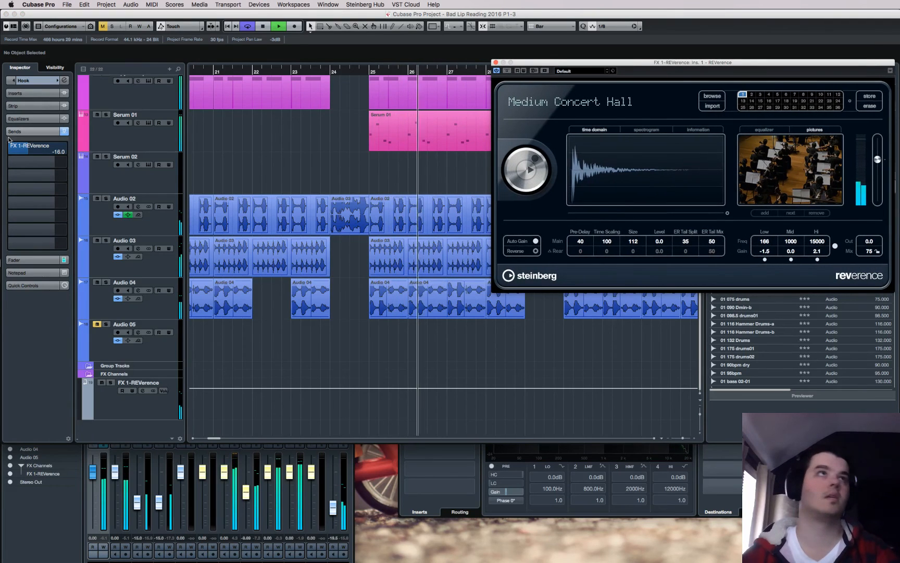
pyautogui.moveTo(28, 154); pyautogui.dragTo(28, 154)
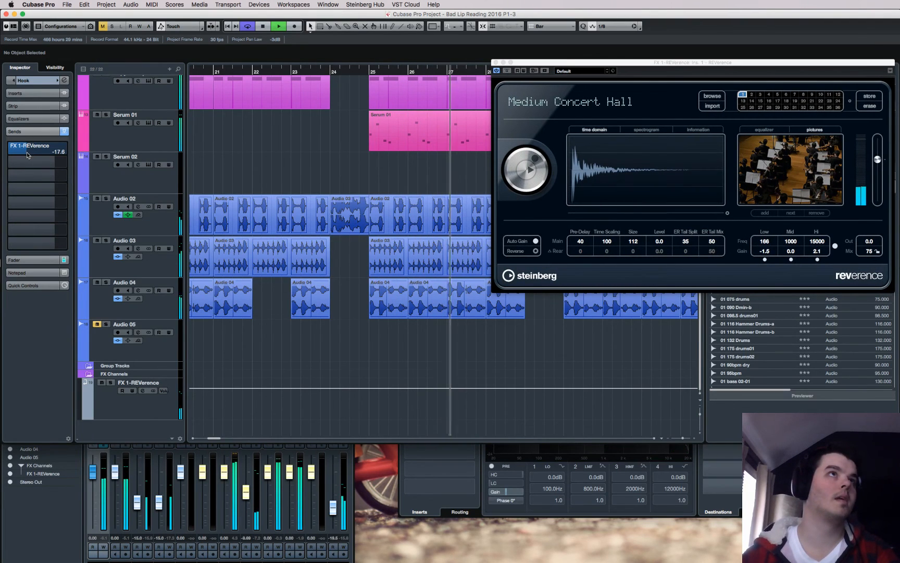
pyautogui.press('space')
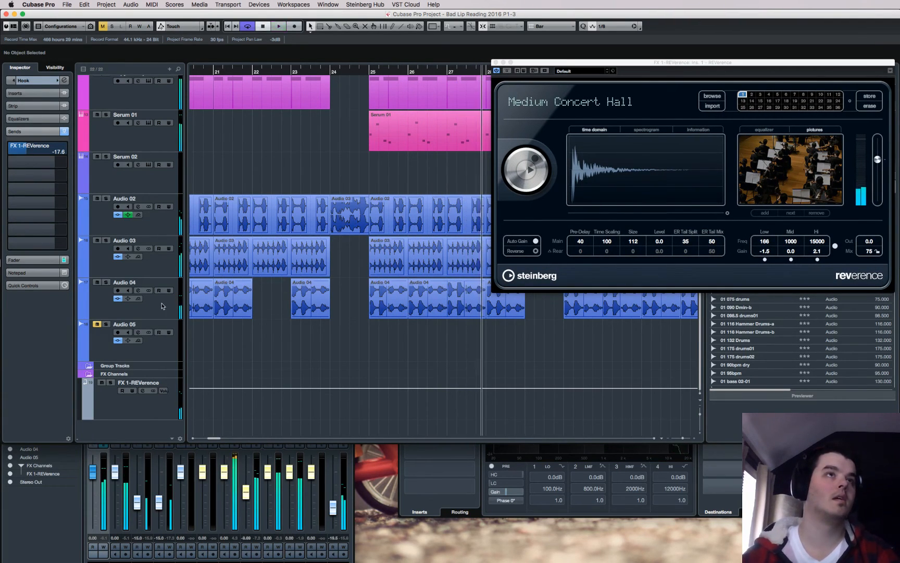
# - Add a stereo FX channel track with the StereoDelay effect
pyautogui.rightClick(129, 441)
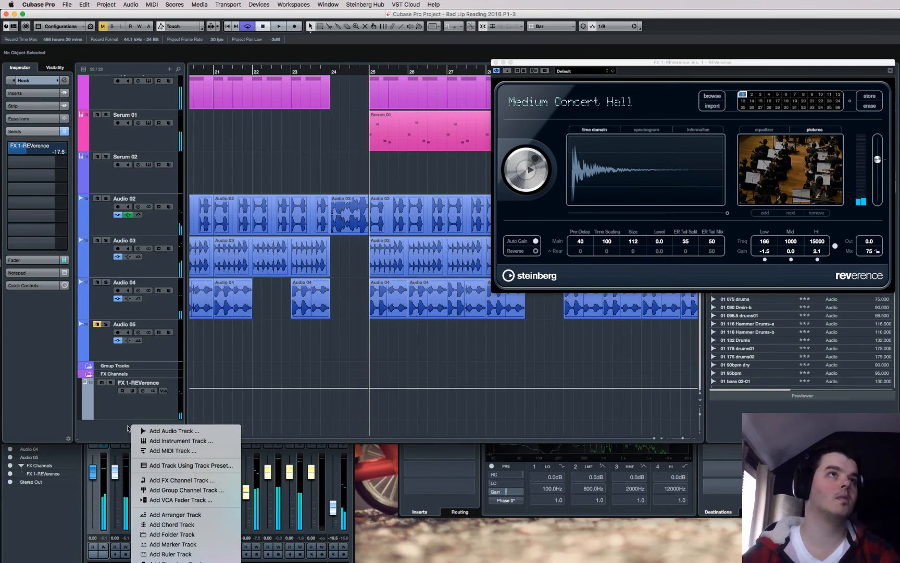
pyautogui.click(178, 481)
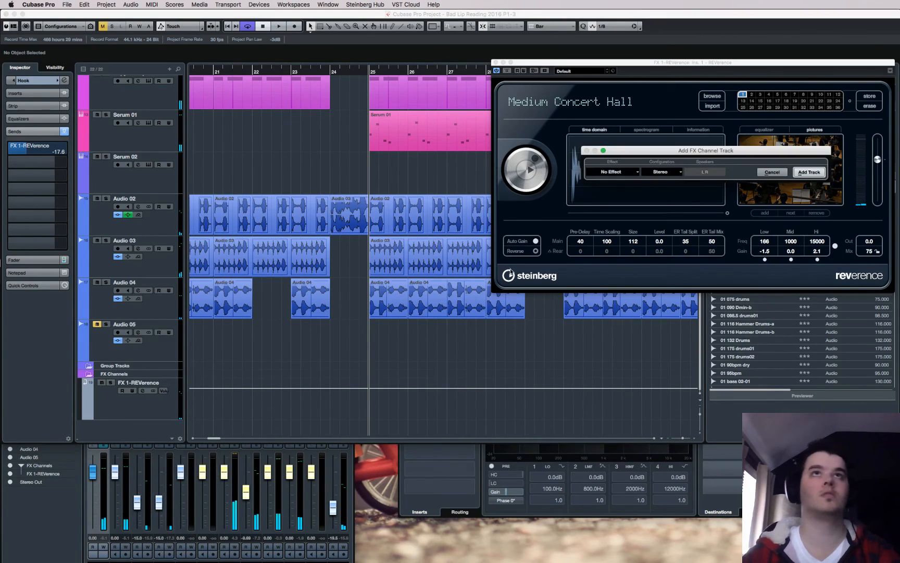
pyautogui.click(620, 172)
pyautogui.click(598, 210)
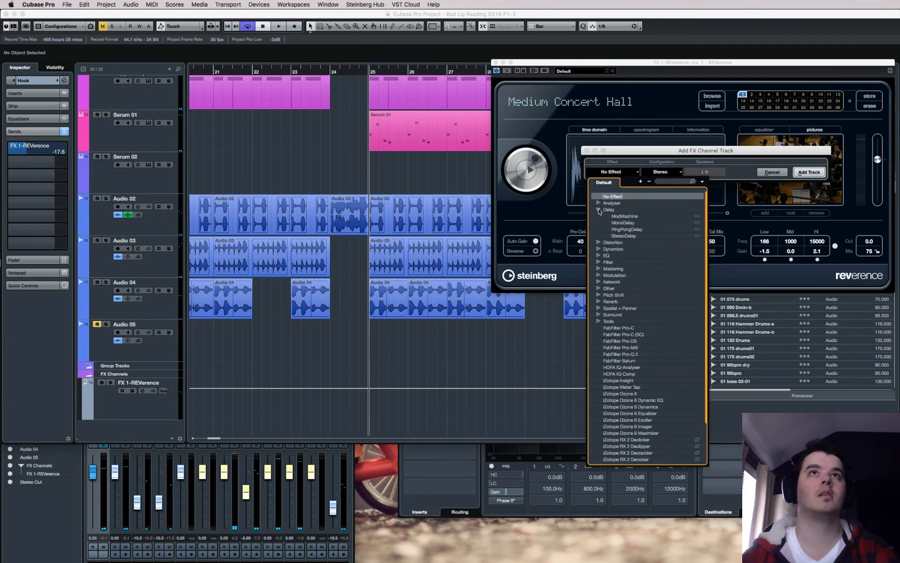
pyautogui.click(625, 235)
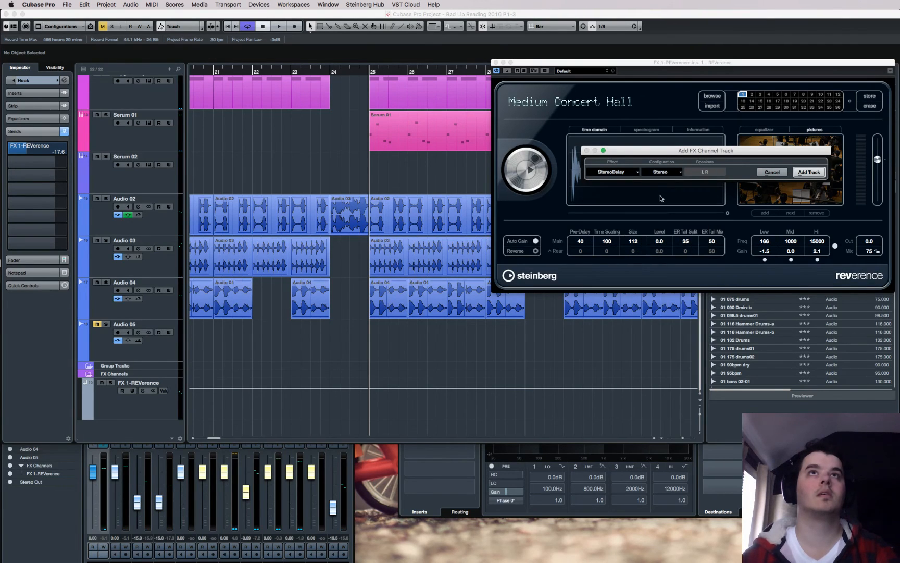
pyautogui.click(809, 172)
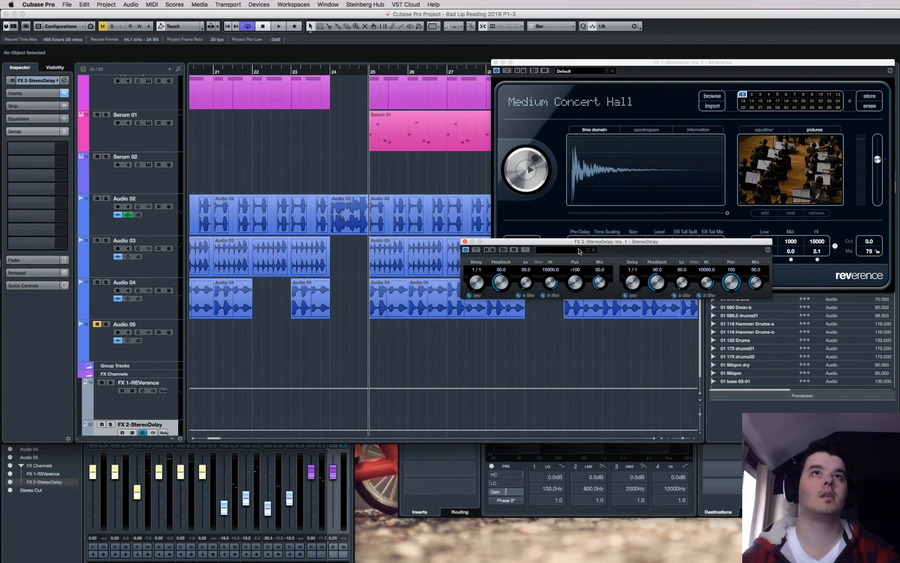
# - Load the Stereo Spread preset in StereoDelay and set the first delay to 1/4 T and the second to 1/2 T
pyautogui.click(572, 252)
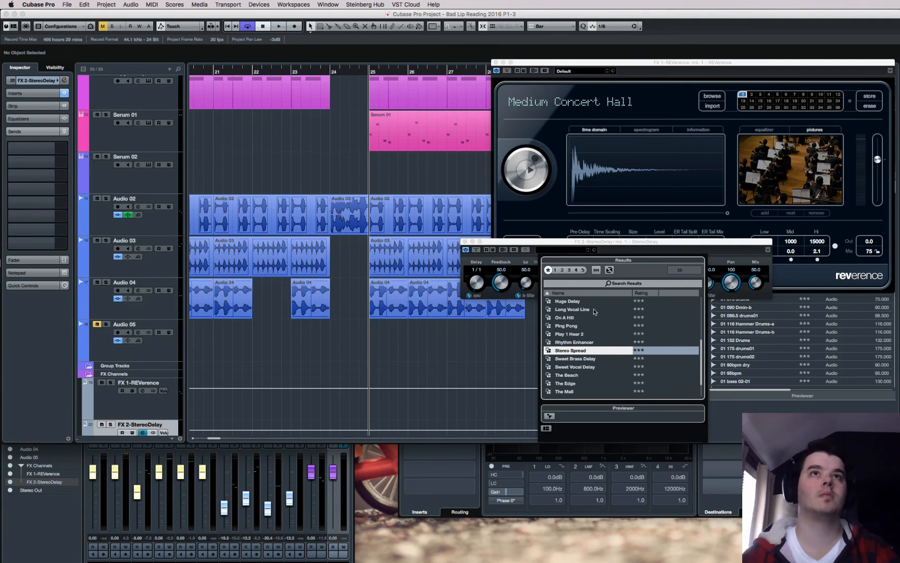
pyautogui.doubleClick(568, 351)
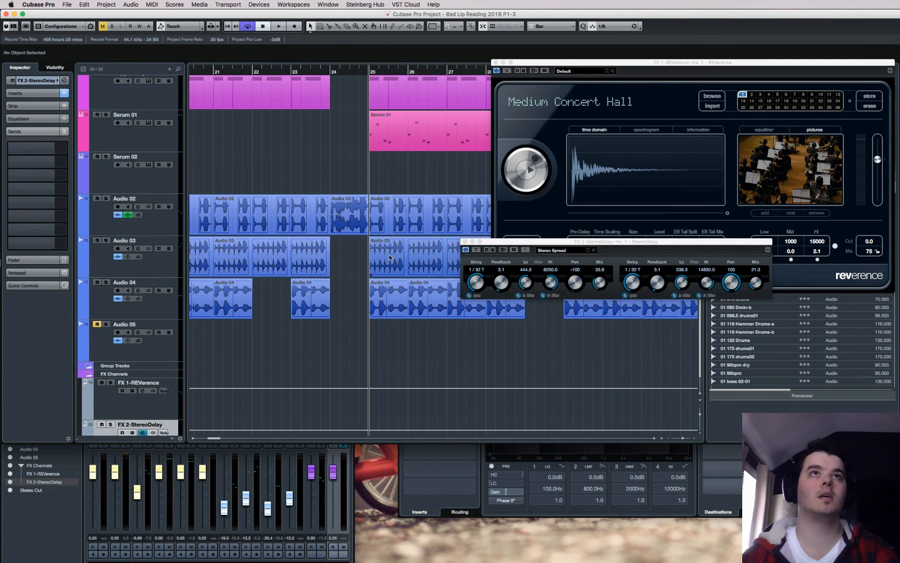
pyautogui.moveTo(472, 278); pyautogui.dragTo(473, 290)
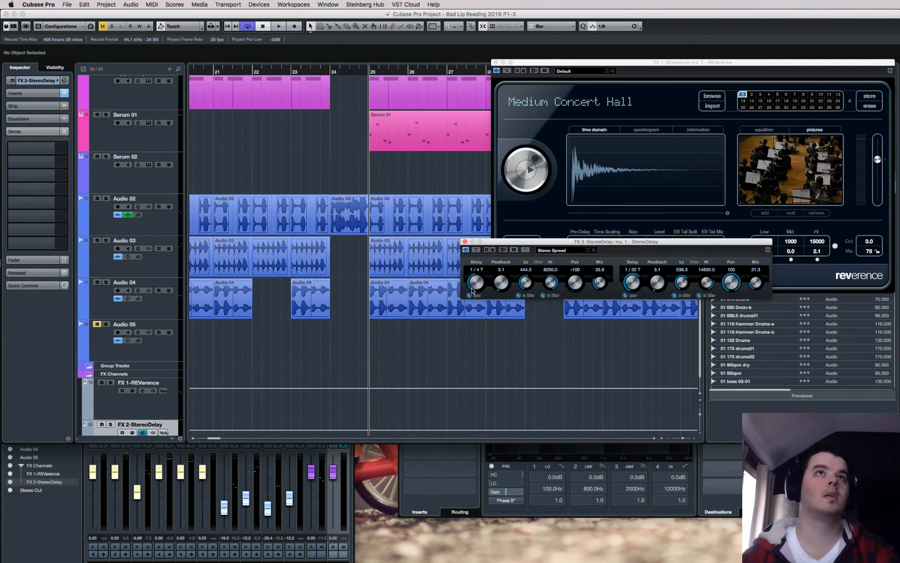
pyautogui.moveTo(631, 279); pyautogui.dragTo(630, 294)
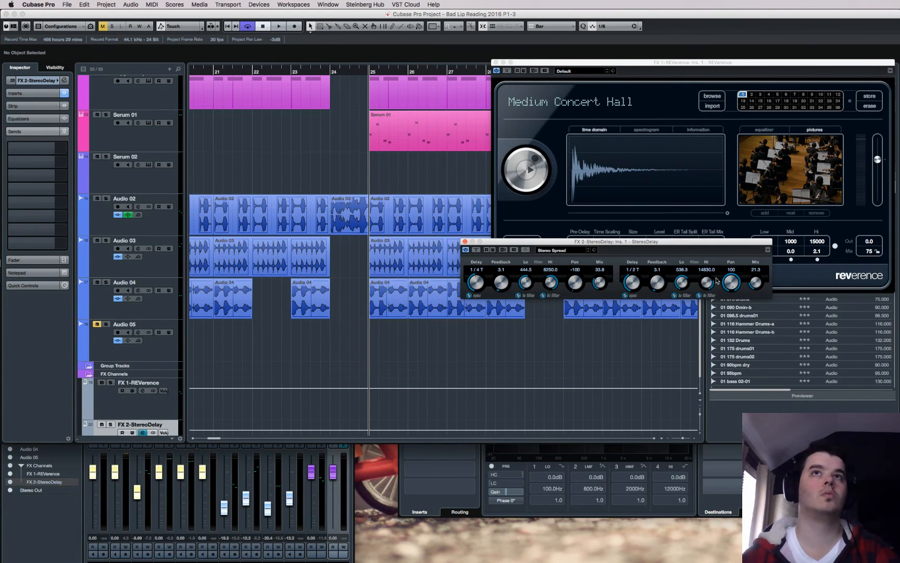
# - Assign the Hook group's second send to FX 2-StereoDelay
pyautogui.scroll(6, 223, 224)
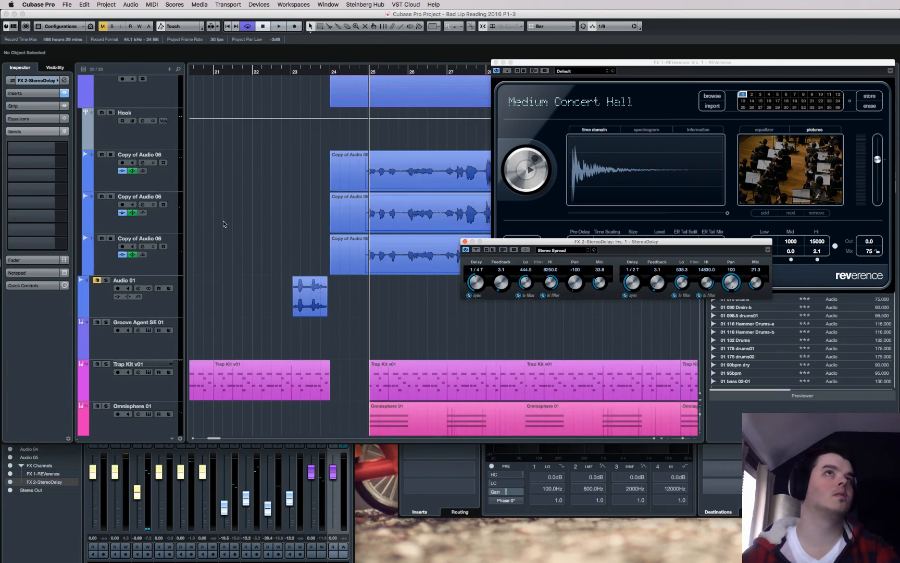
pyautogui.click(117, 142)
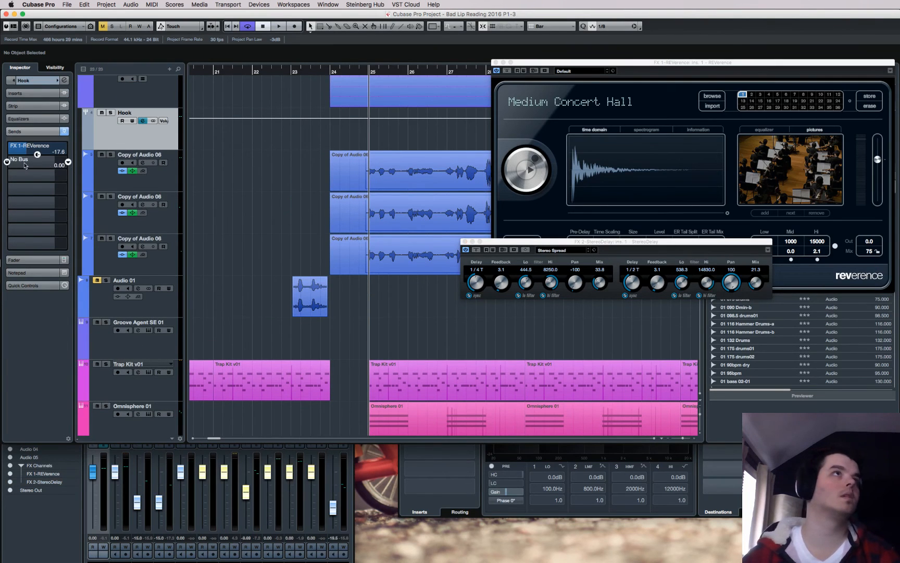
pyautogui.press('super+Tab')
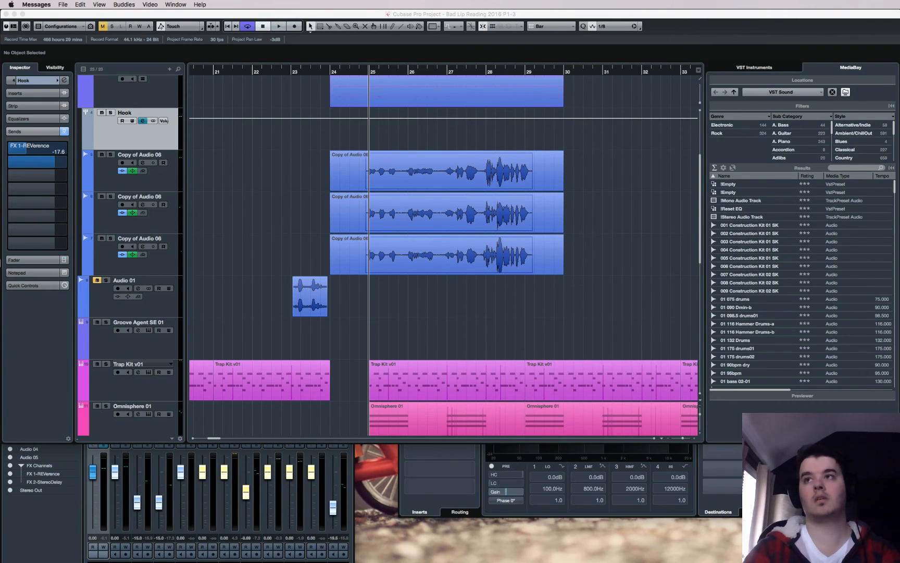
pyautogui.click(240, 211)
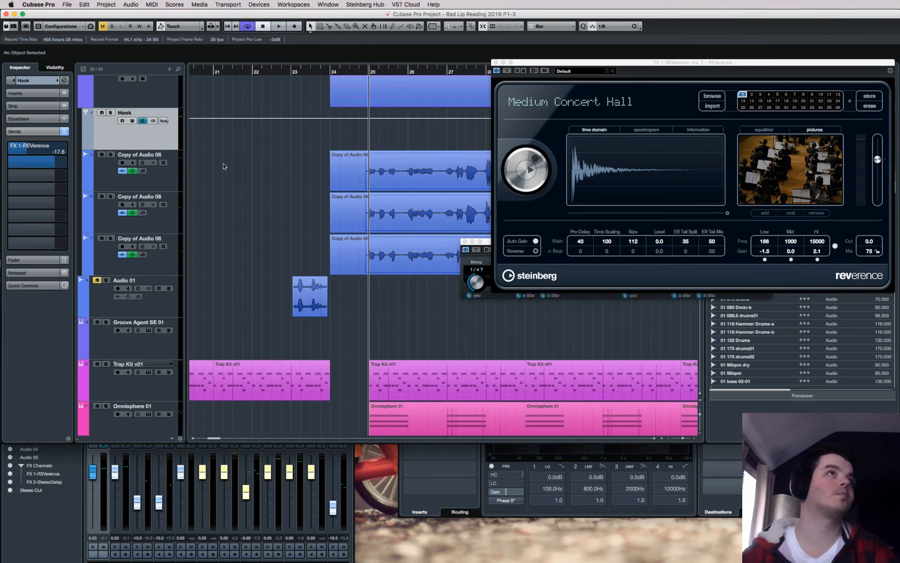
pyautogui.click(62, 165)
pyautogui.click(90, 207)
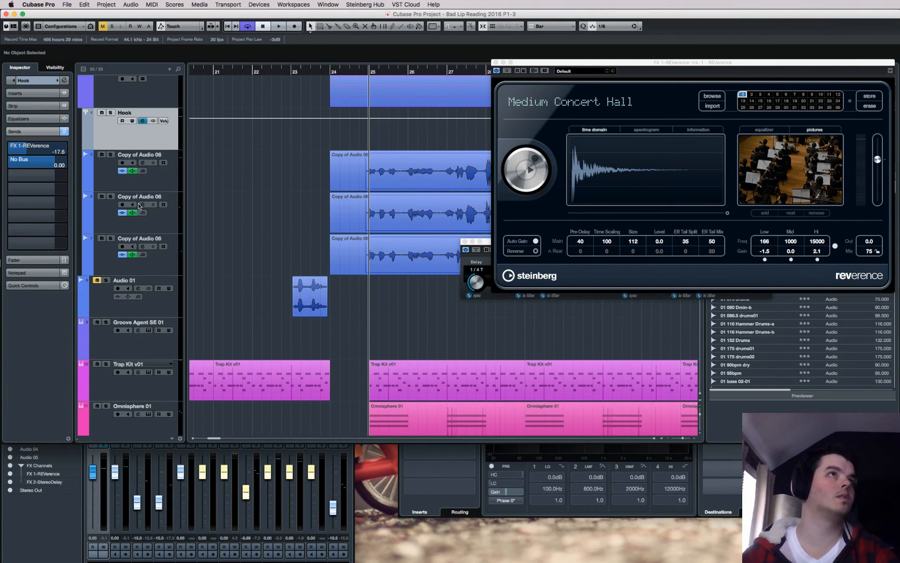
# - Set StereoDelay's first line to a 1/4 delay with 7.6 feedback and its second line to 1/8 with 11.6 feedback
pyautogui.press('space')
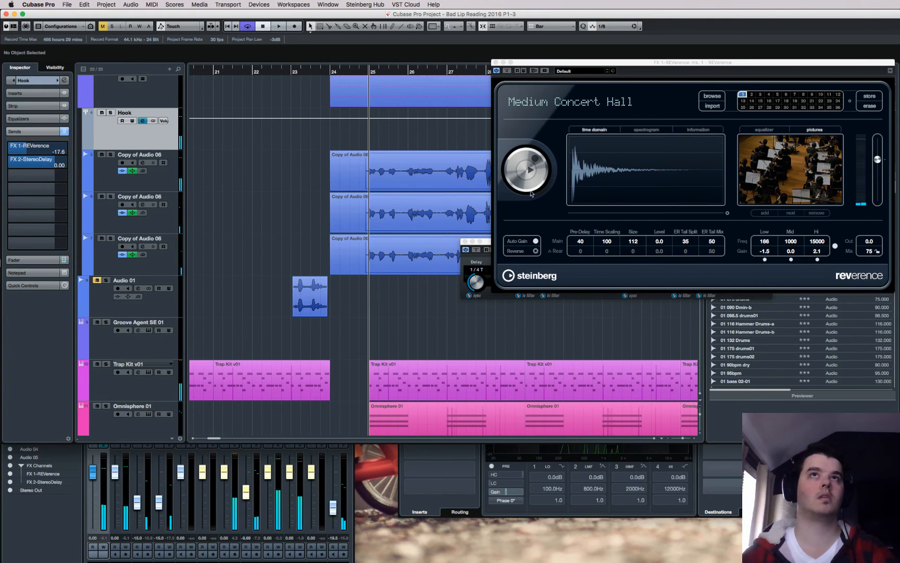
pyautogui.moveTo(486, 243); pyautogui.dragTo(323, 272)
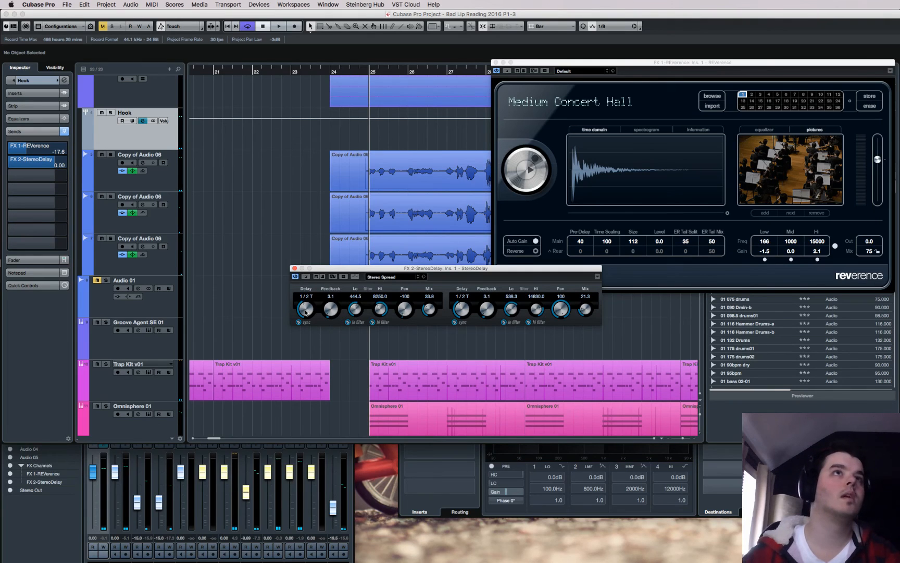
pyautogui.moveTo(306, 306); pyautogui.dragTo(302, 328)
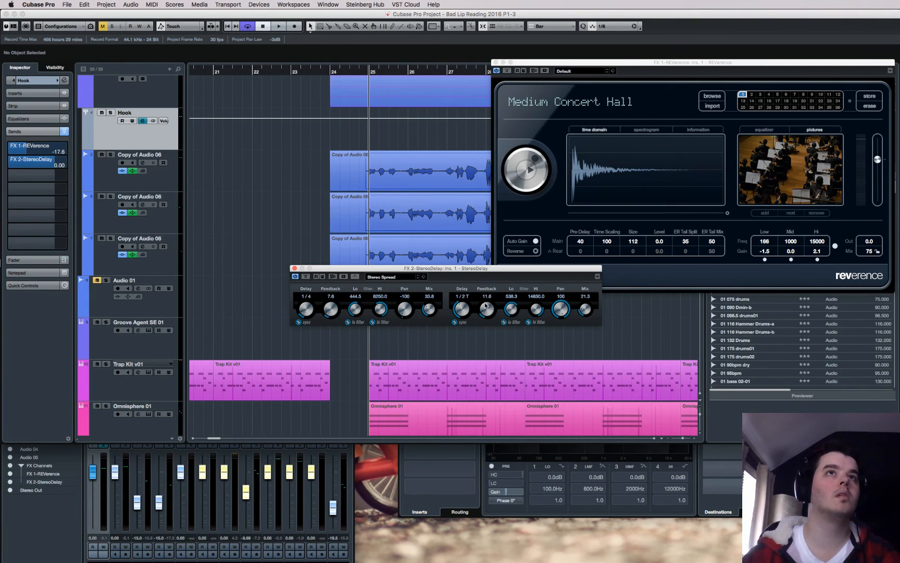
pyautogui.moveTo(459, 309); pyautogui.dragTo(460, 328)
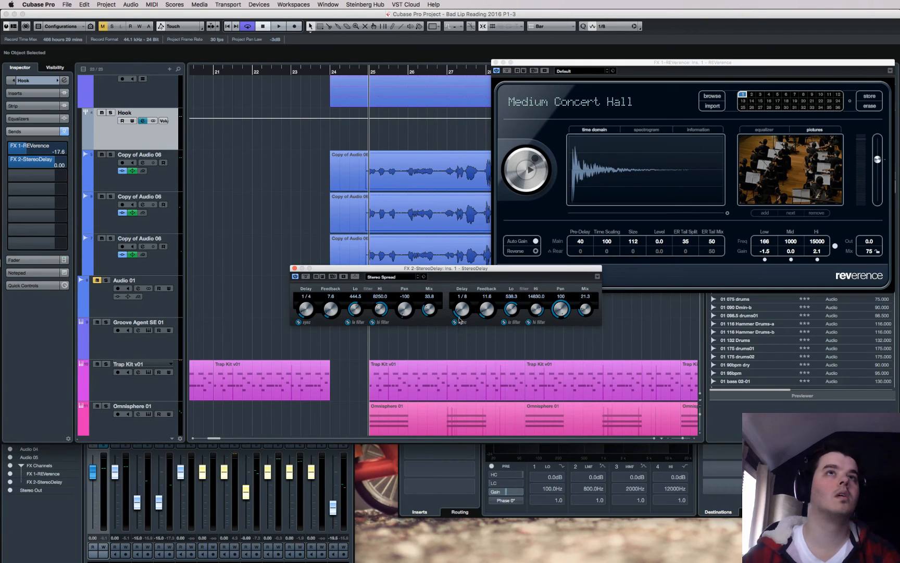
# - Compare 1/8 and 1/2 for StereoDelay's second delay time during playback, and settle on 1/2
pyautogui.click(307, 227)
pyautogui.press('space')
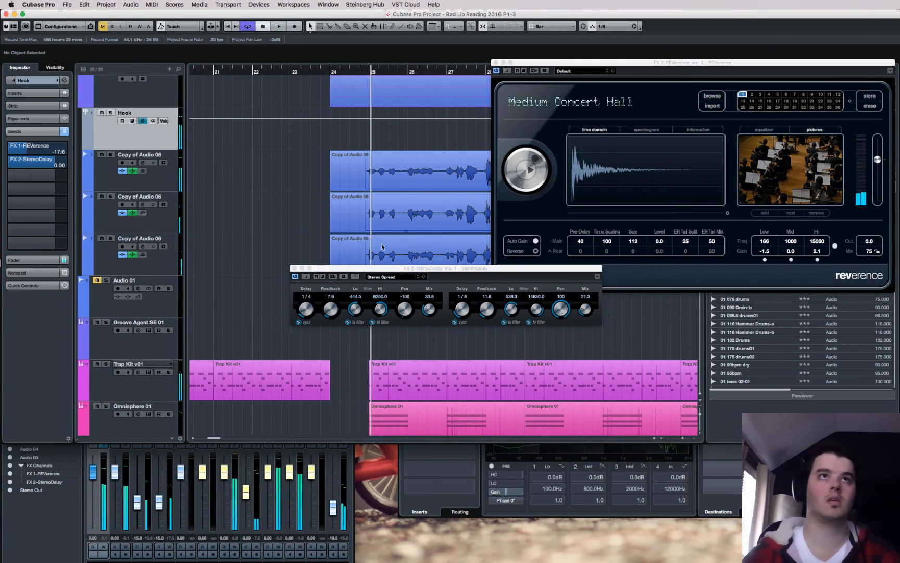
pyautogui.moveTo(462, 309); pyautogui.dragTo(465, 321)
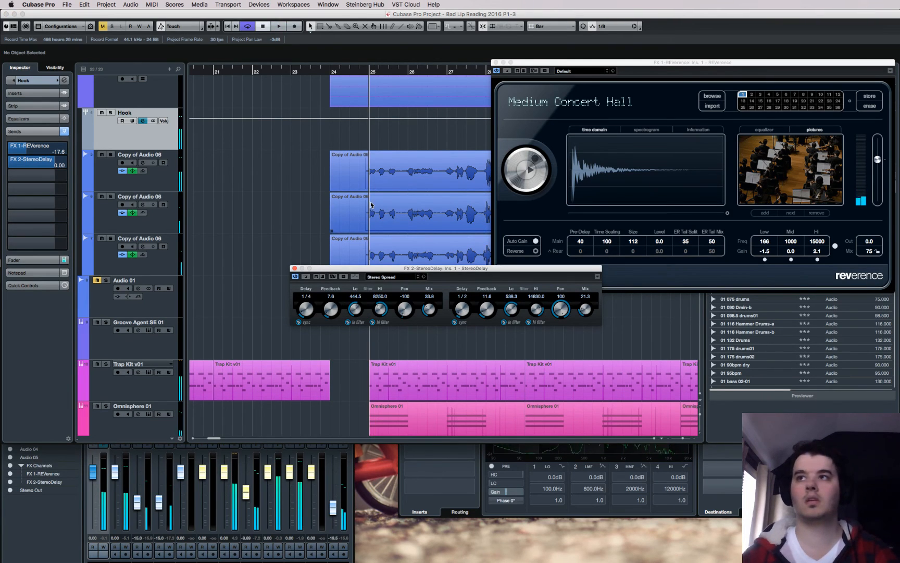
pyautogui.moveTo(463, 309); pyautogui.dragTo(463, 300)
pyautogui.press('space')
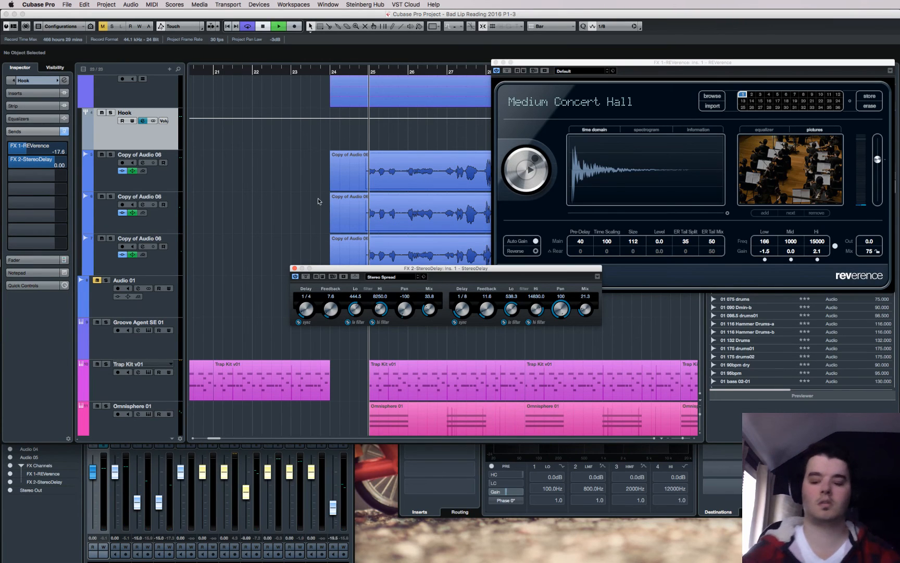
pyautogui.press('space')
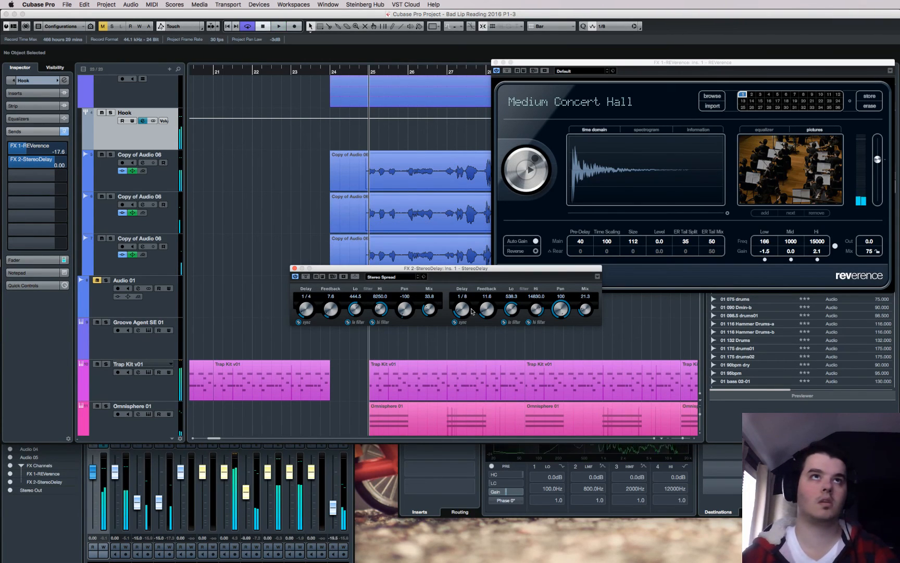
pyautogui.moveTo(463, 308); pyautogui.dragTo(462, 316)
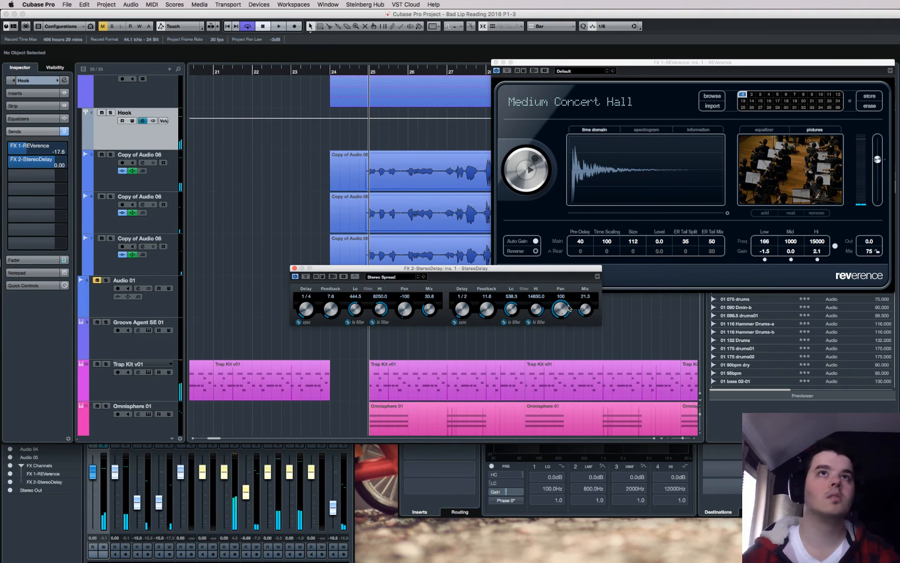
pyautogui.press('space')
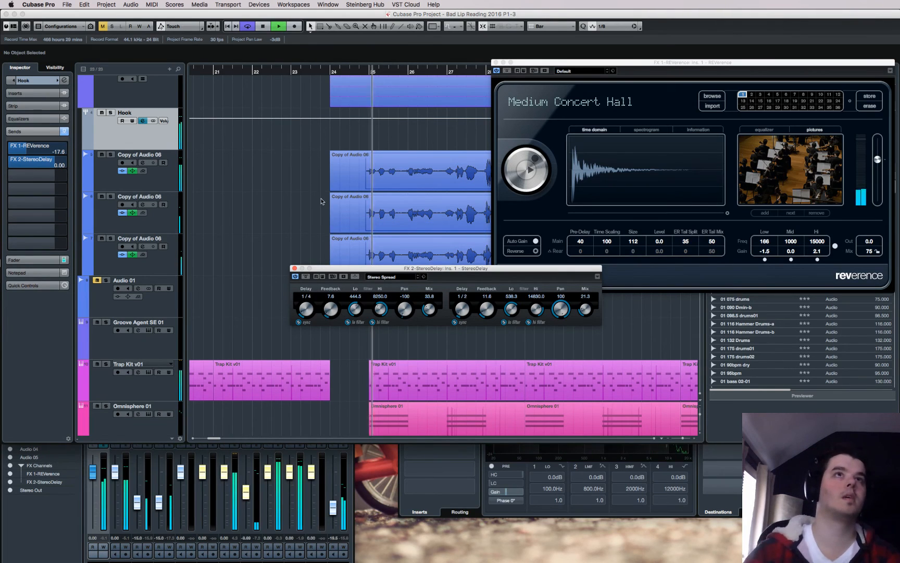
pyautogui.press('space')
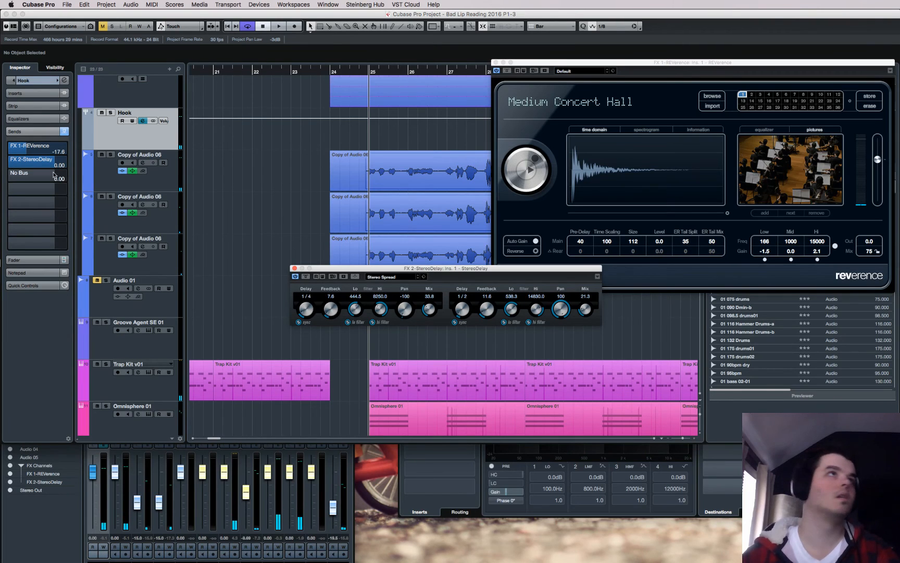
# - Lower the Hook group's StereoDelay send level to -18.5 while listening to the mix
pyautogui.moveTo(50, 163); pyautogui.dragTo(26, 165)
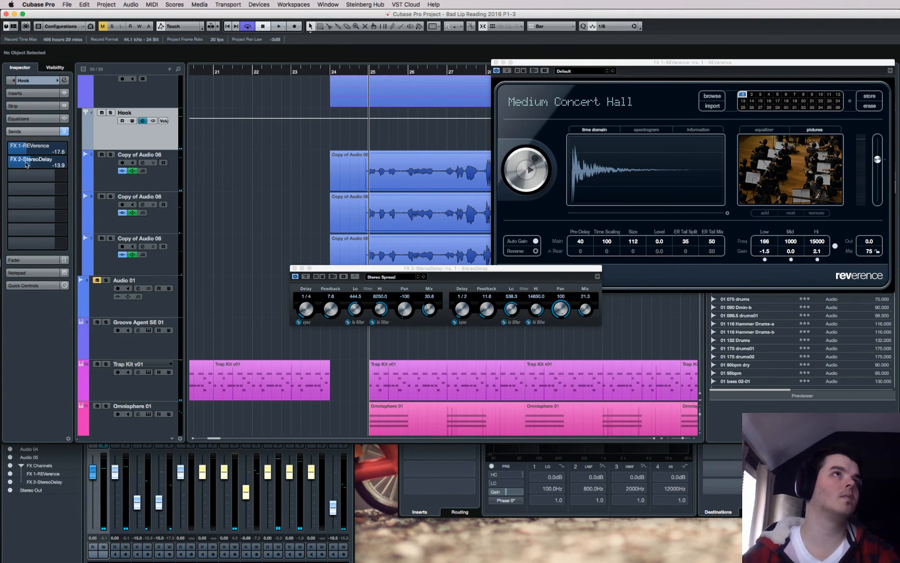
pyautogui.doubleClick(37, 157)
pyautogui.click(245, 170)
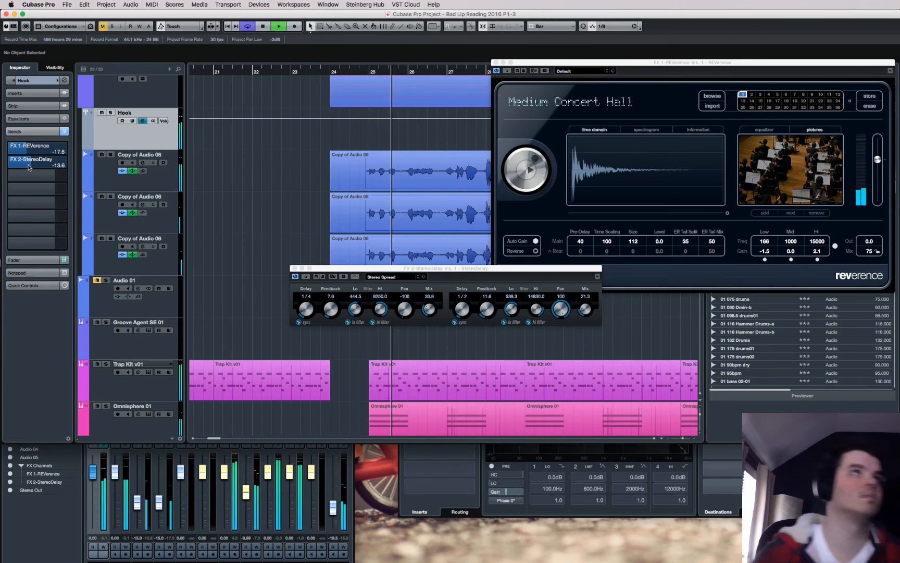
pyautogui.moveTo(28, 166); pyautogui.dragTo(24, 166)
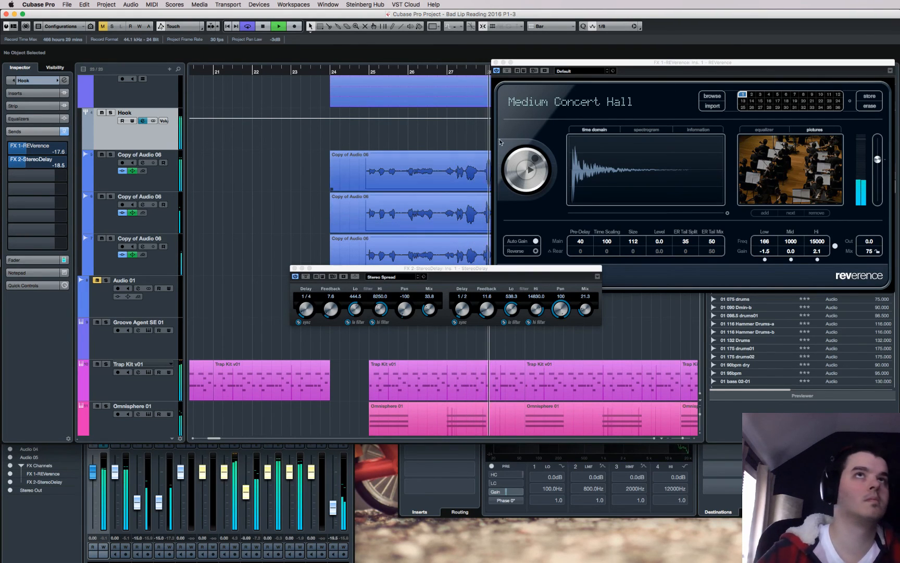
# - Close the REVerence window, and save the project with playback stopped
pyautogui.moveTo(514, 66); pyautogui.dragTo(681, 92)
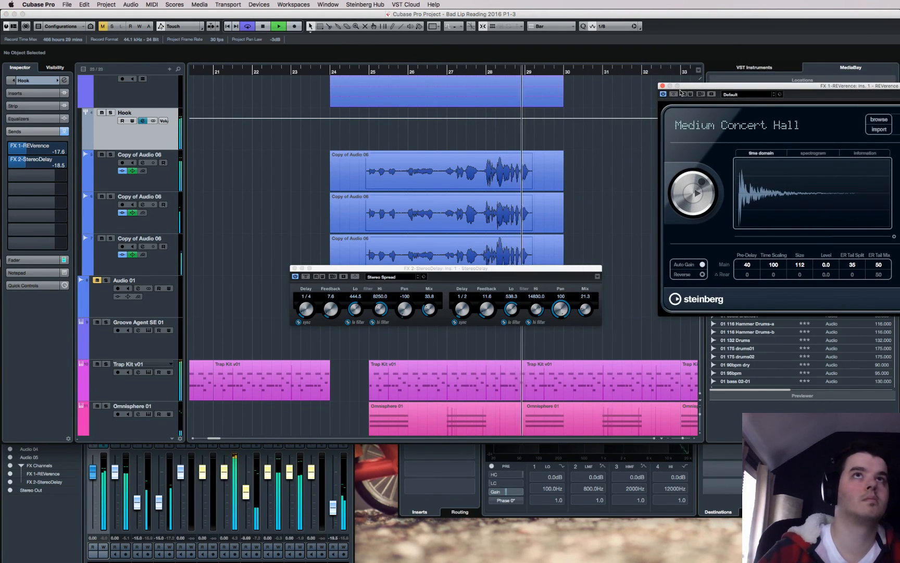
pyautogui.click(662, 86)
pyautogui.press('space')
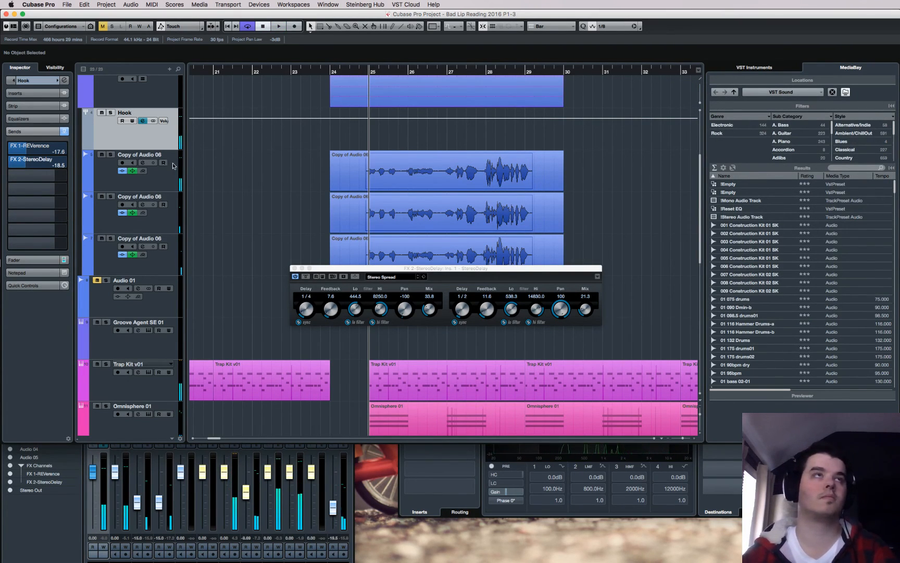
pyautogui.press('super+s')
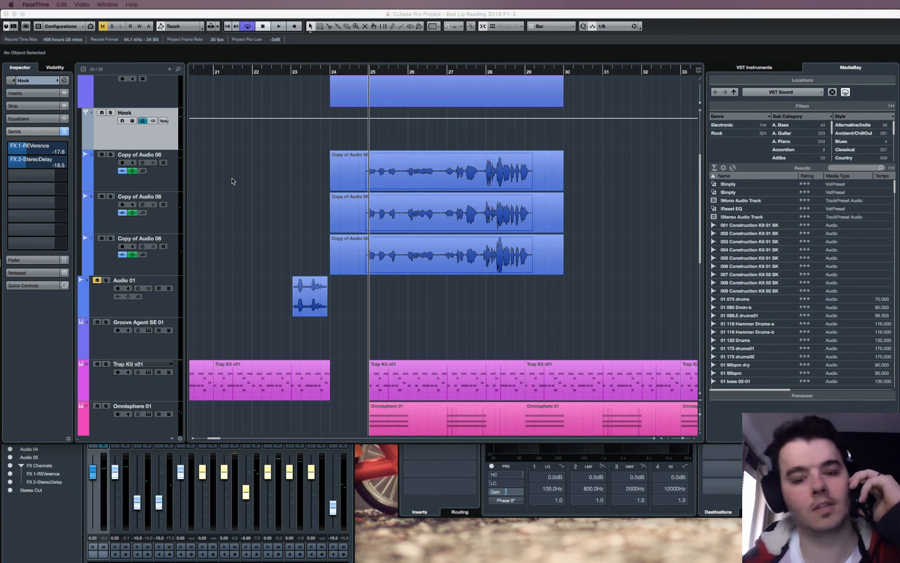
# - Look over the arrangement across the verse, hook and following sections, including the vocal takes and the Folder track
pyautogui.click(233, 181)
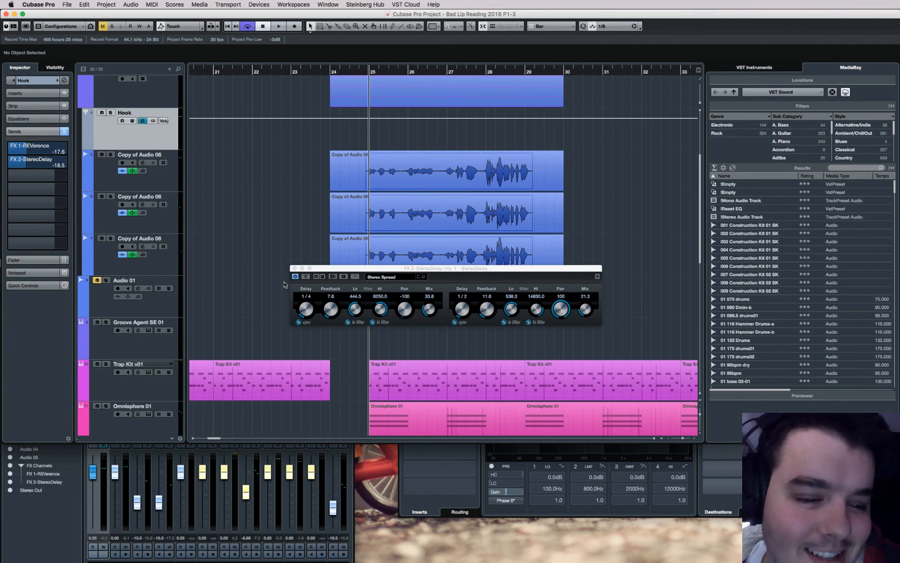
pyautogui.hscroll(15, 284, 284)
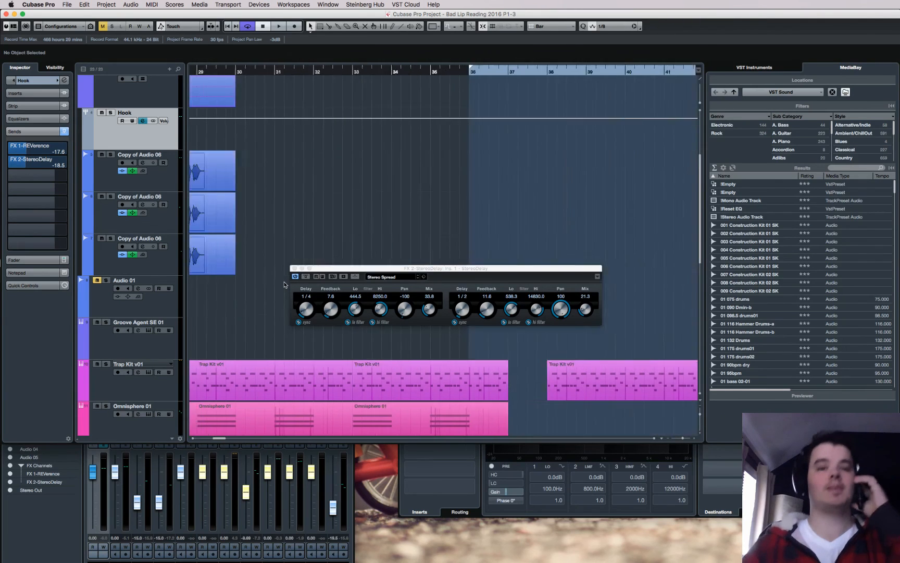
pyautogui.hscroll(-12, 374, 174)
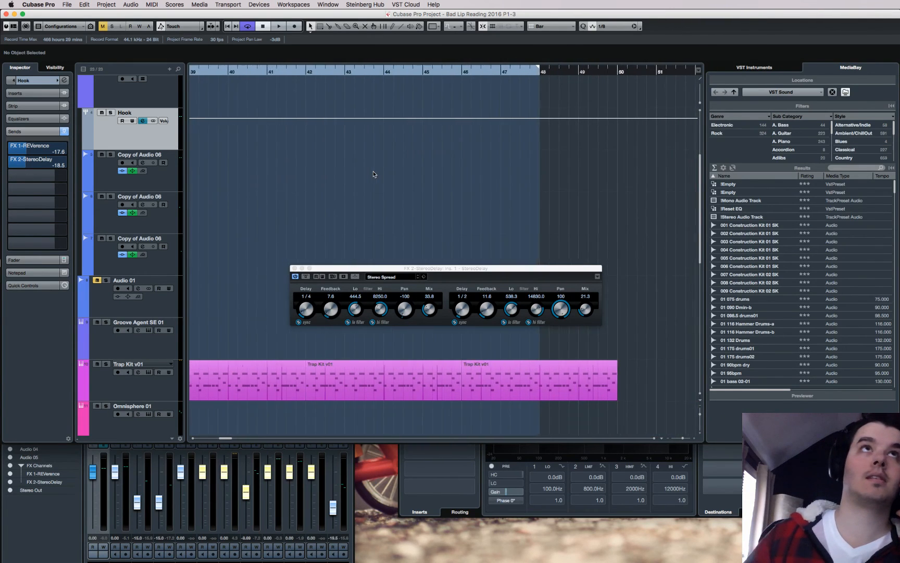
pyautogui.scroll(5, 373, 174)
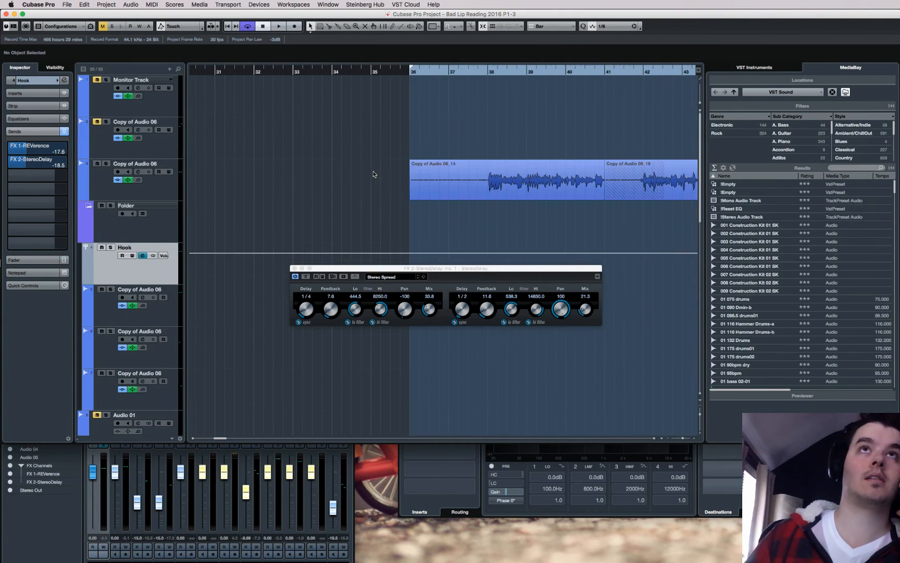
pyautogui.hscroll(-14, 374, 174)
pyautogui.hscroll(6, 374, 174)
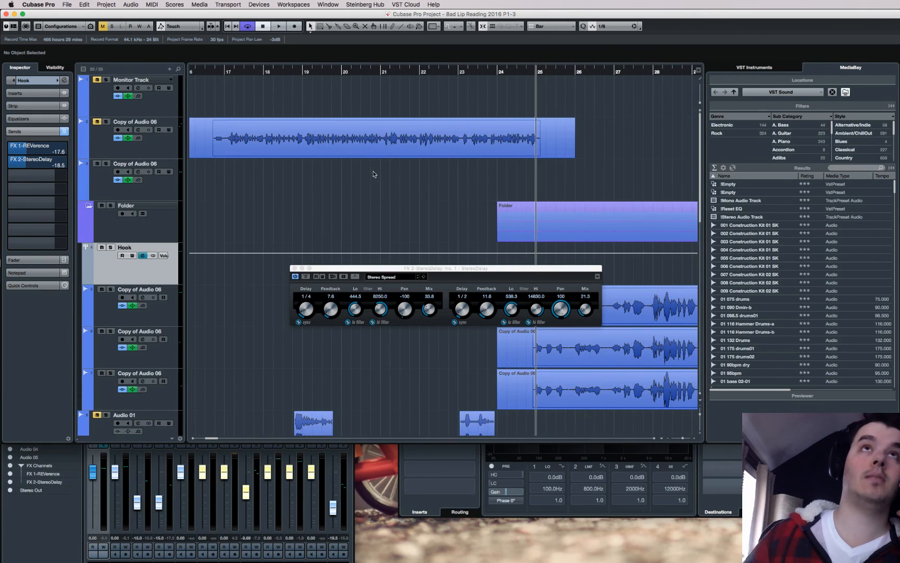
pyautogui.scroll(-4, 373, 174)
pyautogui.scroll(3, 374, 174)
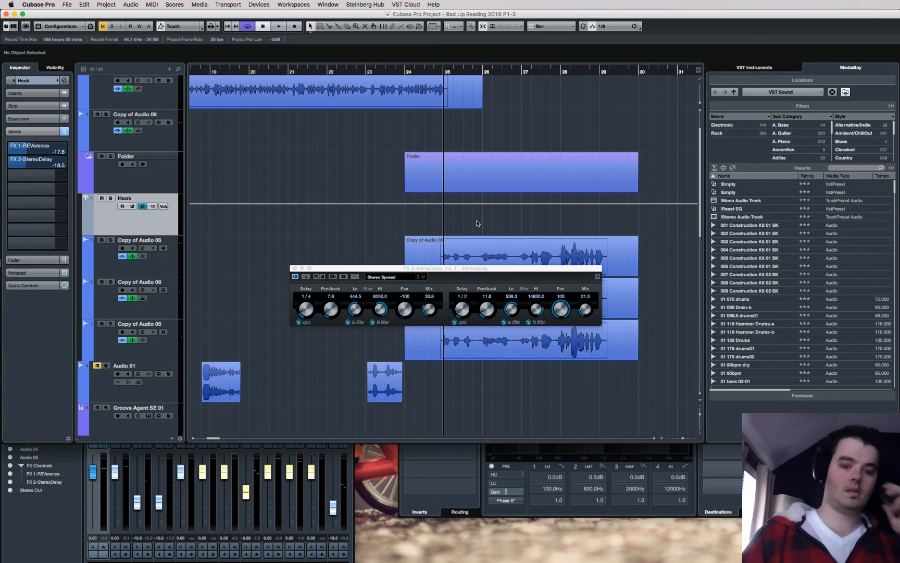
# - Play the hook section from bar 25 to judge how the processed vocals sit in the mix
pyautogui.click(519, 167)
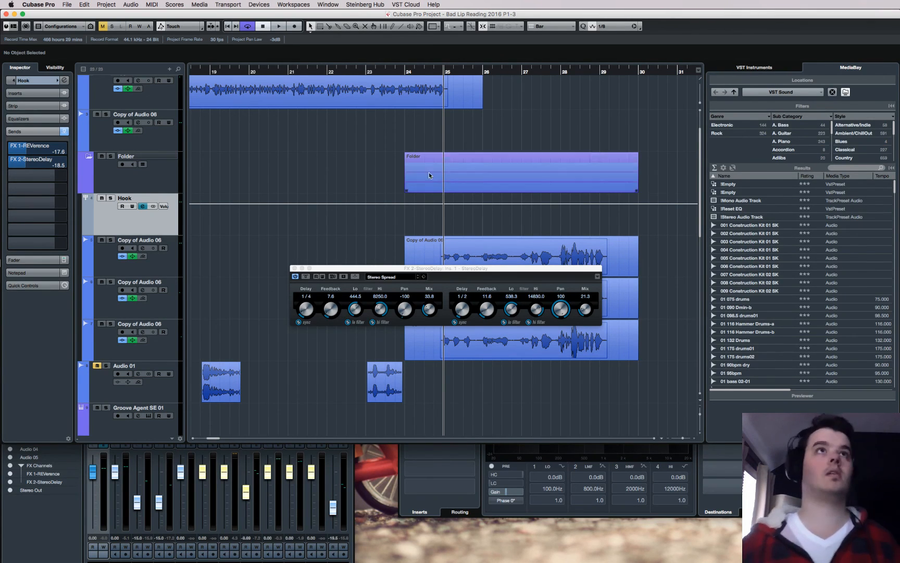
pyautogui.press('space')
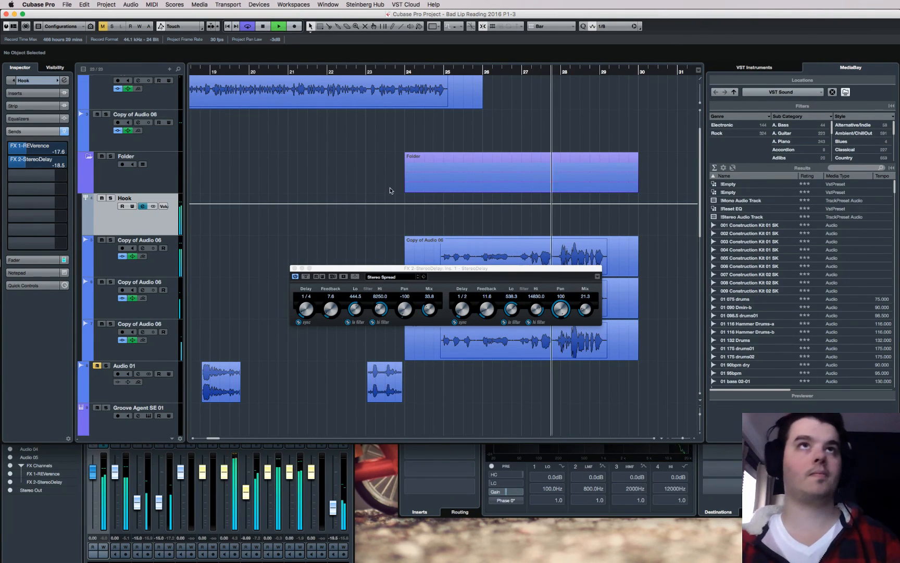
pyautogui.hscroll(-3, 426, 232)
pyautogui.hscroll(-2, 425, 231)
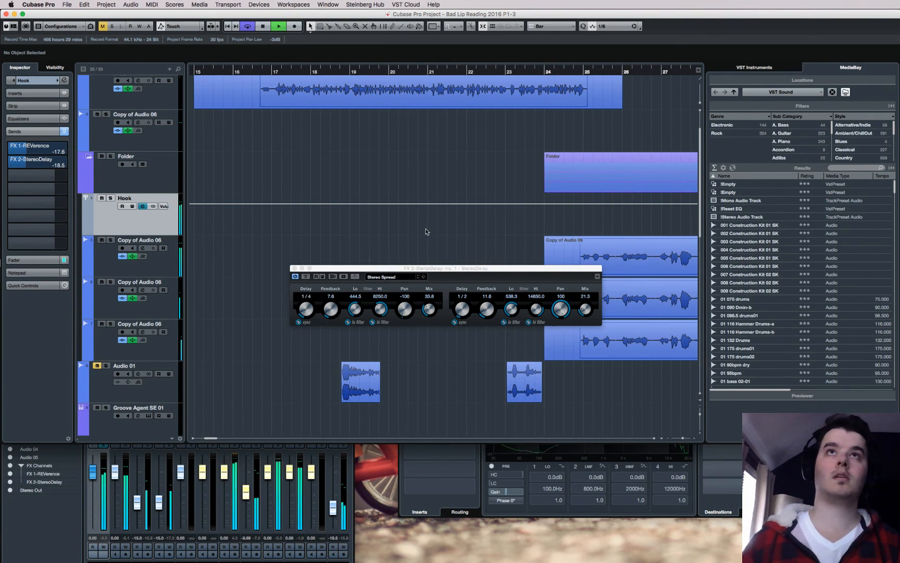
pyautogui.press('space')
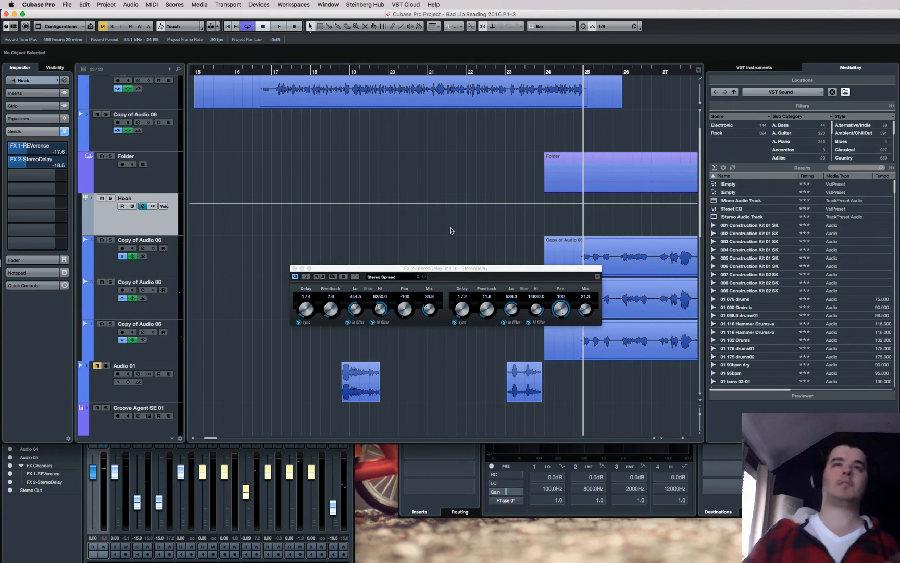
pyautogui.hscroll(3, 450, 227)
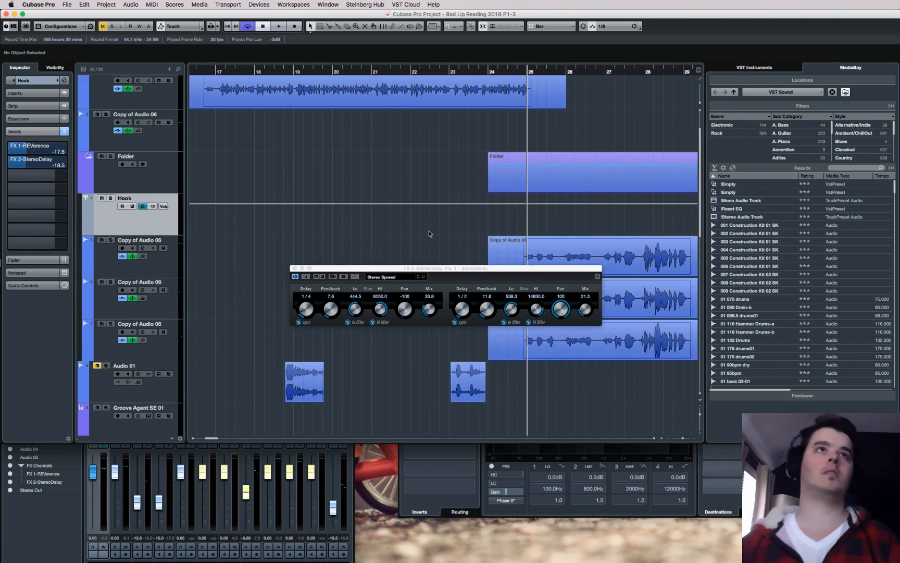
# - Close the StereoDelay window and briefly audition the Audio 02, Audio 03 and Audio 04 tracks from bar 25
pyautogui.click(294, 268)
pyautogui.scroll(-5, 480, 256)
pyautogui.hscroll(4, 480, 255)
pyautogui.scroll(-7, 476, 258)
pyautogui.hscroll(-4, 475, 257)
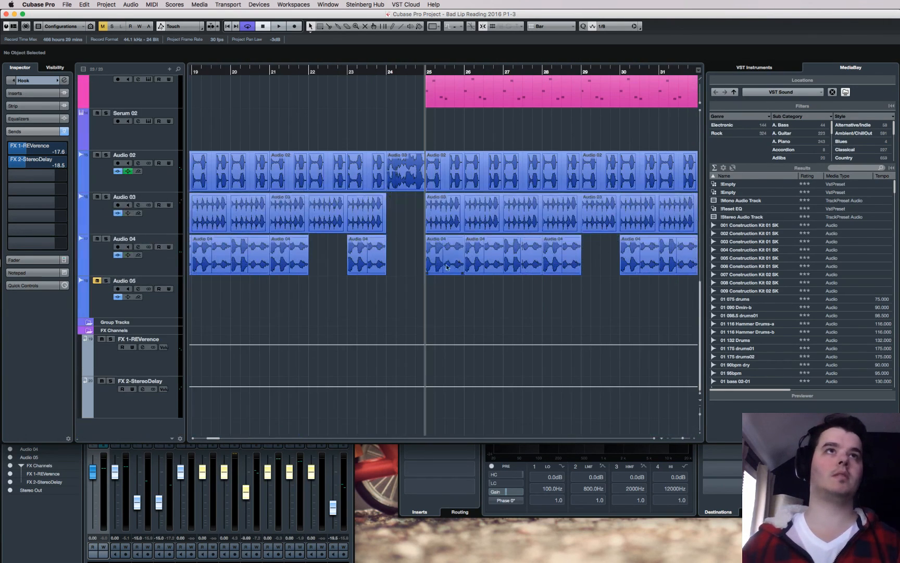
pyautogui.press('space')
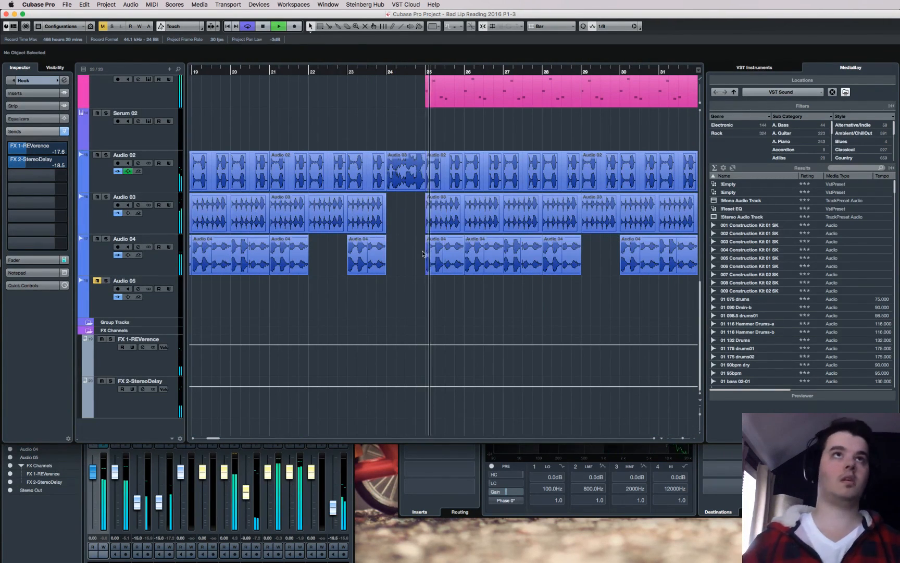
pyautogui.press('space')
# - Try raising the second event in the Audio 04 part at bar 25 to 6.71 dB, audition it, and undo the change
pyautogui.click(451, 261)
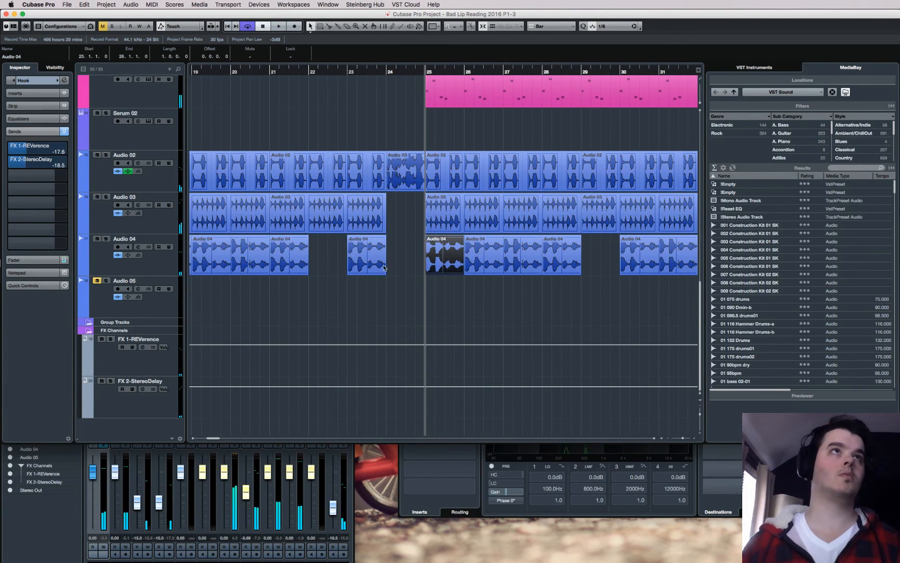
pyautogui.click(156, 269)
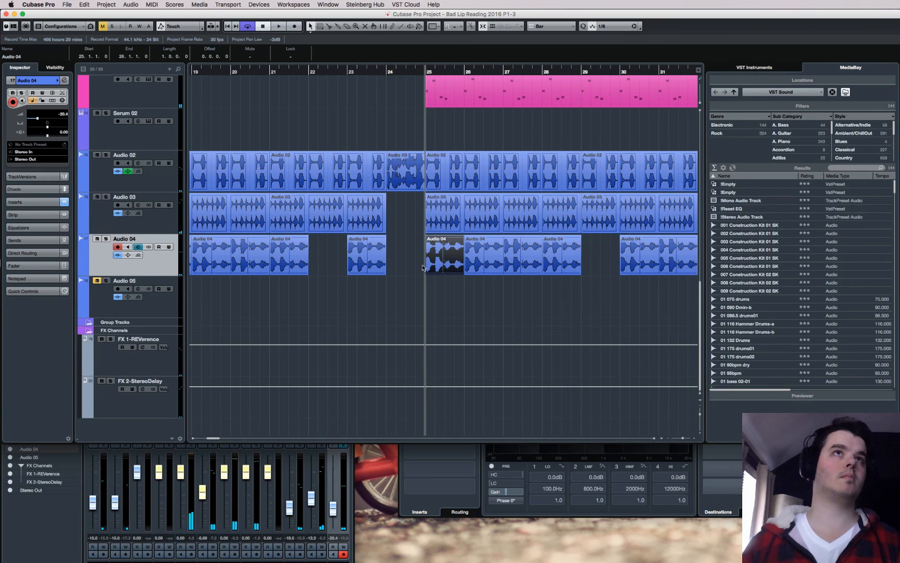
pyautogui.doubleClick(453, 259)
pyautogui.hscroll(-5, 313, 208)
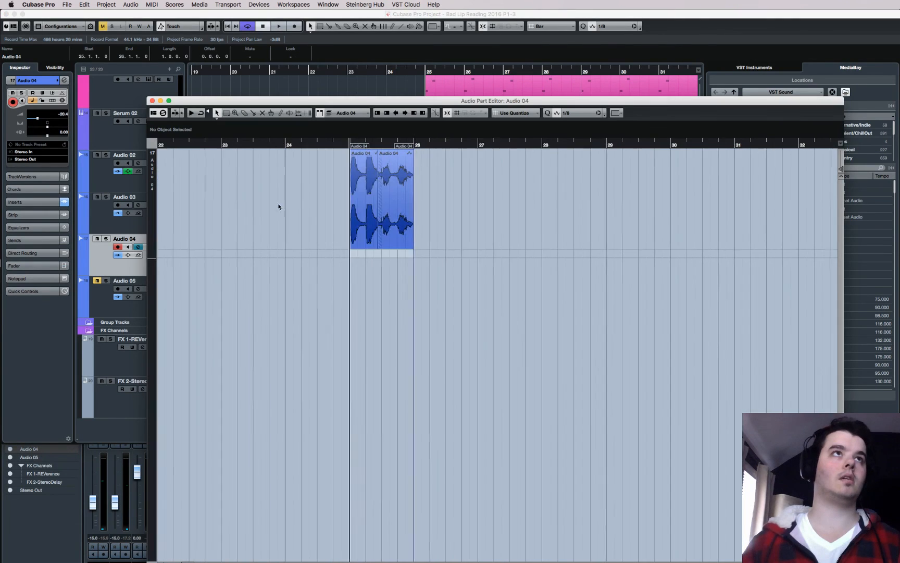
pyautogui.click(463, 154)
pyautogui.moveTo(465, 150); pyautogui.dragTo(465, 131)
pyautogui.click(416, 144)
pyautogui.press('space')
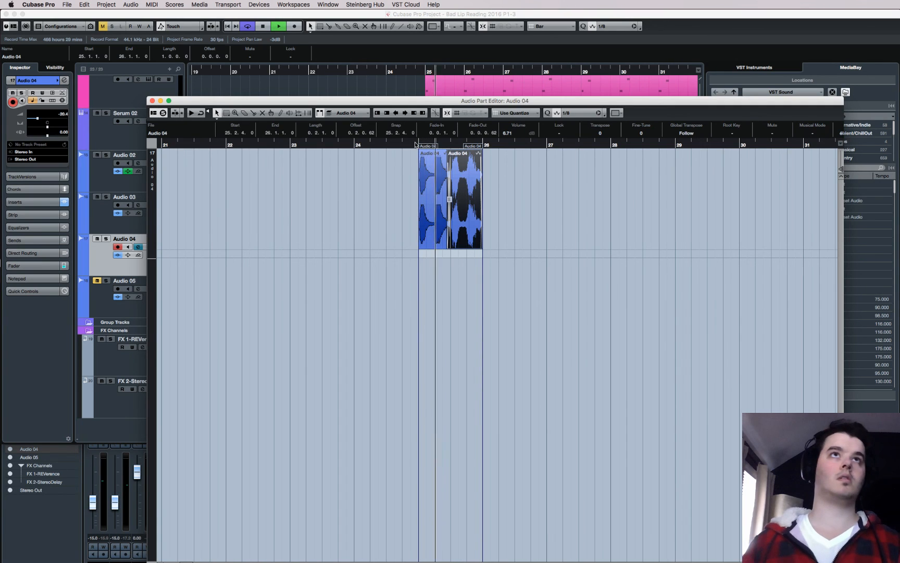
pyautogui.press('space')
pyautogui.press('super+z')
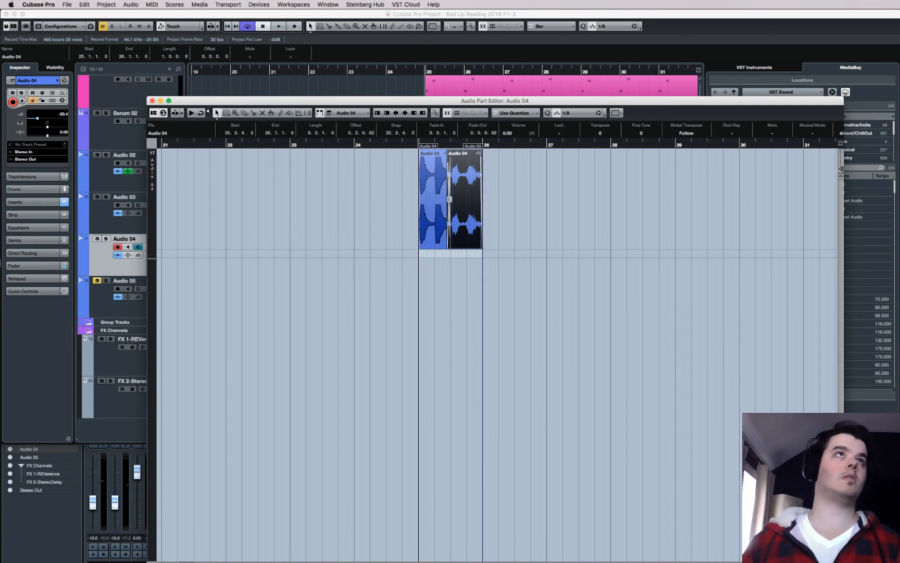
pyautogui.click(152, 100)
# - Try splitting off the end of the first Audio 03 event at bar 25 and raising it to 6.58 dB, then undo the boost
pyautogui.click(445, 232)
pyautogui.doubleClick(445, 233)
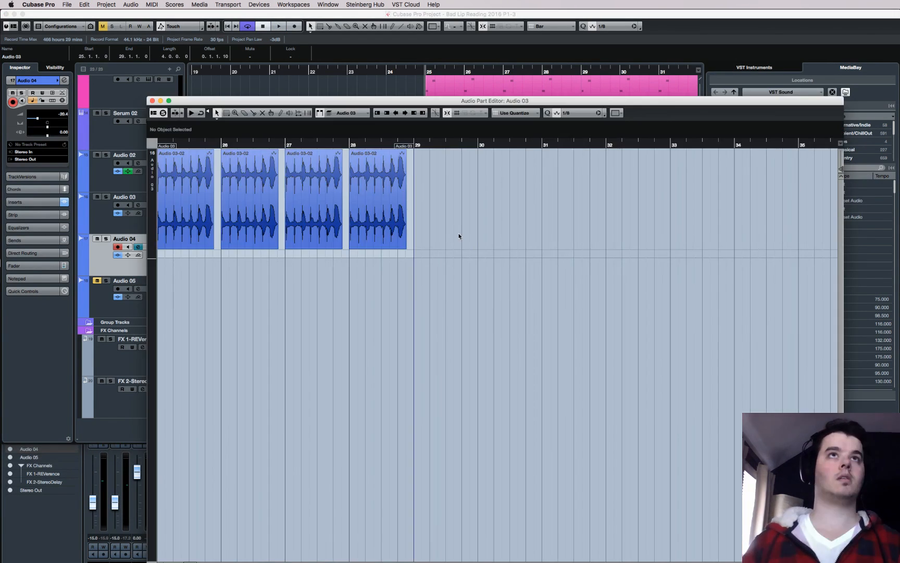
pyautogui.press('space')
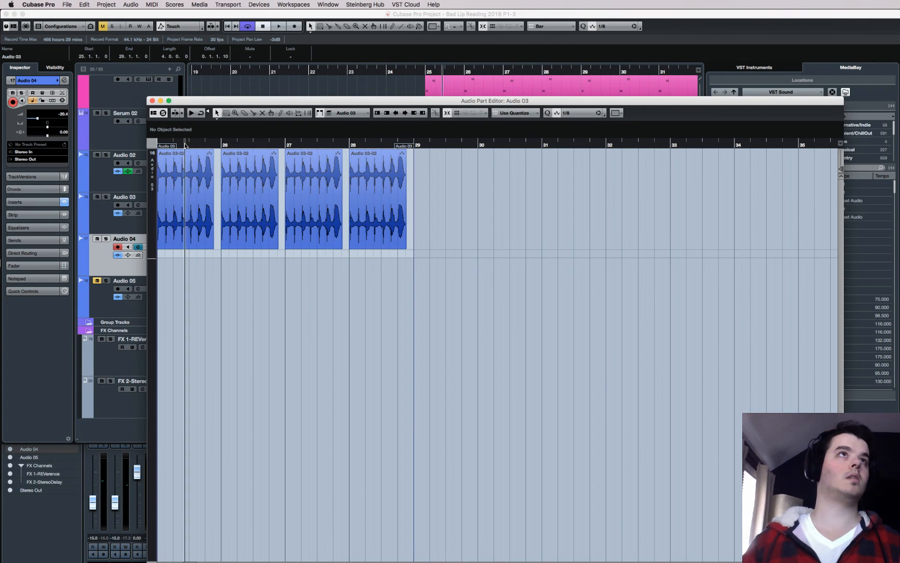
pyautogui.click(204, 198)
pyautogui.moveTo(207, 153); pyautogui.dragTo(194, 93)
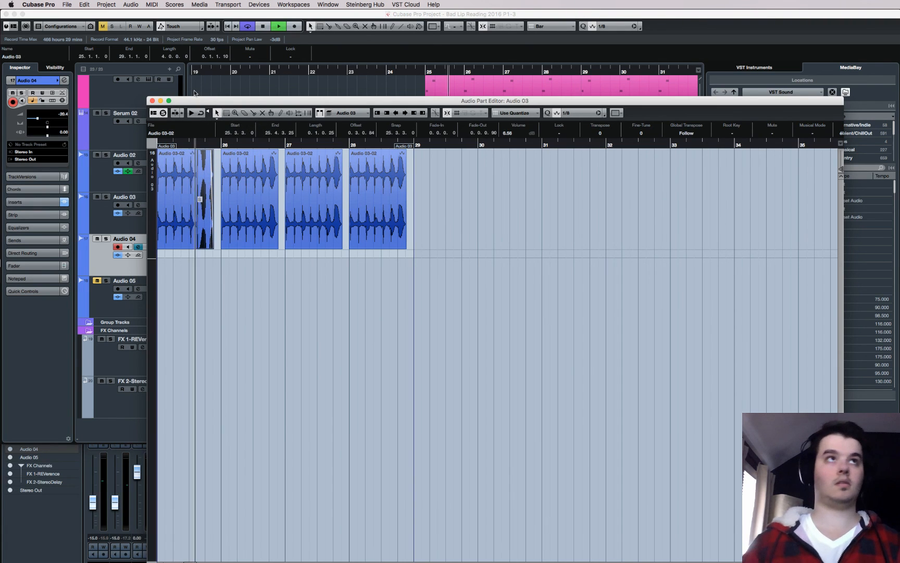
pyautogui.click(179, 145)
pyautogui.press('space')
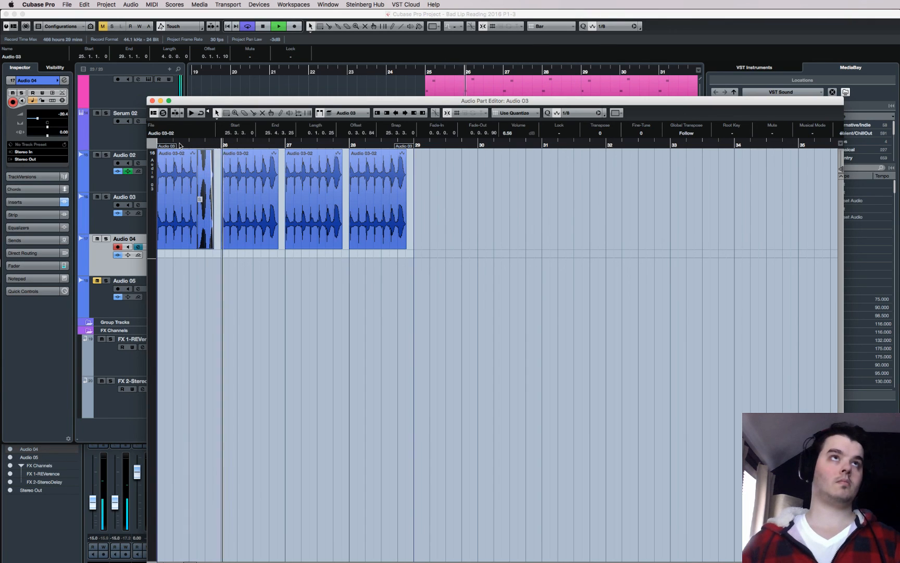
pyautogui.click(198, 145)
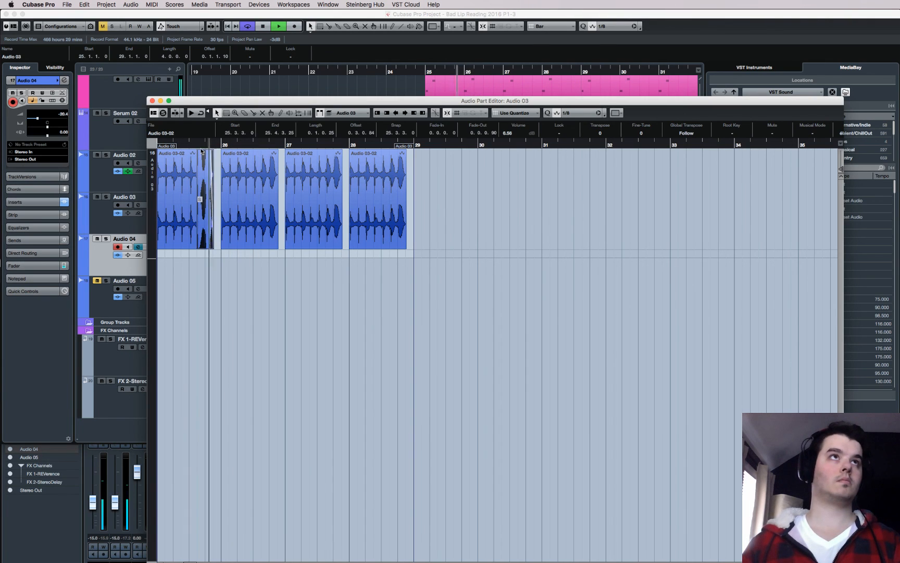
pyautogui.press('space')
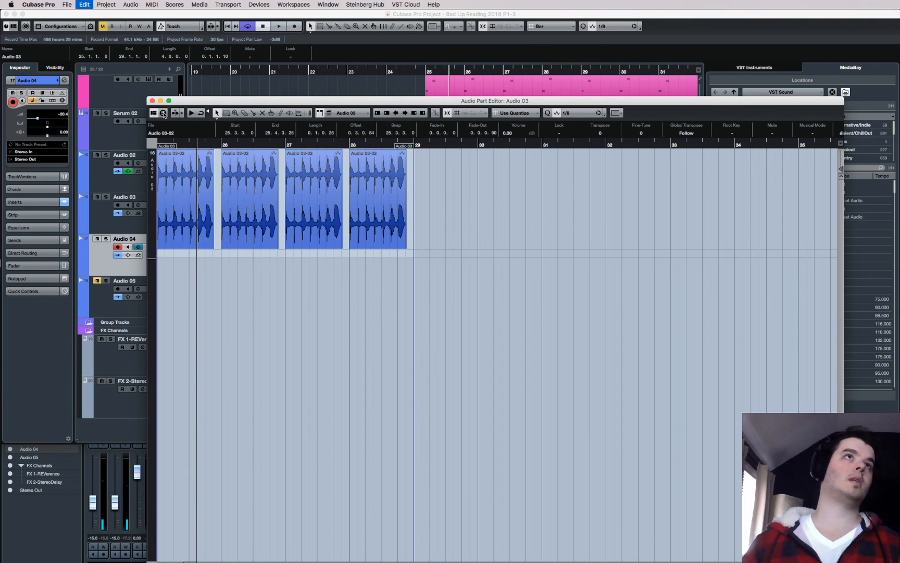
pyautogui.click(152, 101)
pyautogui.click(468, 307)
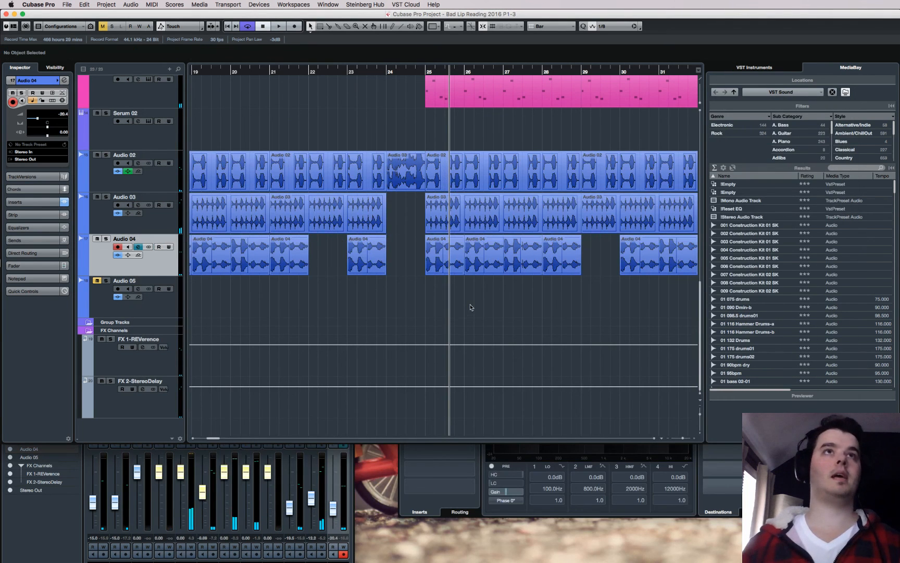
# - Return to the vocal and Trap Kit tracks around the hook, and save the project
pyautogui.scroll(6, 468, 302)
pyautogui.hscroll(8, 469, 303)
pyautogui.scroll(7, 468, 302)
pyautogui.hscroll(-10, 469, 305)
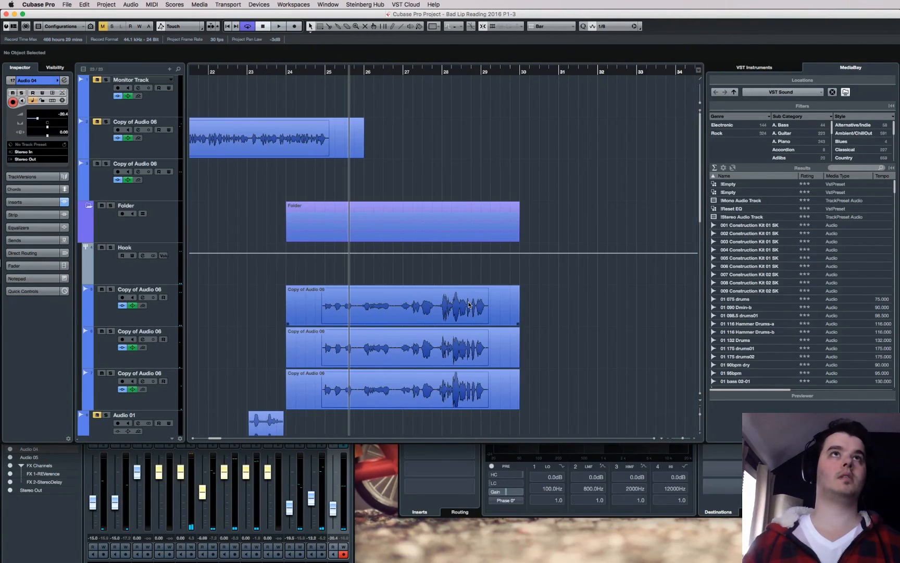
pyautogui.scroll(-5, 468, 306)
pyautogui.hscroll(-2, 466, 306)
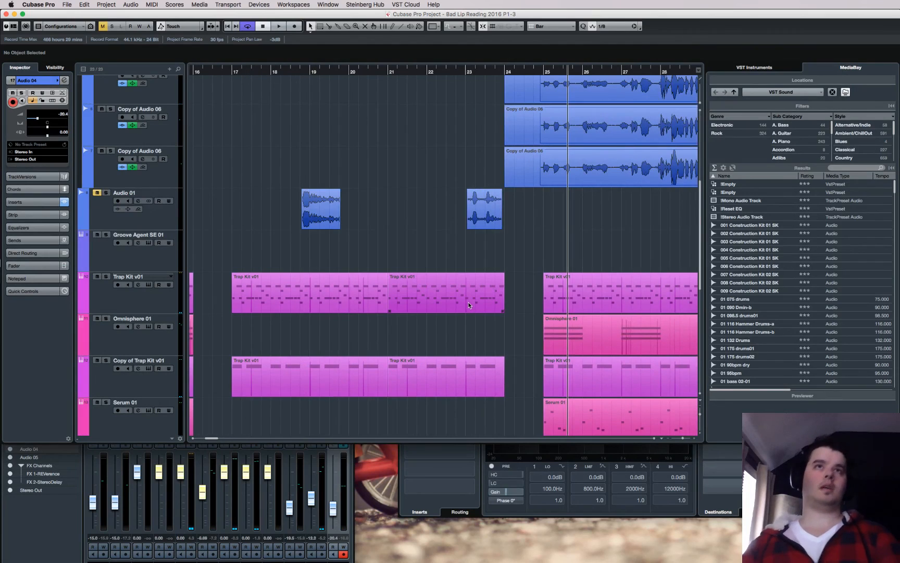
pyautogui.press('super+s')
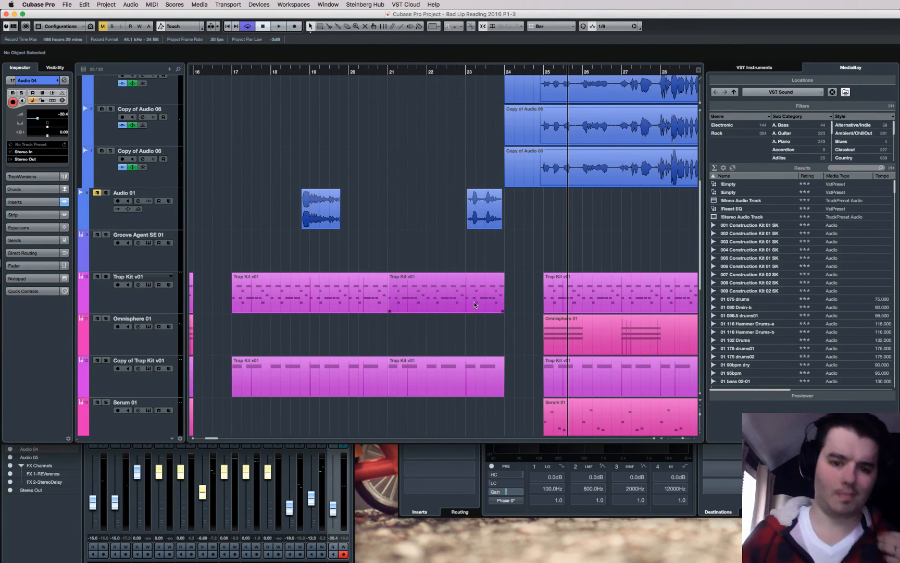